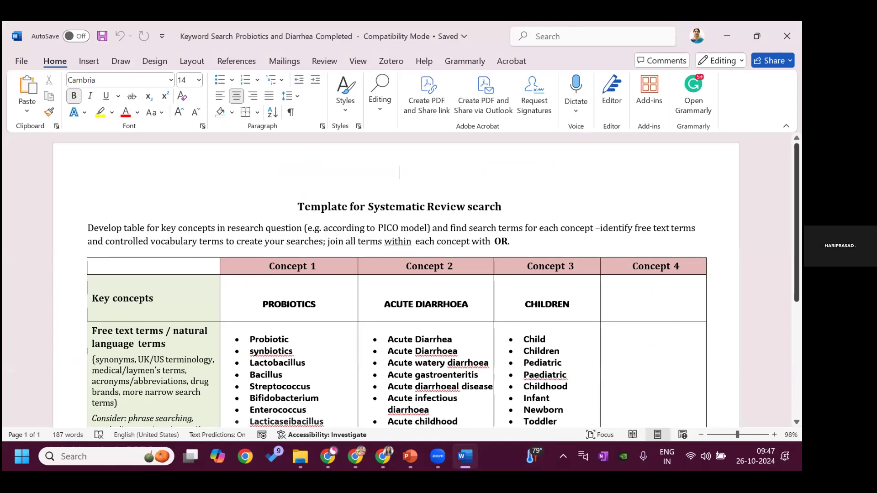
# - Switch to Chrome and open the PubMed home page from the advanced search page
pyautogui.moveTo(383, 456)
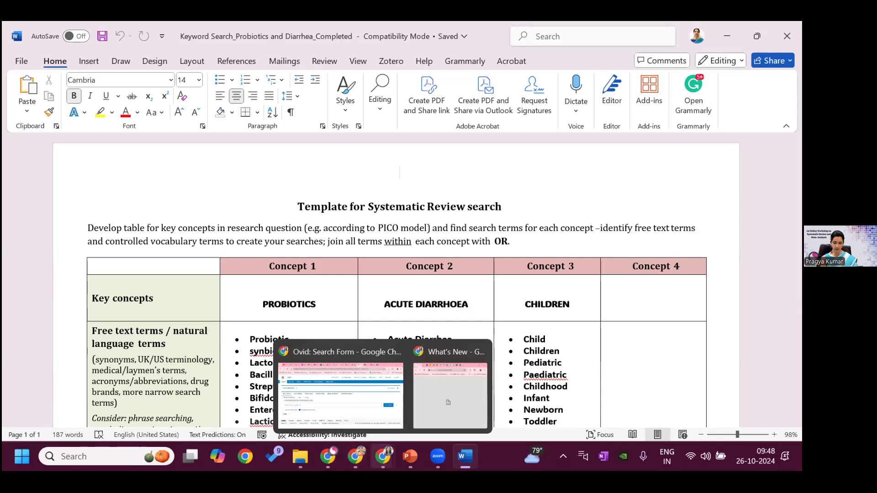
pyautogui.click(373, 415)
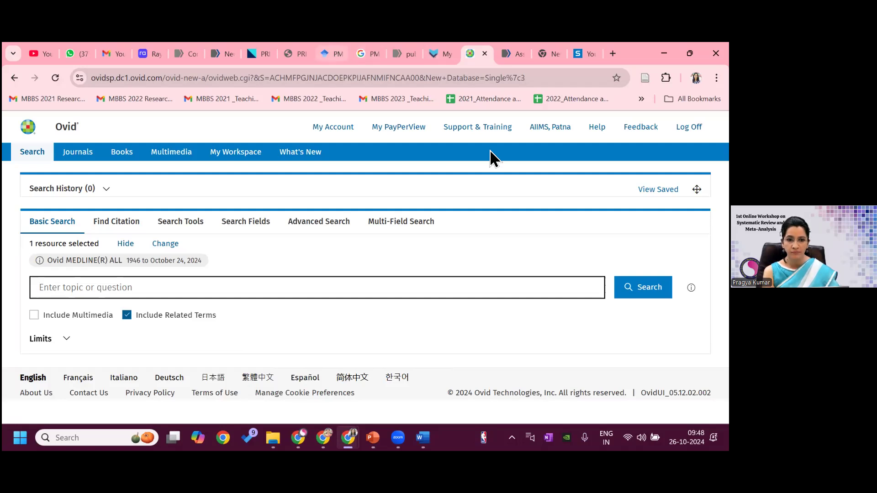
pyautogui.click(404, 54)
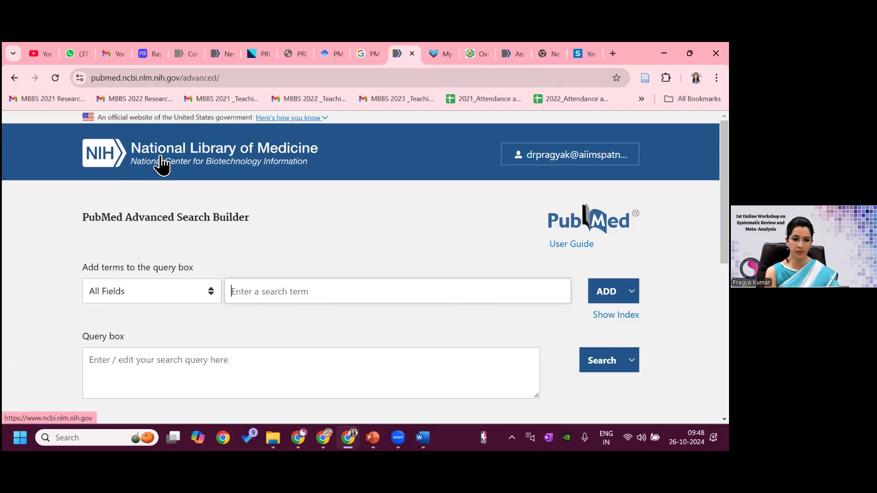
pyautogui.click(590, 219)
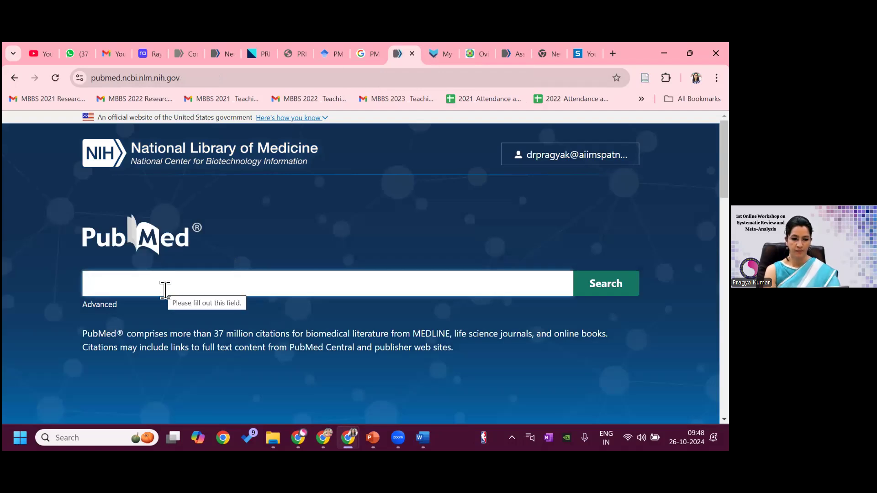
pyautogui.write('Probi')
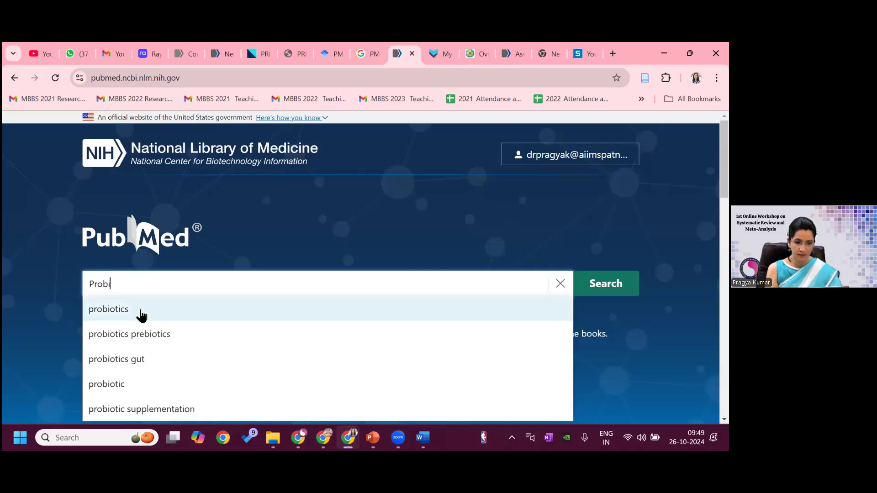
pyautogui.click(127, 313)
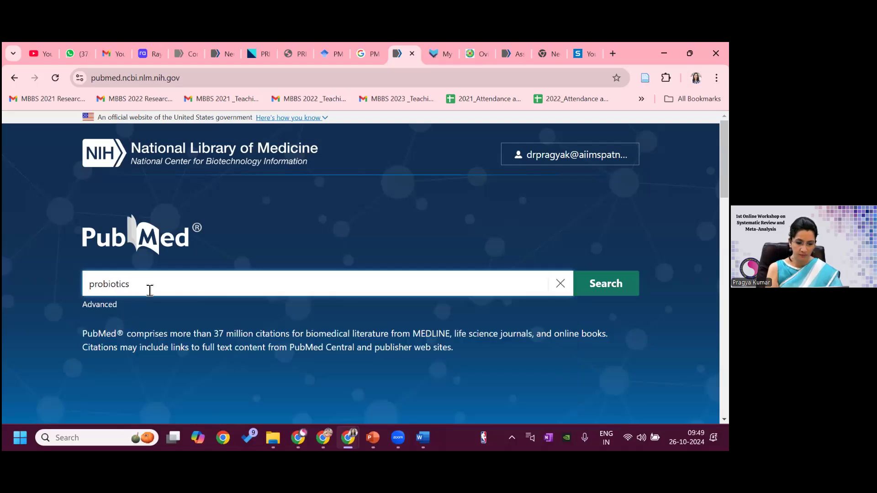
pyautogui.write('AND')
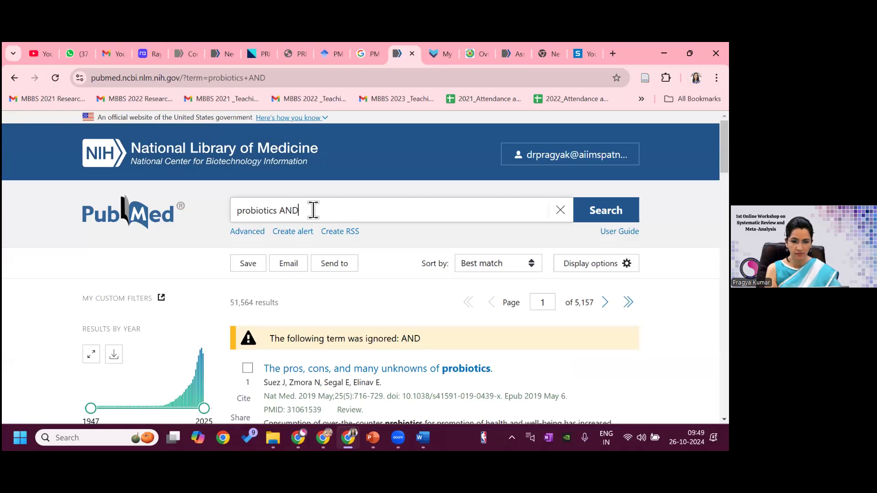
pyautogui.click(132, 224)
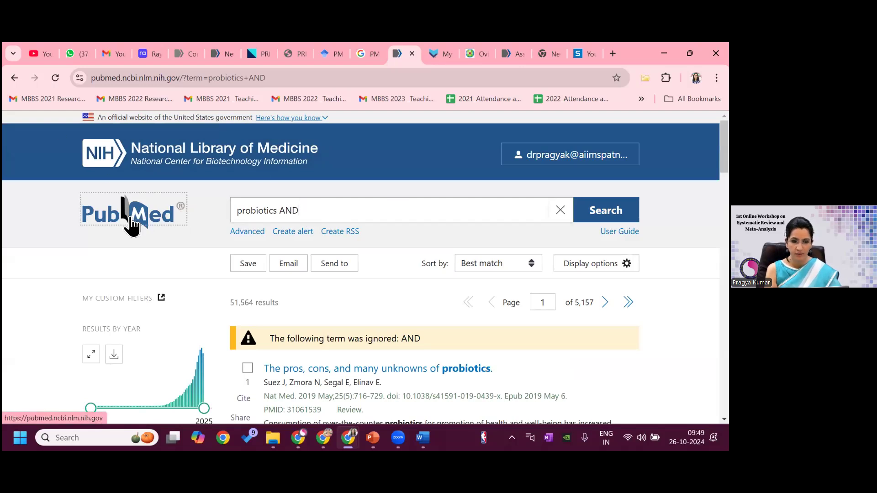
# - Search PubMed for "Probiotics AND diarrhea"
pyautogui.write('Probitoc')
pyautogui.press('BackSpace')
pyautogui.press('BackSpace')
pyautogui.write('ics ')
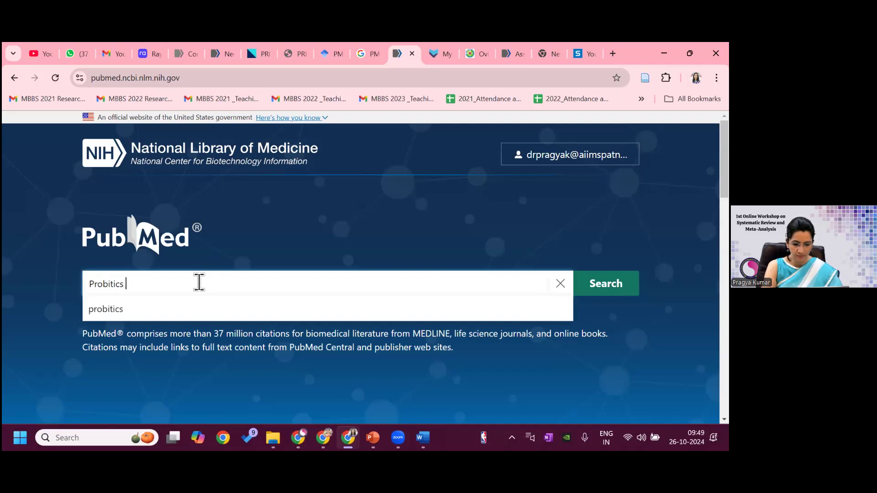
pyautogui.write('AND')
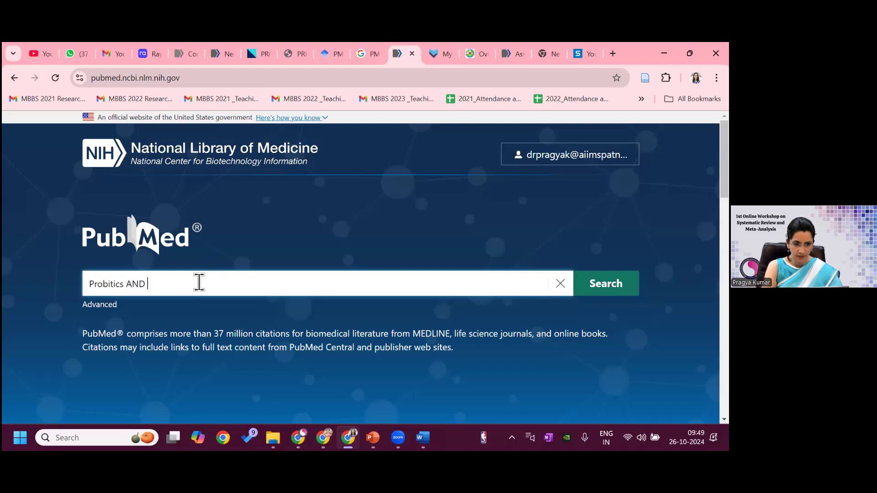
pyautogui.click(113, 285)
pyautogui.write('o')
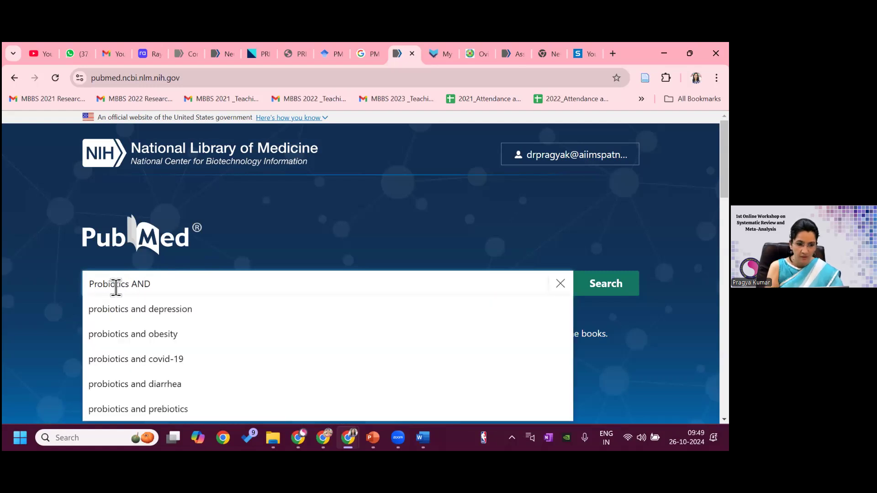
pyautogui.click(163, 284)
pyautogui.write('diarrhea')
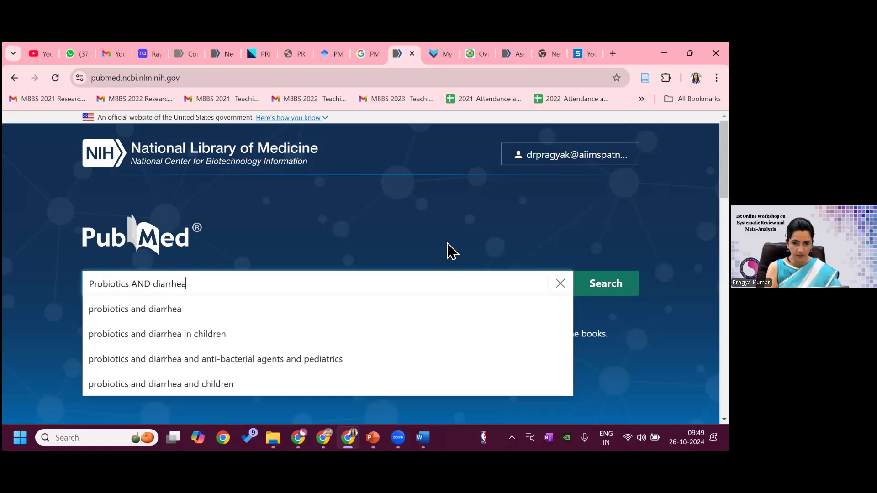
pyautogui.press('Return')
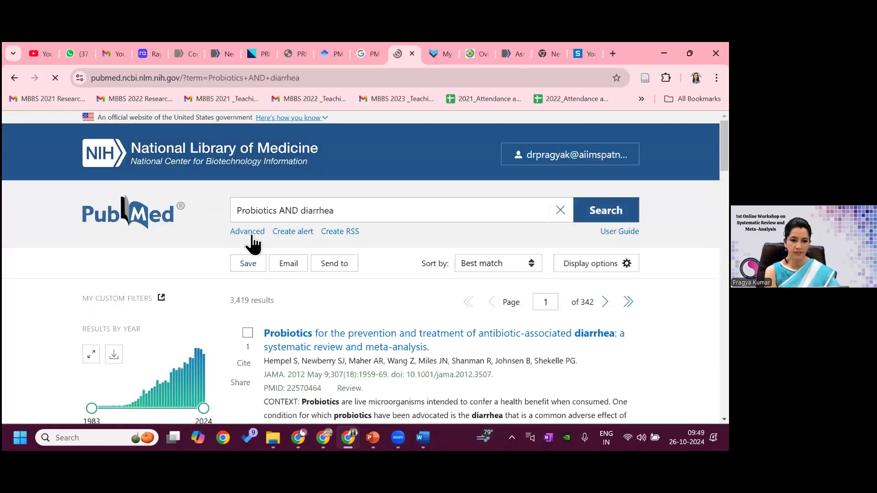
# - Open the Advanced Search Builder and expand the search details of the "Probiotics AND diarrhea" query in the history
pyautogui.click(250, 234)
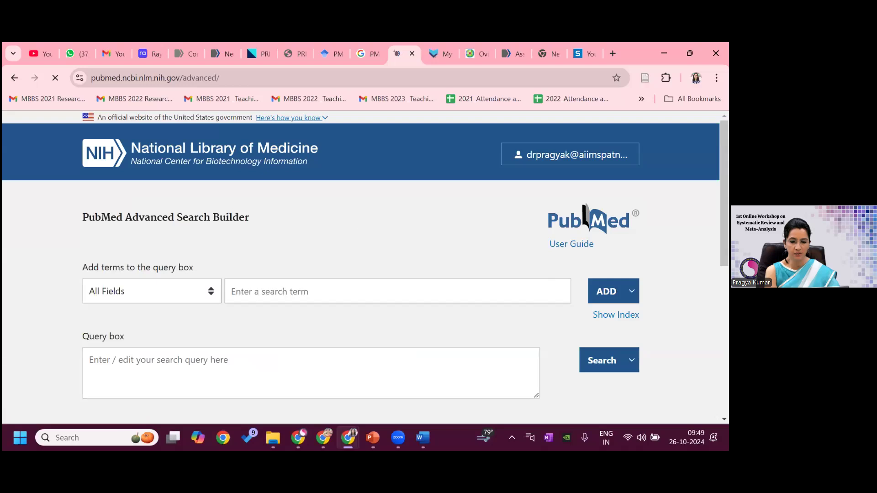
pyautogui.scroll(-5, 189, 366)
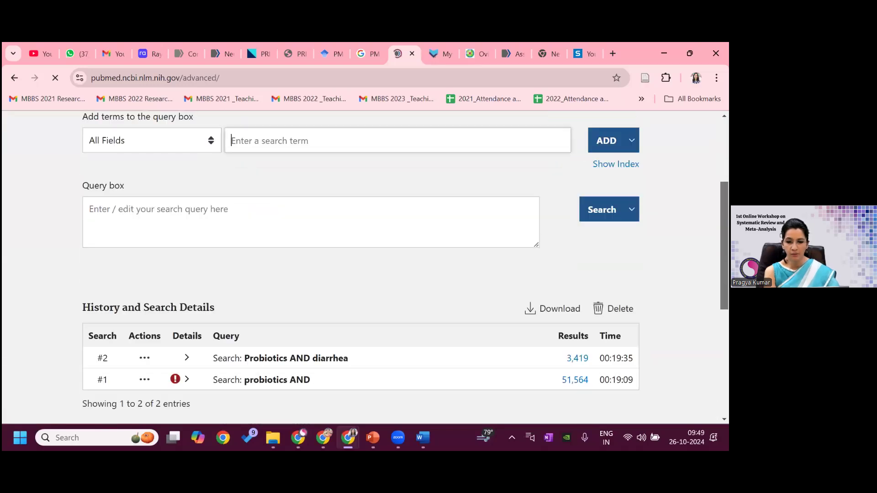
pyautogui.click(187, 297)
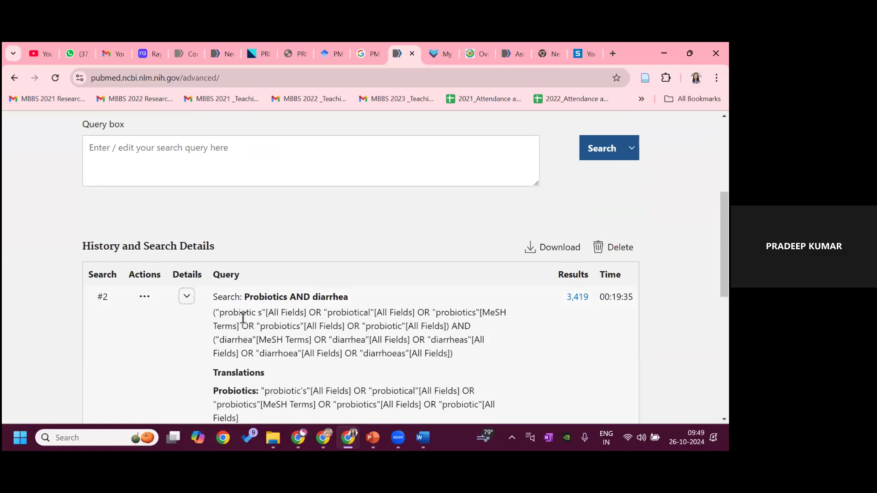
# - Highlight the expanded "Probiotics AND diarrhea" query and its term translations to examine how PubMed interpreted each keyword
pyautogui.moveTo(213, 312); pyautogui.dragTo(312, 372)
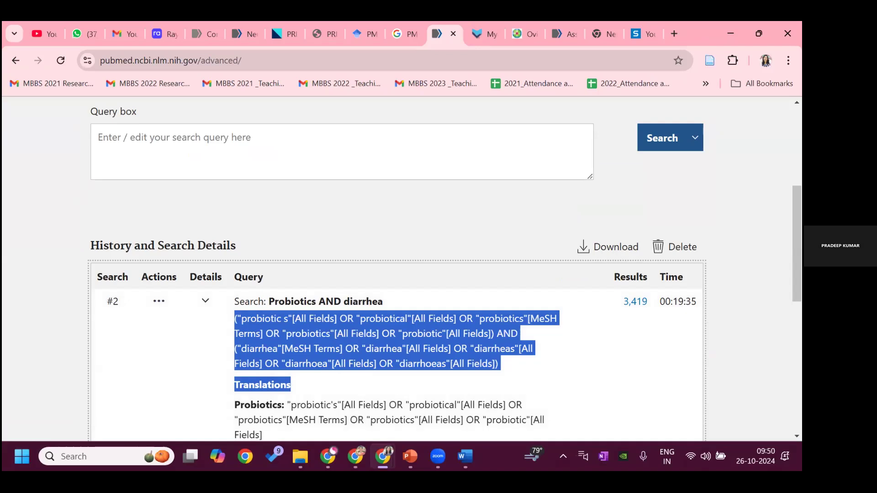
pyautogui.scroll(-1, 393, 319)
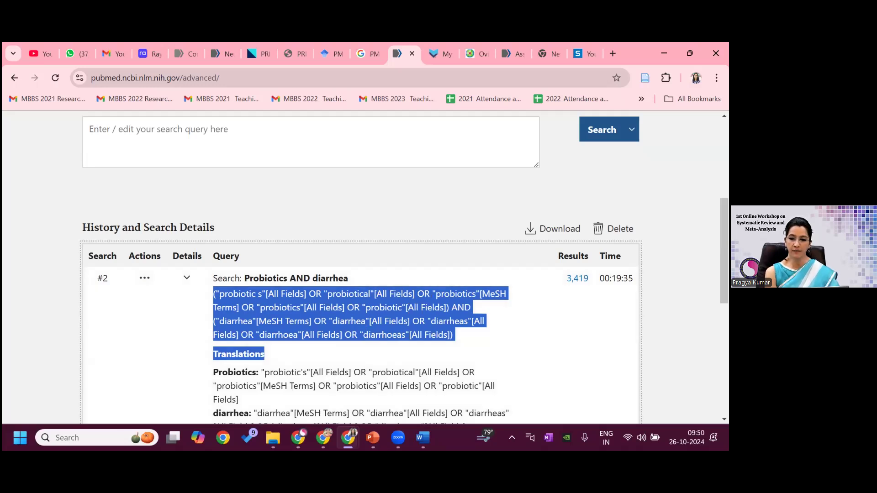
pyautogui.scroll(-1, 243, 315)
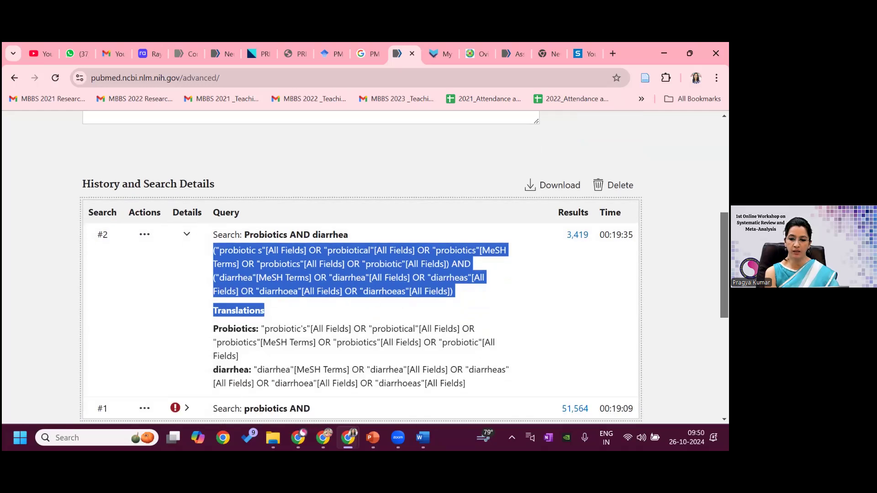
pyautogui.click(215, 335)
pyautogui.moveTo(219, 328); pyautogui.dragTo(493, 391)
pyautogui.click(282, 349)
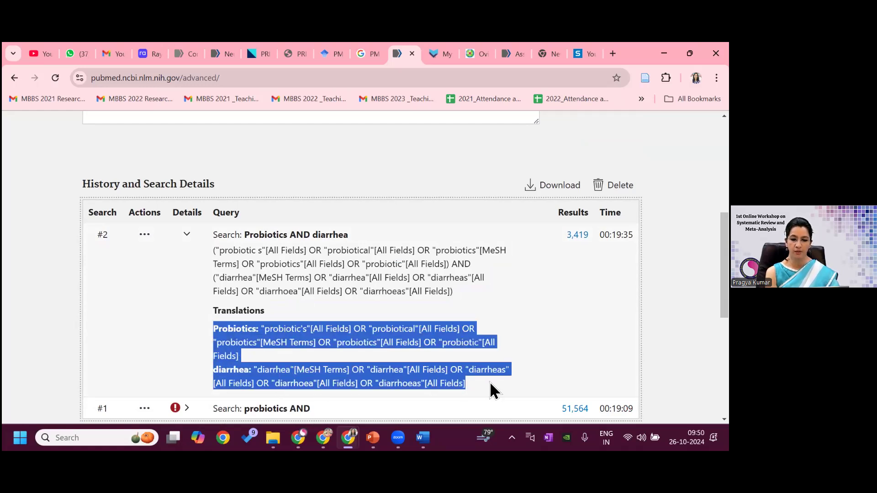
# - Review the search field options available for adding terms in the Advanced Search Builder
pyautogui.scroll(3, 360, 267)
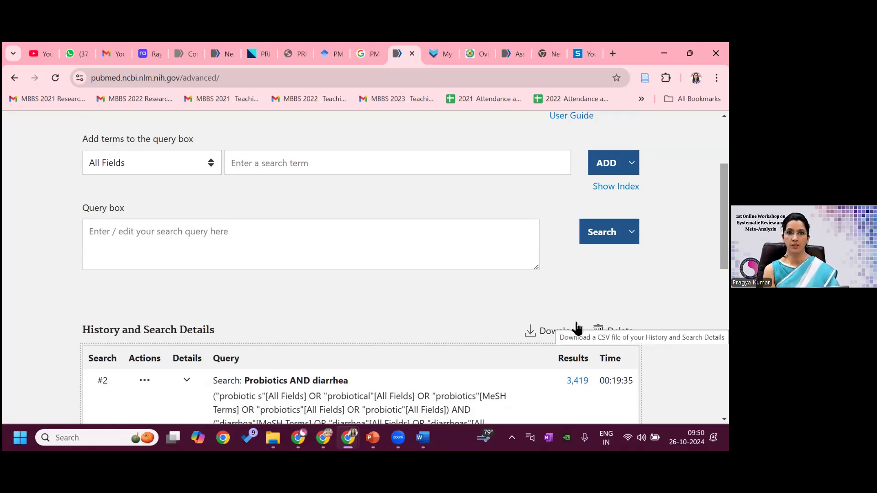
pyautogui.click(211, 167)
pyautogui.moveTo(217, 230)
pyautogui.mouseDown()
pyautogui.moveTo(215, 278)
pyautogui.moveTo(221, 223)
pyautogui.mouseUp()
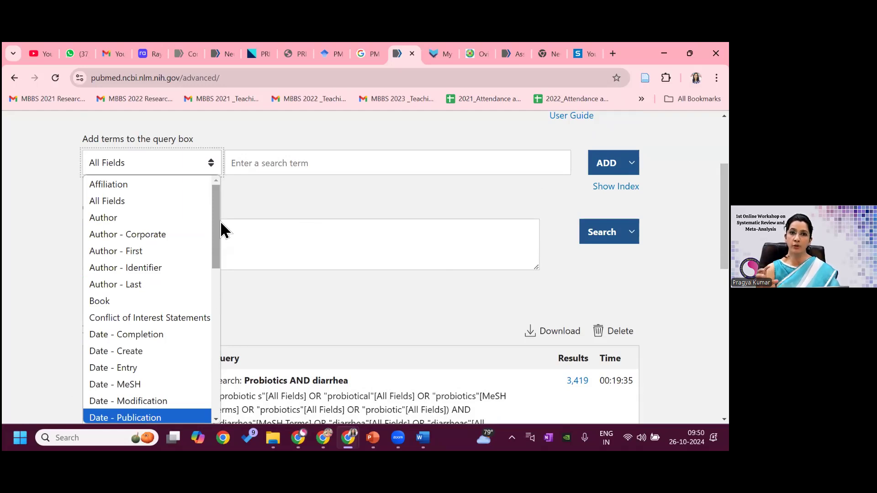
pyautogui.click(341, 316)
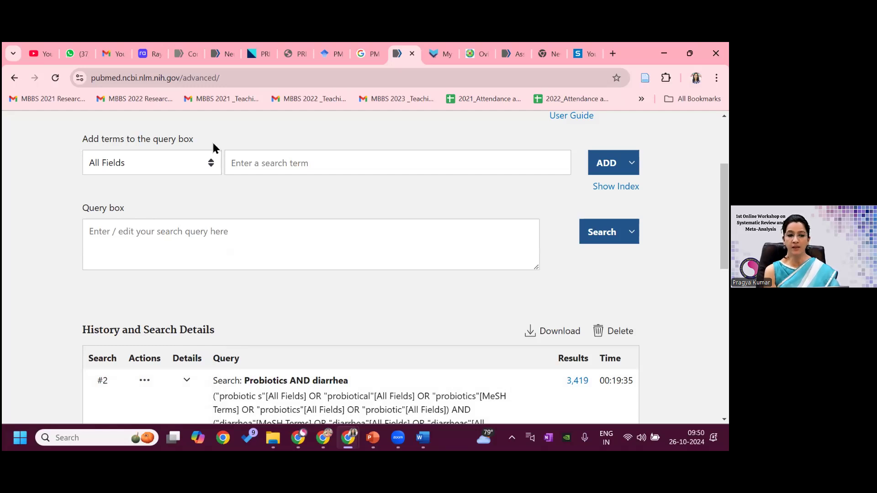
# - Enter "childhood" as the search term, restrict it to MeSH Terms and show its index entries
pyautogui.scroll(1, 361, 269)
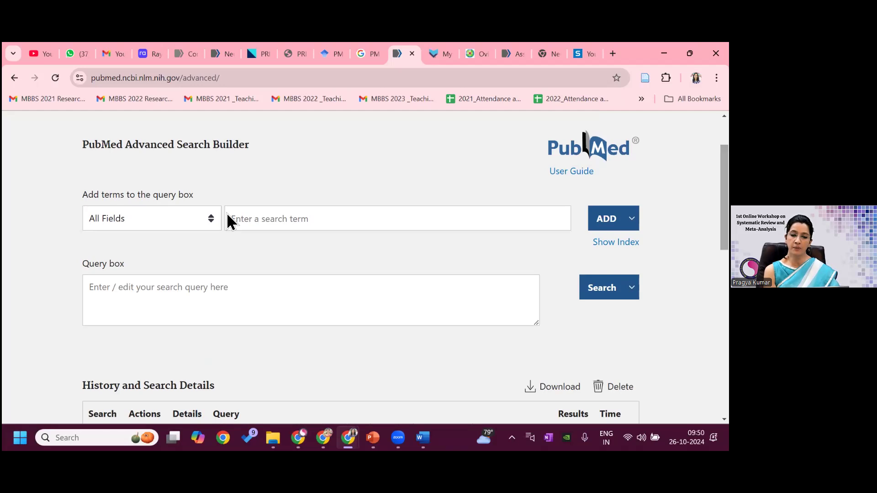
pyautogui.click(282, 225)
pyautogui.write('childhood')
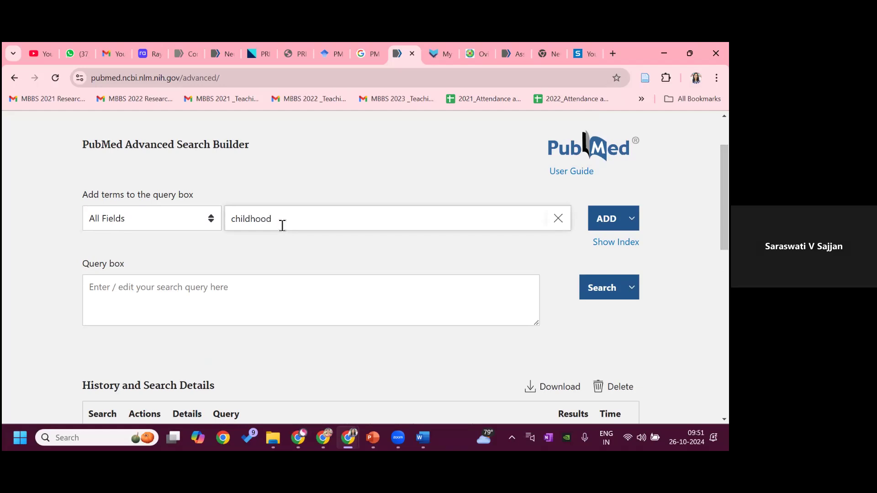
pyautogui.click(211, 224)
pyautogui.moveTo(216, 255); pyautogui.dragTo(215, 362)
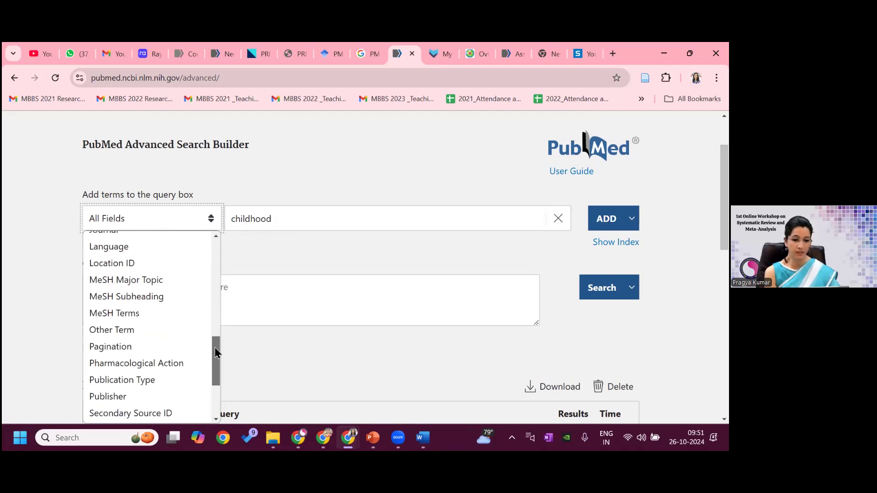
pyautogui.click(154, 318)
pyautogui.click(616, 242)
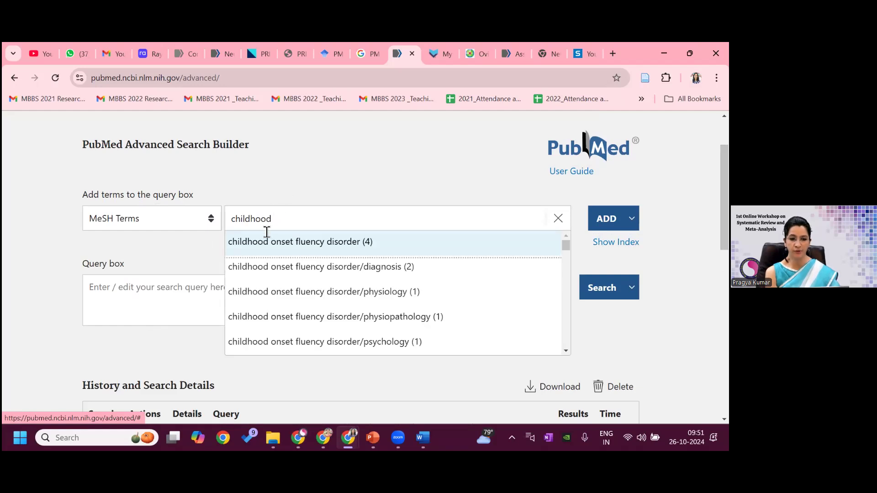
# - Change the search field for the term "childhood" to Title/Abstract
pyautogui.click(213, 219)
pyautogui.click(213, 219)
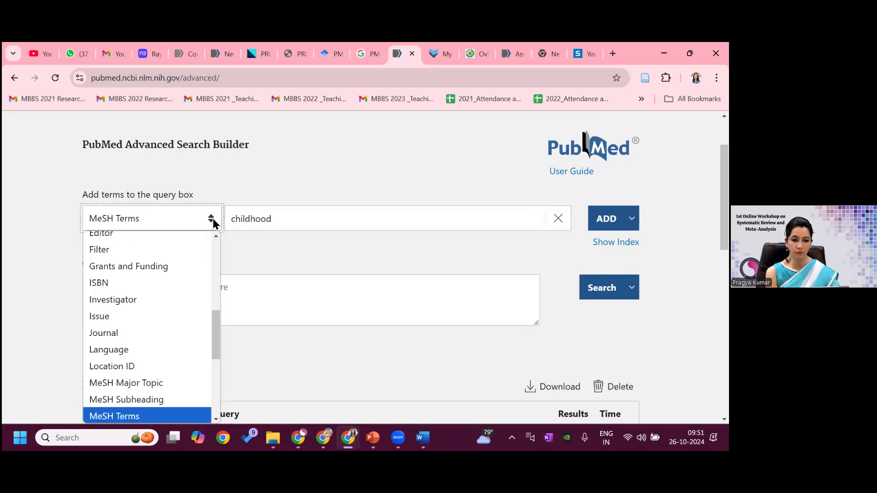
pyautogui.moveTo(216, 334); pyautogui.dragTo(220, 386)
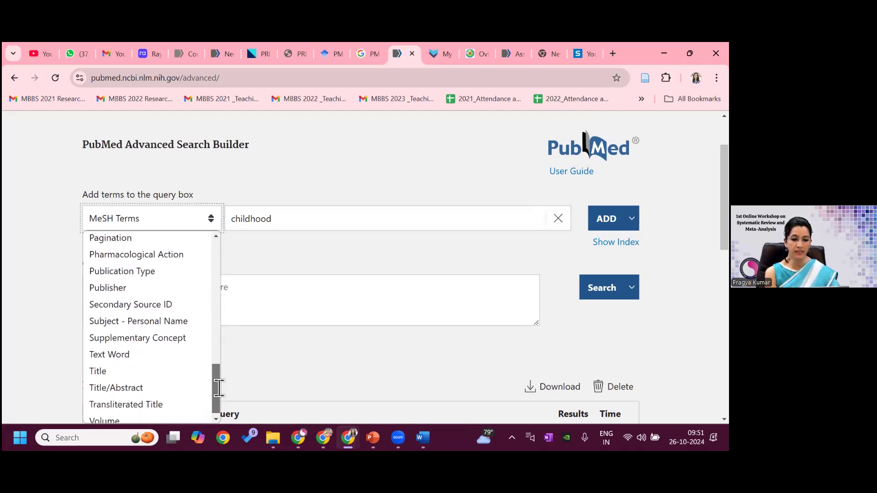
pyautogui.click(141, 389)
pyautogui.click(294, 218)
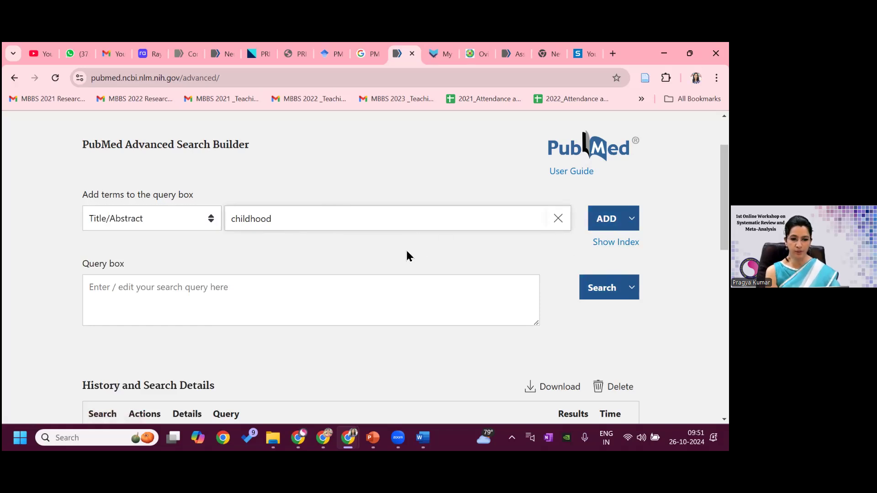
# - Add the childhood[Title/Abstract] query to the search history and check its entry under History and Search Details
pyautogui.click(632, 288)
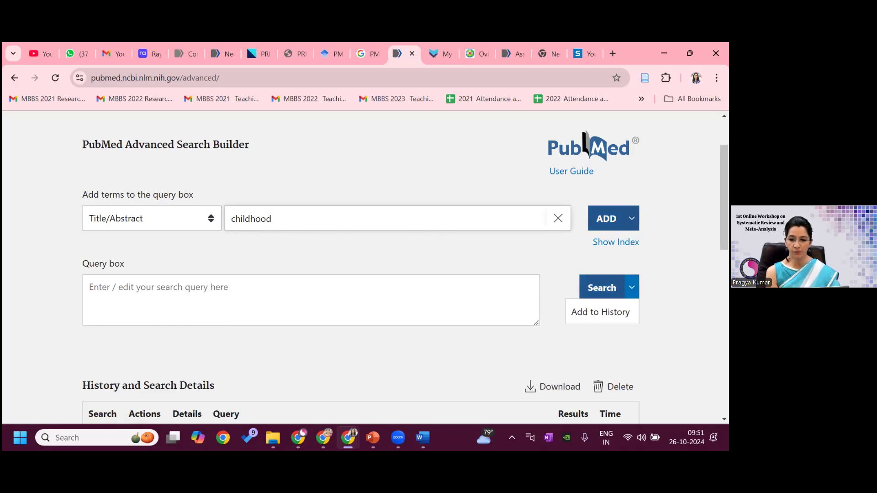
pyautogui.click(632, 287)
pyautogui.click(632, 287)
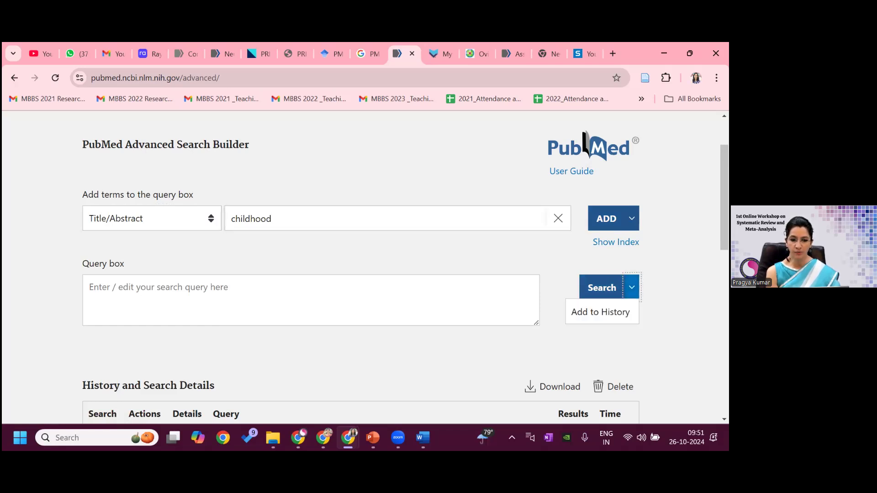
pyautogui.click(601, 312)
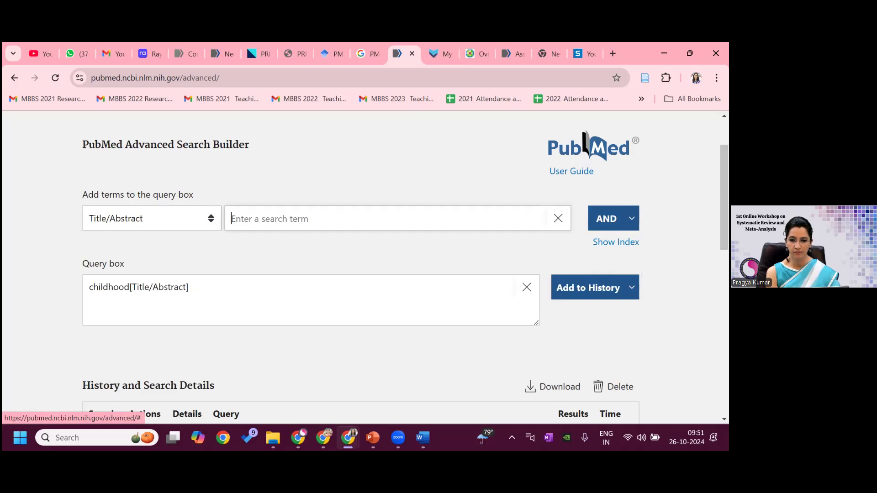
pyautogui.scroll(-3, 293, 327)
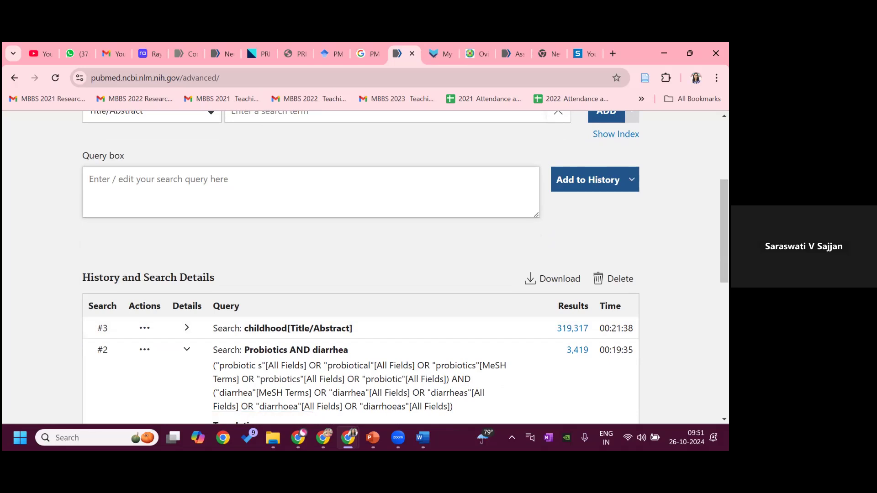
pyautogui.scroll(1, 405, 268)
pyautogui.scroll(2, 574, 327)
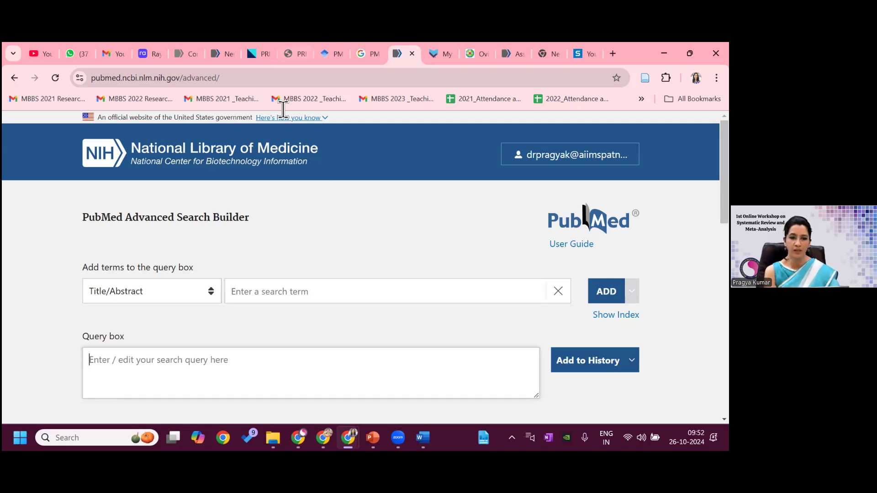
# - Switch to the Word keyword search document and review the free text terms listed under each key concept
pyautogui.moveTo(348, 436)
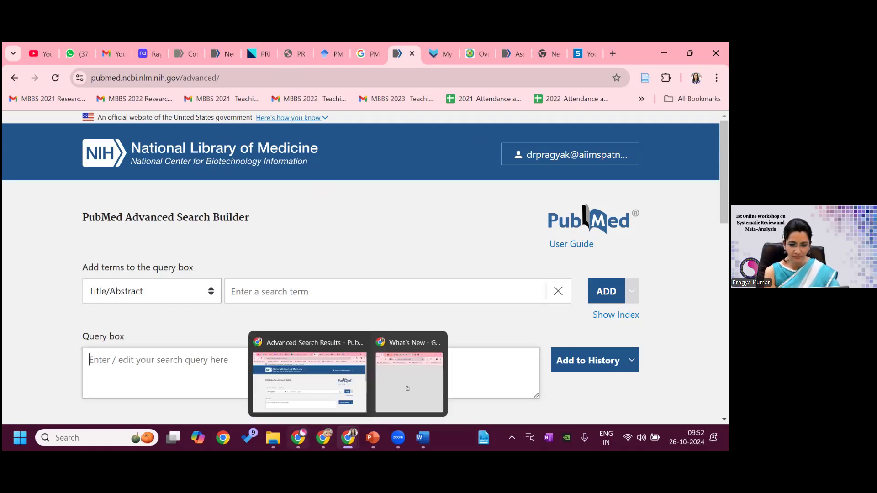
pyautogui.click(310, 401)
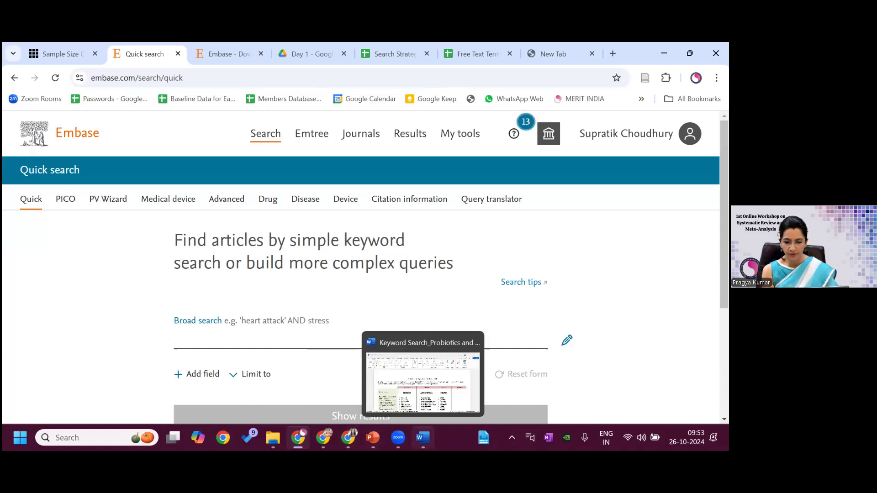
pyautogui.click(462, 377)
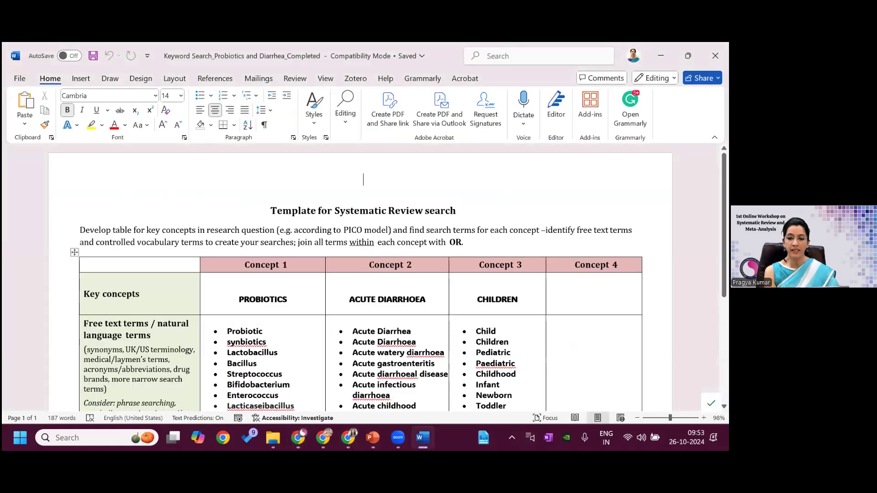
pyautogui.scroll(-2, 259, 340)
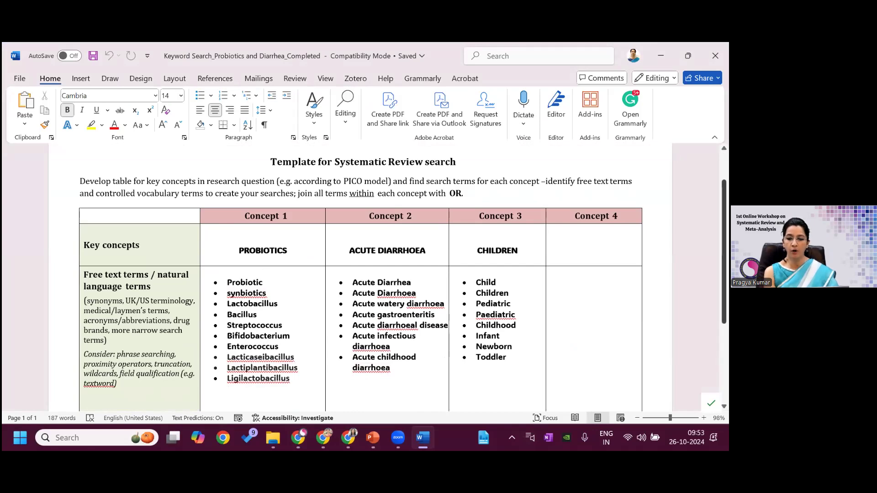
pyautogui.scroll(-2, 260, 318)
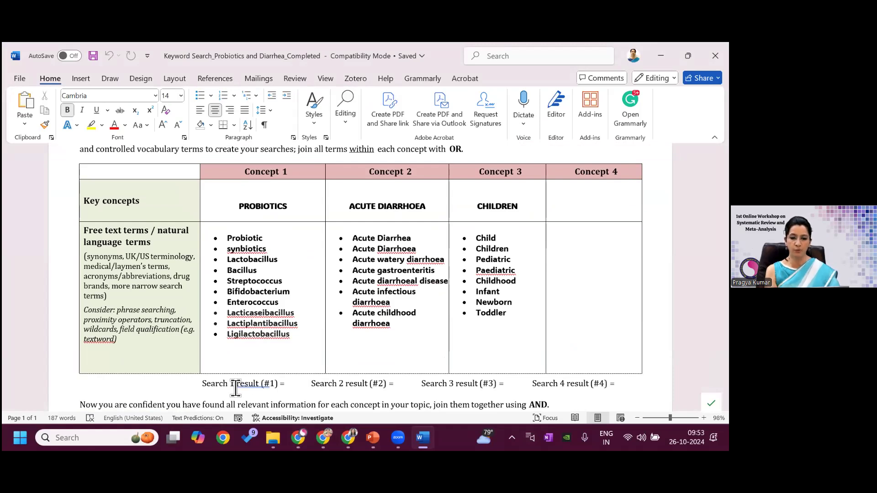
# - Switch to Embase in the browser, open the advanced search page and go on to the Emtree thesaurus
pyautogui.moveTo(348, 438)
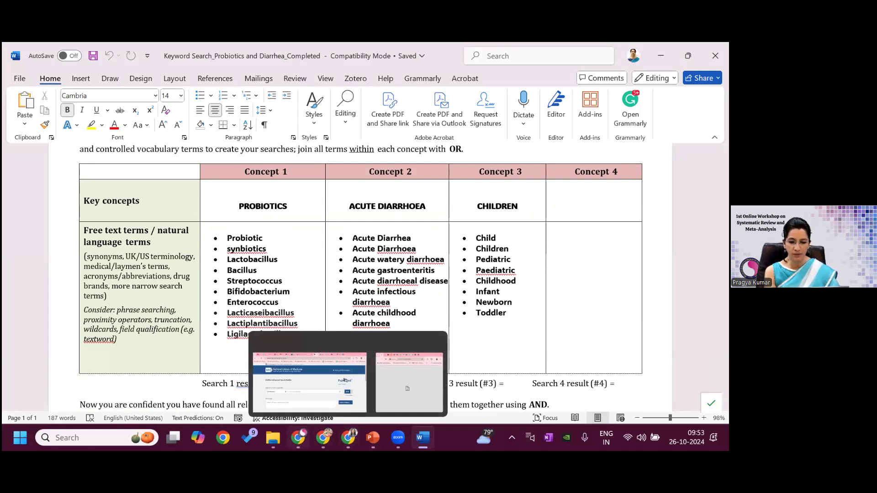
pyautogui.click(317, 392)
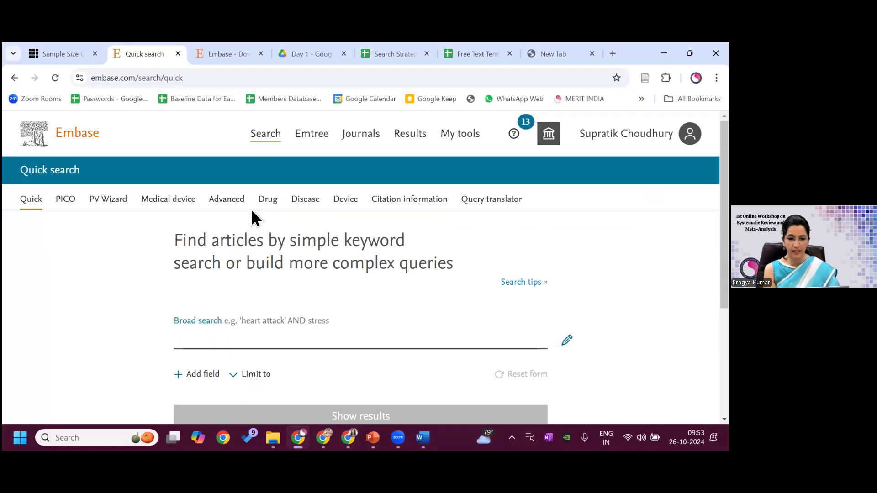
pyautogui.click(236, 204)
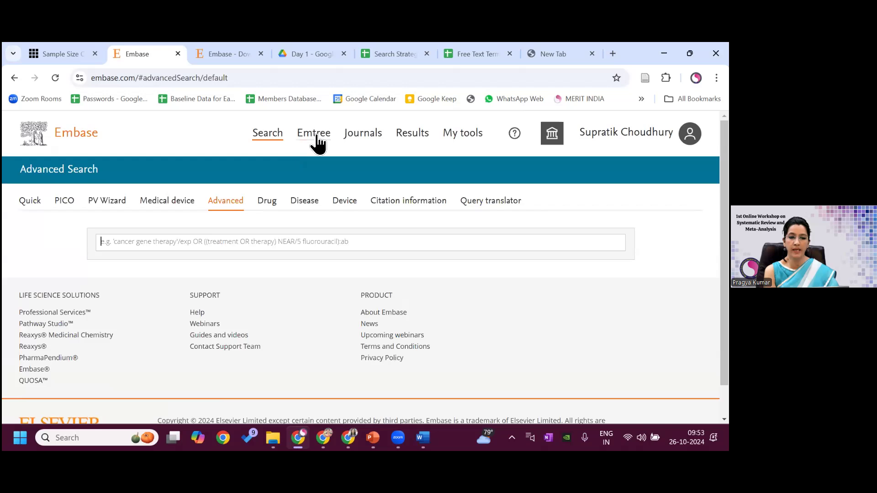
pyautogui.click(326, 136)
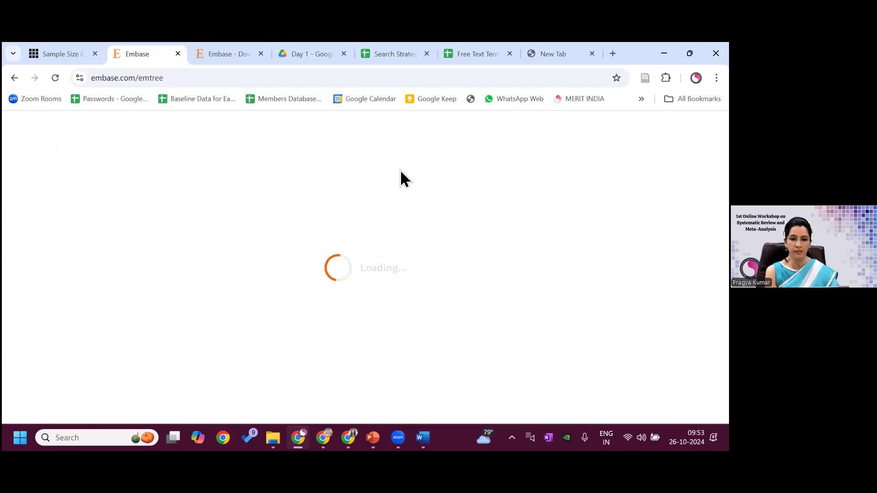
# - Search Emtree for "Probiotic", mark the suggested index terms and open the preferred term "probiotic agent"
pyautogui.click(101, 260)
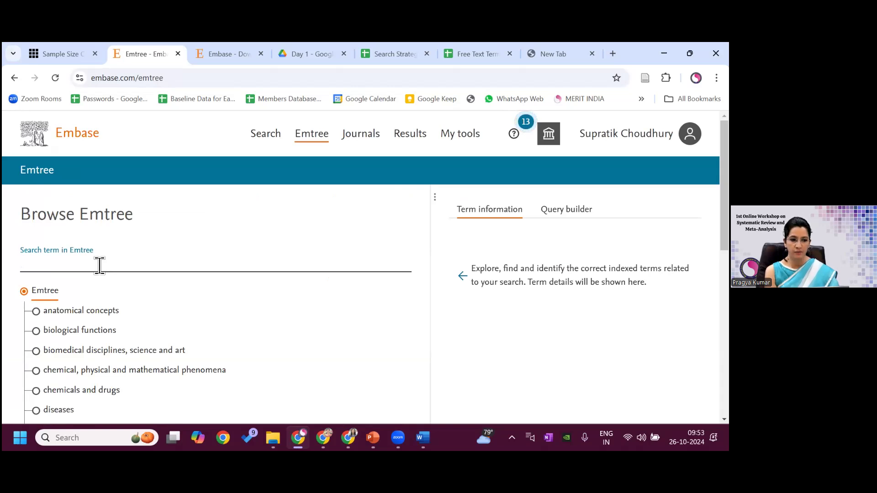
pyautogui.write('Pro')
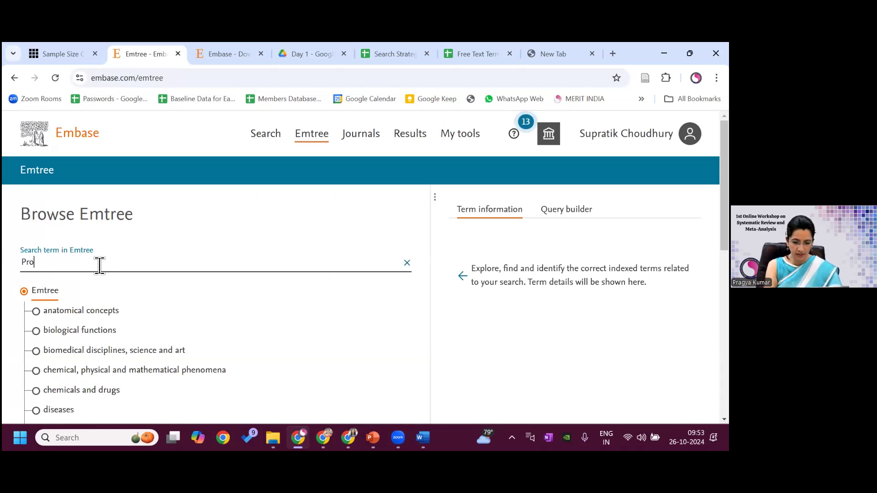
pyautogui.write('biotic')
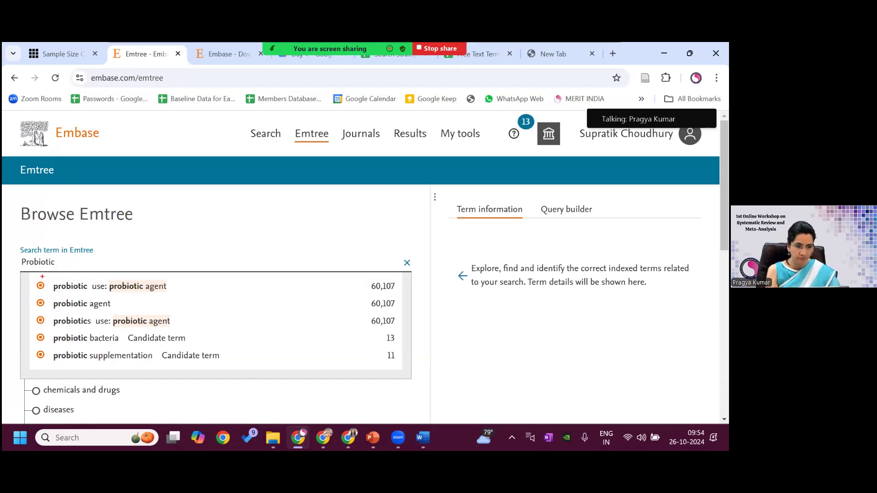
pyautogui.moveTo(33, 278)
pyautogui.mouseDown()
pyautogui.moveTo(45, 291)
pyautogui.moveTo(50, 327)
pyautogui.mouseUp()
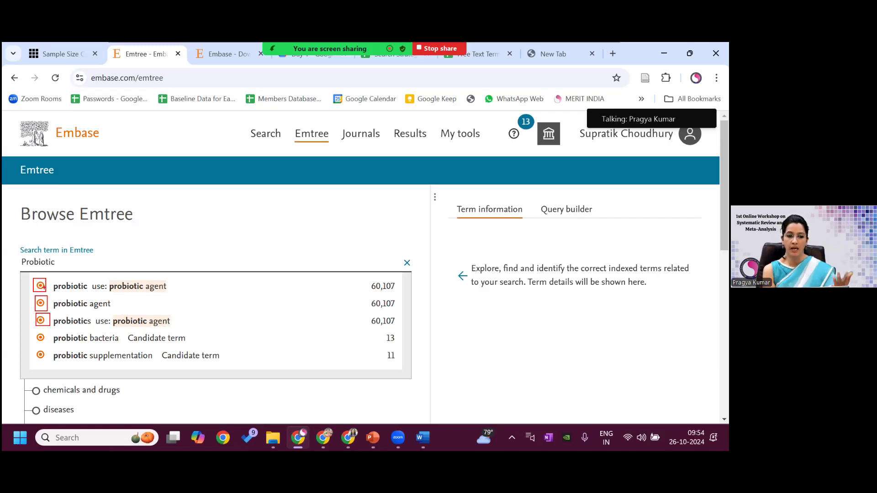
pyautogui.click(116, 245)
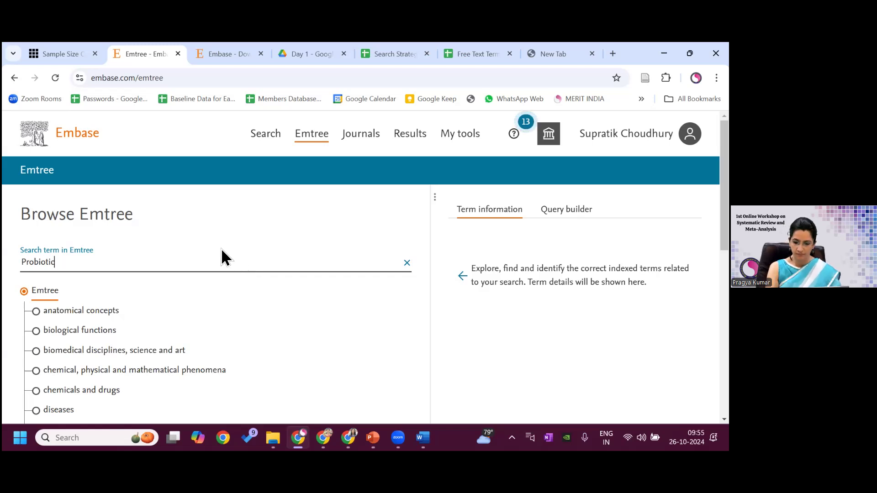
pyautogui.press('Return')
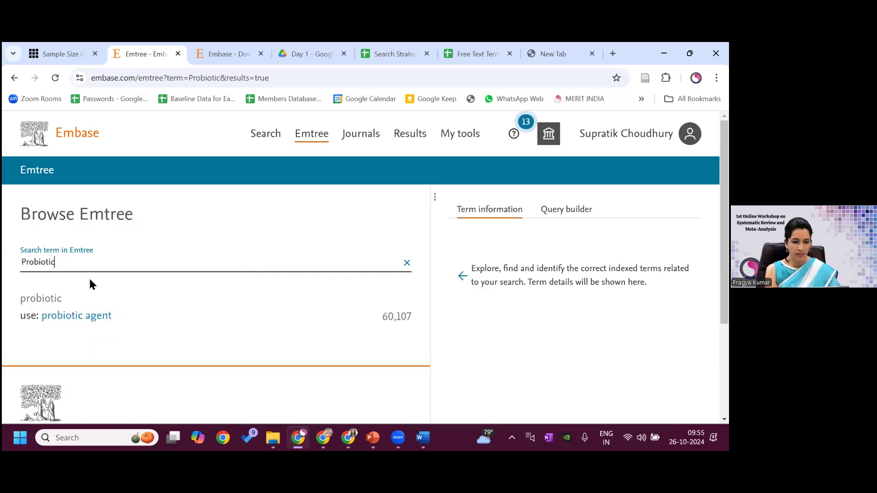
pyautogui.click(80, 319)
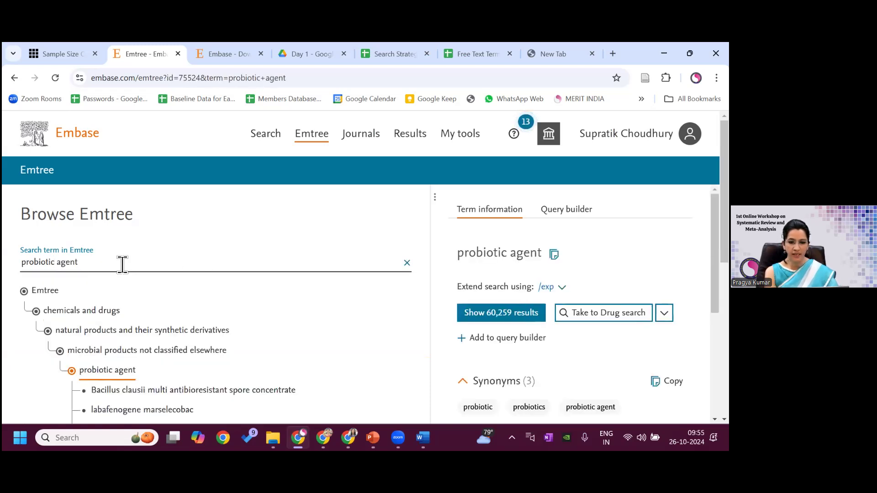
# - Review the term information for "probiotic agent" and mark its synonyms probiotic, probiotics and probiotic agent
pyautogui.scroll(-1, 214, 301)
pyautogui.scroll(-2, 584, 304)
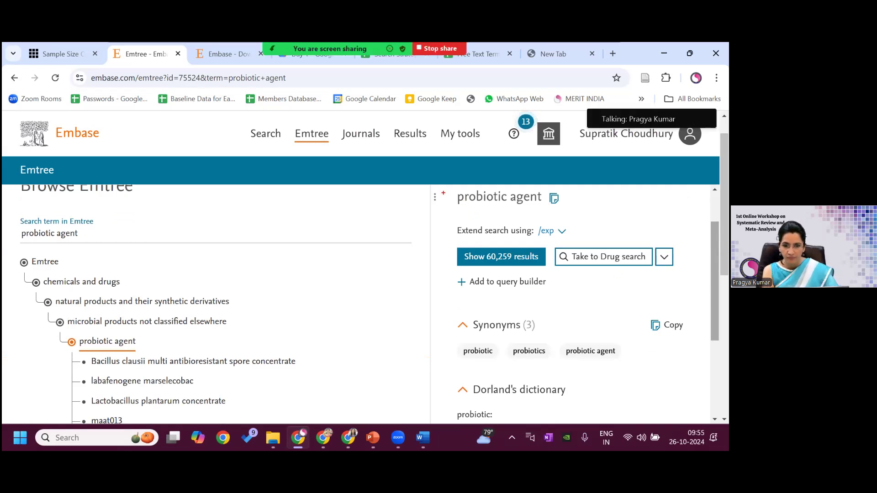
pyautogui.moveTo(442, 193)
pyautogui.mouseDown()
pyautogui.moveTo(539, 293)
pyautogui.moveTo(573, 401)
pyautogui.moveTo(666, 422)
pyautogui.moveTo(705, 412)
pyautogui.mouseUp()
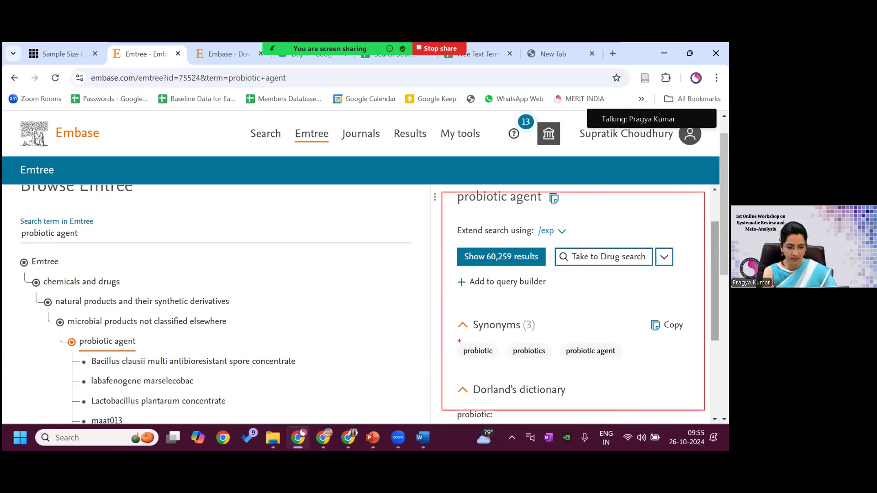
pyautogui.moveTo(460, 340)
pyautogui.mouseDown()
pyautogui.moveTo(499, 362)
pyautogui.moveTo(532, 365)
pyautogui.moveTo(546, 379)
pyautogui.mouseUp()
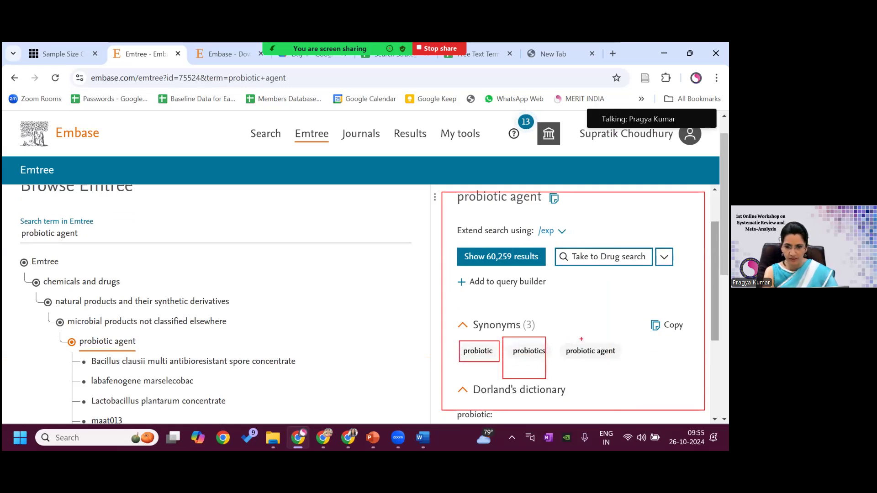
pyautogui.moveTo(566, 343); pyautogui.dragTo(612, 379)
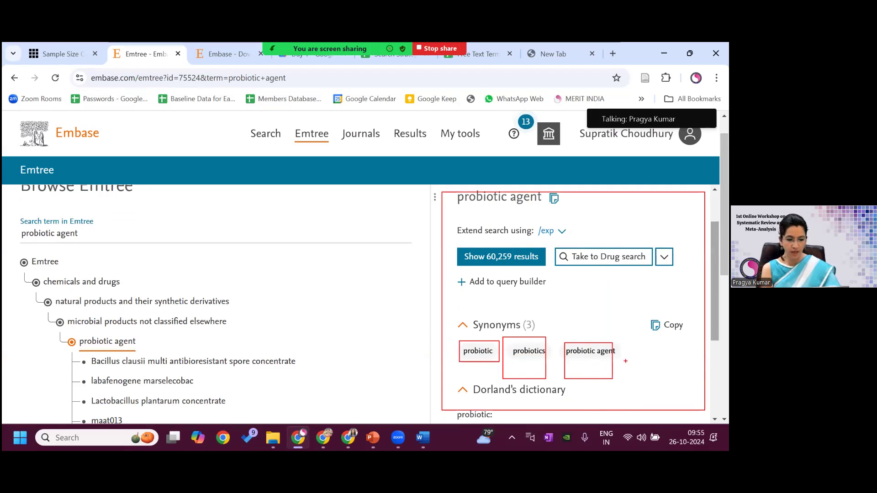
pyautogui.press('Escape')
# - Switch to the Word keyword document and add "Probiotics" as a bullet below "Probiotic" in the Concept 1 free text terms
pyautogui.moveTo(424, 438)
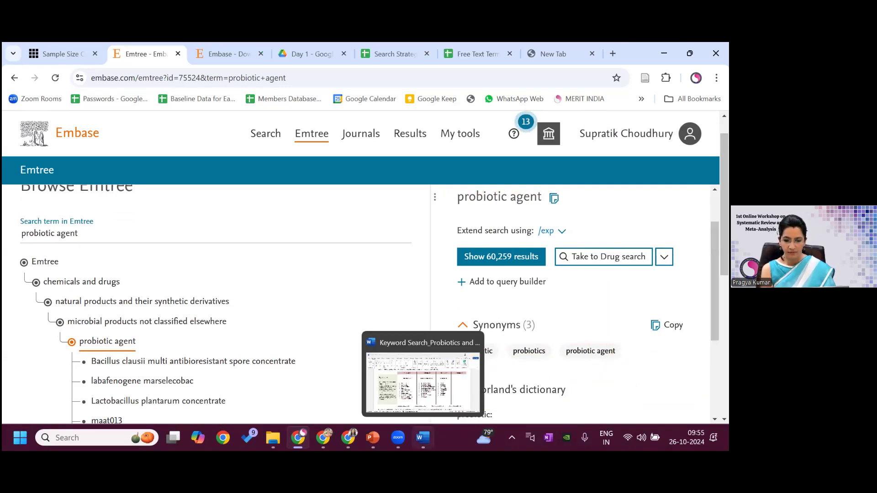
pyautogui.click(434, 404)
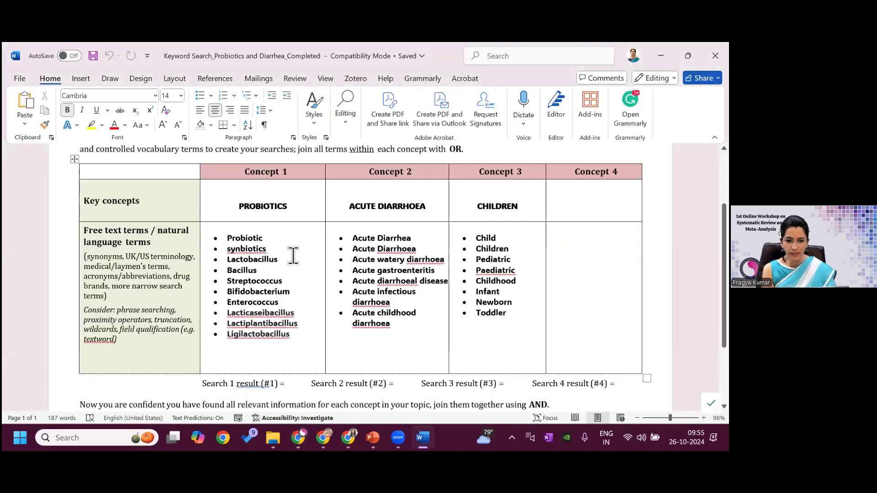
pyautogui.click(271, 241)
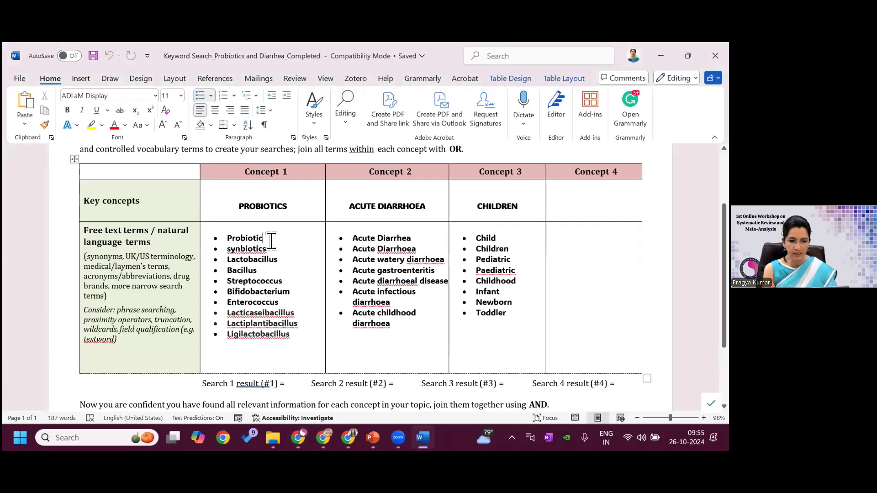
pyautogui.press('Return')
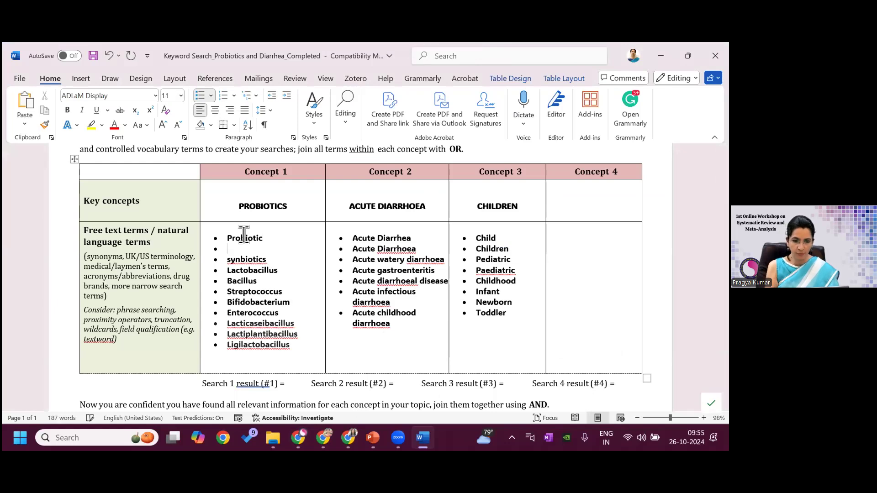
pyautogui.moveTo(229, 238); pyautogui.dragTo(268, 238)
pyautogui.hotkey('ctrl', 'c')
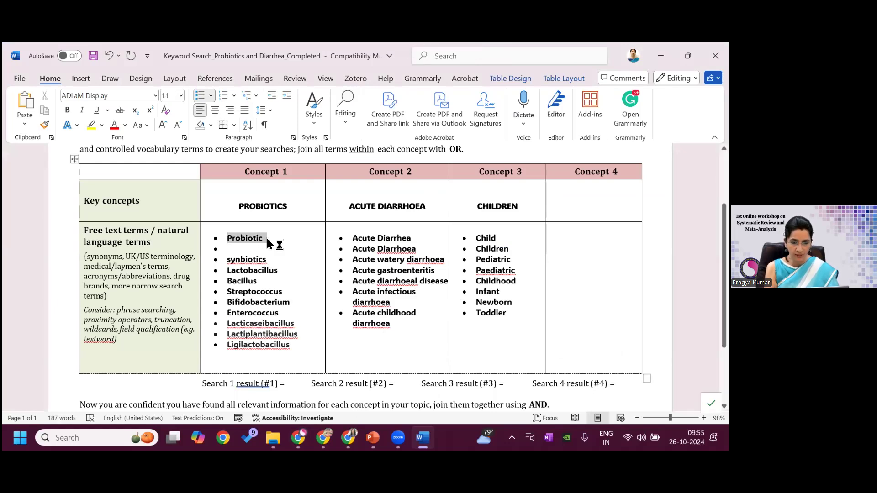
pyautogui.click(242, 253)
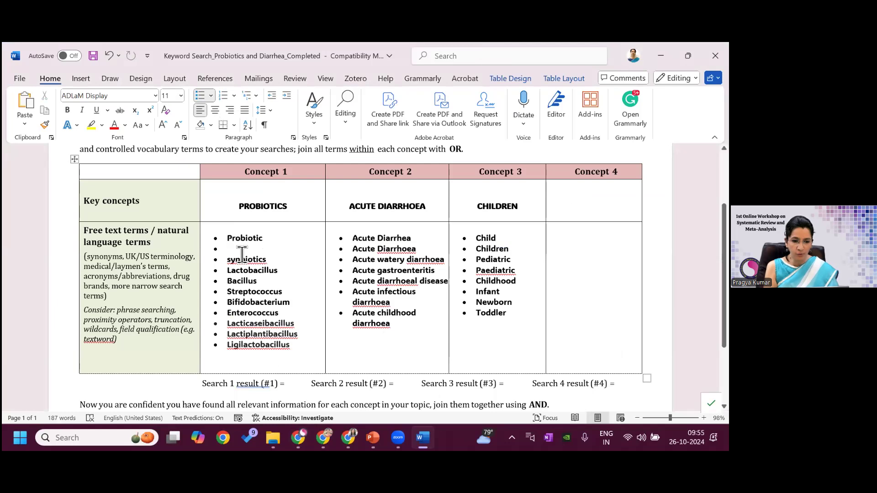
pyautogui.hotkey('ctrl', 'v')
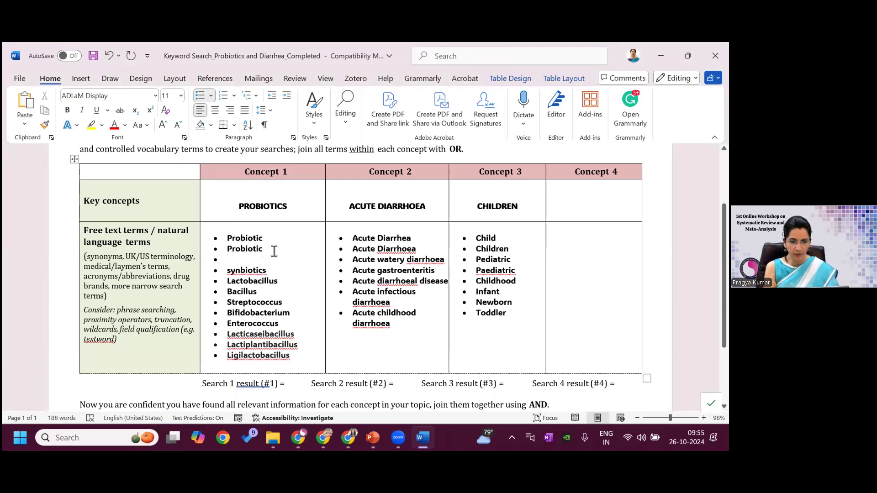
pyautogui.click(265, 252)
pyautogui.write('s')
# - Add "Probiotic agent" as the bullet below "Probiotics" and remove the leftover empty bullet
pyautogui.click(240, 260)
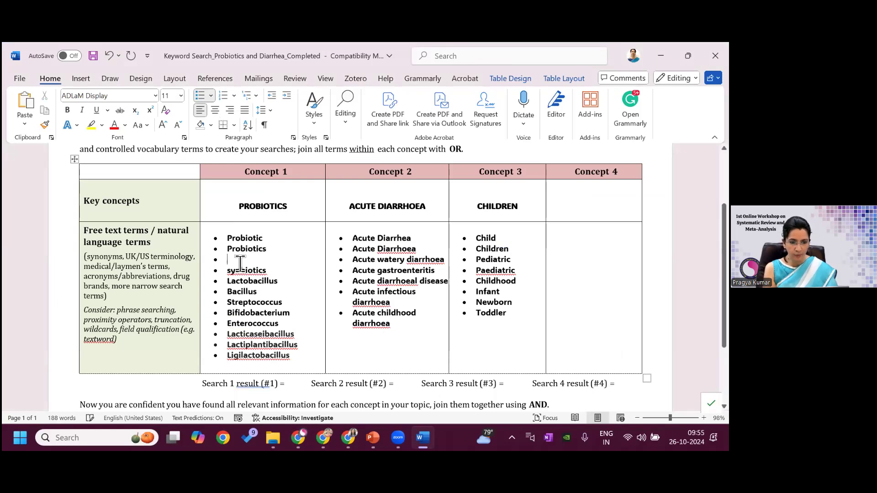
pyautogui.hotkey('ctrl', 'v')
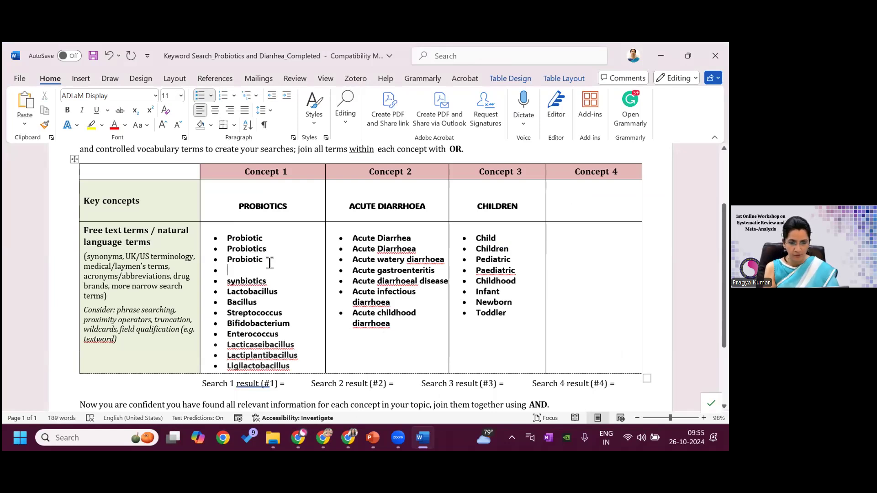
pyautogui.write('agent')
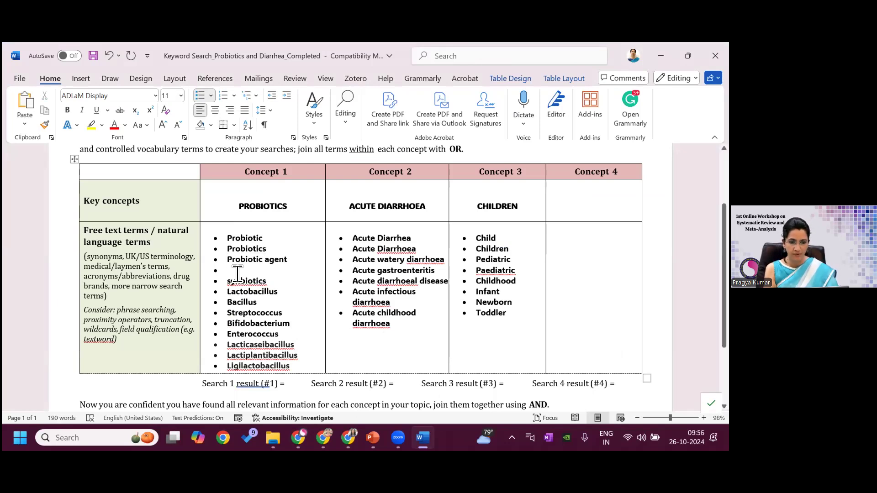
pyautogui.press('Delete')
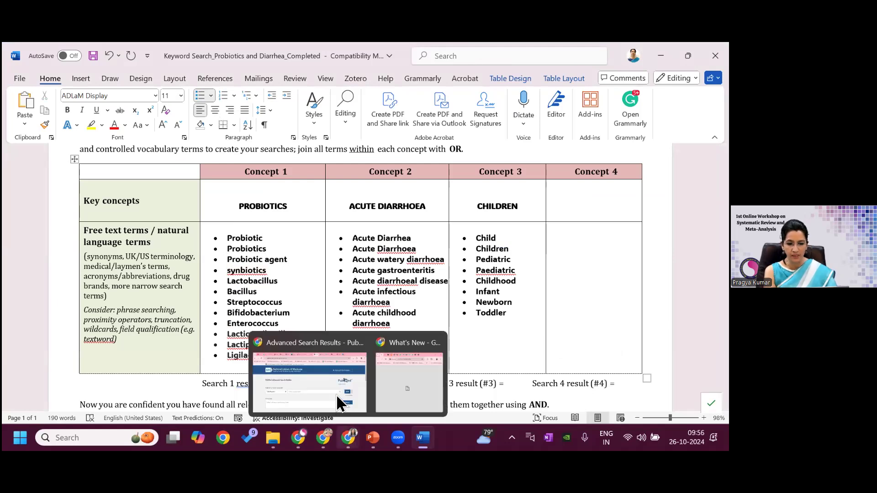
# - Switch to Embase, search Emtree for "lactobacillus" and open the index term Lactobacillus
pyautogui.moveTo(298, 438)
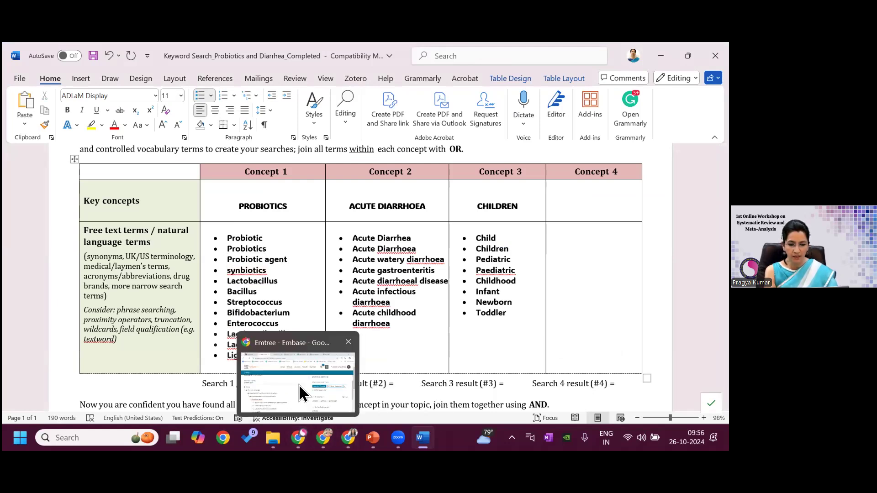
pyautogui.click(299, 384)
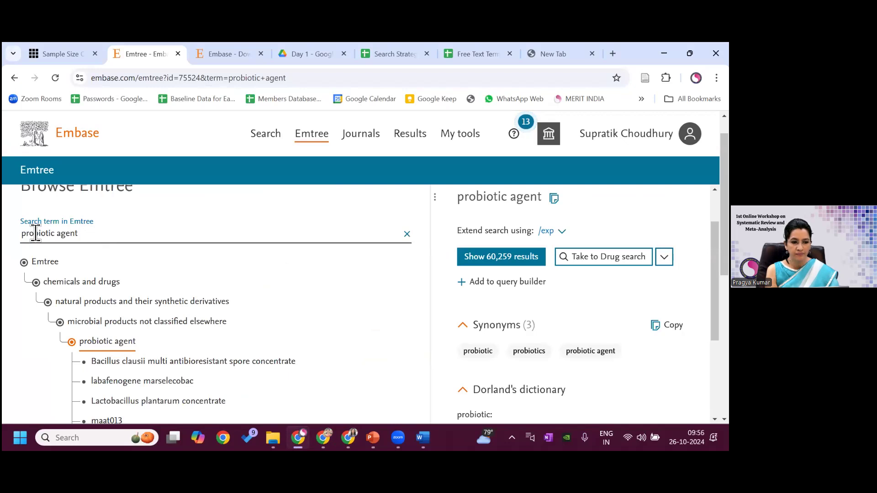
pyautogui.moveTo(88, 233); pyautogui.dragTo(16, 237)
pyautogui.press('BackSpace')
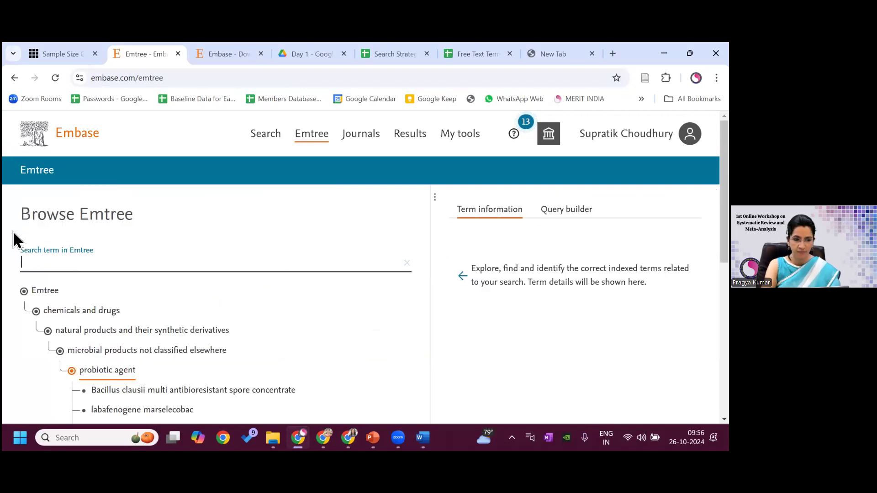
pyautogui.write('la')
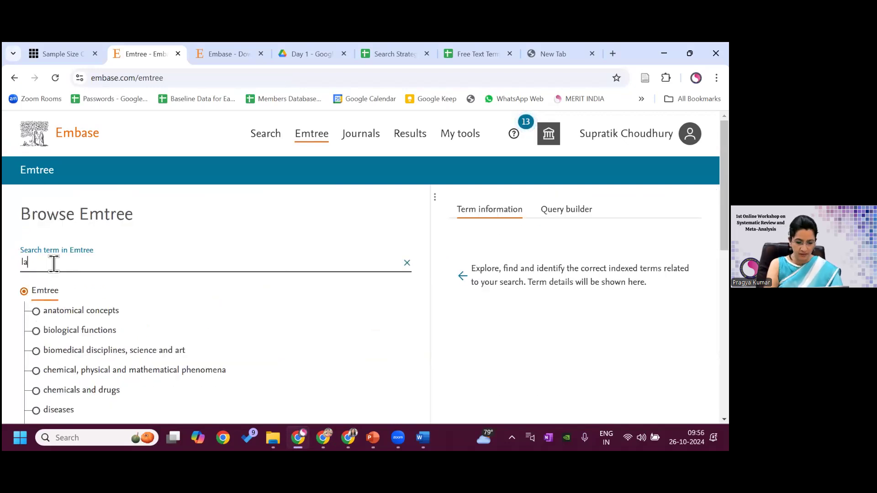
pyautogui.write('ctobac')
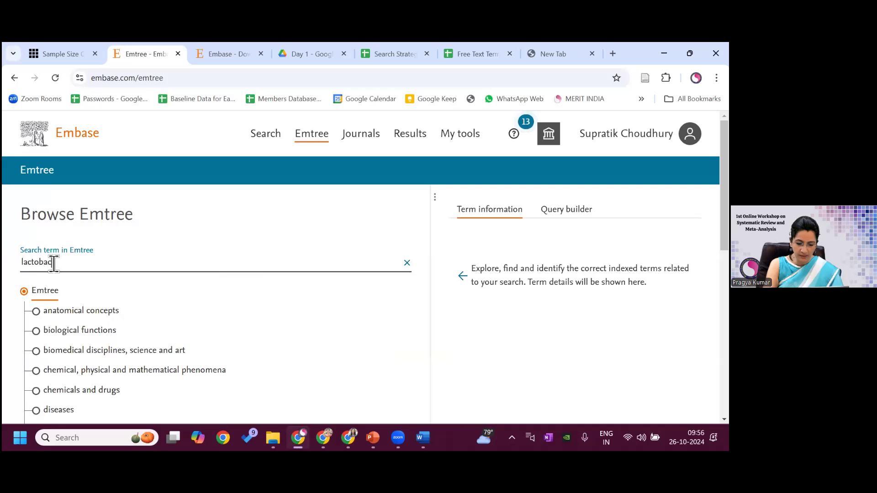
pyautogui.write('il')
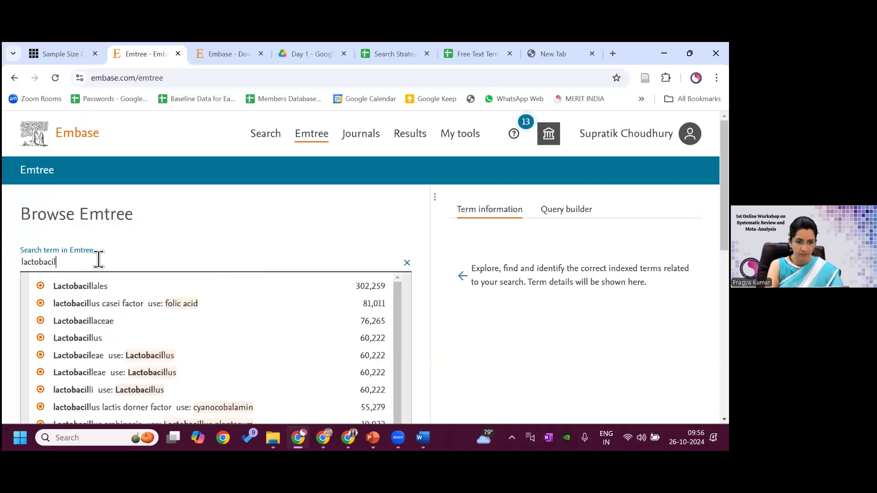
pyautogui.write('lus')
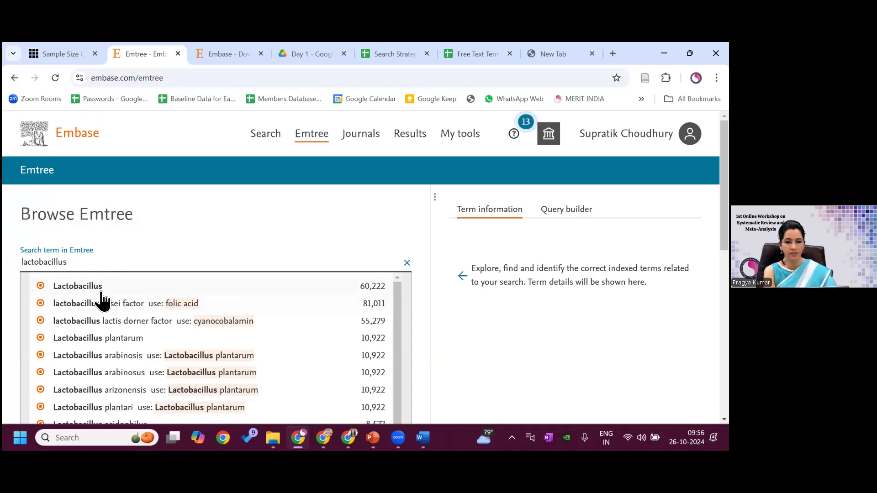
pyautogui.click(101, 288)
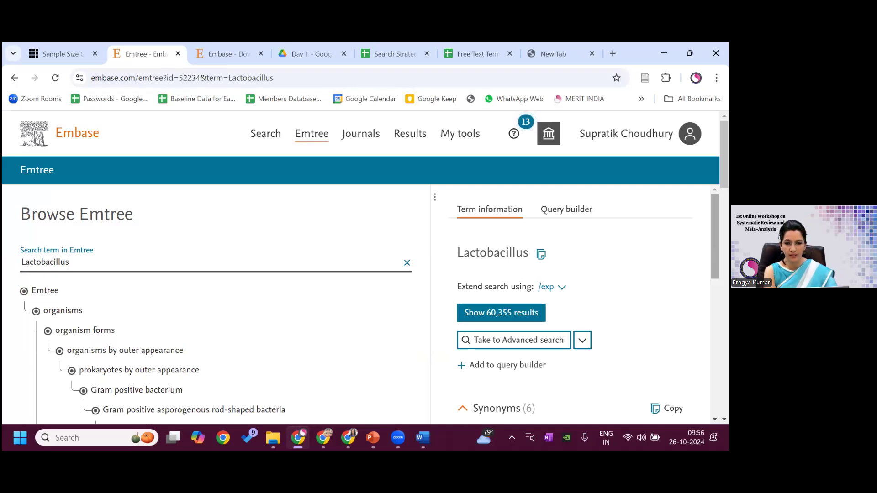
# - Mark the Lactobacillus synonyms with a rectangle and check the Concept 1 free text terms in the Word keyword document
pyautogui.scroll(-2, 716, 251)
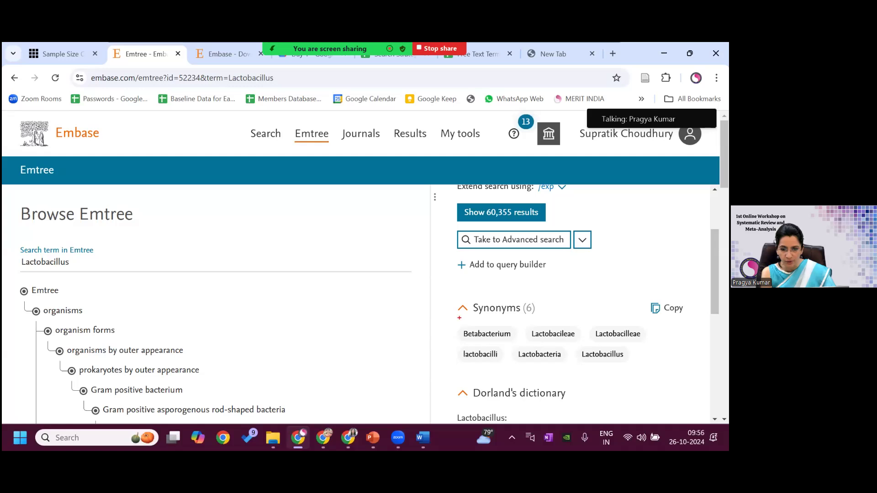
pyautogui.moveTo(459, 319)
pyautogui.mouseDown()
pyautogui.moveTo(578, 375)
pyautogui.moveTo(656, 373)
pyautogui.mouseUp()
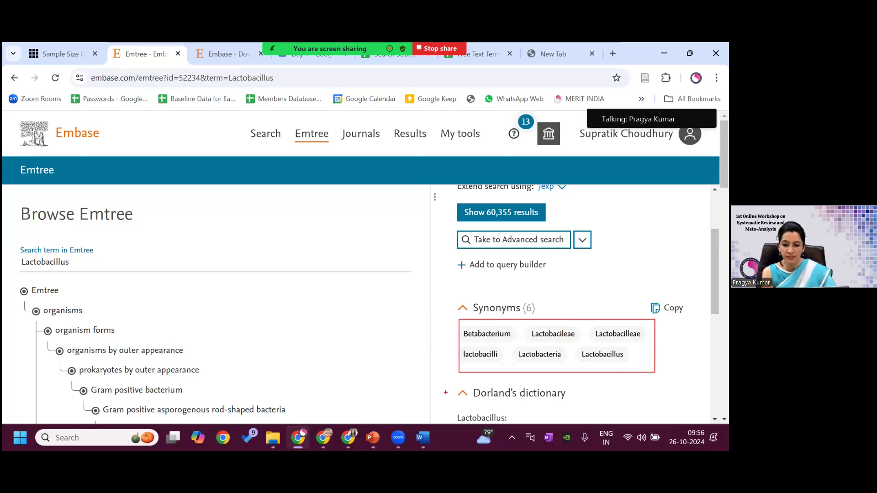
pyautogui.moveTo(423, 438)
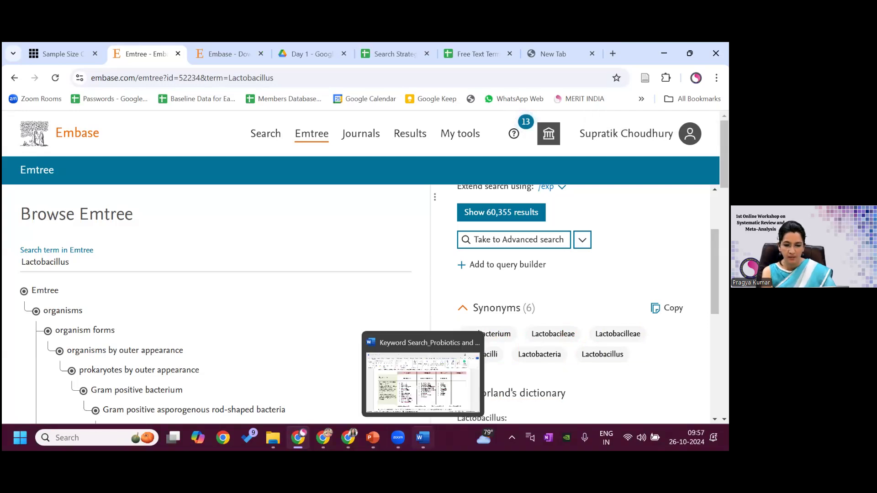
pyautogui.click(441, 384)
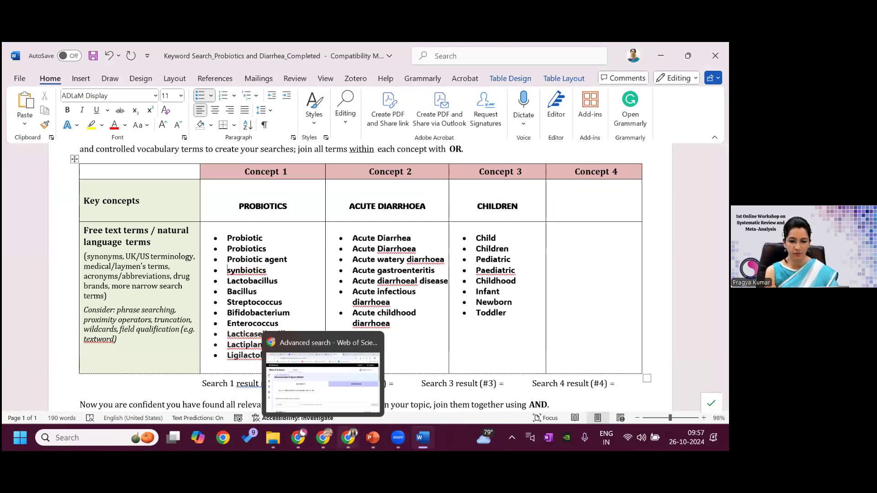
# - Return to Embase, search Emtree for "synbiotic" and open its preferred term "synbiotic agent"
pyautogui.moveTo(299, 438)
pyautogui.click(306, 397)
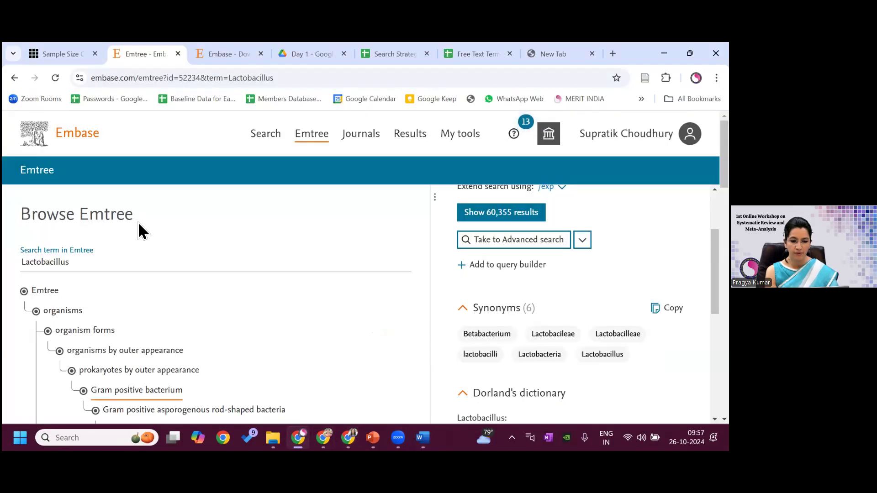
pyautogui.click(163, 258)
pyautogui.doubleClick(47, 259)
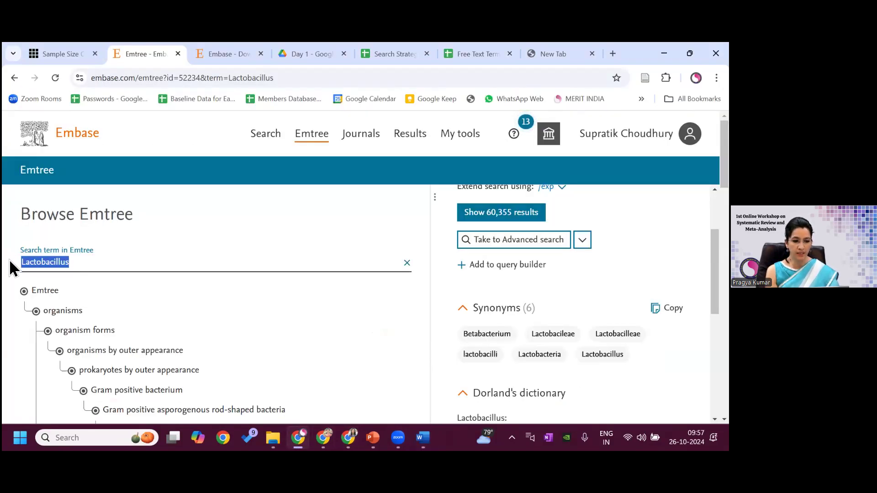
pyautogui.write('synbi')
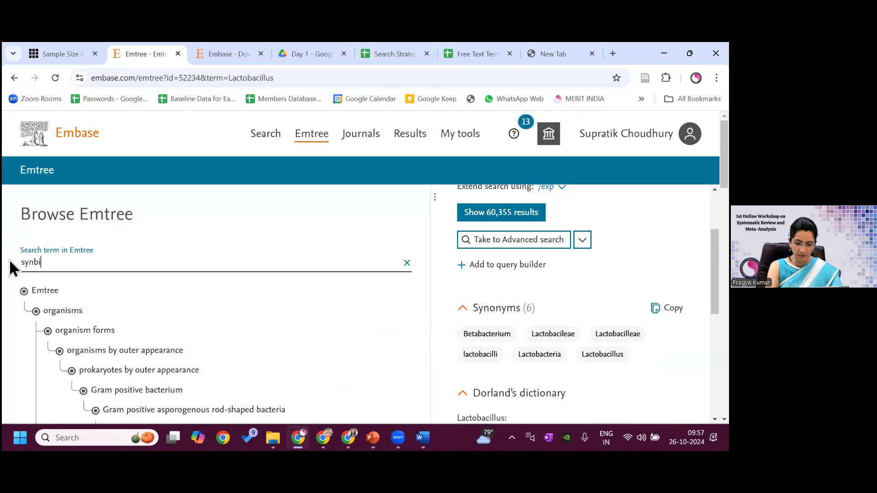
pyautogui.write('tic')
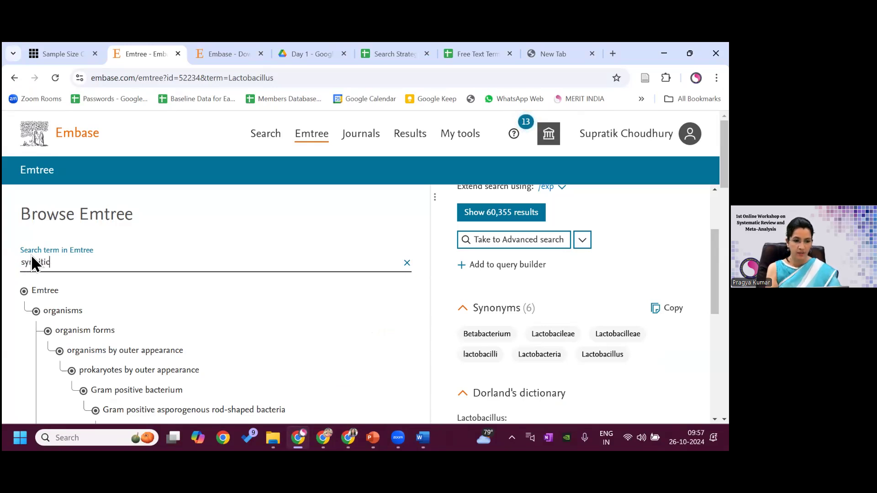
pyautogui.moveTo(41, 262); pyautogui.dragTo(58, 273)
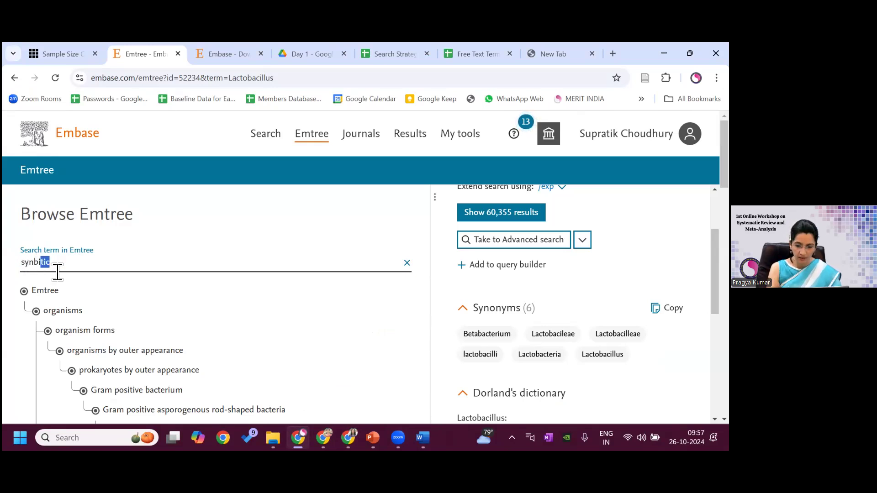
pyautogui.write('otic')
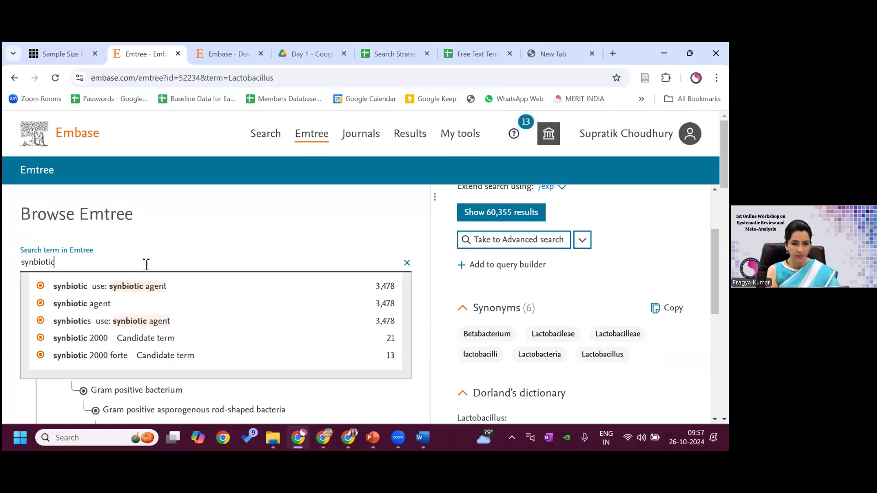
pyautogui.click(141, 294)
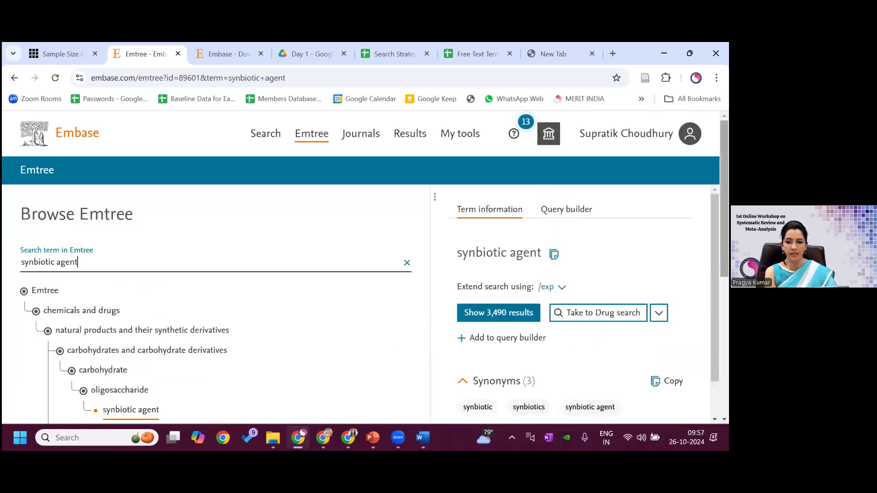
# - Review the synonyms of "synbiotic agent" and compare them with the Concept 1 free text terms in the Word keyword document
pyautogui.scroll(-1, 482, 340)
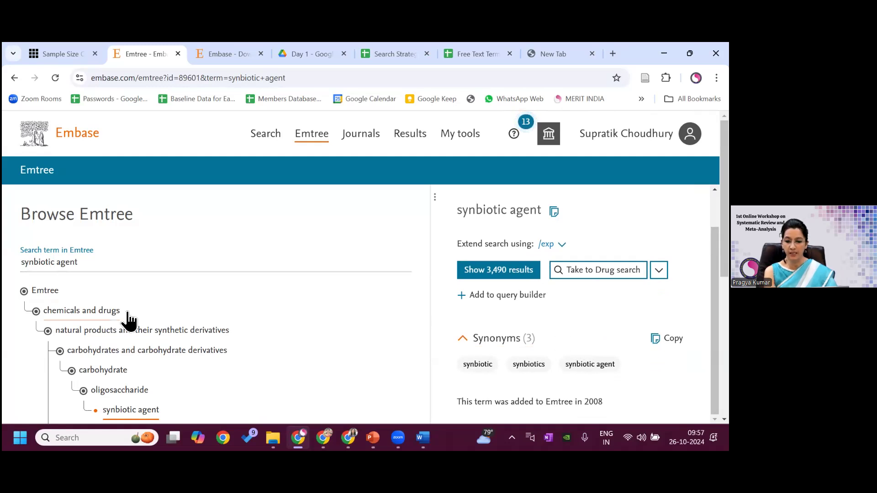
pyautogui.moveTo(350, 435)
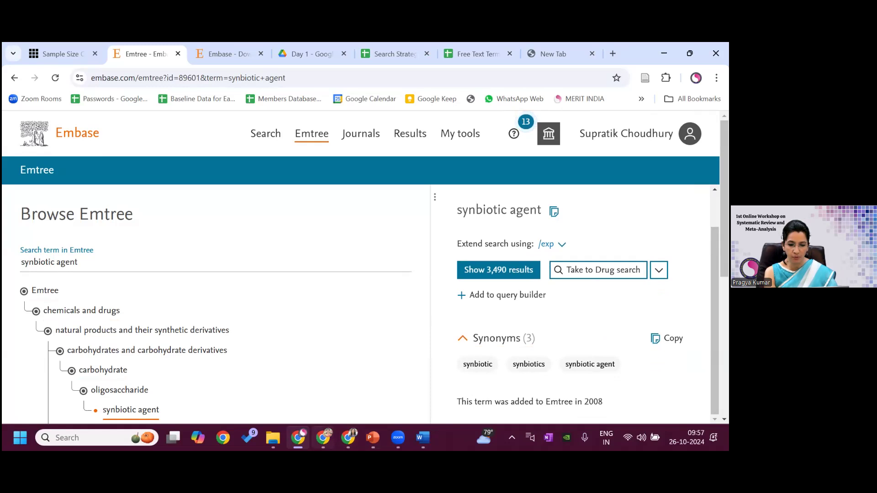
pyautogui.moveTo(423, 438)
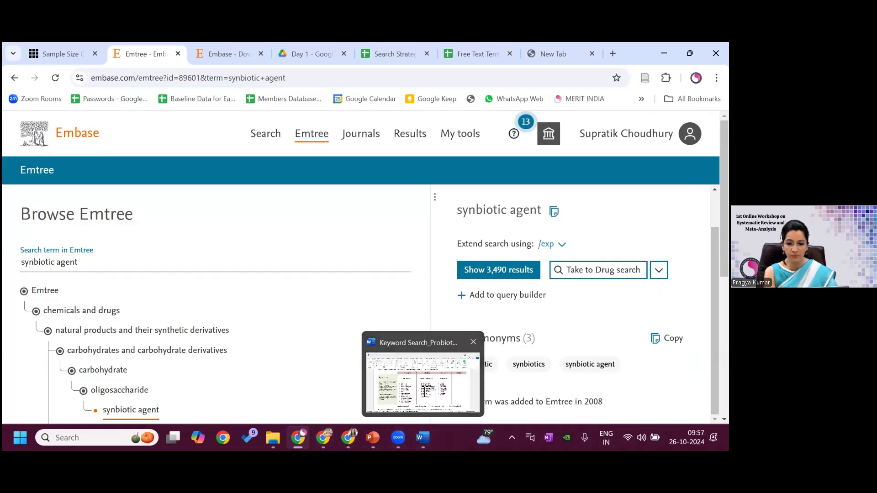
pyautogui.click(423, 391)
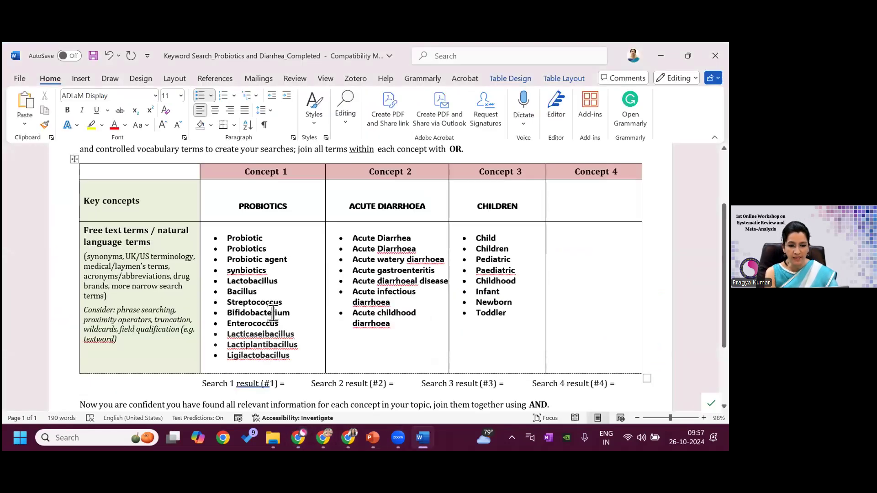
# - Return to Embase, search Emtree for "bacillus", open the index term Bacillus and review its synonyms
pyautogui.moveTo(324, 438)
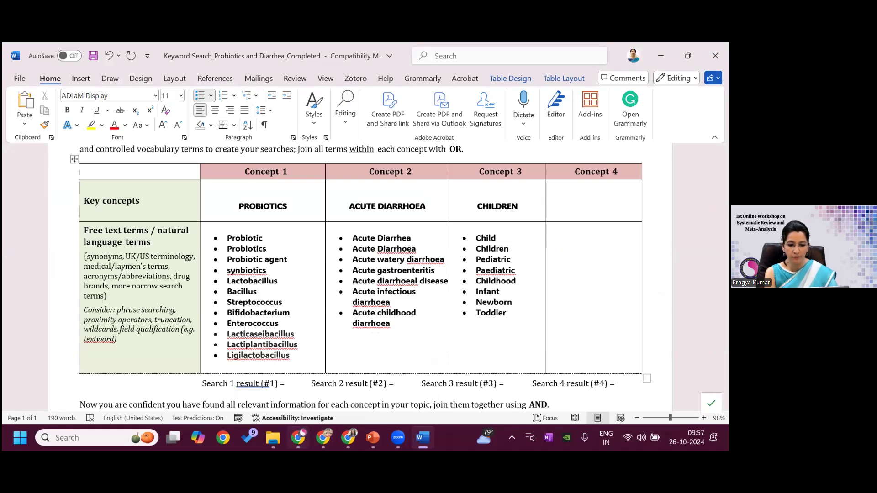
pyautogui.click(306, 376)
pyautogui.moveTo(102, 263); pyautogui.dragTo(18, 259)
pyautogui.write('h')
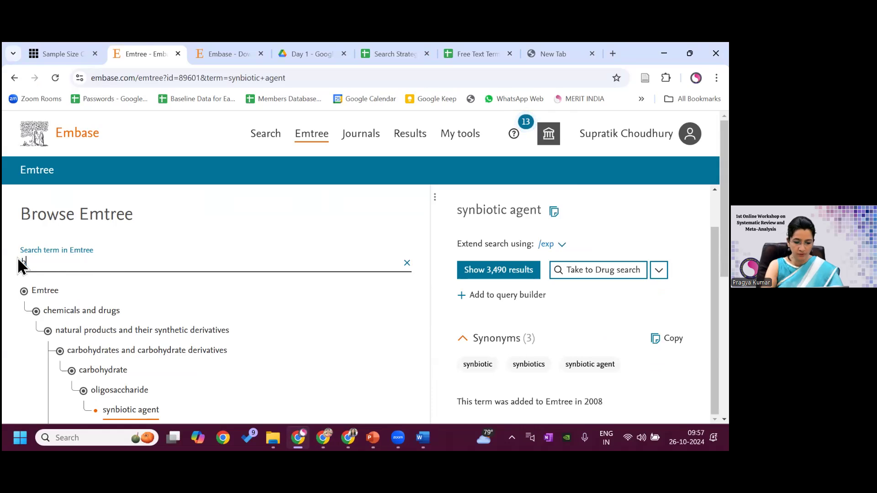
pyautogui.write('acillus')
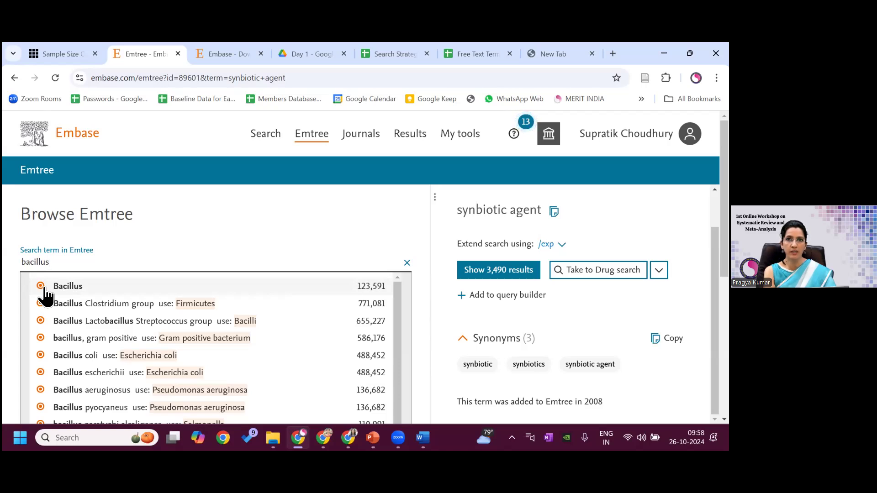
pyautogui.click(69, 288)
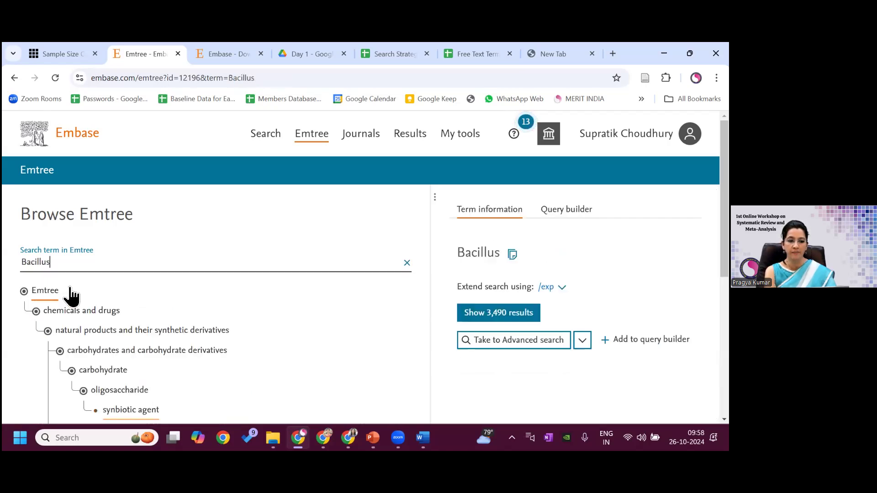
pyautogui.scroll(-3, 494, 300)
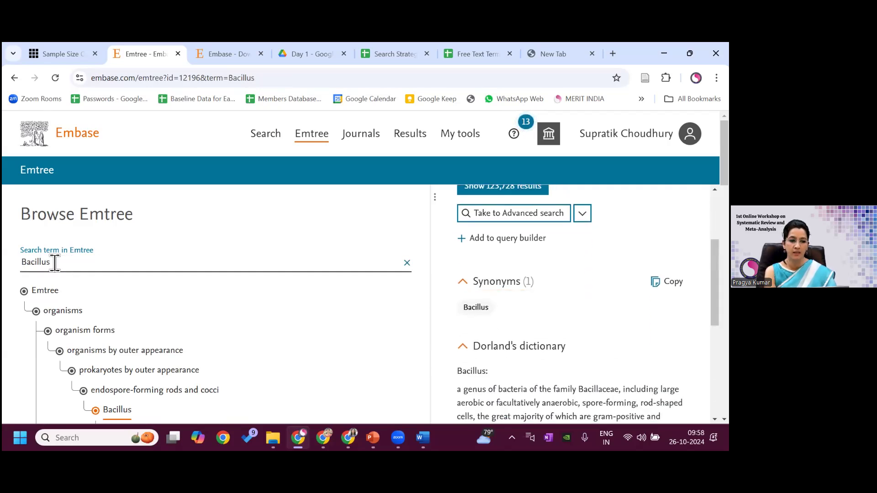
pyautogui.moveTo(57, 264); pyautogui.dragTo(10, 269)
pyautogui.write('bif')
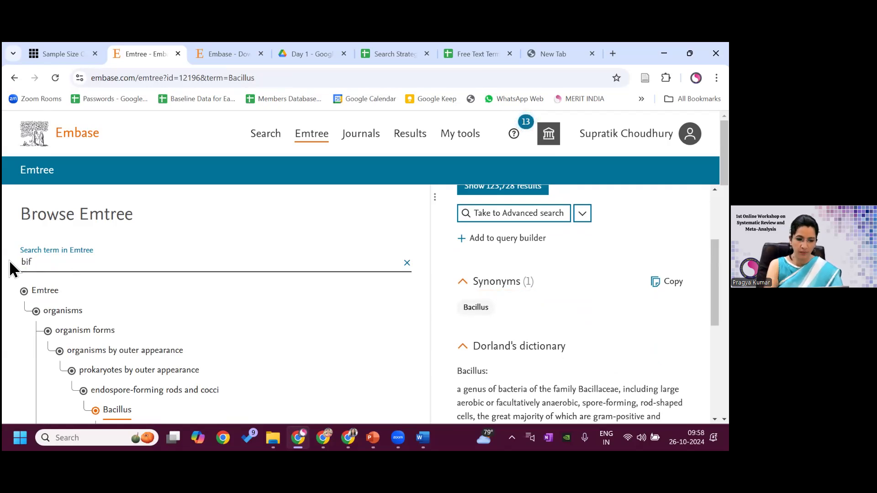
pyautogui.press('BackSpace')
pyautogui.press('BackSpace')
pyautogui.press('BackSpace')
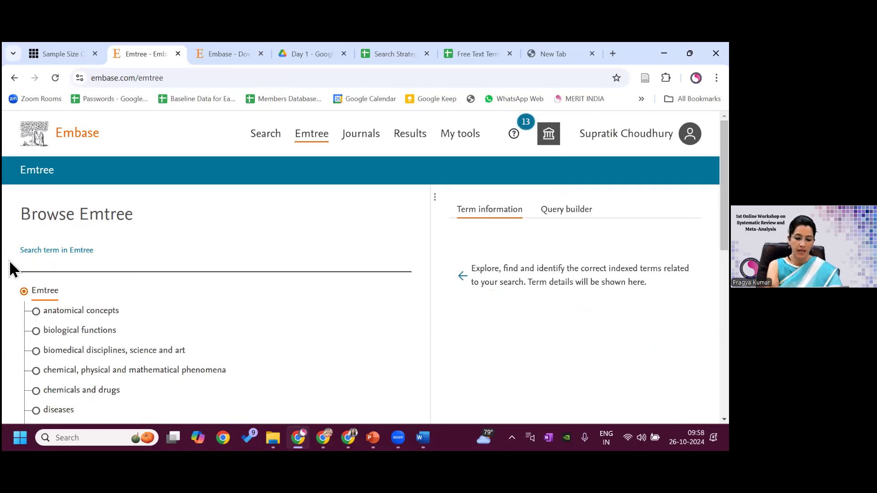
pyautogui.write('diarr')
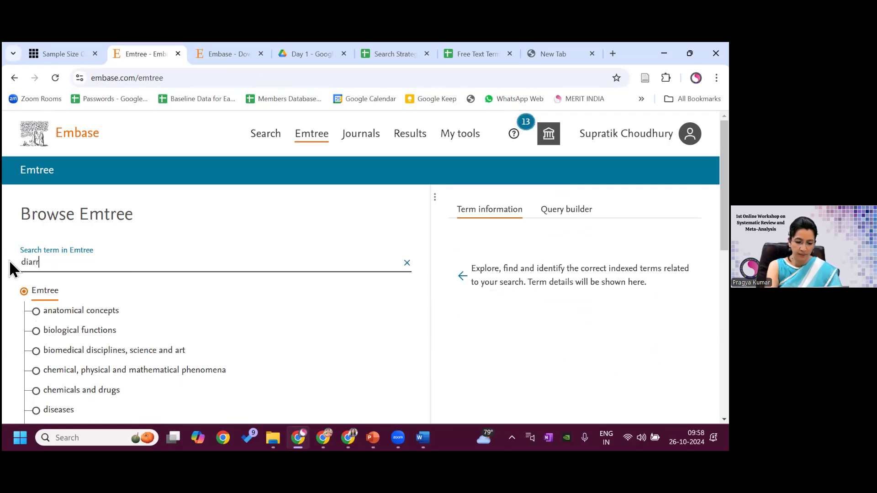
pyautogui.press('BackSpace')
pyautogui.press('BackSpace')
pyautogui.press('BackSpace')
pyautogui.press('BackSpace')
# - Search Emtree for "acute diarrhea" and open the matching index term
pyautogui.write('a')
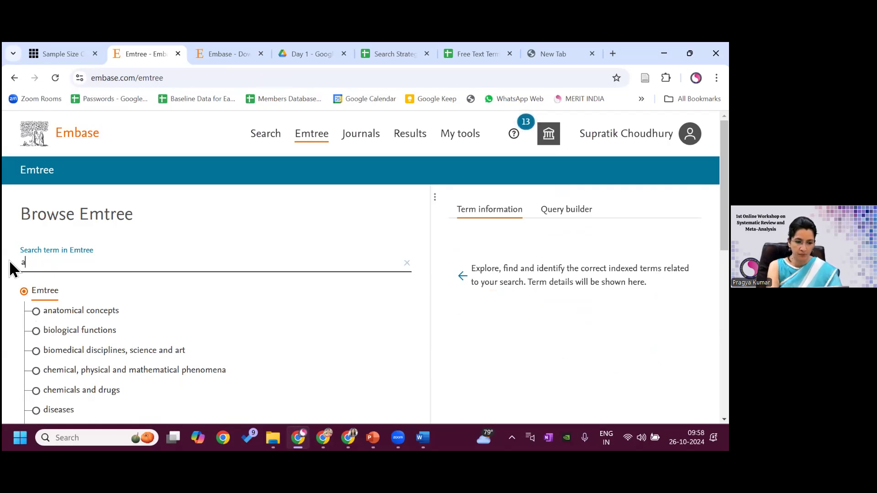
pyautogui.write('cute dia')
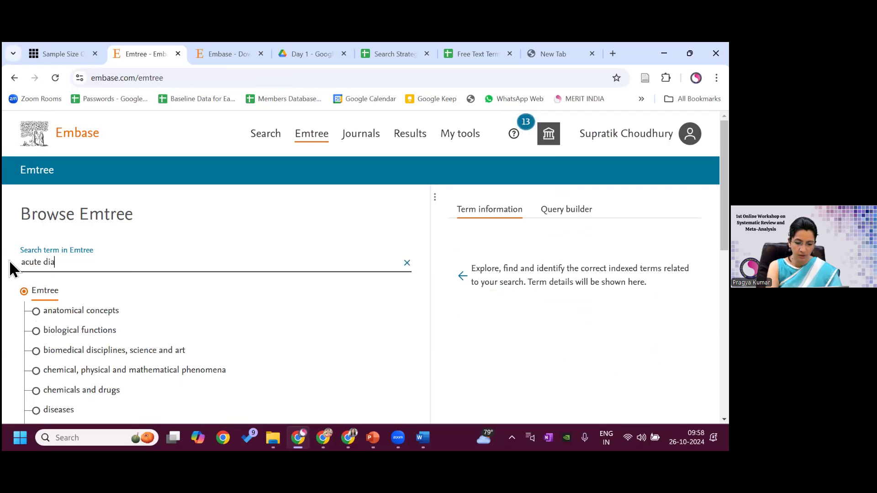
pyautogui.write('rrhea')
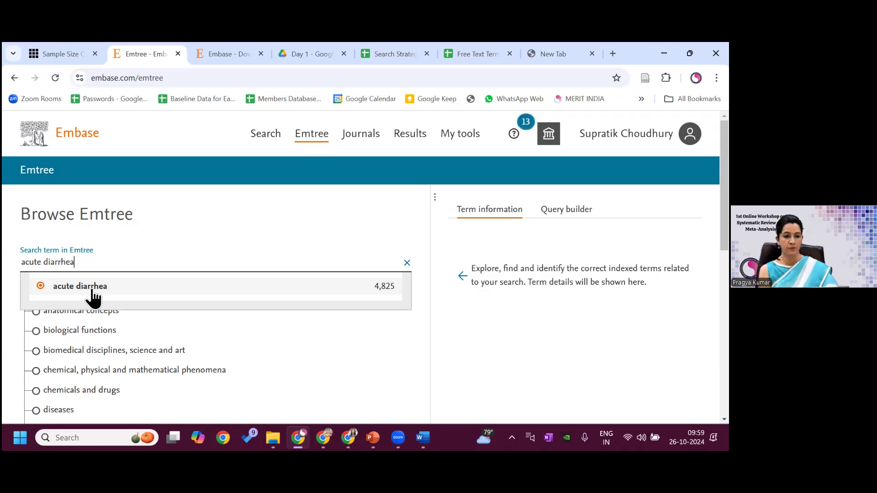
pyautogui.click(94, 292)
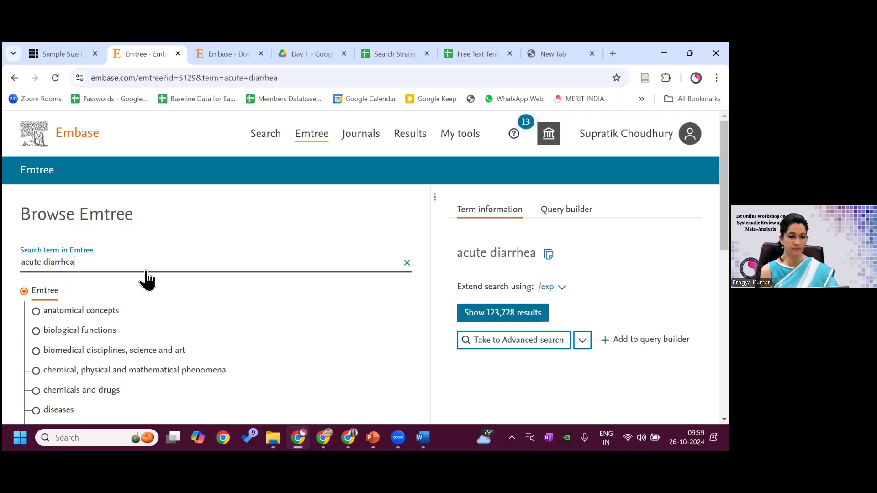
# - Review the synonyms of "acute diarrhea" and compare them with the Concept 2 free text terms in the Word keyword document
pyautogui.scroll(-1, 435, 344)
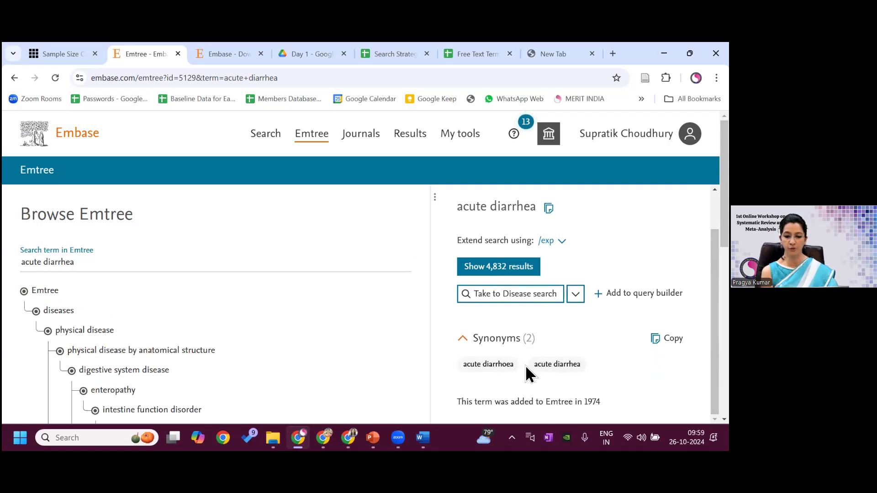
pyautogui.moveTo(497, 366); pyautogui.dragTo(582, 369)
pyautogui.click(578, 370)
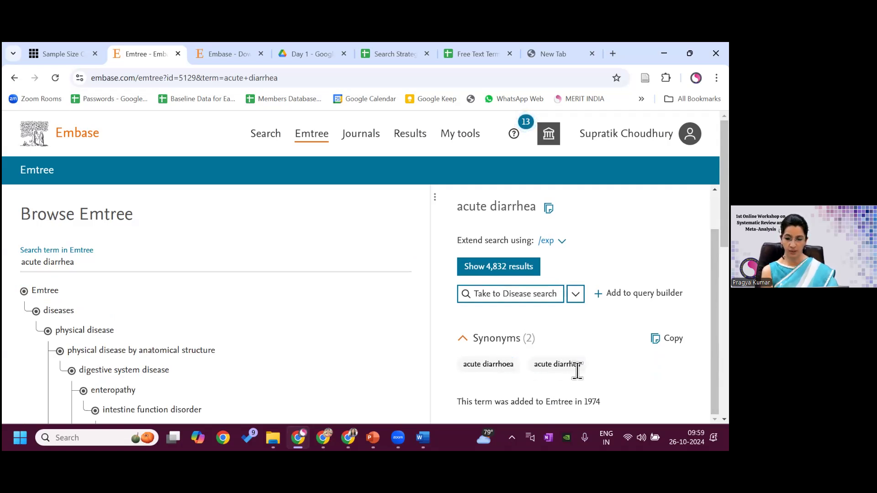
pyautogui.moveTo(424, 437)
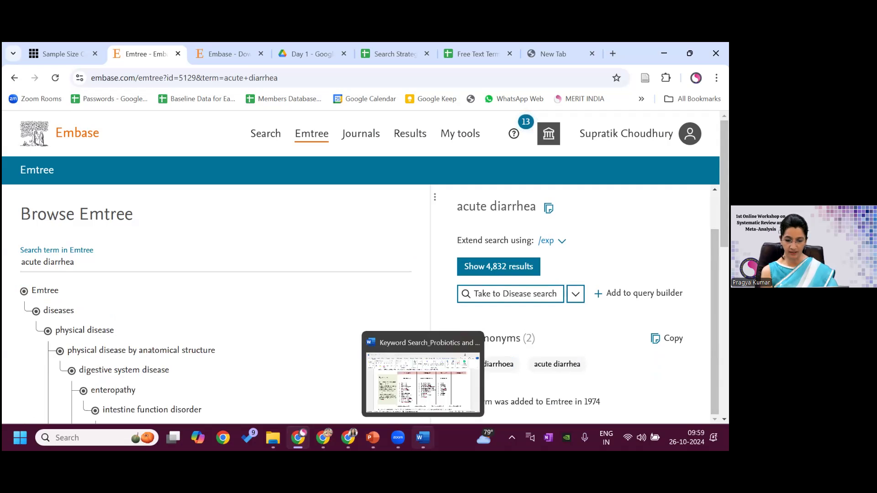
pyautogui.click(453, 352)
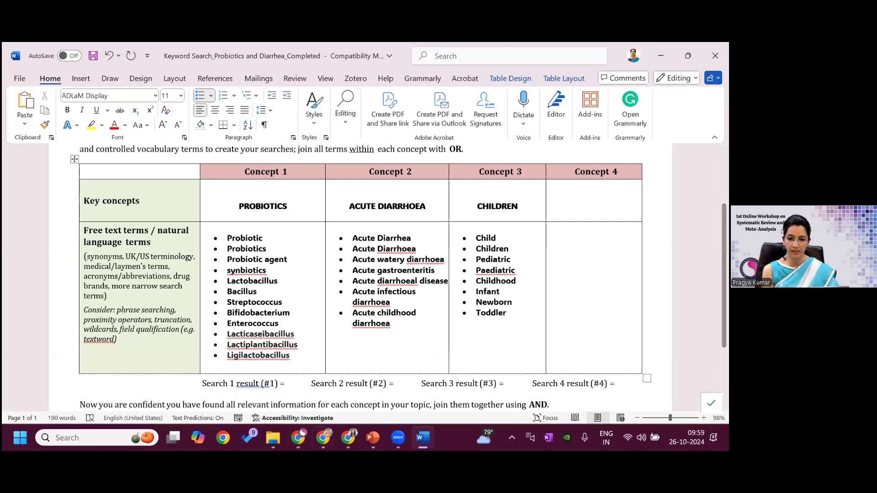
# - Return to Embase, search Emtree for "child", open the matching index term and review its synonyms
pyautogui.moveTo(298, 437)
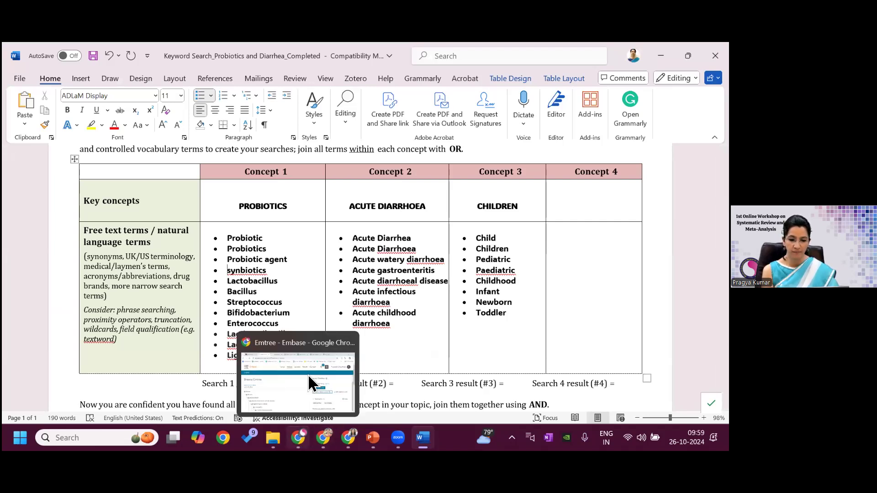
pyautogui.click(309, 375)
pyautogui.moveTo(108, 270); pyautogui.dragTo(13, 264)
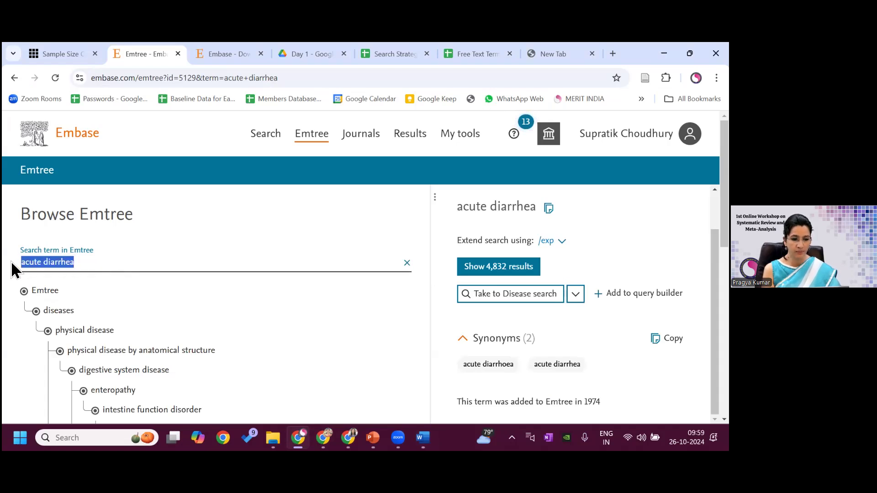
pyautogui.write('child')
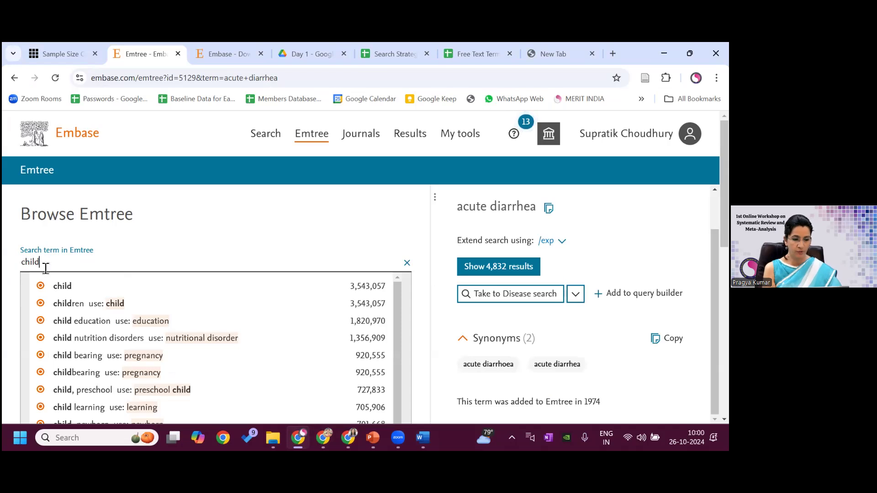
pyautogui.click(63, 288)
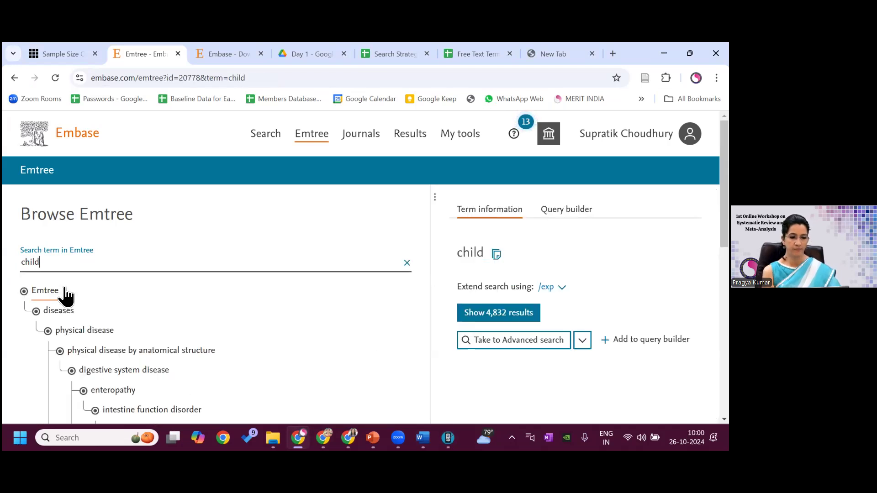
pyautogui.scroll(-3, 527, 219)
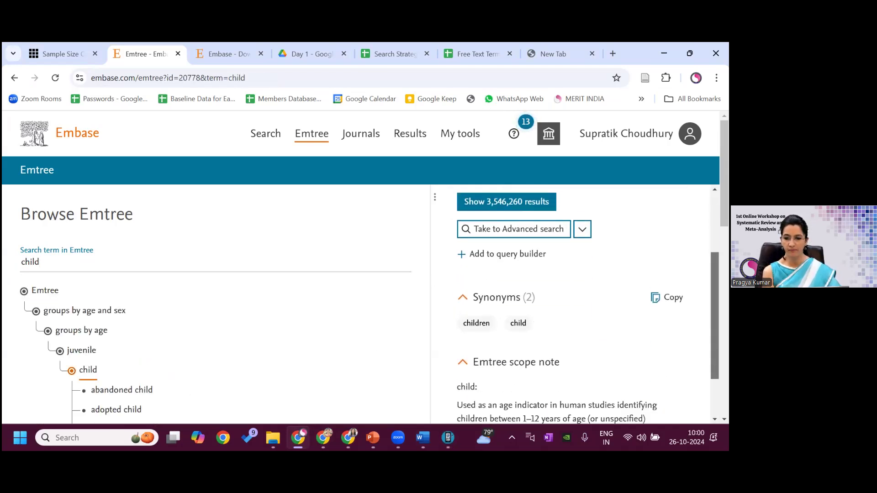
# - Search Emtree for "pediatric", open the candidate term and read its candidate term note
pyautogui.click(48, 262)
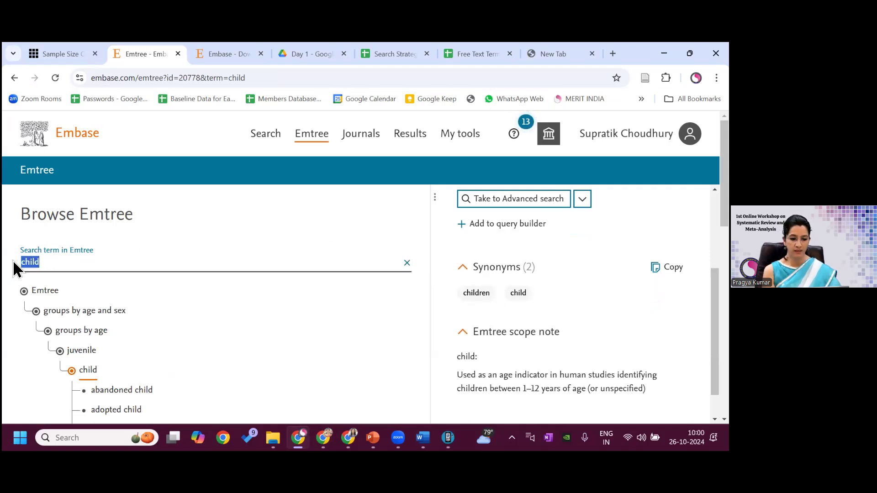
pyautogui.write('pediatric')
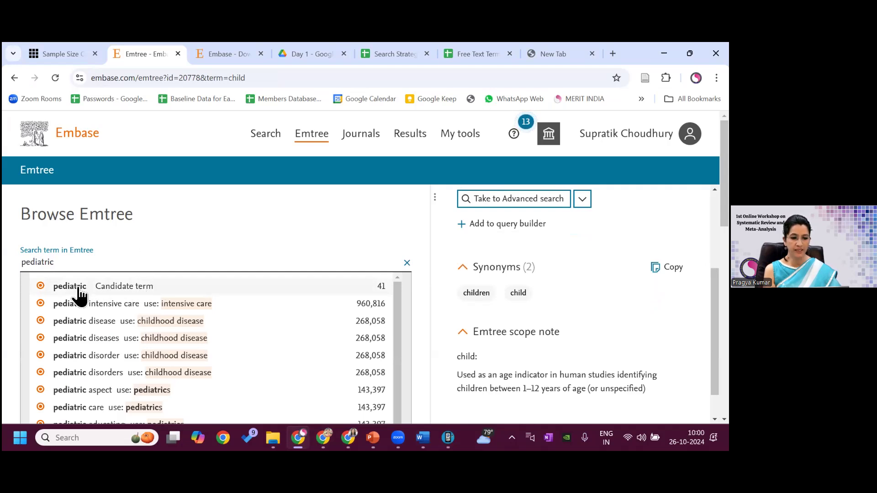
pyautogui.click(80, 290)
pyautogui.click(493, 277)
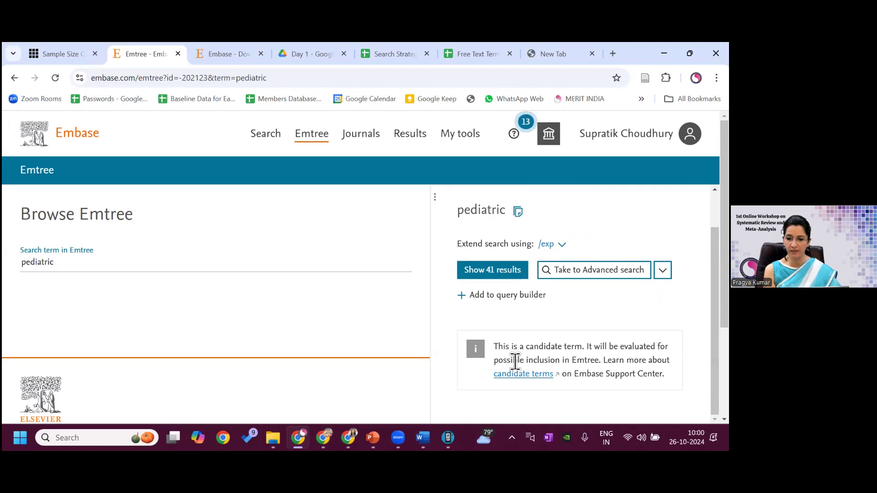
pyautogui.moveTo(510, 347); pyautogui.dragTo(598, 375)
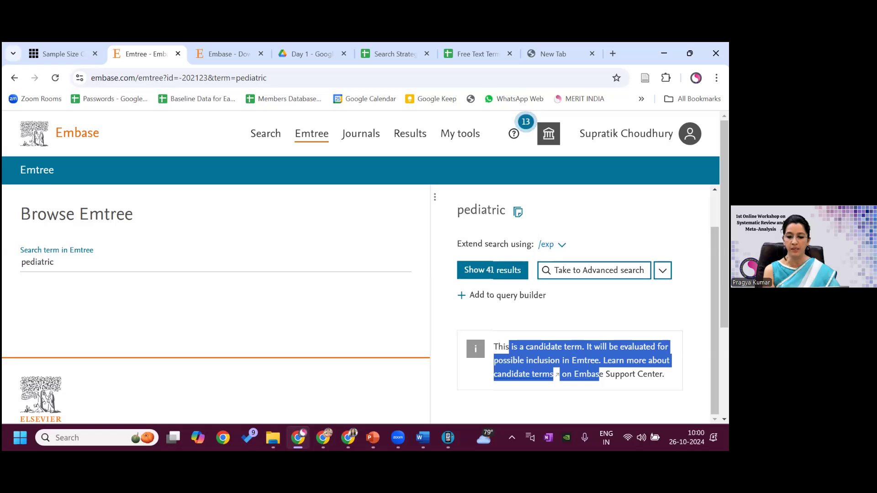
# - Clear the "pediatric" search term from the Emtree browser
pyautogui.click(221, 311)
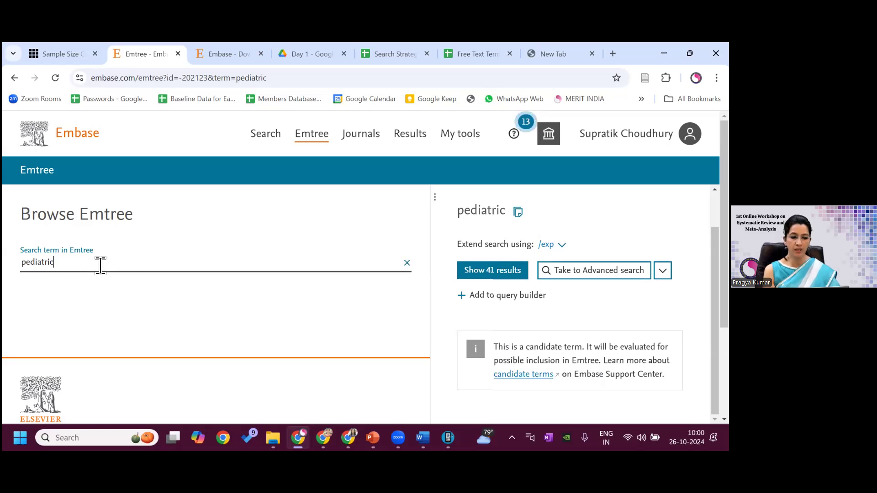
pyautogui.press('BackSpace')
pyautogui.press('BackSpace')
pyautogui.press('BackSpace')
pyautogui.press('BackSpace')
pyautogui.press('BackSpace')
pyautogui.press('BackSpace')
pyautogui.press('BackSpace')
pyautogui.press('BackSpace')
pyautogui.press('BackSpace')
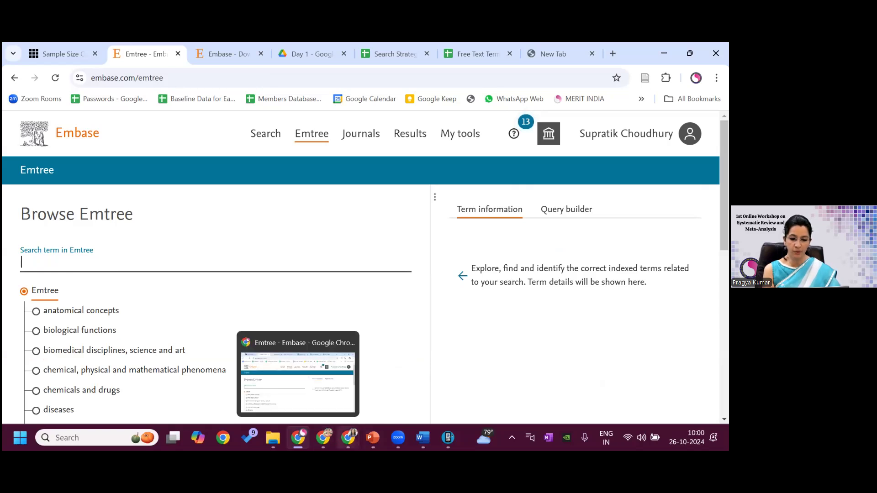
# - Switch to the Chrome window with PubMed, bring up the MyLOFT Discover page and look through its profile options and databases
pyautogui.moveTo(350, 436)
pyautogui.click(353, 399)
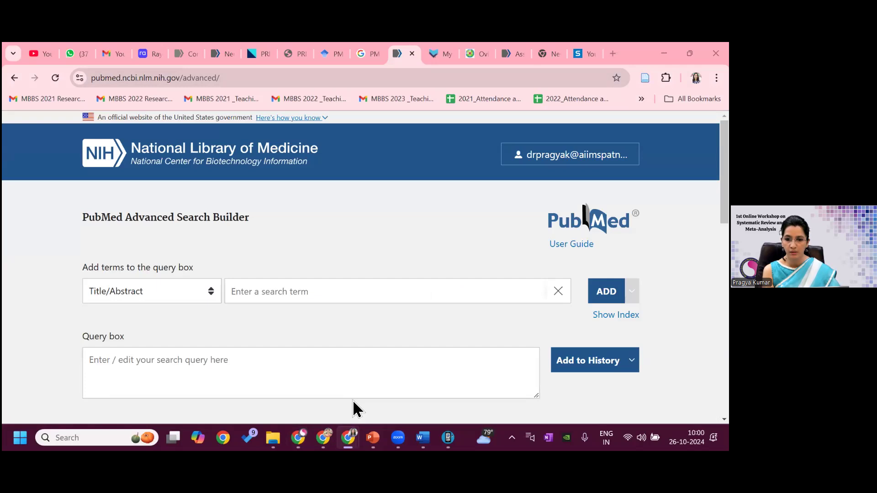
pyautogui.click(441, 54)
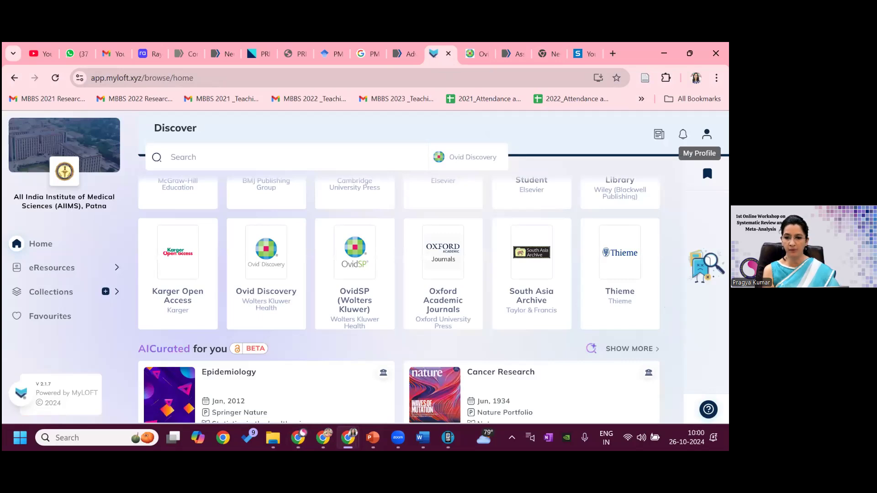
pyautogui.click(707, 135)
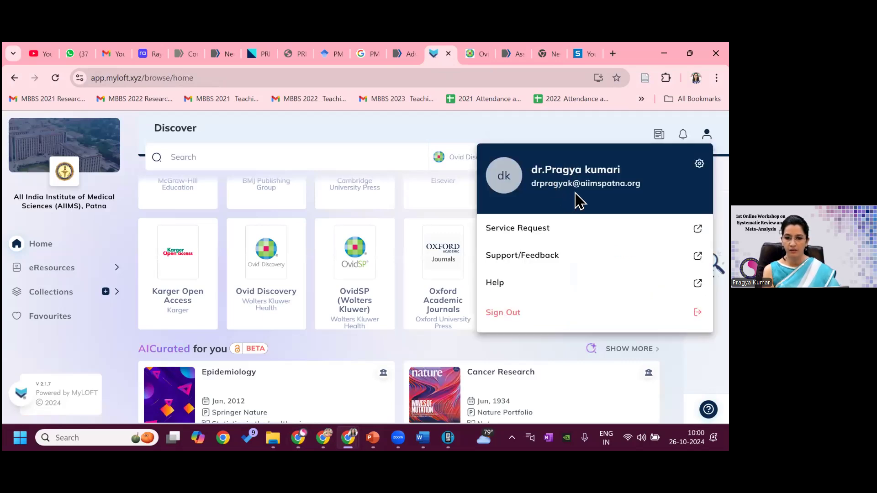
pyautogui.click(561, 124)
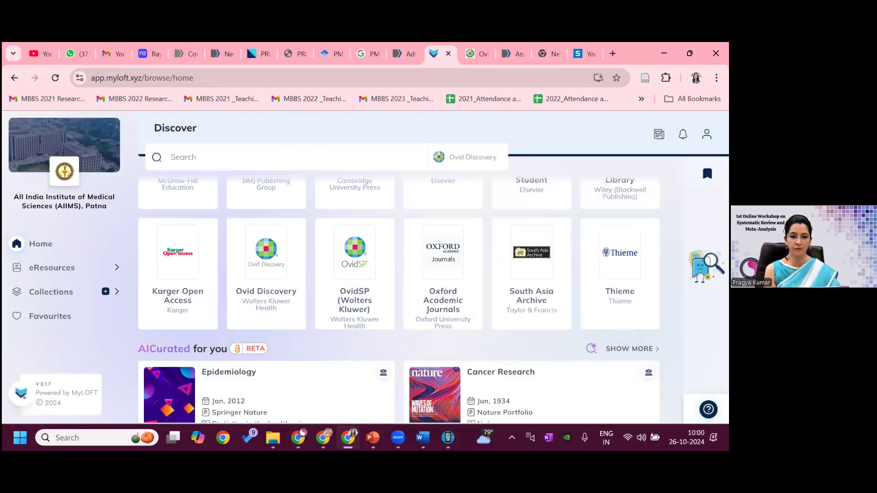
pyautogui.click(708, 174)
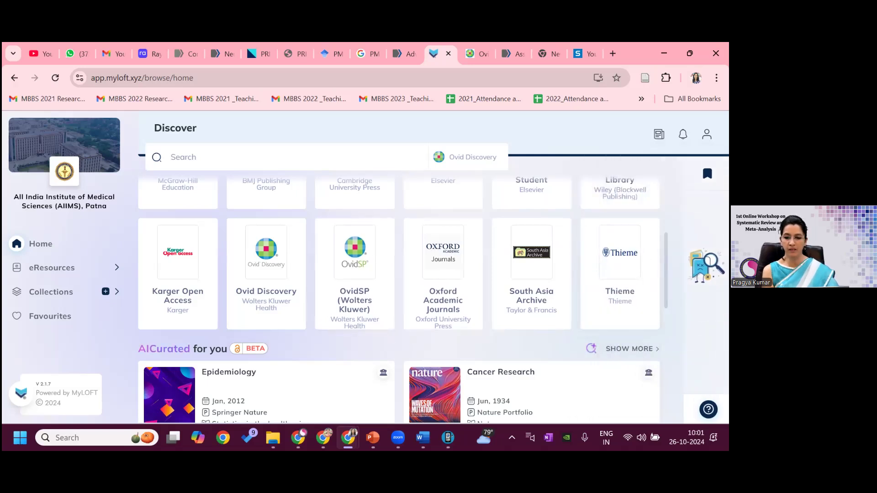
pyautogui.scroll(2, 271, 307)
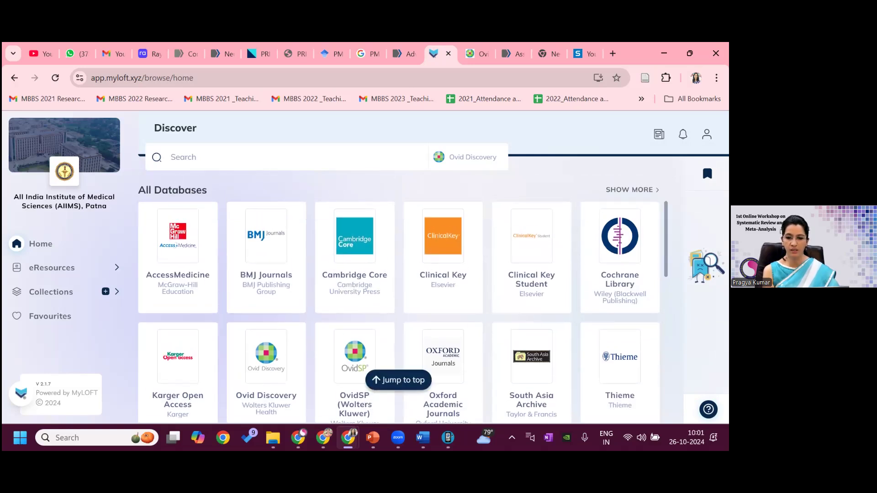
pyautogui.scroll(-2, 279, 297)
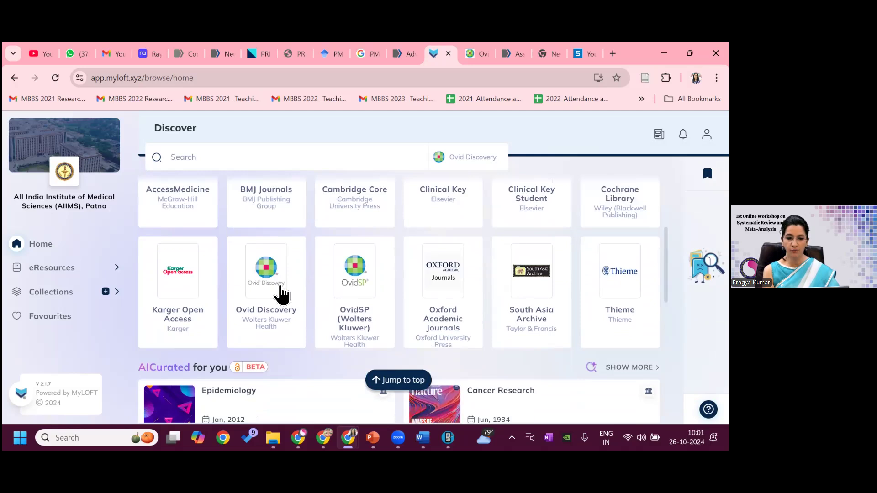
pyautogui.moveTo(707, 274)
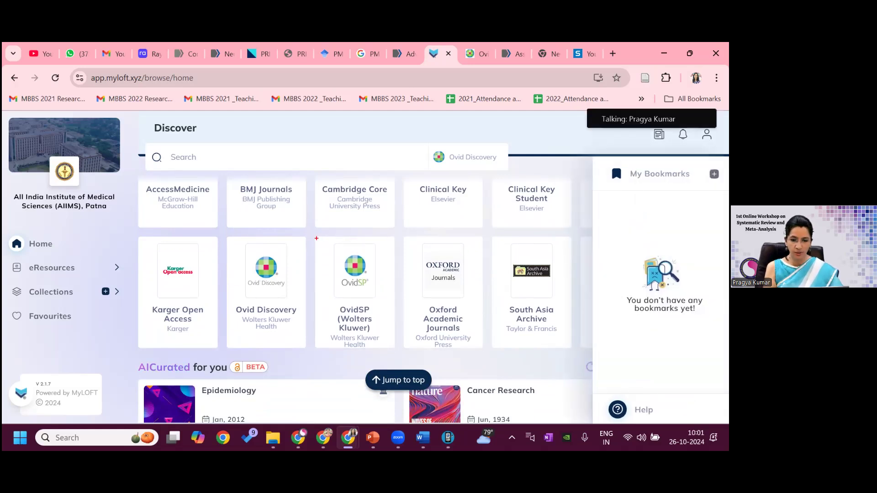
pyautogui.moveTo(314, 237)
pyautogui.mouseDown()
pyautogui.moveTo(383, 351)
pyautogui.moveTo(392, 349)
pyautogui.mouseUp()
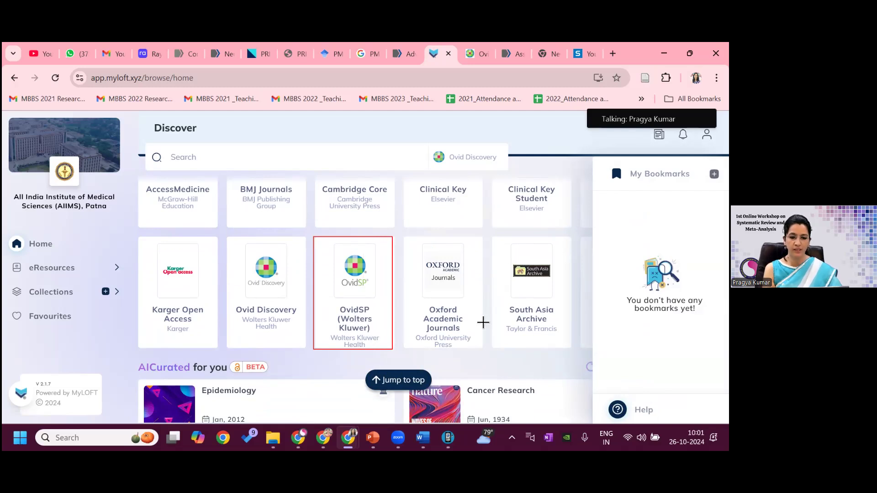
pyautogui.press('super+shift+s')
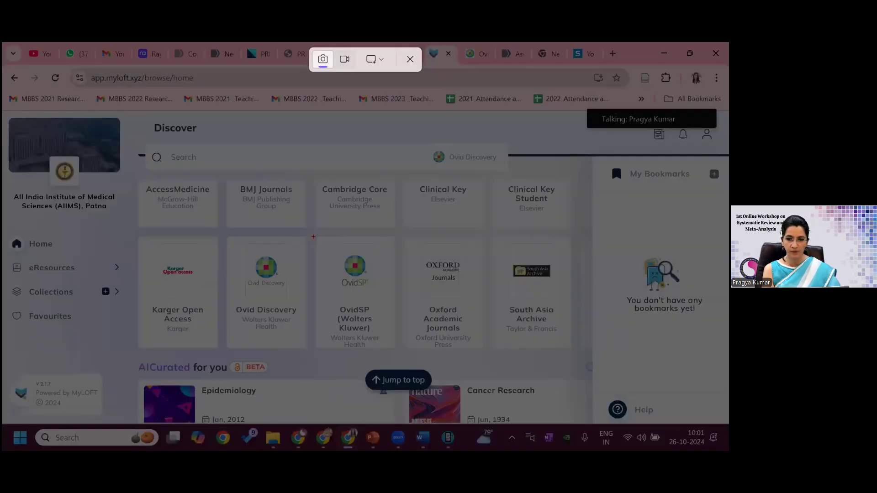
pyautogui.press('Escape')
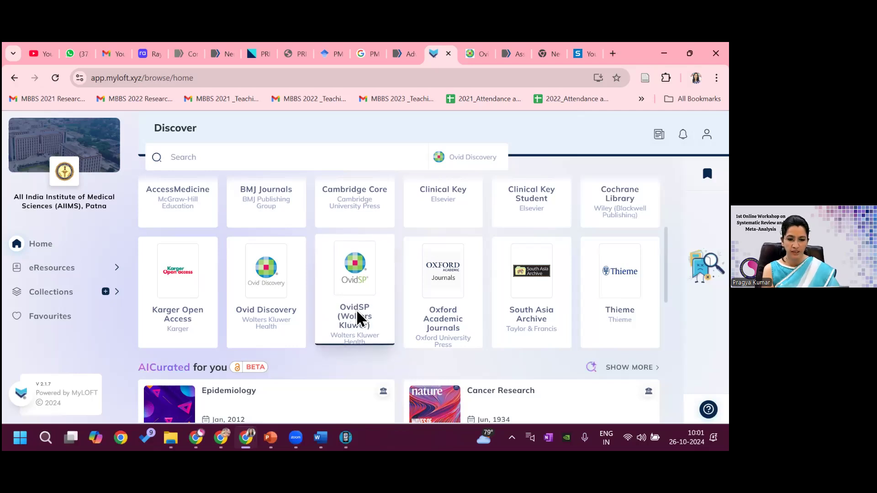
# - Open the OvidSP (Wolters Kluwer) database, choose Ovid MEDLINE(R) ALL as the resource and switch to Advanced Search
pyautogui.click(359, 319)
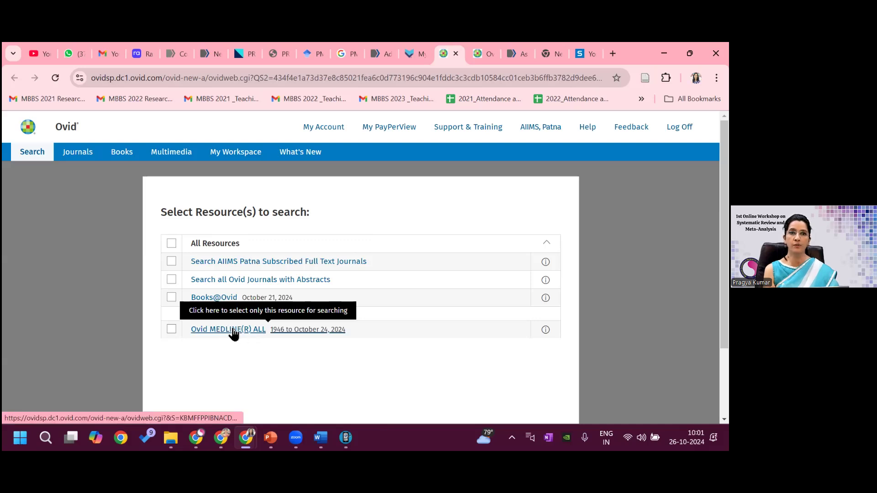
pyautogui.click(171, 329)
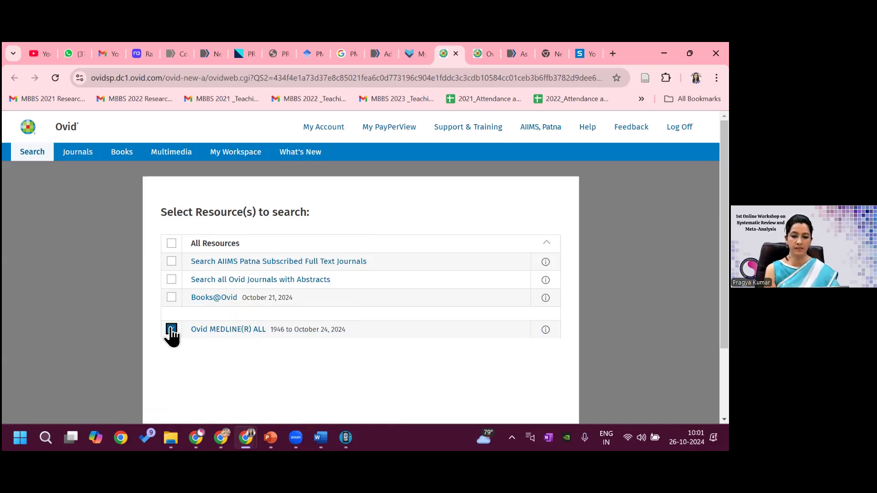
pyautogui.click(214, 330)
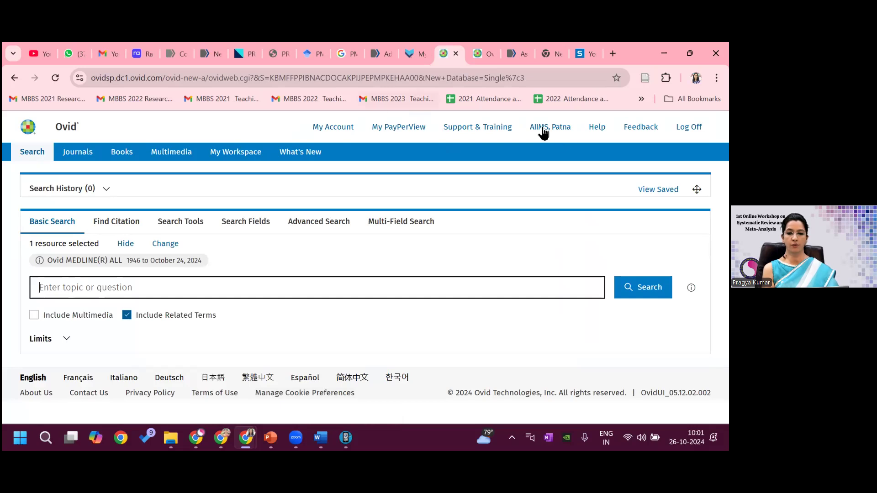
pyautogui.tripleClick(73, 225)
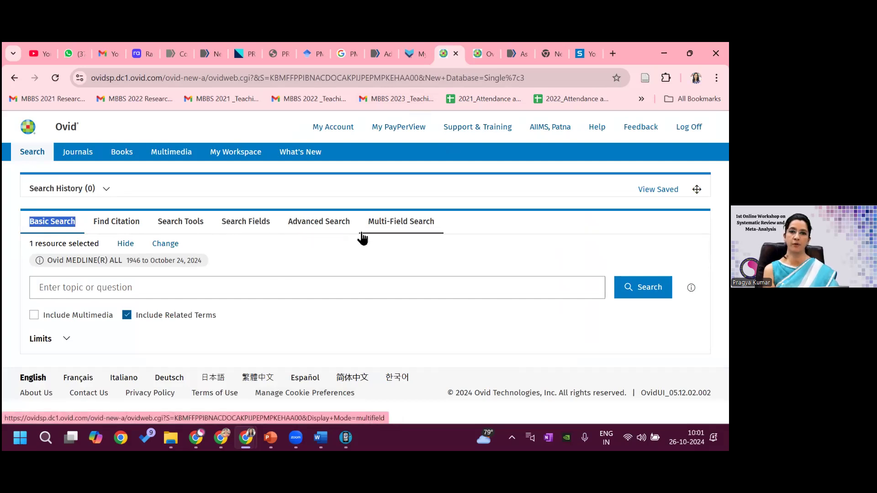
pyautogui.click(336, 225)
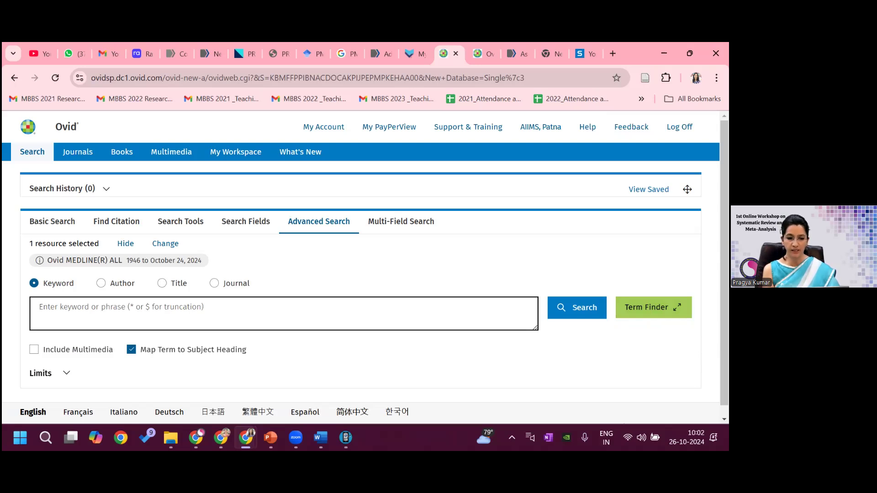
# - Open Ovid's Term Finder and search it for "probiotic"
pyautogui.click(654, 308)
pyautogui.write('prob')
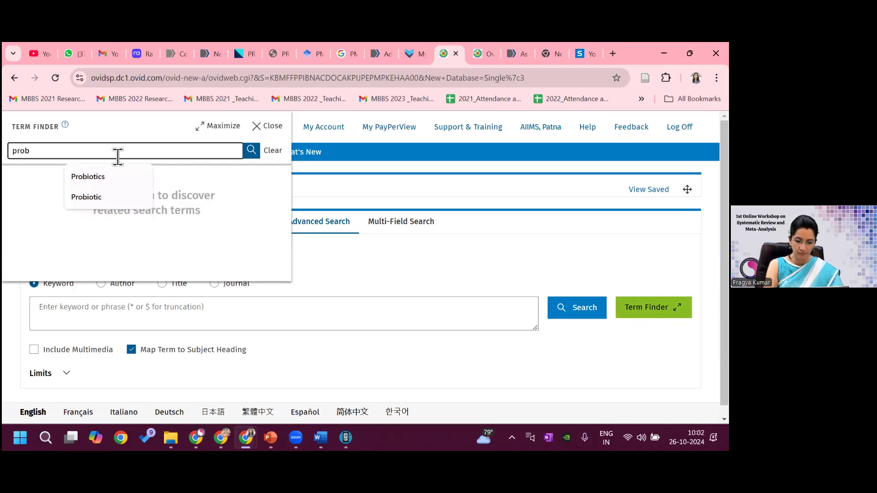
pyautogui.write('otc')
pyautogui.press('BackSpace')
pyautogui.press('BackSpace')
pyautogui.press('BackSpace')
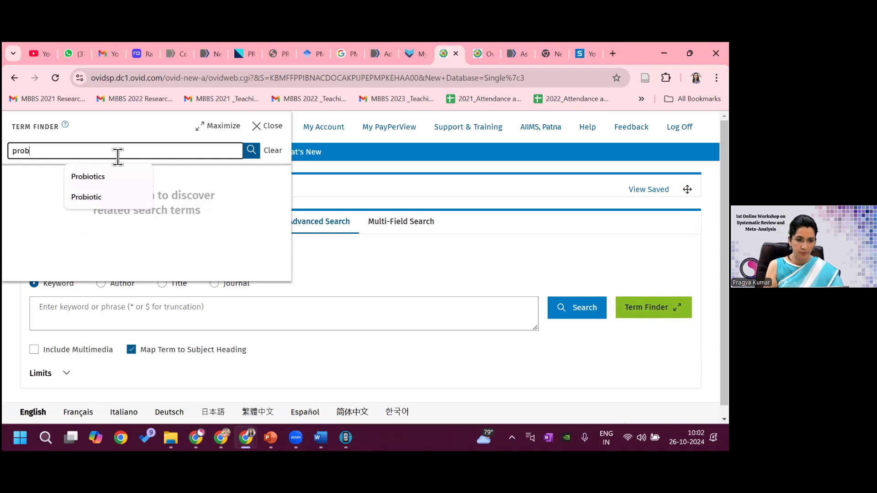
pyautogui.write('iotic')
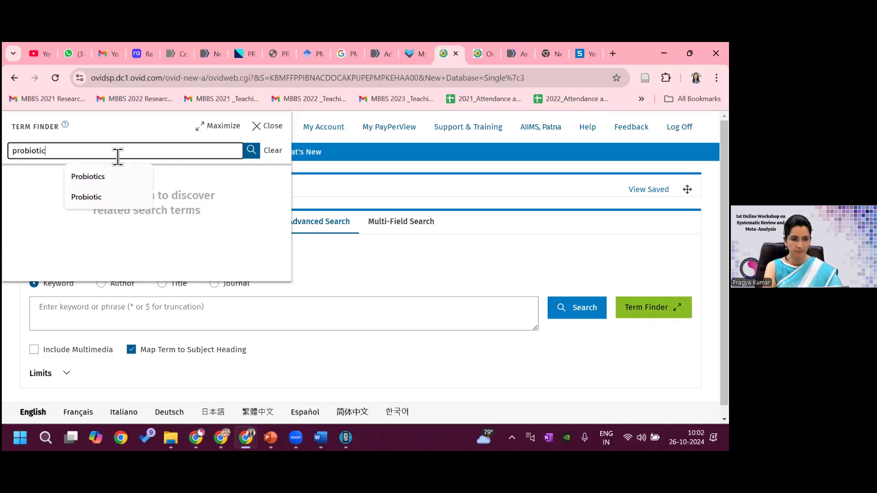
pyautogui.click(253, 152)
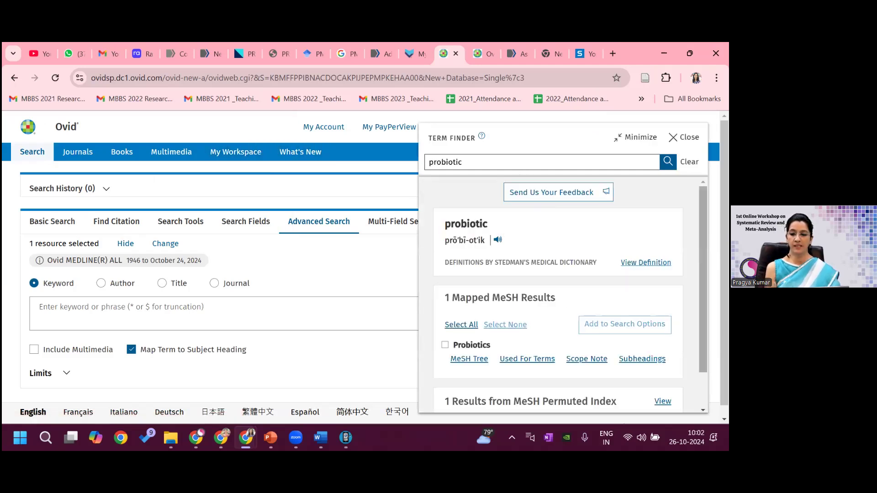
# - Open the related UMLS terms for "probiotic" and look through the UMLS description and the list of terms
pyautogui.moveTo(703, 274); pyautogui.dragTo(704, 294)
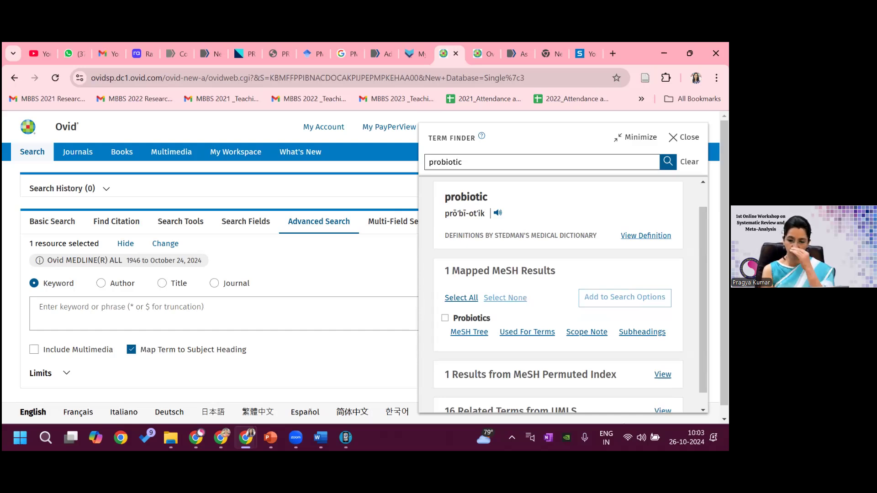
pyautogui.moveTo(703, 274); pyautogui.dragTo(703, 287)
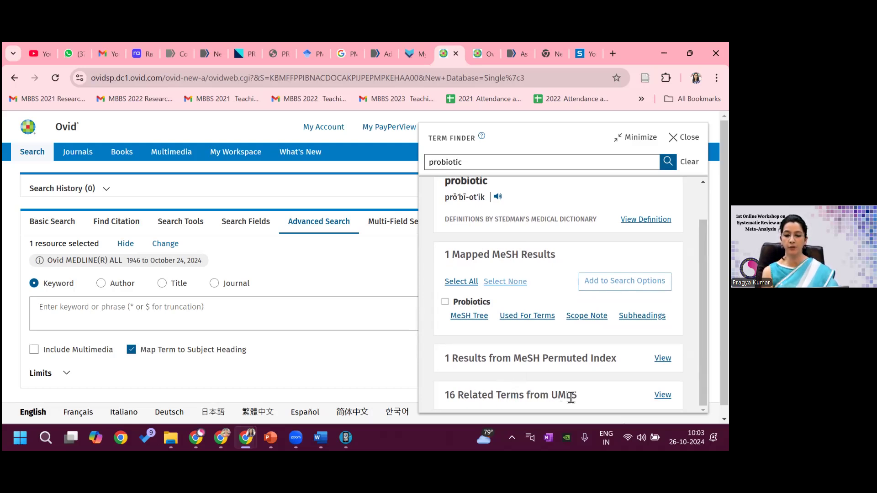
pyautogui.click(663, 396)
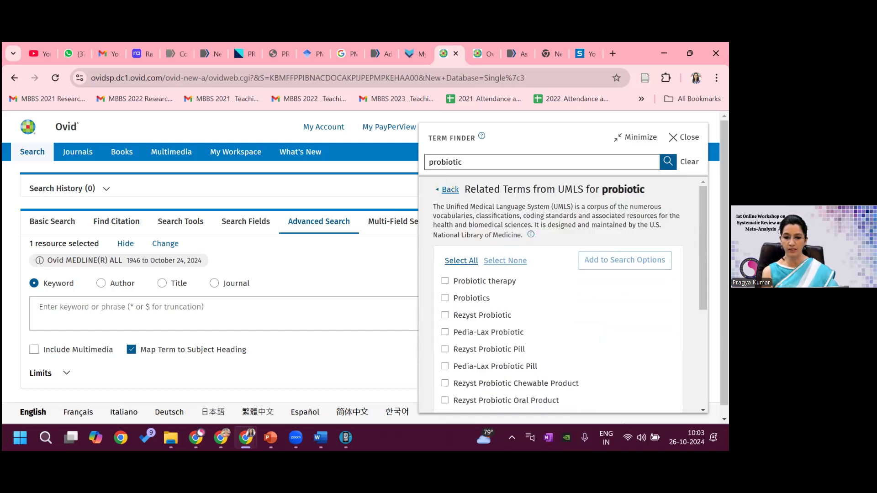
pyautogui.moveTo(446, 207); pyautogui.dragTo(650, 216)
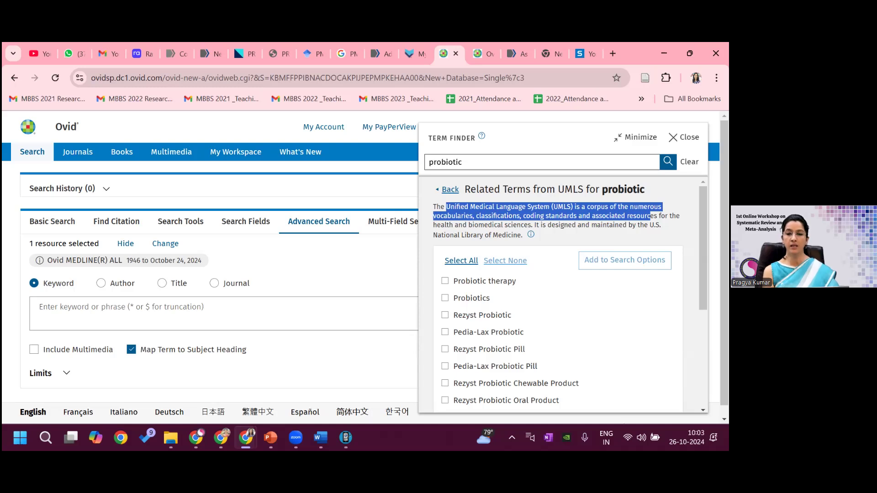
pyautogui.scroll(-1, 458, 258)
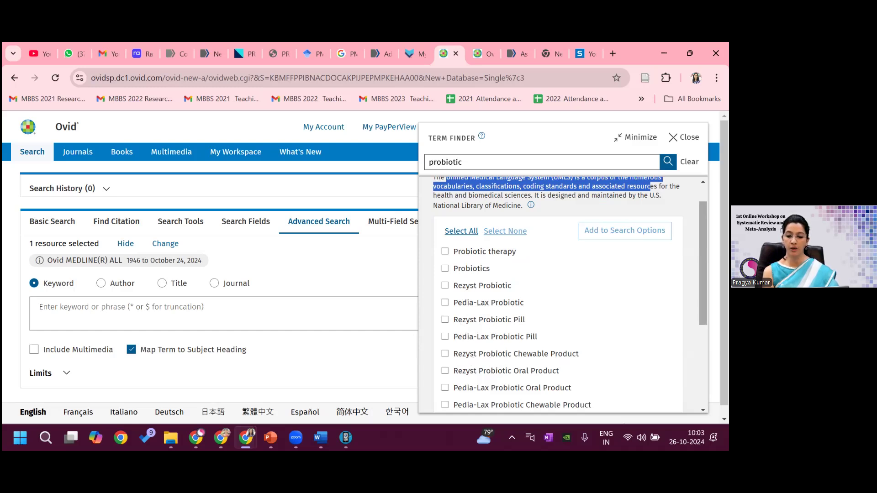
pyautogui.scroll(-2, 548, 376)
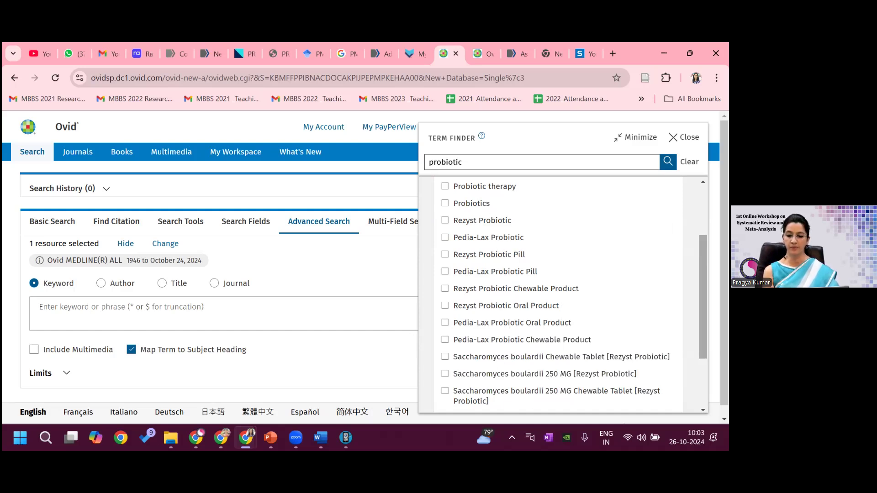
# - Close the Digital Signer Service window and return to the start of the UMLS term list
pyautogui.moveTo(346, 438)
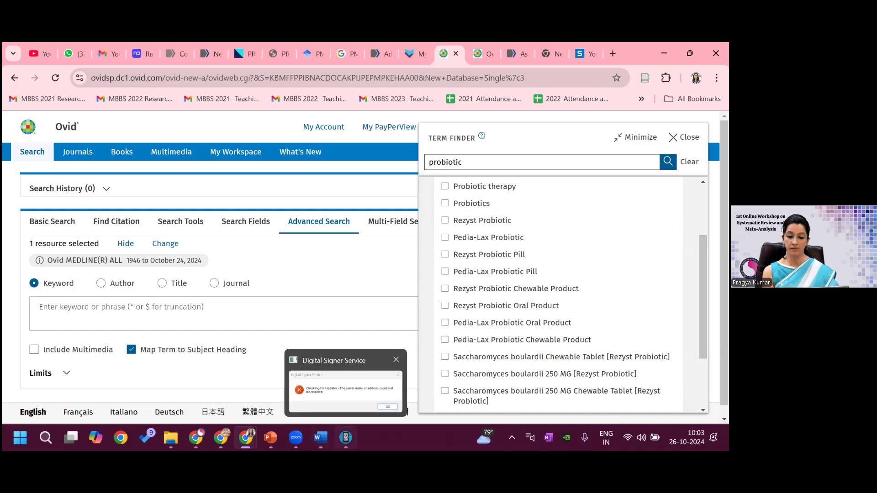
pyautogui.click(396, 360)
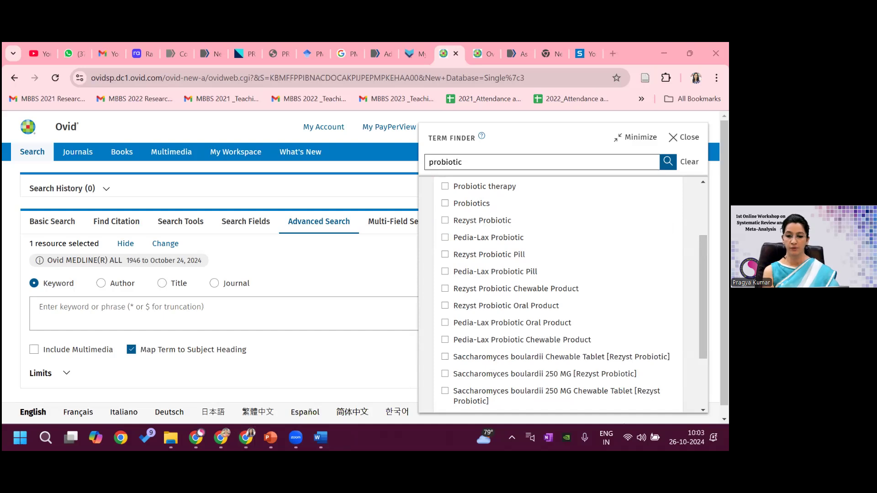
pyautogui.scroll(3, 508, 263)
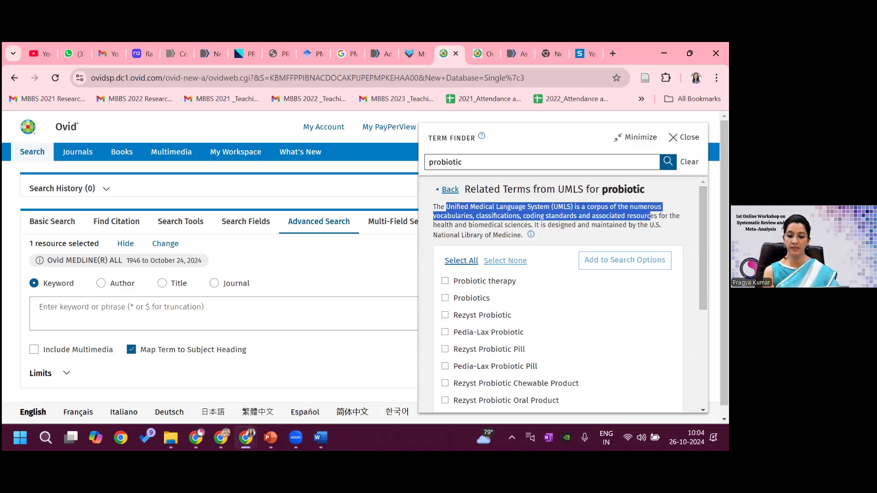
# - Check the keyword concept table in the Word document, then return to the Ovid page in Chrome
pyautogui.moveTo(320, 438)
pyautogui.click(342, 402)
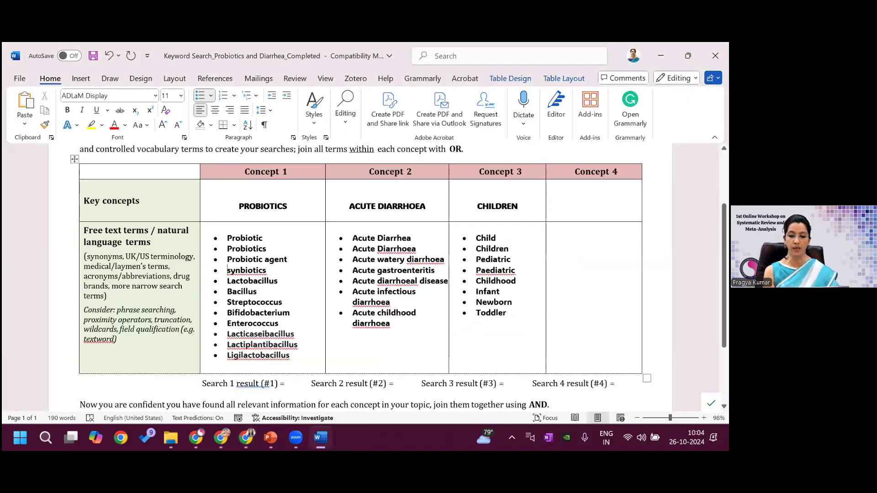
pyautogui.moveTo(320, 438)
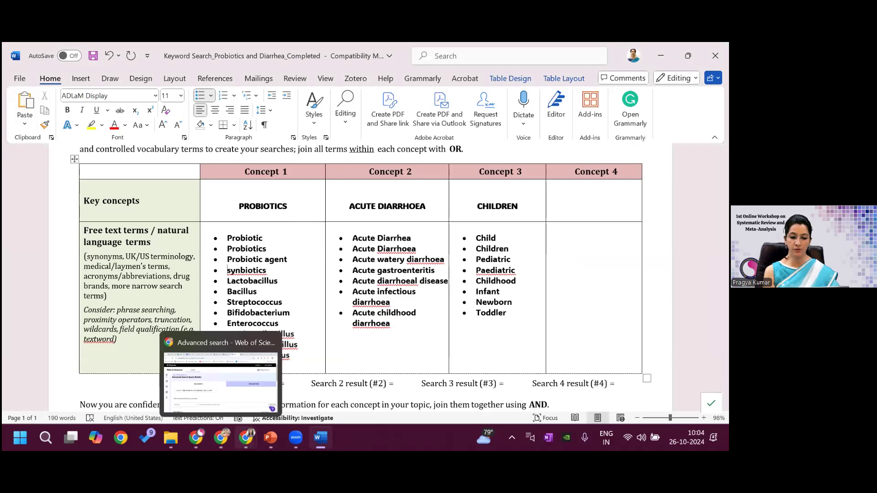
pyautogui.moveTo(246, 438)
pyautogui.click(240, 411)
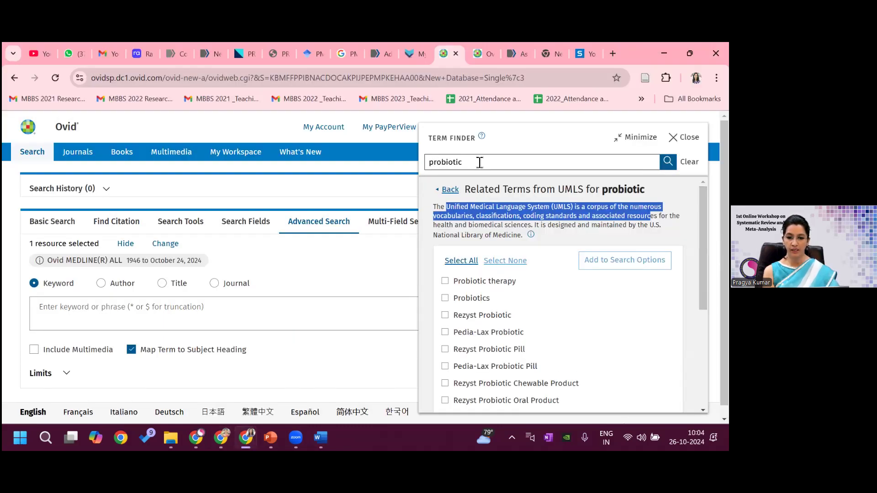
# - Search the Term Finder for "diarrhoea" and select the mapped MeSH heading Diarrhea
pyautogui.moveTo(478, 162); pyautogui.dragTo(417, 158)
pyautogui.write('d')
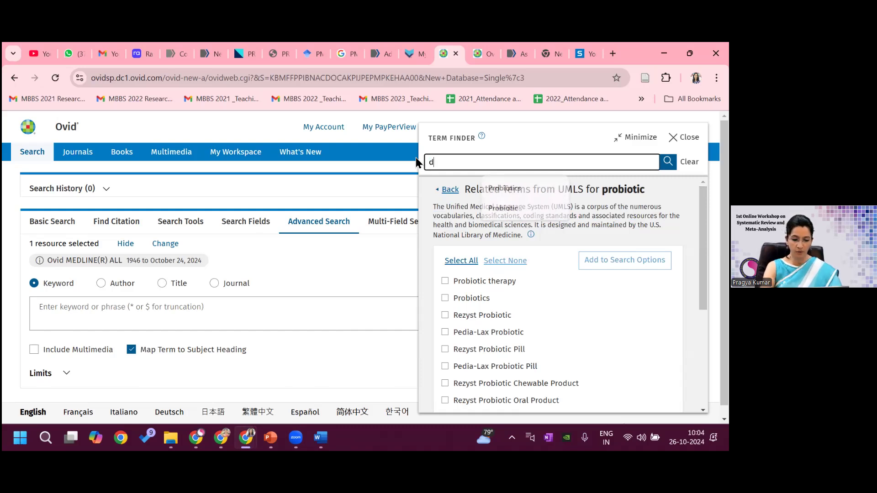
pyautogui.write('iarrhoea')
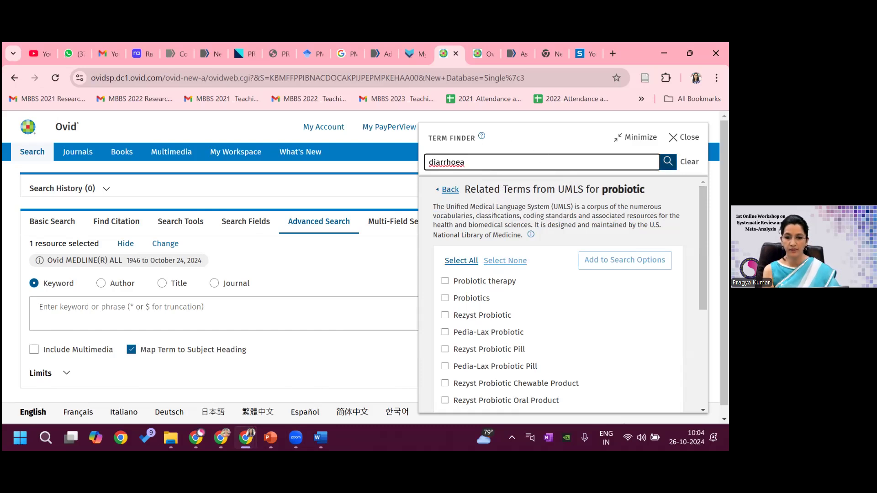
pyautogui.press('Return')
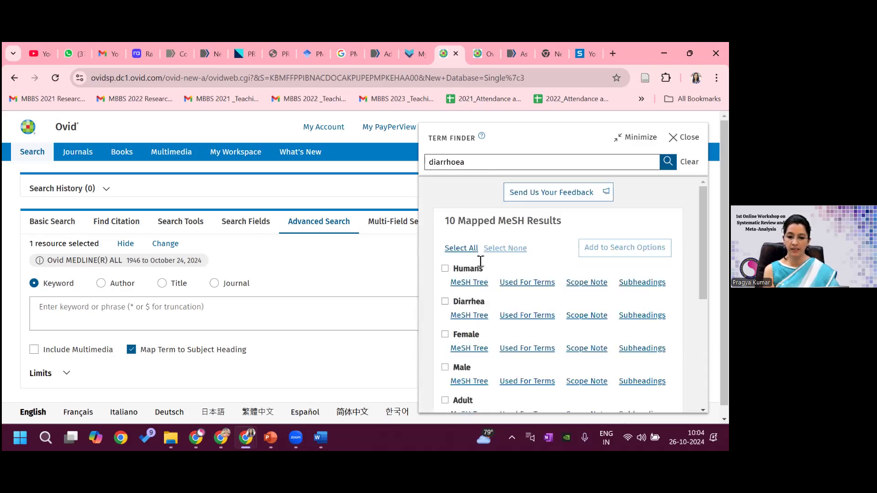
pyautogui.click(445, 302)
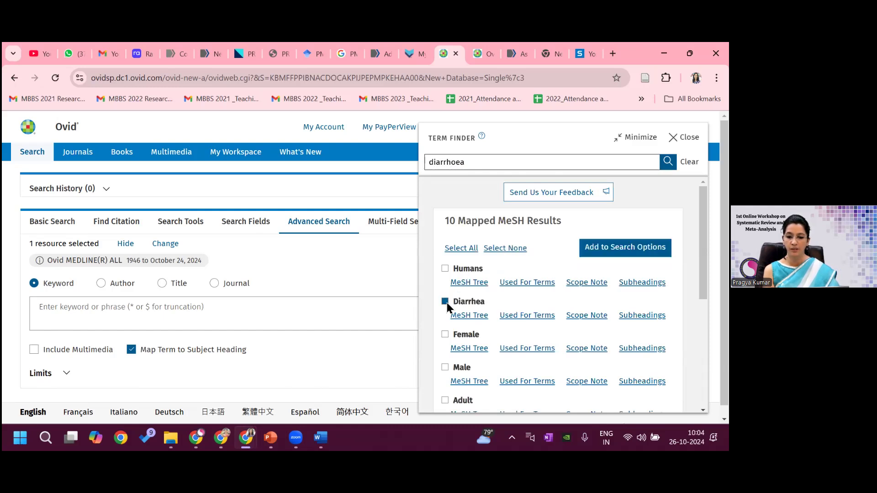
# - Open the related UMLS terms for "diarrhoea" and look through the list for relevant synonyms
pyautogui.scroll(-5, 557, 297)
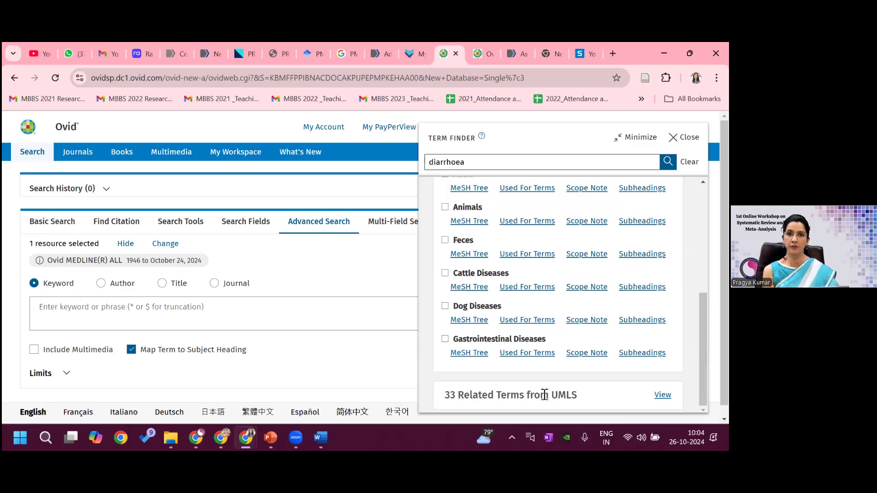
pyautogui.click(663, 395)
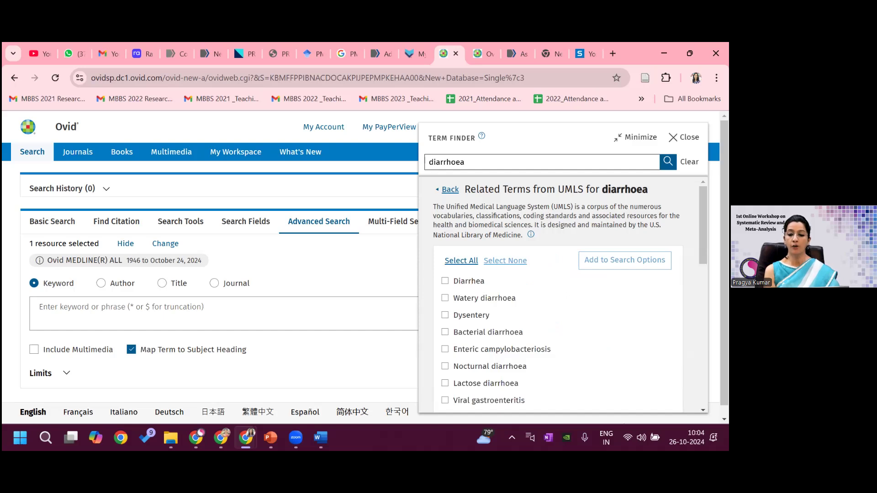
pyautogui.scroll(-1, 562, 297)
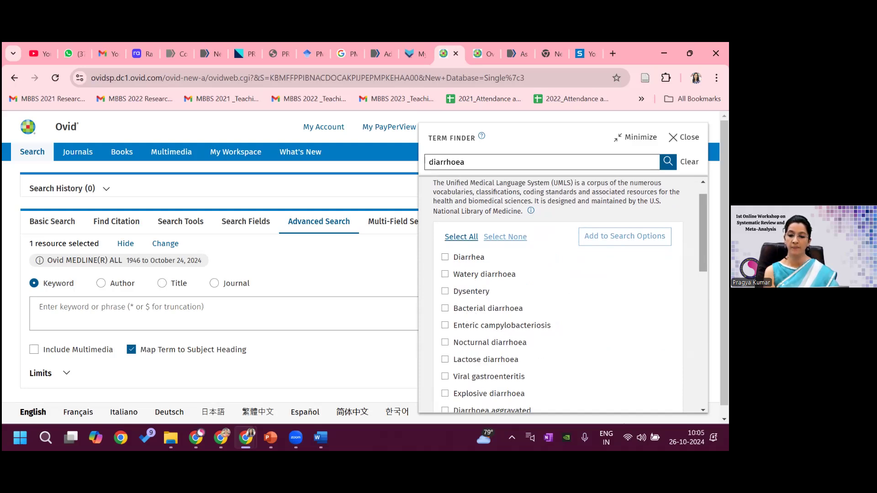
pyautogui.scroll(-2, 488, 309)
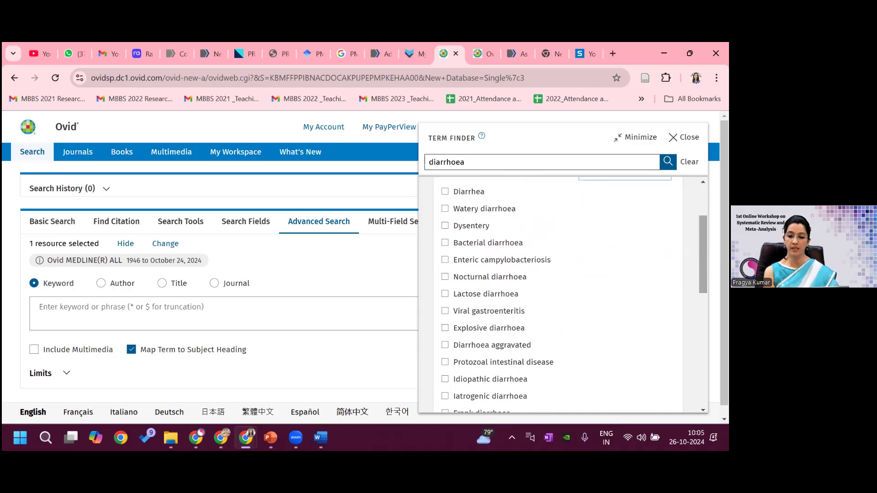
pyautogui.scroll(-3, 562, 295)
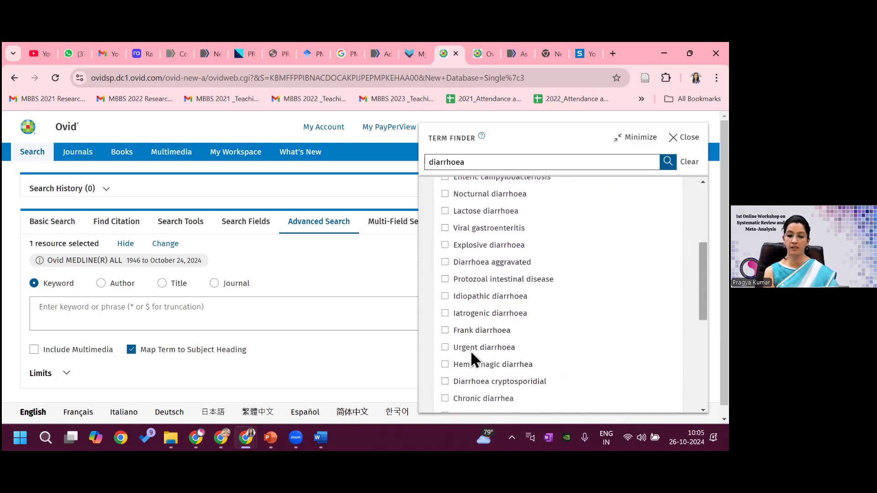
pyautogui.scroll(-5, 562, 295)
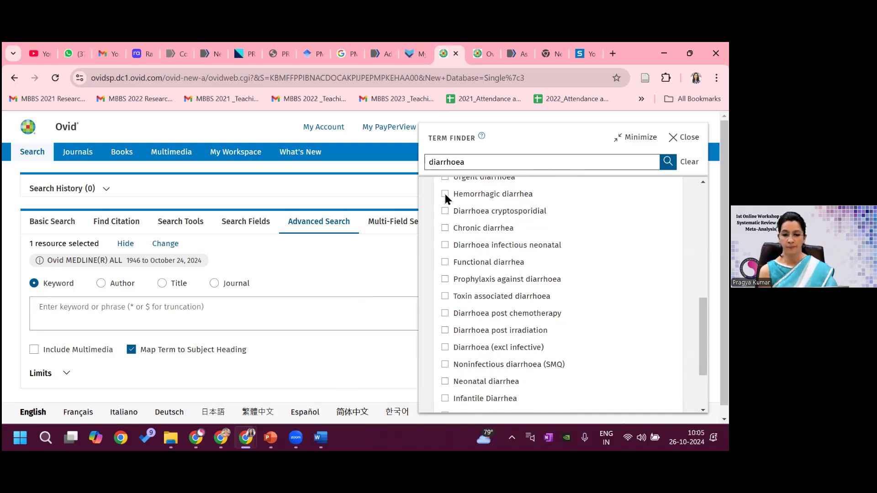
# - Search the Term Finder for "child" and select the mapped MeSH heading Child
pyautogui.moveTo(480, 161); pyautogui.dragTo(428, 165)
pyautogui.write('child')
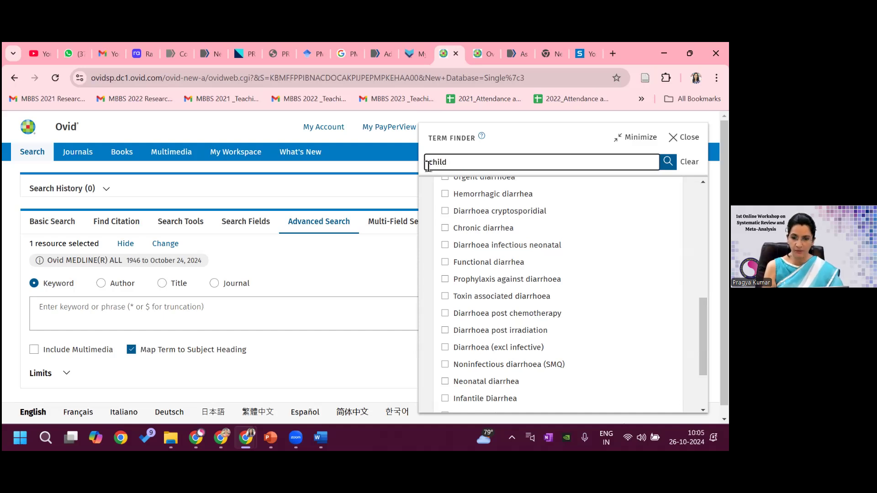
pyautogui.click(668, 162)
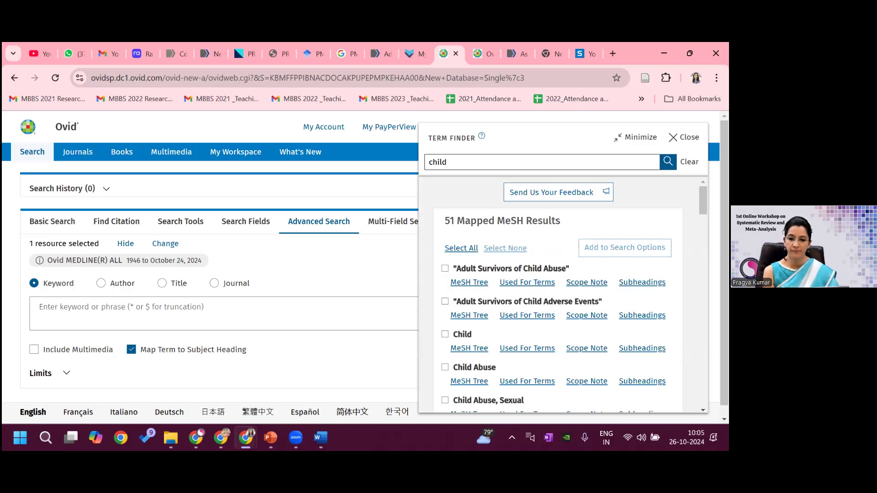
pyautogui.scroll(-1, 500, 231)
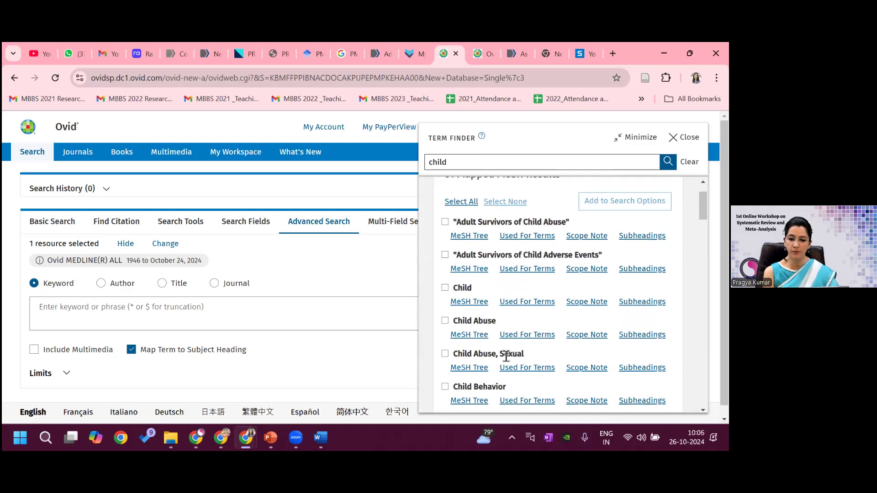
pyautogui.click(446, 288)
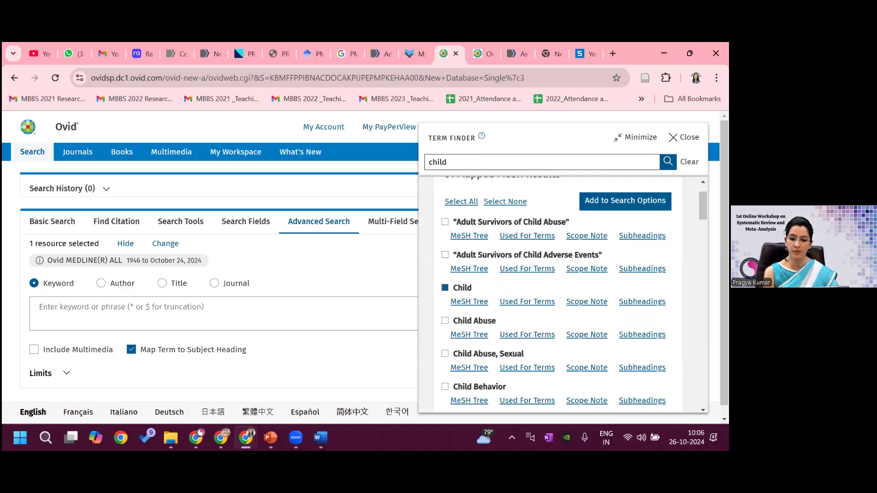
# - Open the related UMLS terms for "child", select "Child, Preschool" and look through the rest of the list
pyautogui.scroll(-10, 562, 292)
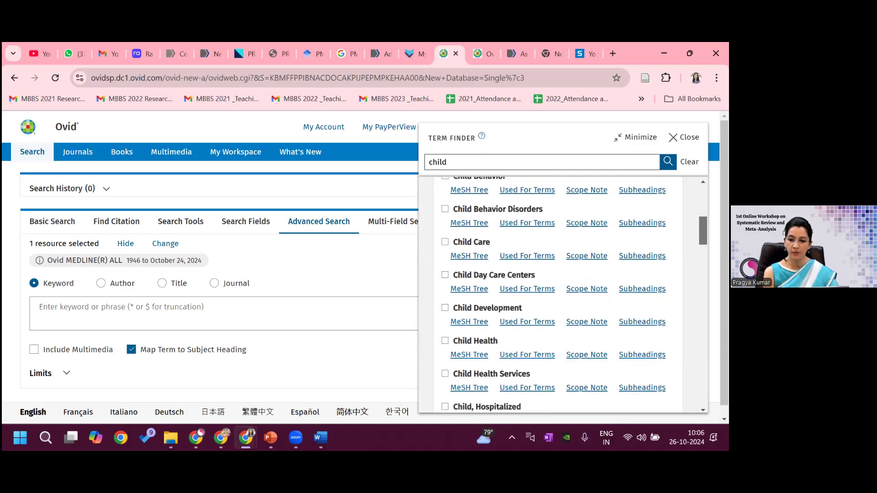
pyautogui.scroll(-9, 562, 292)
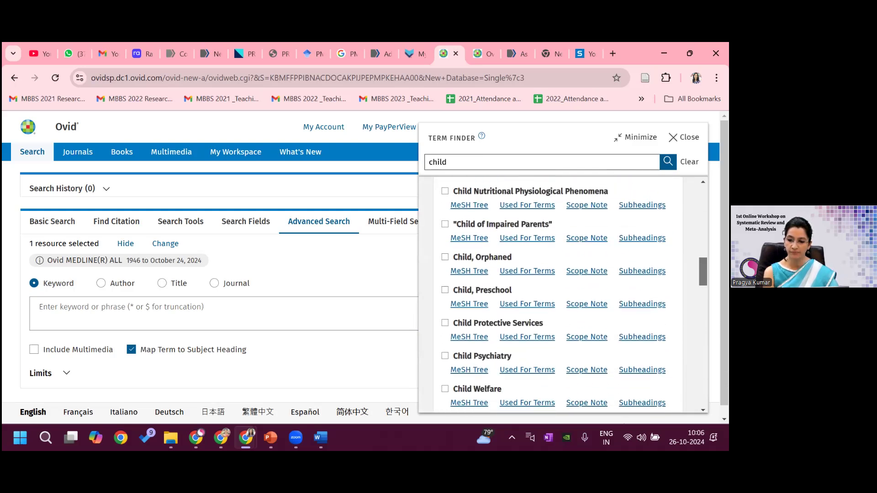
pyautogui.scroll(-10, 562, 293)
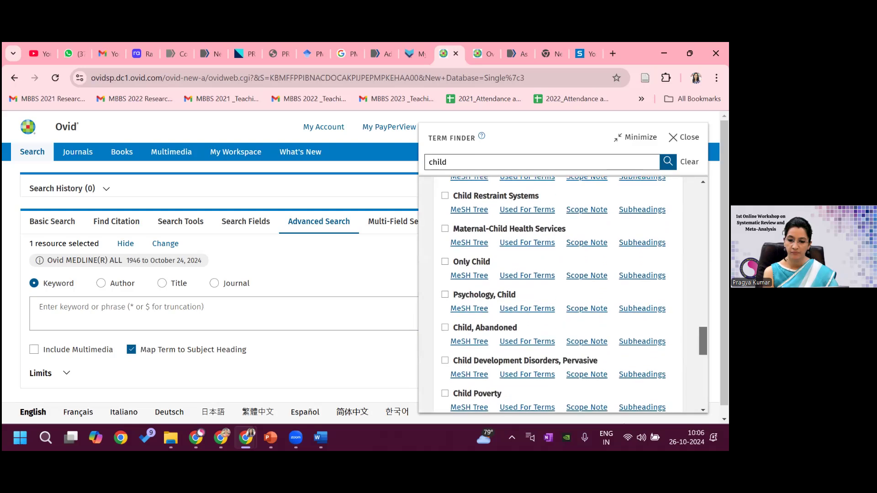
pyautogui.scroll(-3, 562, 292)
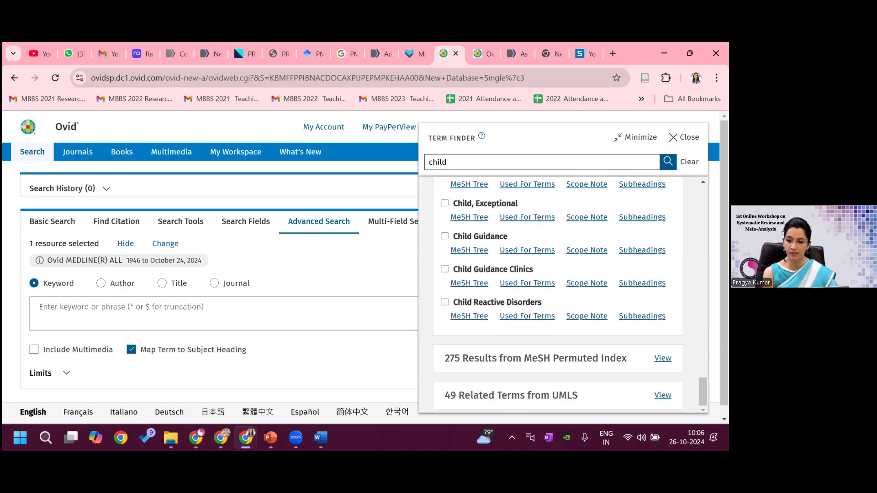
pyautogui.click(663, 395)
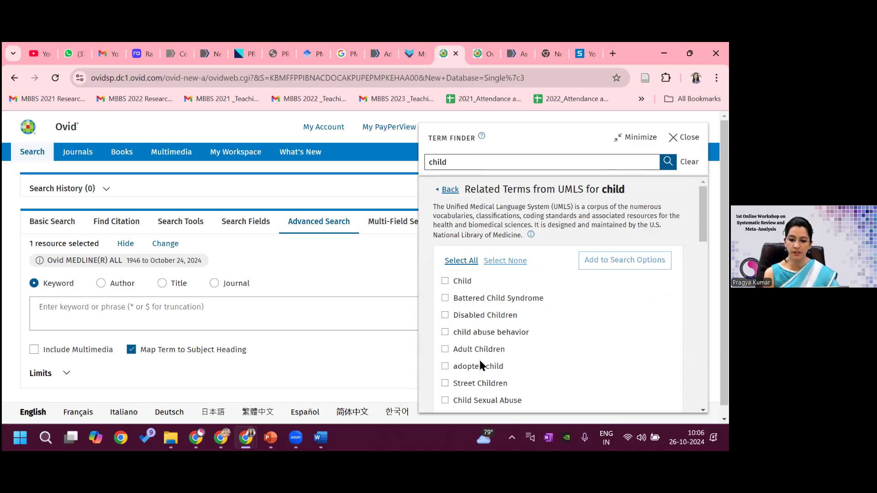
pyautogui.scroll(-2, 558, 297)
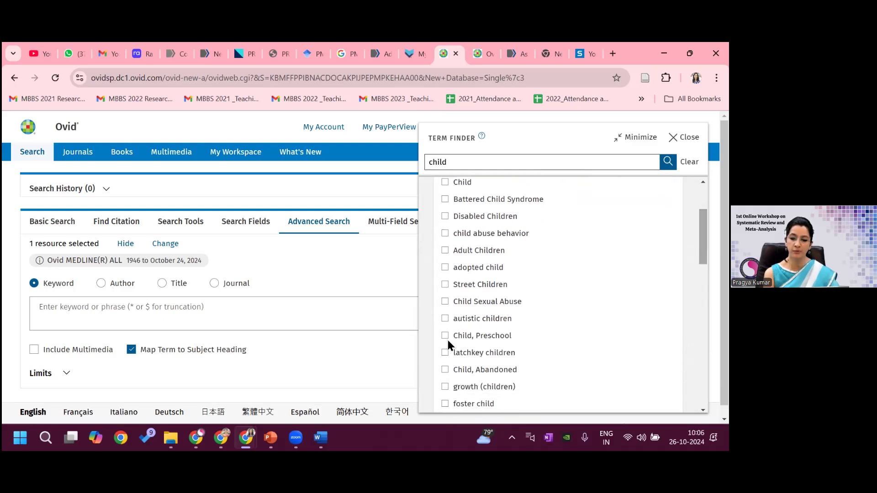
pyautogui.click(445, 336)
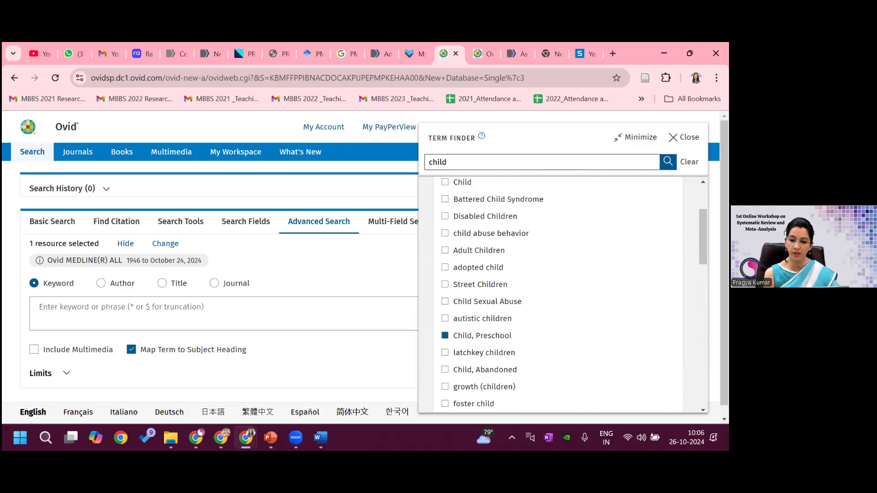
pyautogui.scroll(-5, 558, 297)
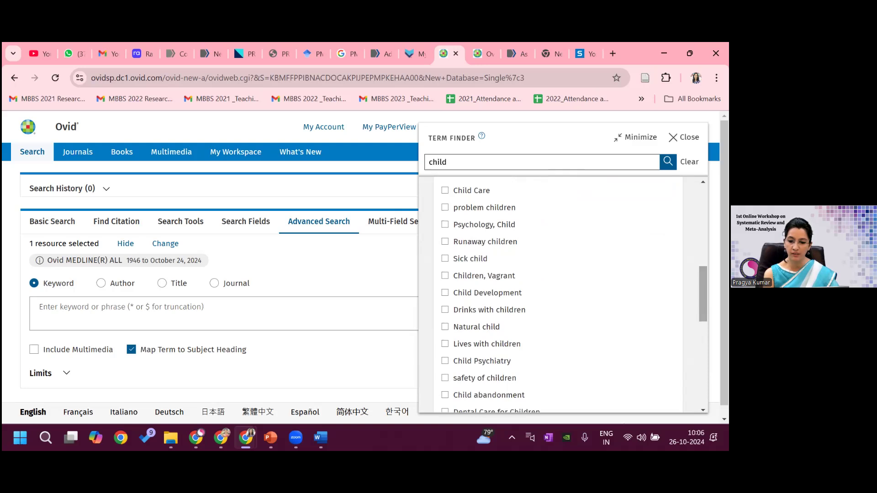
pyautogui.scroll(-4, 557, 297)
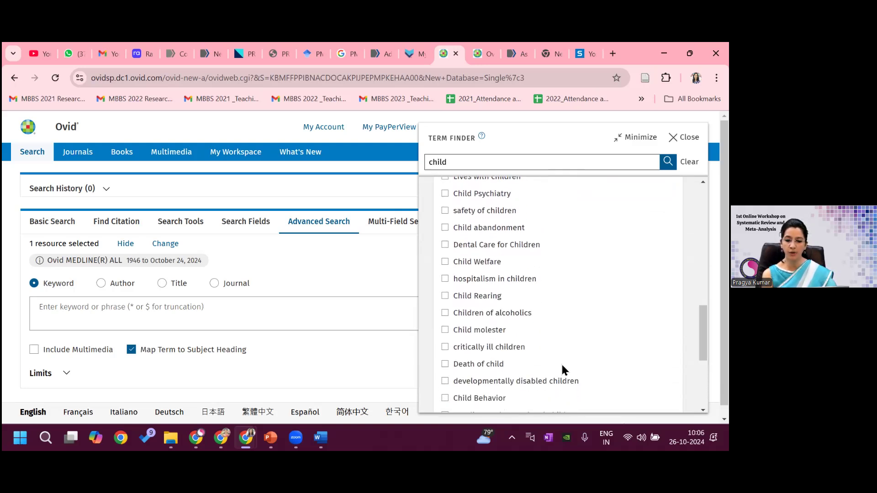
# - Look through the remaining related UMLS terms for "child" and close the cleared Term Finder
pyautogui.scroll(-4, 557, 297)
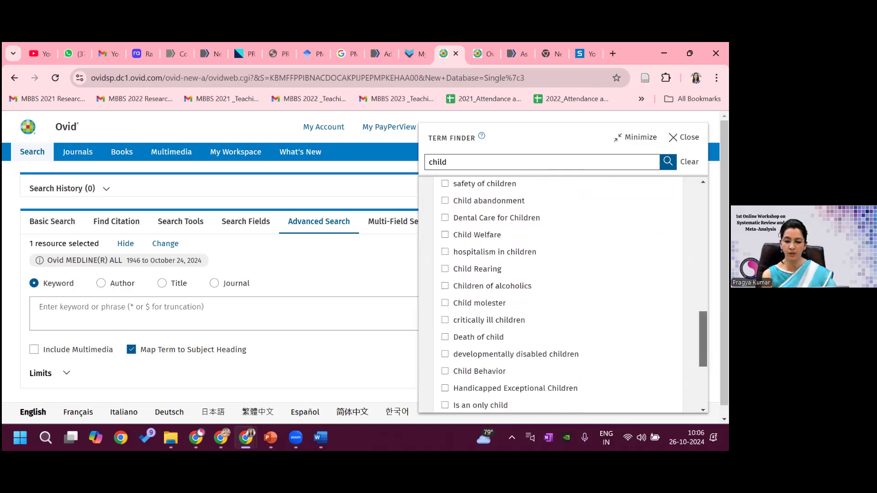
pyautogui.scroll(-2, 558, 292)
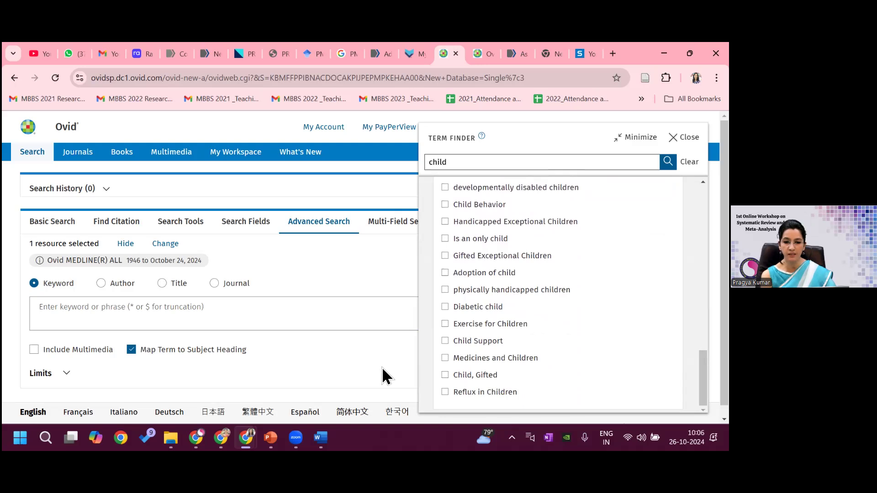
pyautogui.click(460, 163)
pyautogui.press('BackSpace')
pyautogui.press('BackSpace')
pyautogui.press('BackSpace')
pyautogui.press('BackSpace')
pyautogui.press('BackSpace')
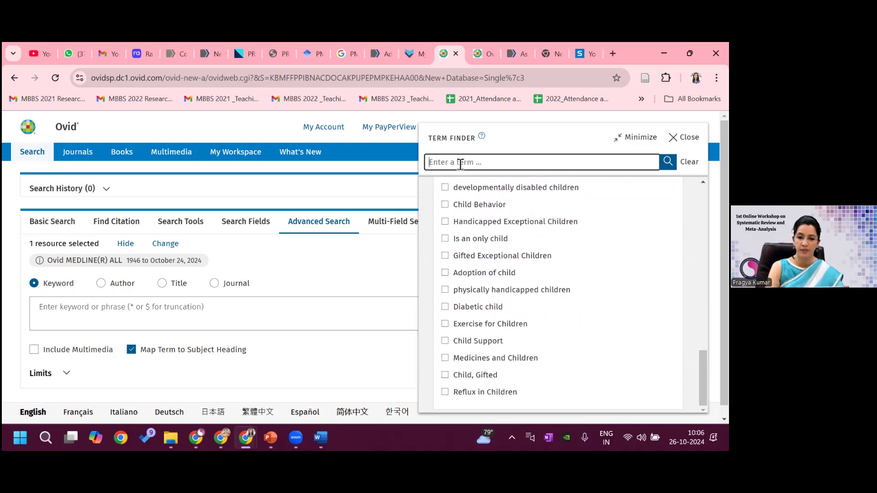
pyautogui.click(389, 364)
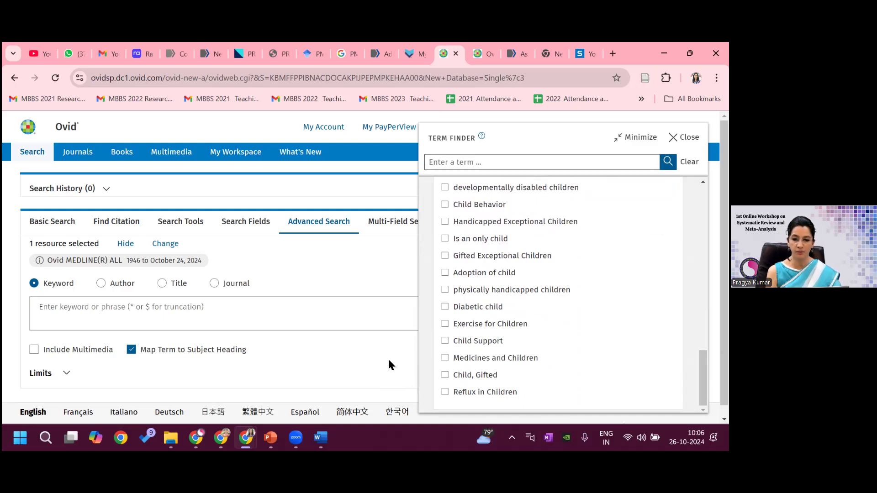
pyautogui.click(684, 137)
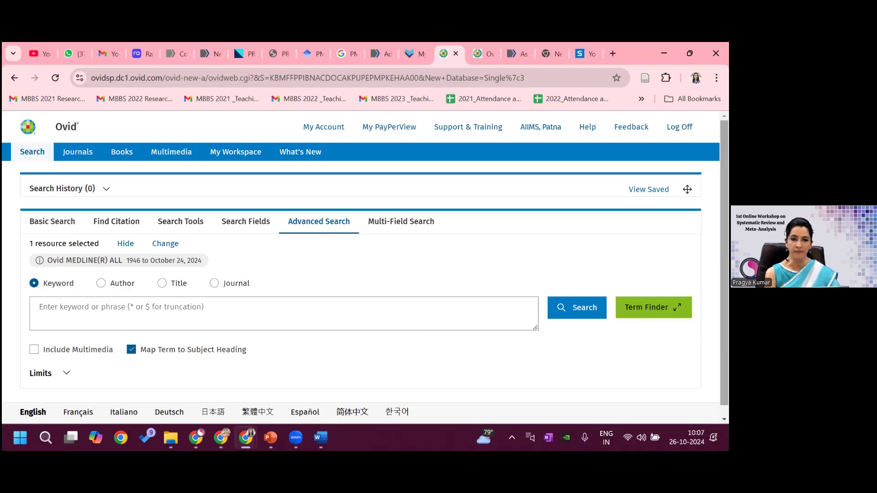
# - Switch to Web of Science, view the basic document search and return to the Advanced Search Query Builder
pyautogui.moveTo(246, 438)
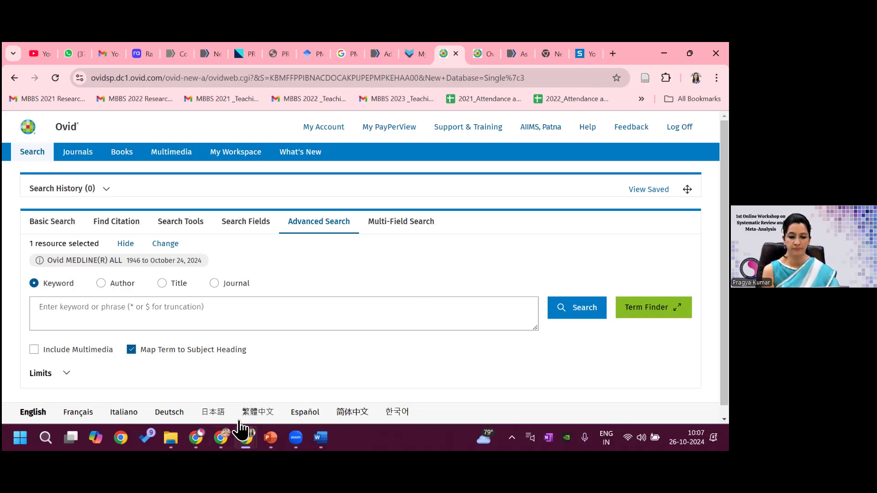
pyautogui.click(226, 408)
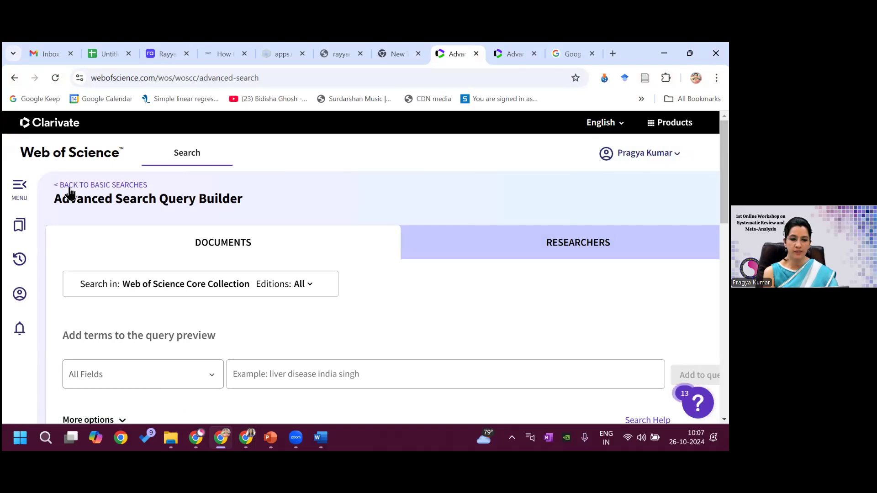
pyautogui.click(118, 187)
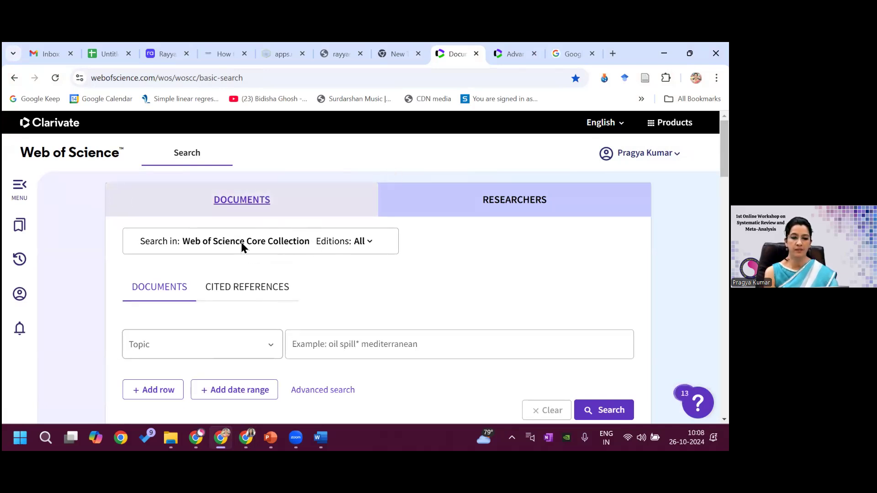
pyautogui.moveTo(725, 149); pyautogui.dragTo(724, 159)
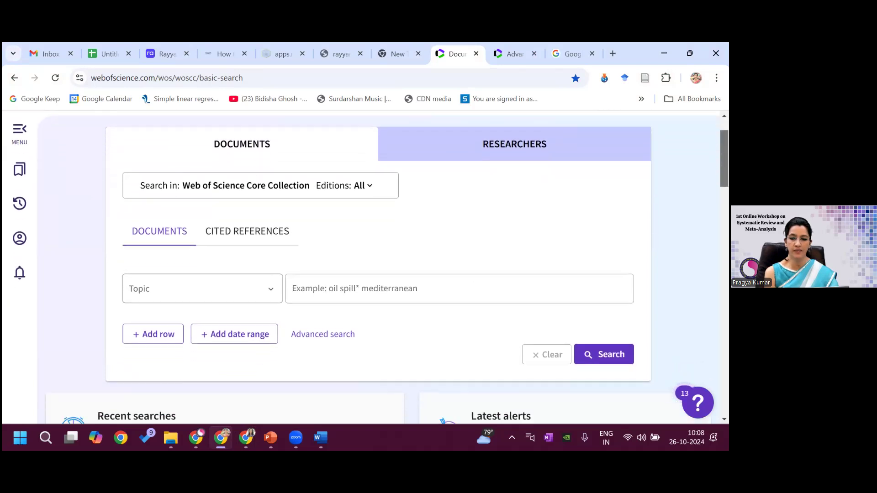
pyautogui.click(312, 338)
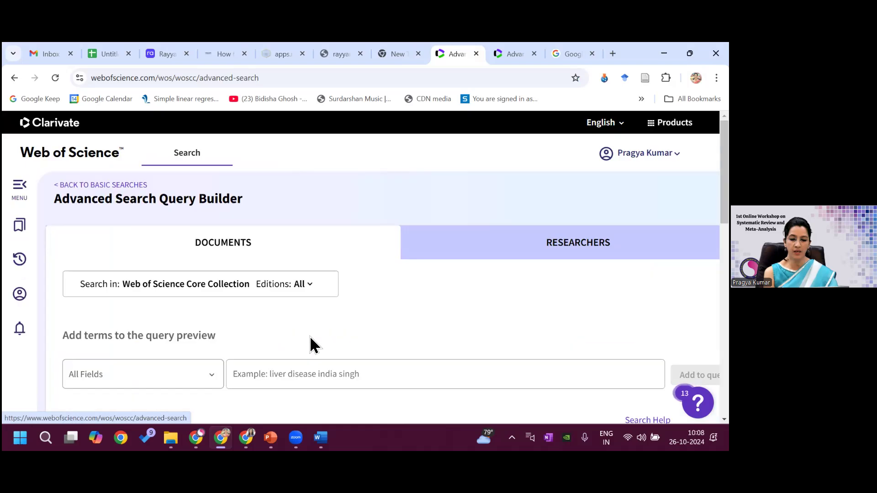
# - Review the searchable fields, keep All Fields, and add a query for "Probiotic" to the search history
pyautogui.moveTo(724, 160); pyautogui.dragTo(724, 209)
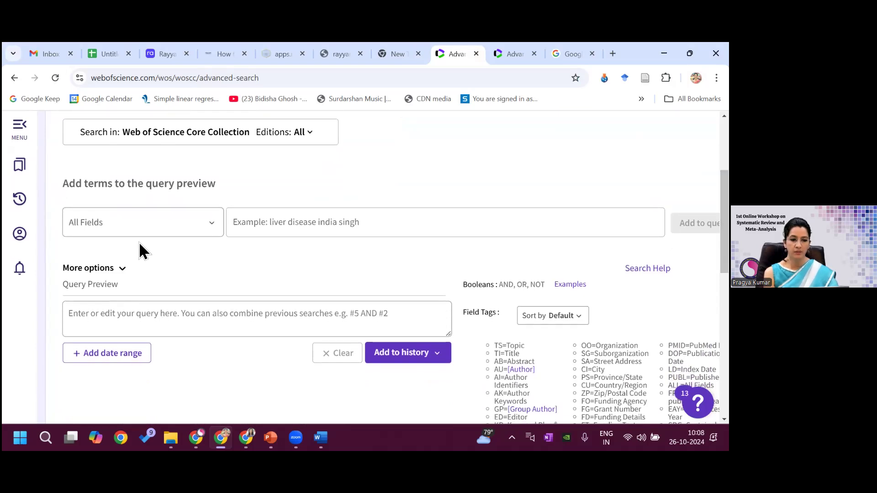
pyautogui.click(211, 223)
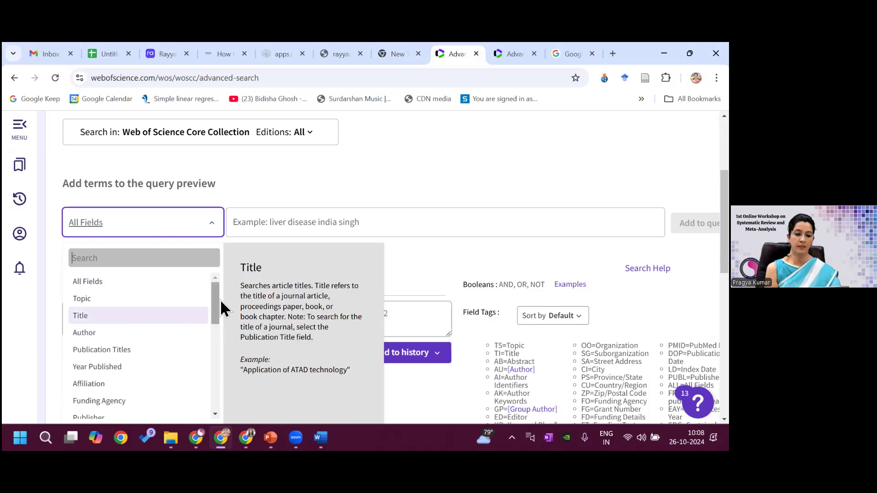
pyautogui.moveTo(217, 309); pyautogui.dragTo(219, 277)
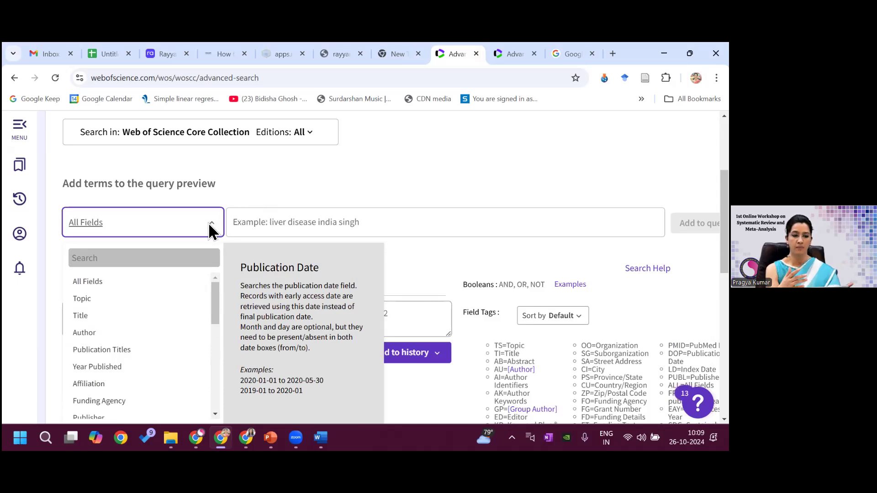
pyautogui.click(298, 221)
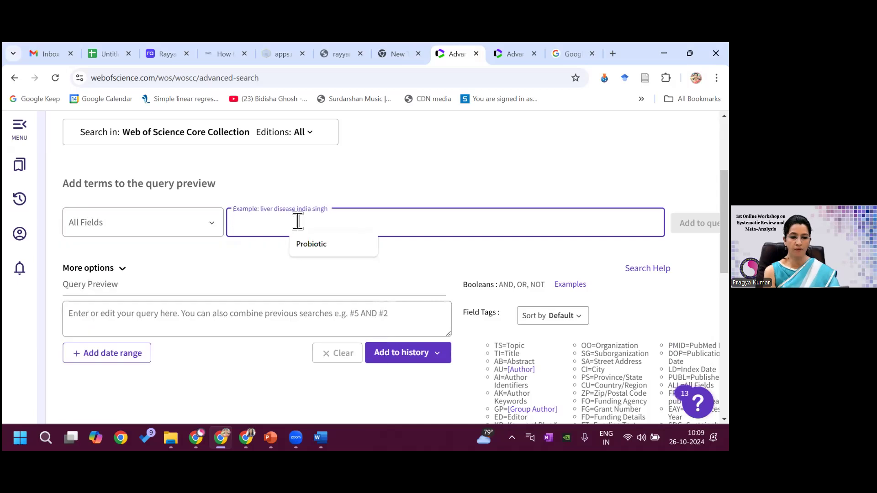
pyautogui.write('P')
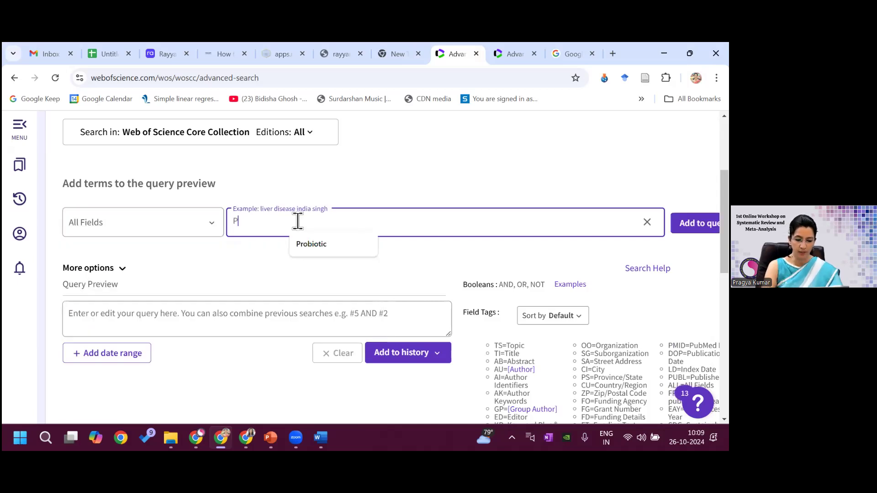
pyautogui.write('robiotic')
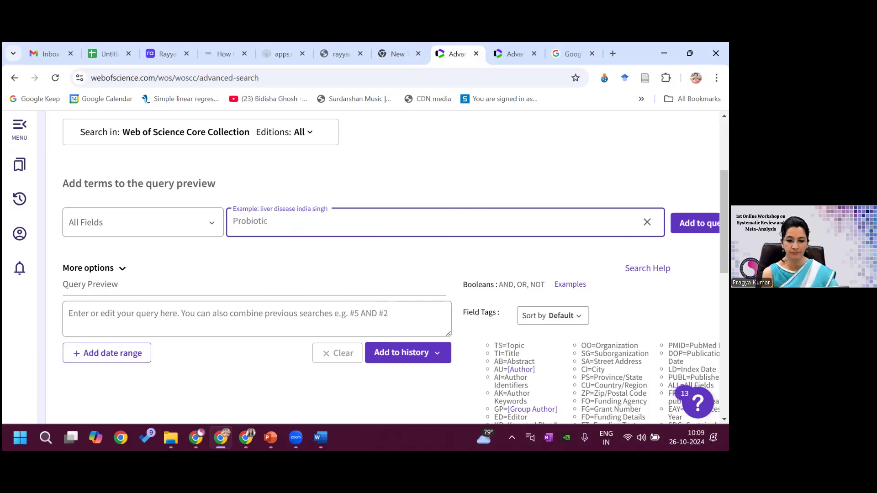
pyautogui.press('Return')
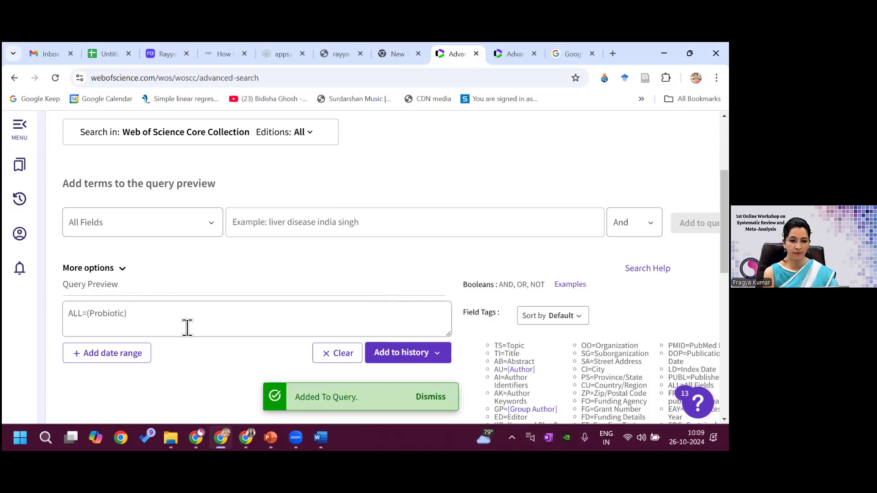
pyautogui.click(398, 355)
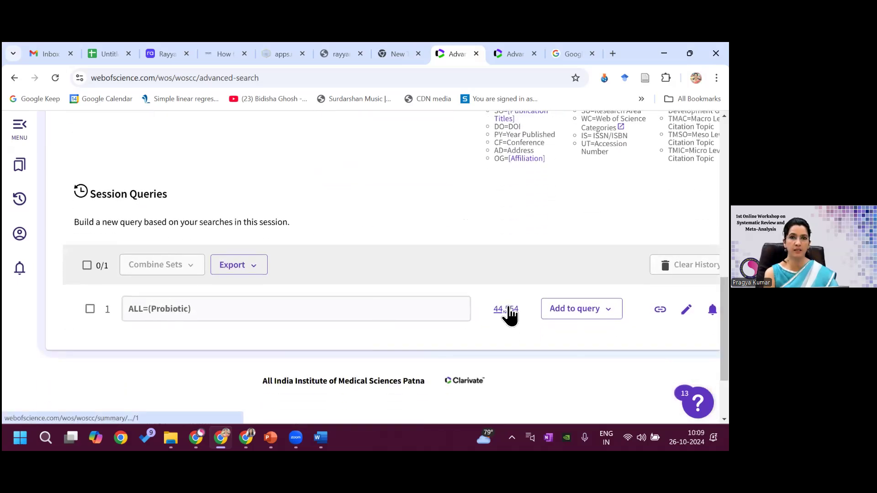
# - Open the results of the Probiotic query and look through all the suggested quick-add keywords
pyautogui.moveTo(724, 329)
pyautogui.mouseDown()
pyautogui.moveTo(725, 223)
pyautogui.moveTo(724, 327)
pyautogui.mouseUp()
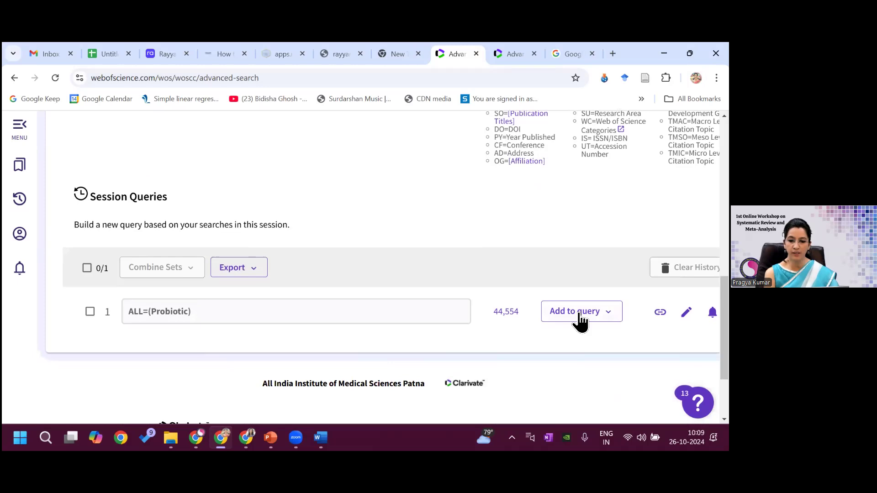
pyautogui.click(508, 312)
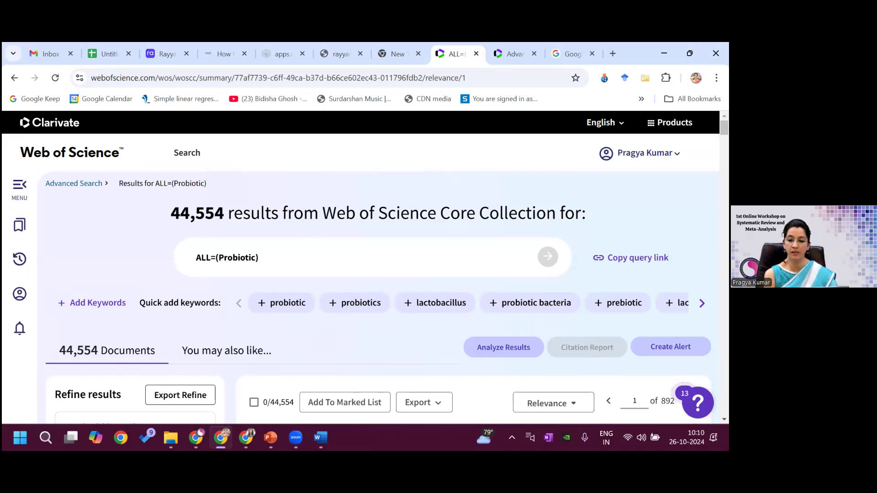
pyautogui.click(702, 303)
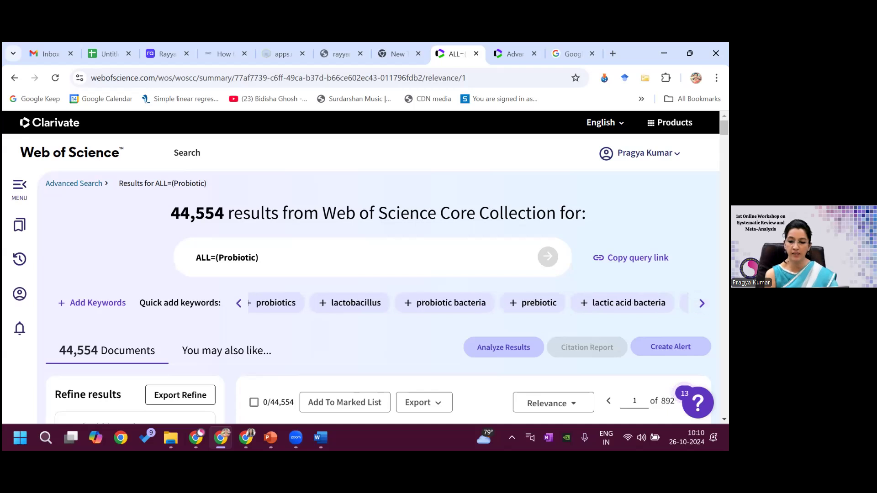
pyautogui.click(703, 304)
pyautogui.click(702, 304)
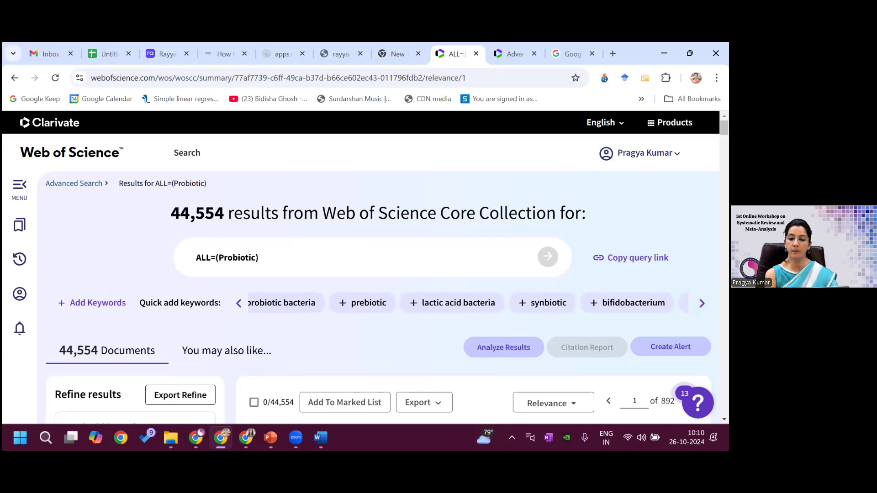
pyautogui.click(702, 303)
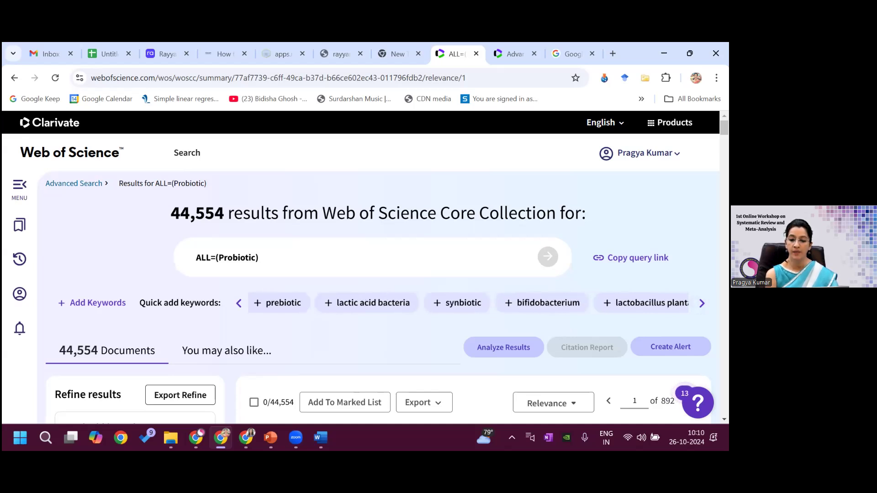
pyautogui.click(702, 304)
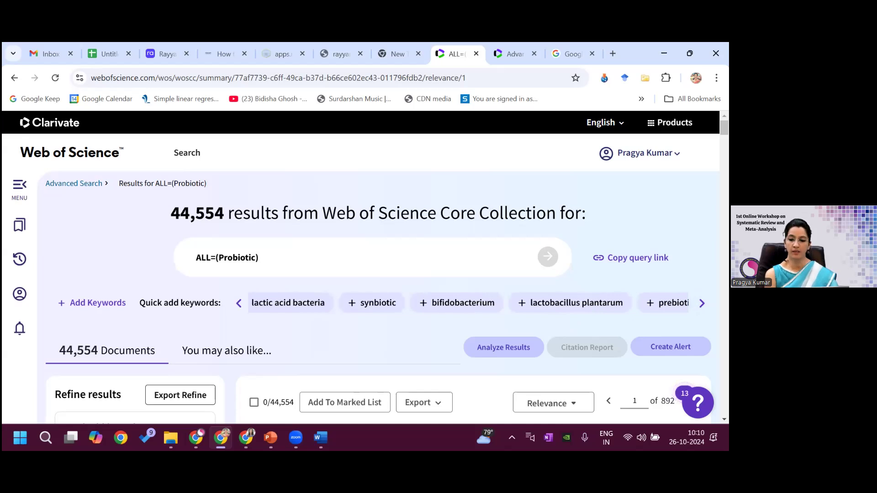
pyautogui.click(702, 303)
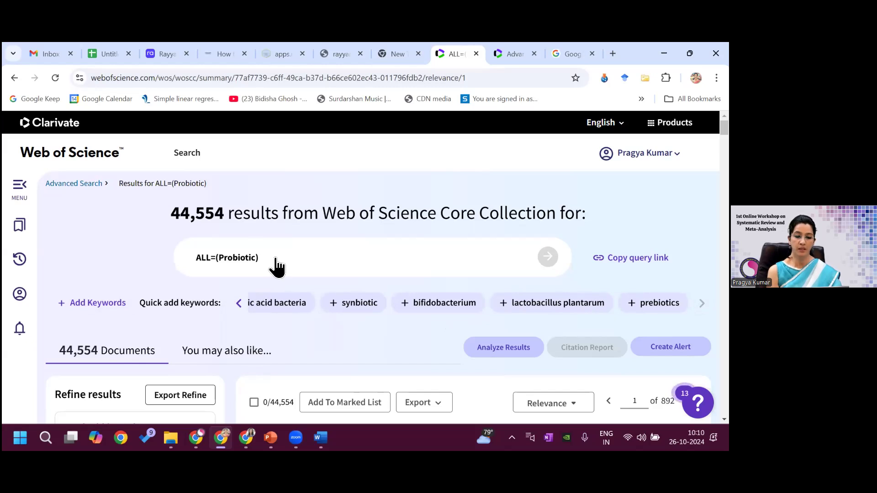
# - Return to the advanced search and add "diarrhea" in All Fields to the query with the And operator
pyautogui.click(86, 184)
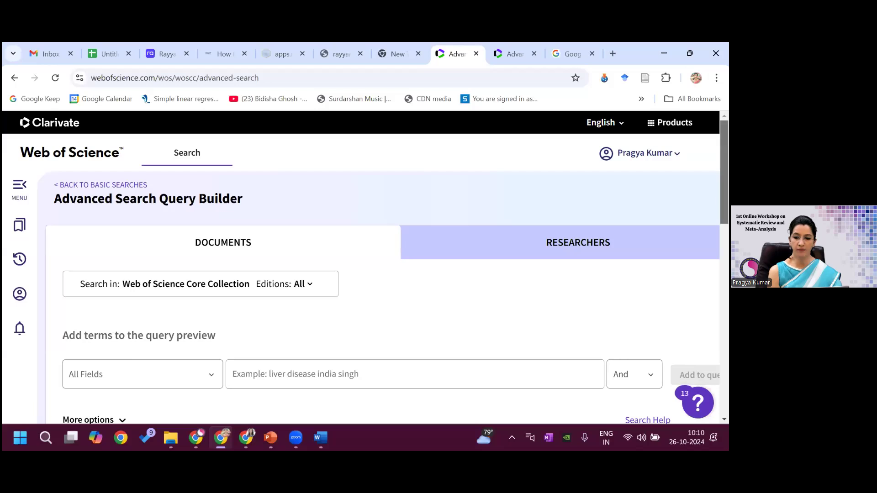
pyautogui.scroll(-3, 389, 274)
pyautogui.click(380, 258)
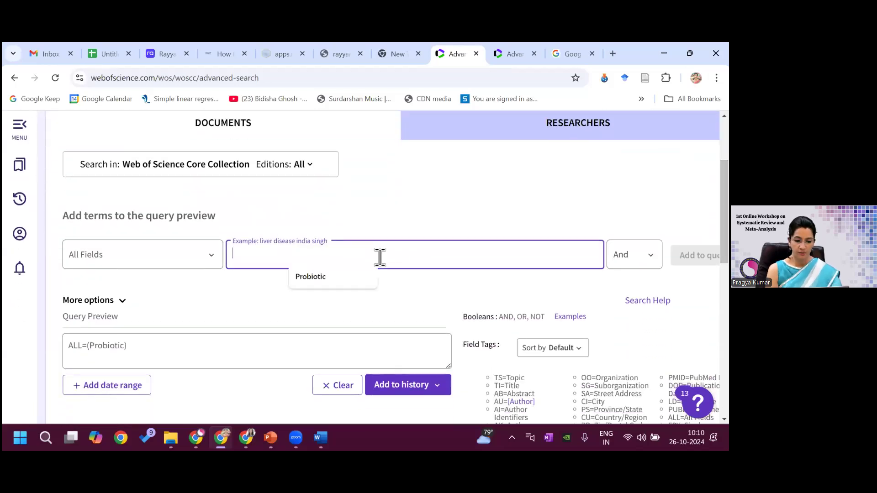
pyautogui.write('diarrhea')
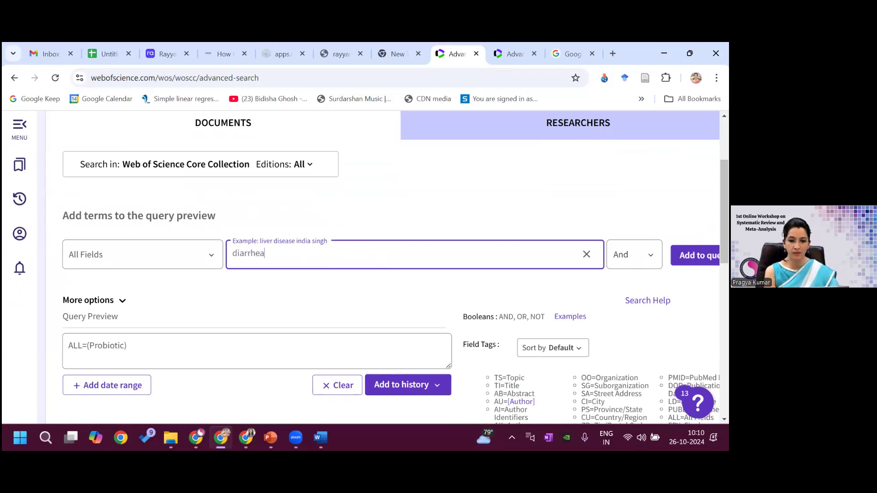
pyautogui.press('Return')
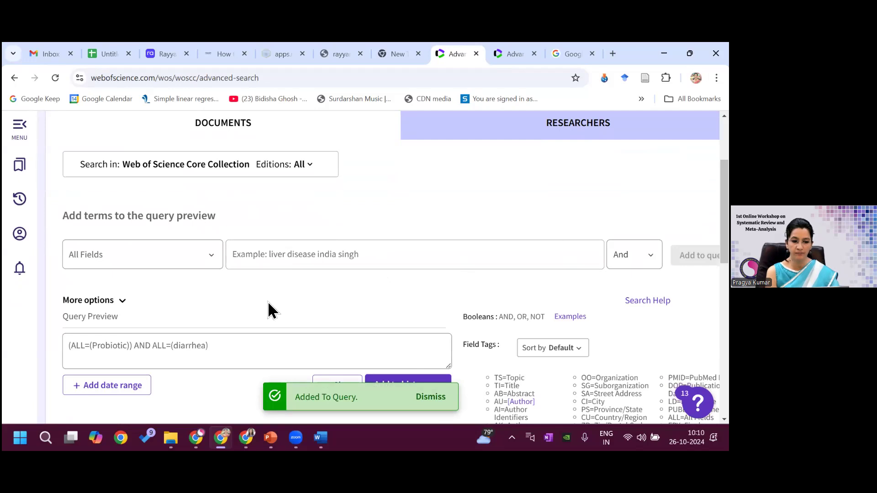
# - Highlight the Probiotic part of the combined query preview, and clear the whole query
pyautogui.click(152, 346)
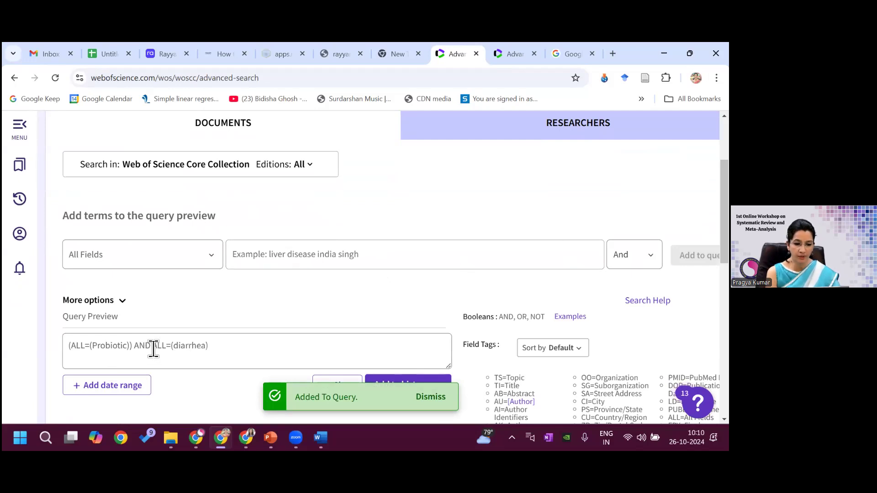
pyautogui.keyDown('shift'); pyautogui.click(97, 346); pyautogui.keyUp('shift')
pyautogui.keyDown('shift'); pyautogui.click(68, 350); pyautogui.keyUp('shift')
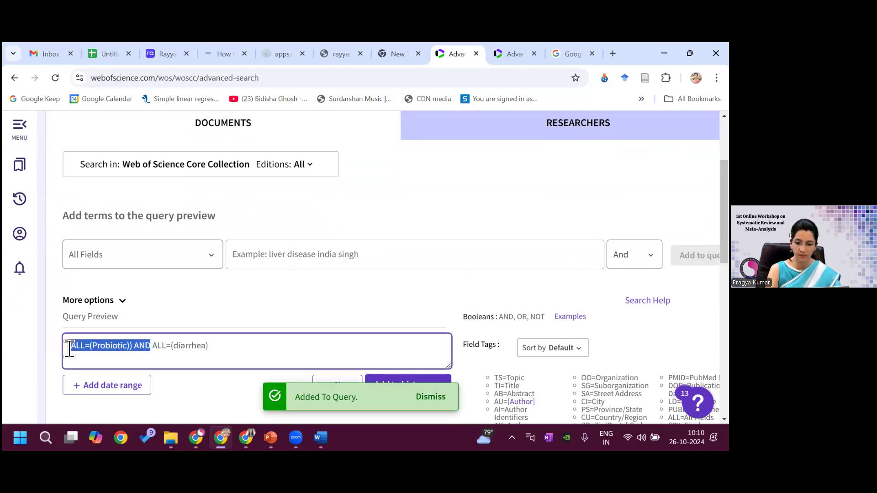
pyautogui.moveTo(76, 345); pyautogui.dragTo(130, 346)
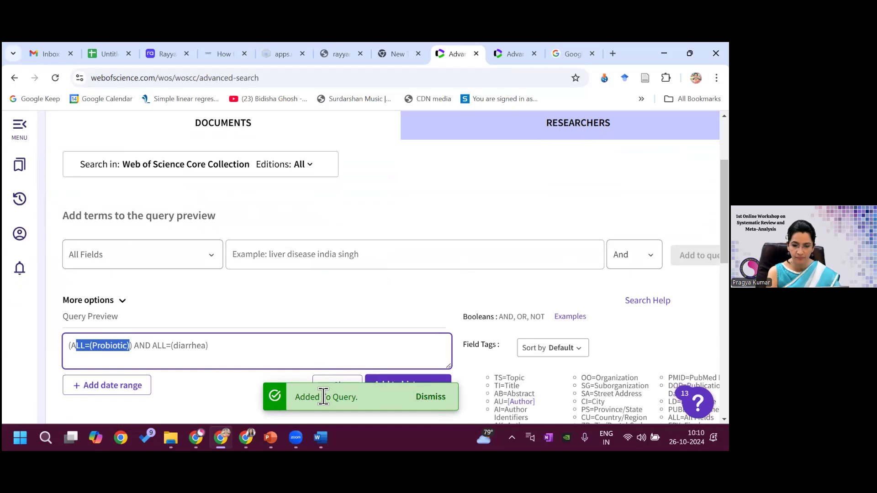
pyautogui.click(278, 397)
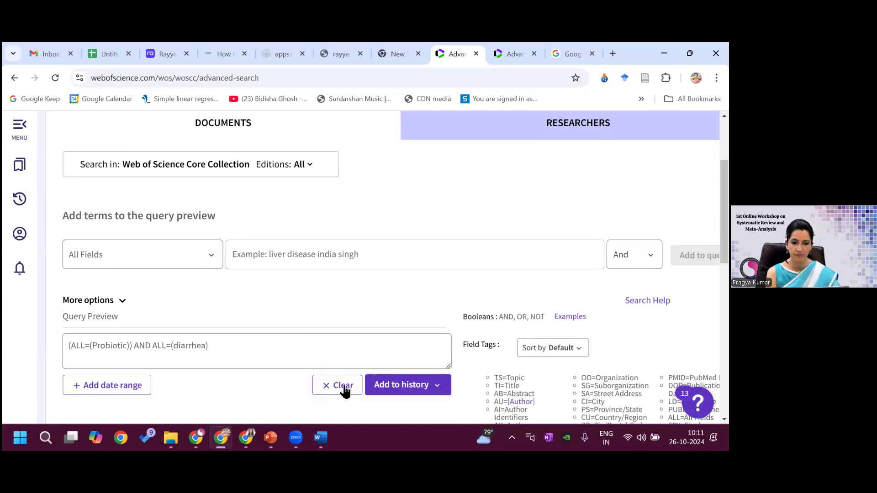
pyautogui.click(341, 387)
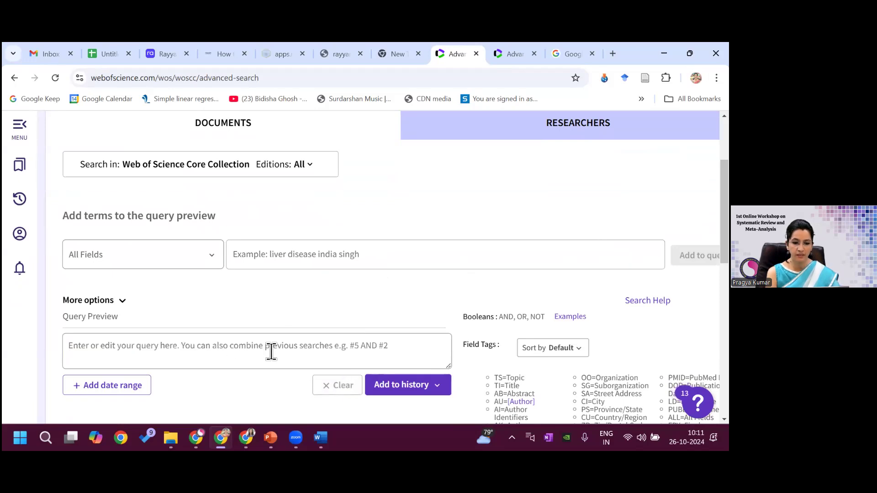
# - Add a query for "diarrhea" in All Fields to the search history and go to the session queries
pyautogui.click(305, 259)
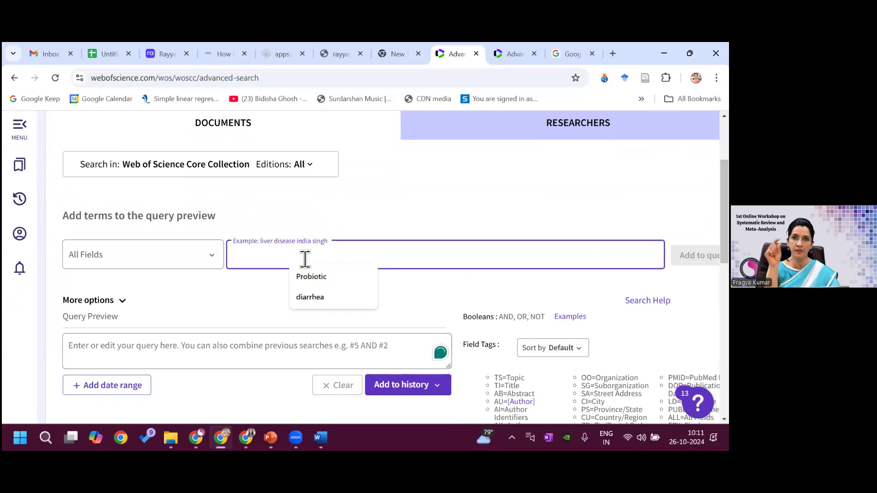
pyautogui.click(319, 295)
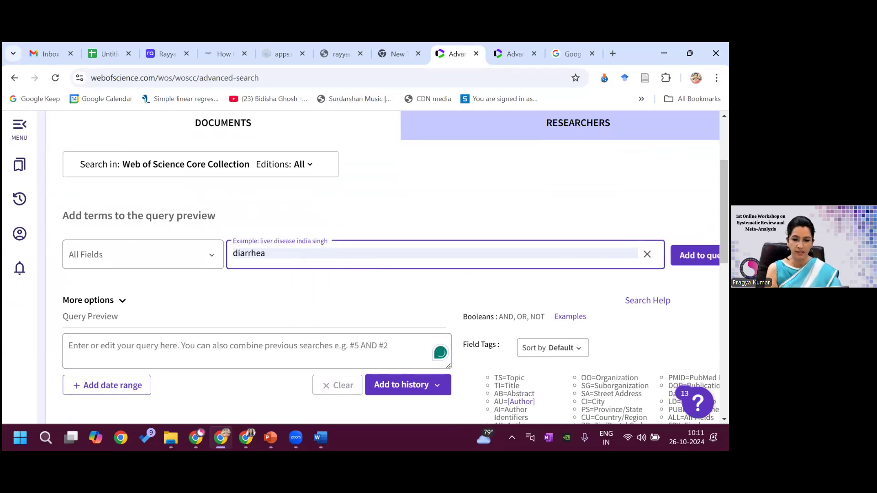
pyautogui.press('Return')
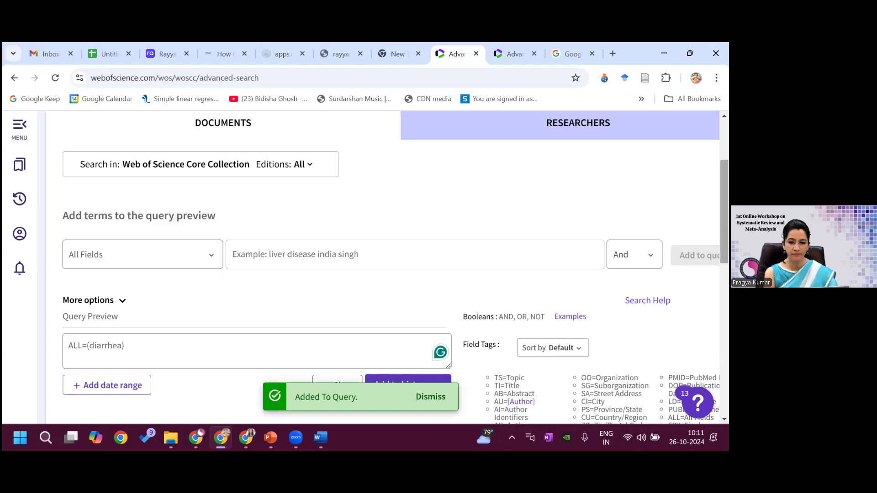
pyautogui.scroll(-2, 480, 338)
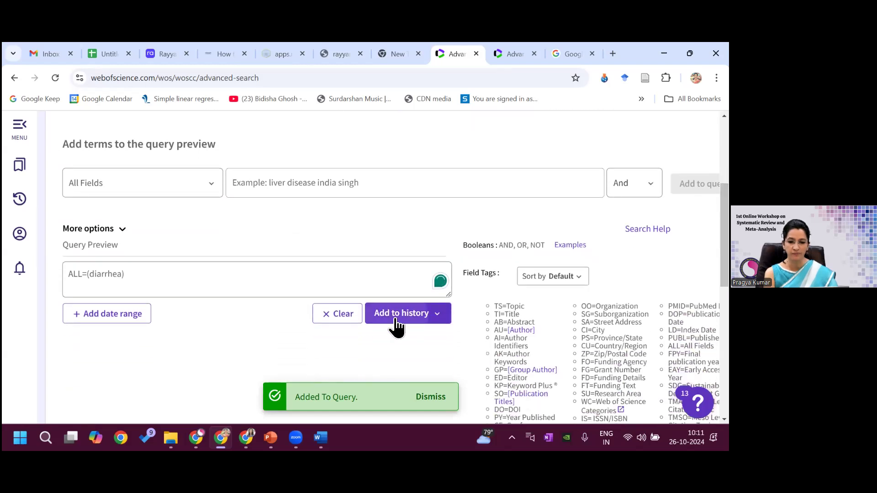
pyautogui.click(396, 321)
pyautogui.scroll(-5, 396, 268)
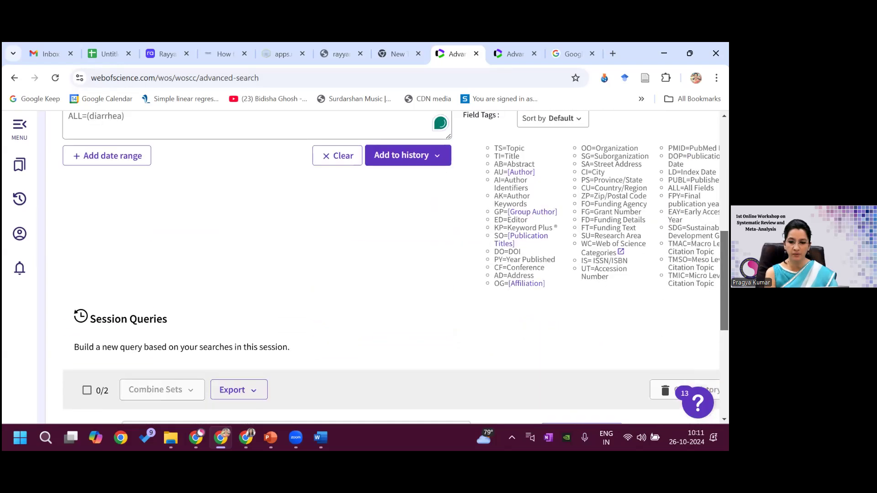
pyautogui.scroll(-1, 494, 329)
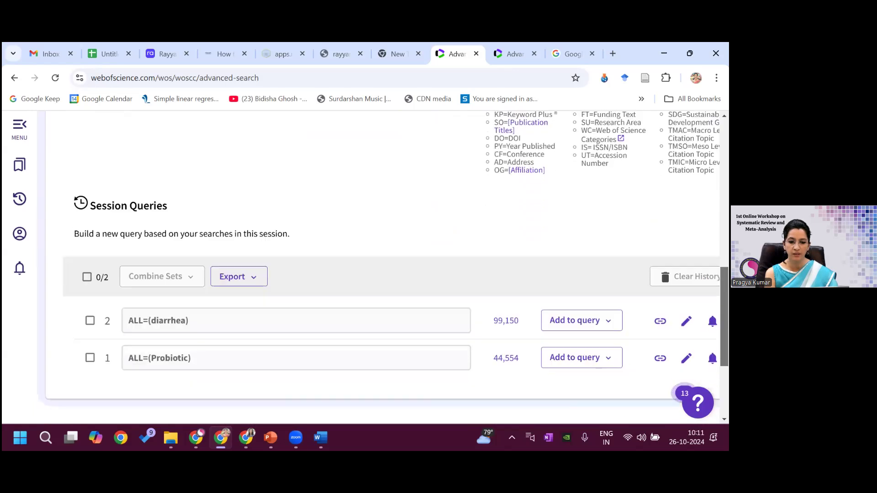
# - Open the results of the diarrhea query and look through all the suggested quick-add keywords
pyautogui.click(503, 321)
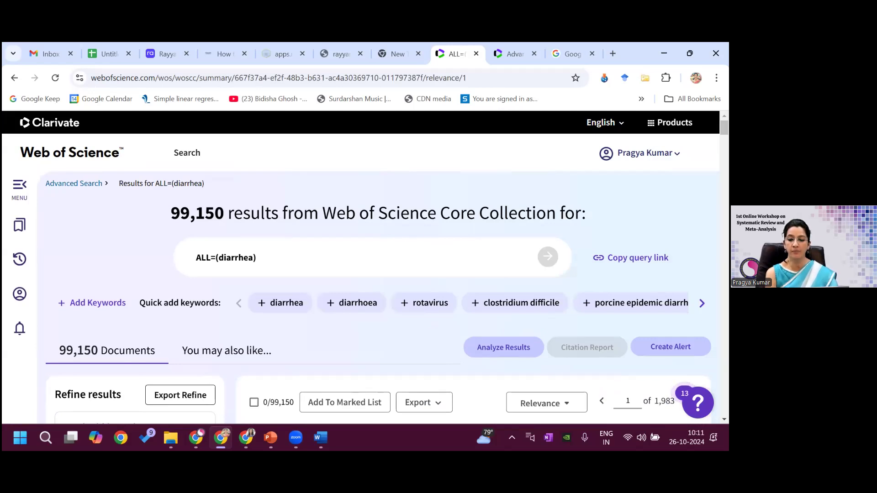
pyautogui.click(703, 303)
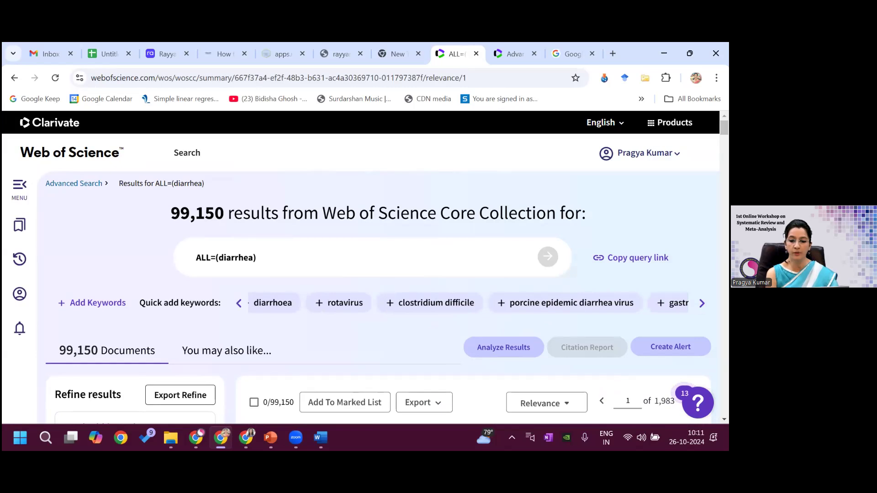
pyautogui.click(702, 304)
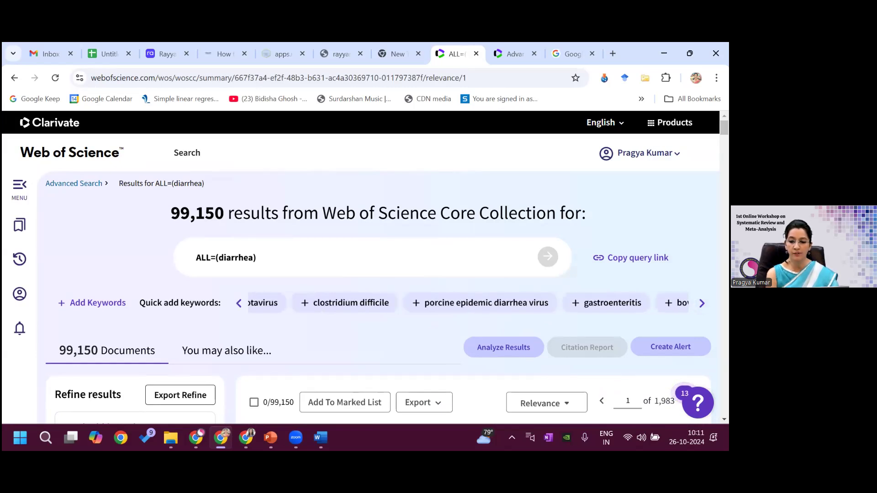
pyautogui.click(702, 303)
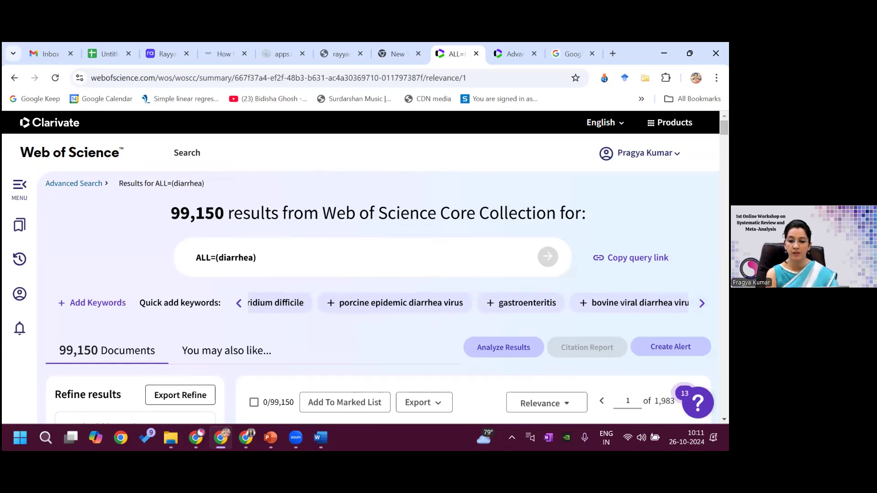
pyautogui.click(702, 304)
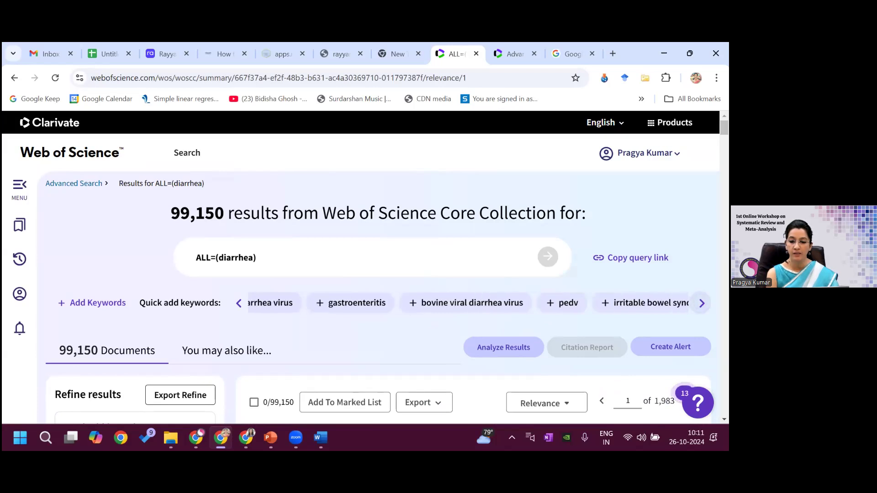
pyautogui.click(703, 303)
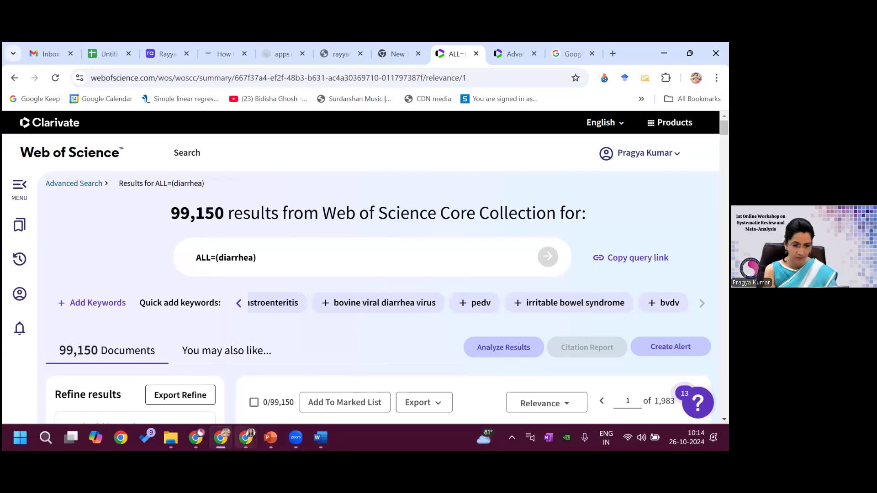
# - Switch to the Day 1 folder in File Explorer and open the presentation "Session 2 How to Search Literature"
pyautogui.moveTo(246, 438)
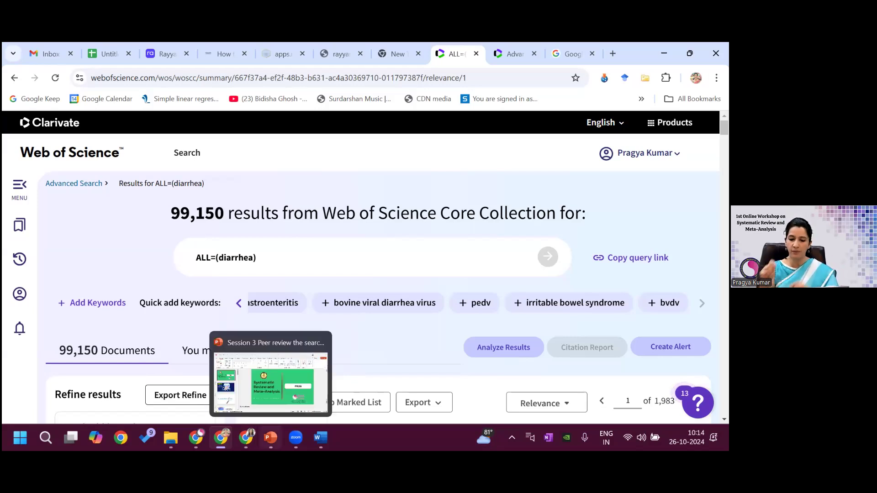
pyautogui.moveTo(205, 417)
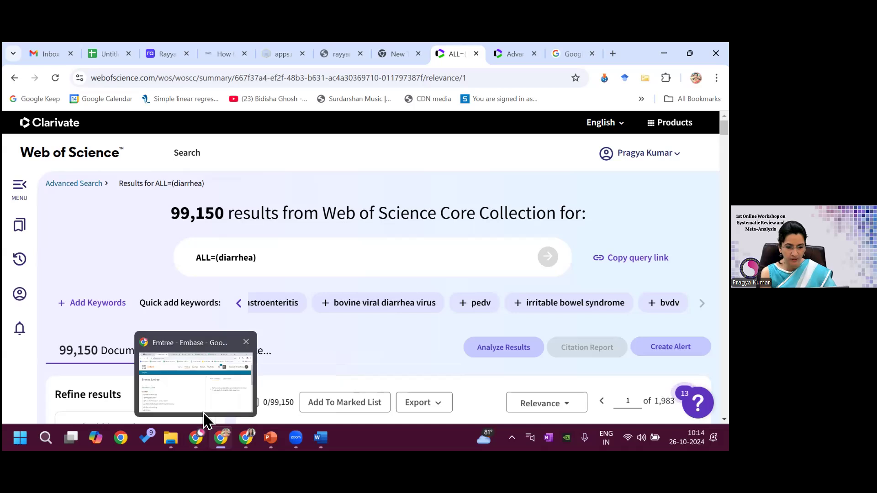
pyautogui.moveTo(171, 438)
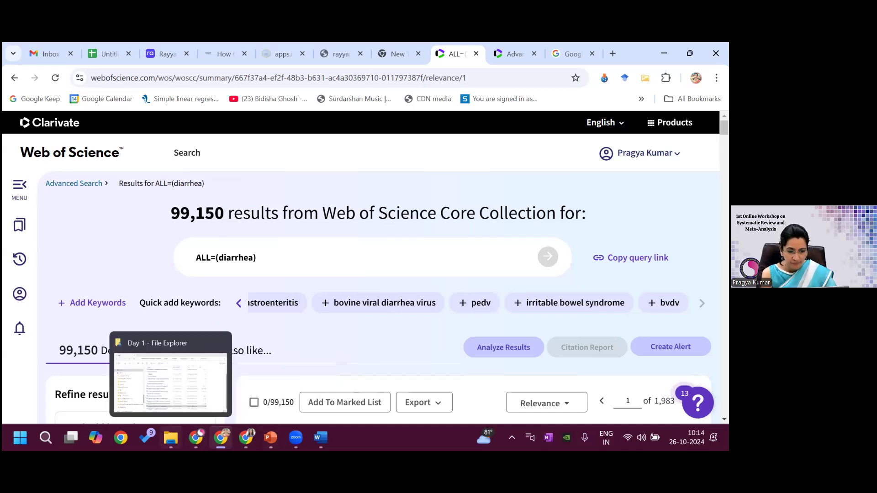
pyautogui.click(188, 389)
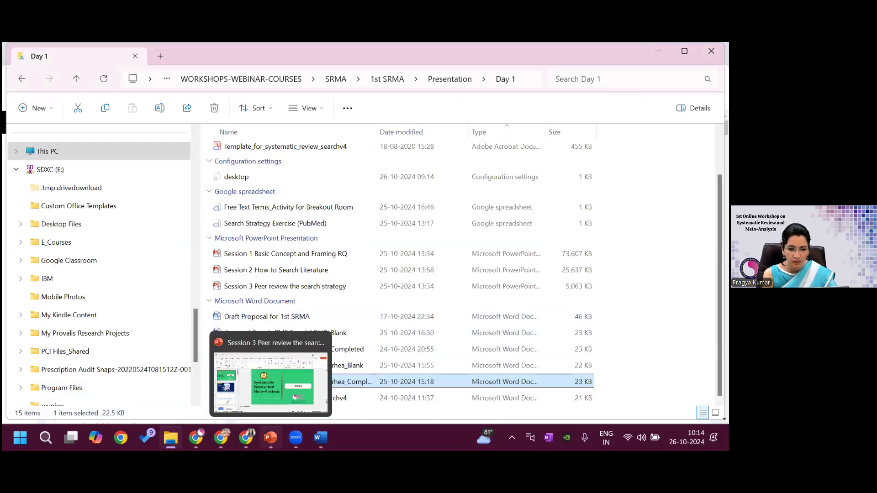
pyautogui.doubleClick(294, 270)
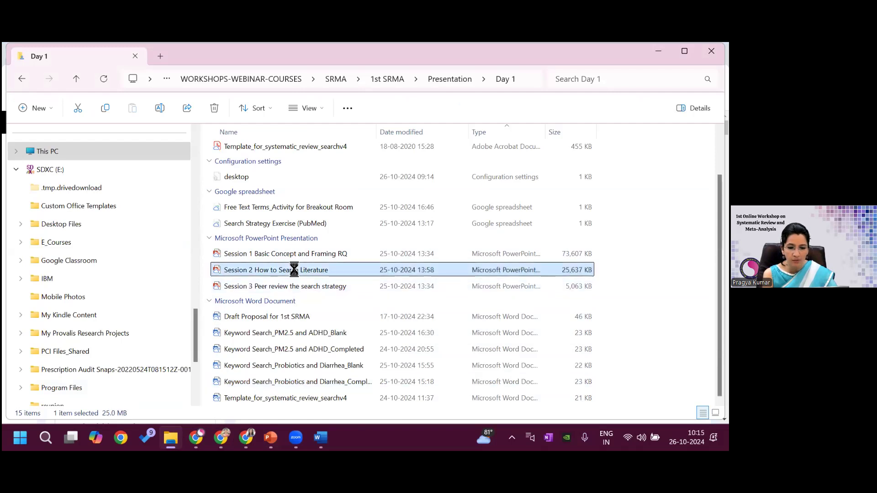
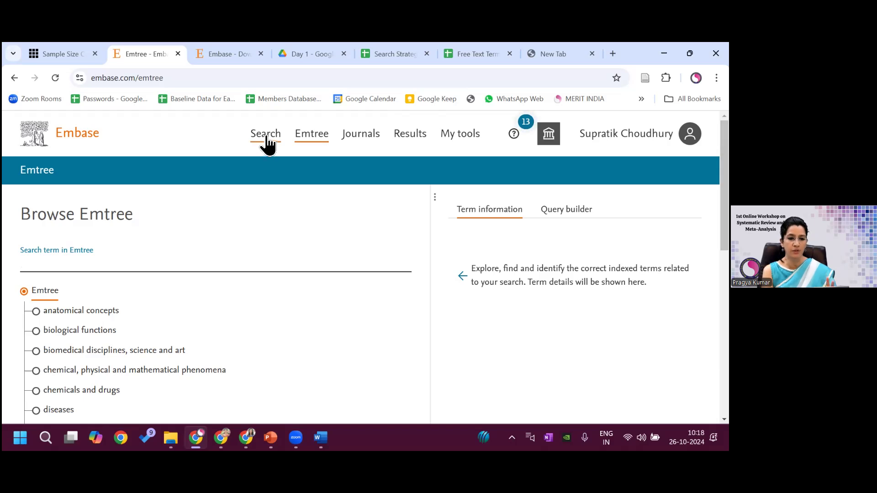
# - In Embase's advanced search, enter "probiotic", choose the suggested preferred term "probiotic agent", and run the search with the default mapping options
pyautogui.click(266, 136)
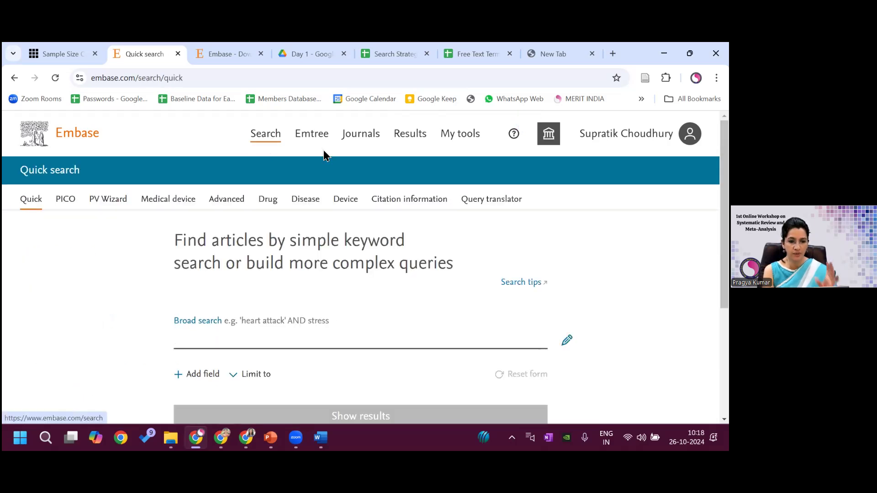
pyautogui.click(226, 211)
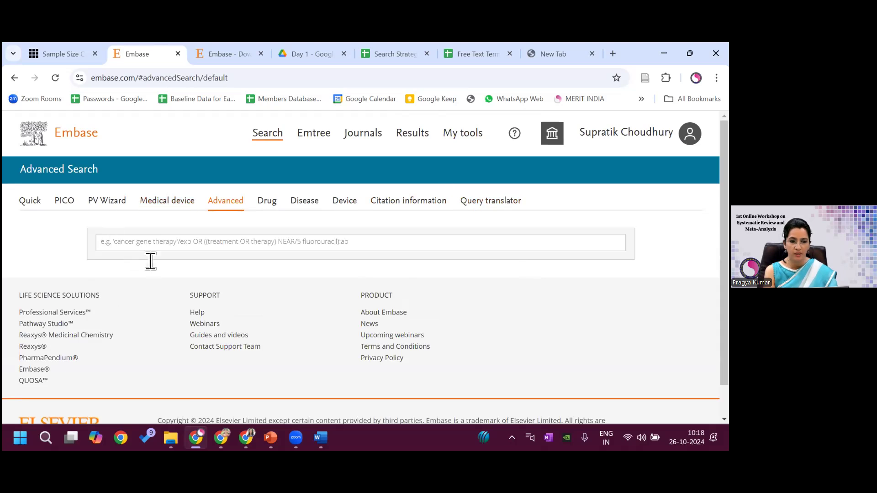
pyautogui.click(114, 243)
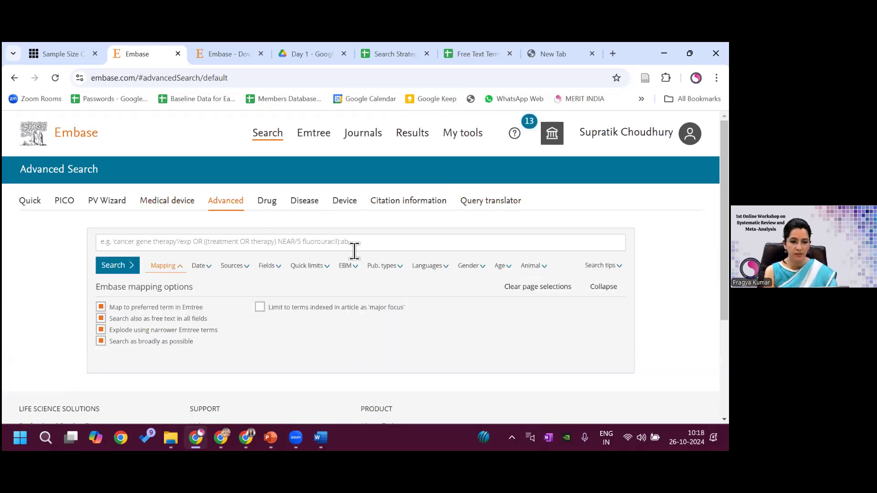
pyautogui.write('pro')
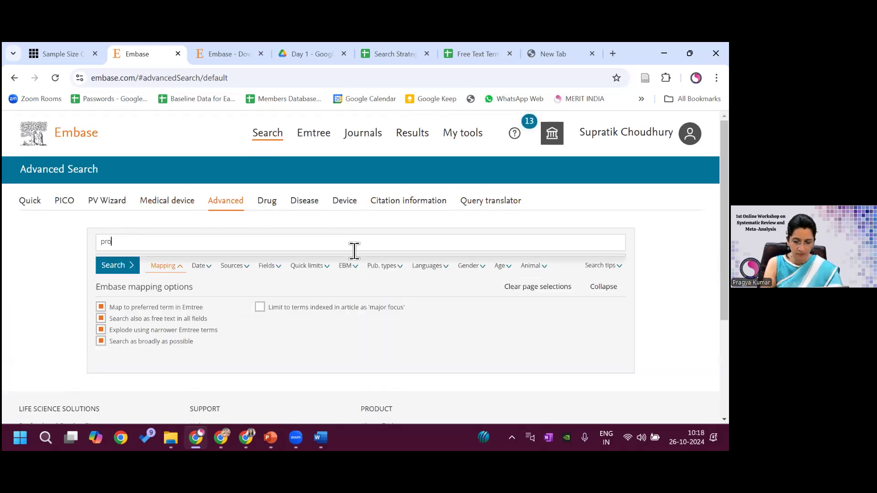
pyautogui.write('biot')
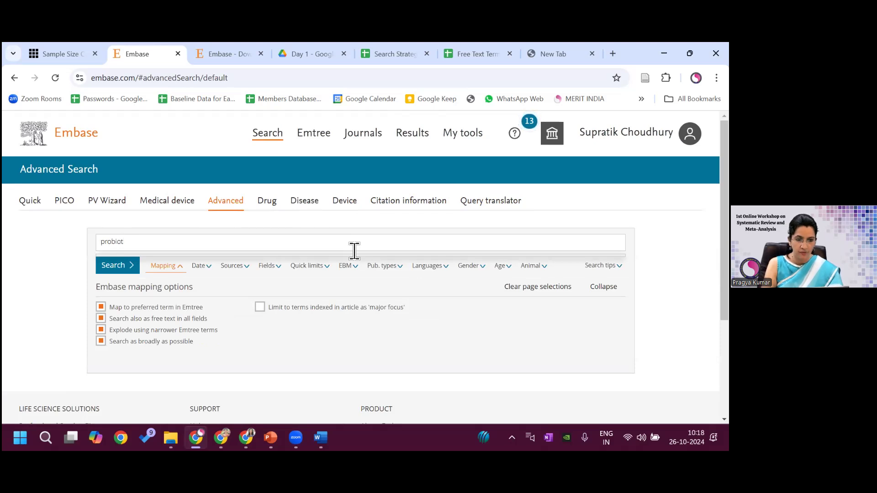
pyautogui.write('ic')
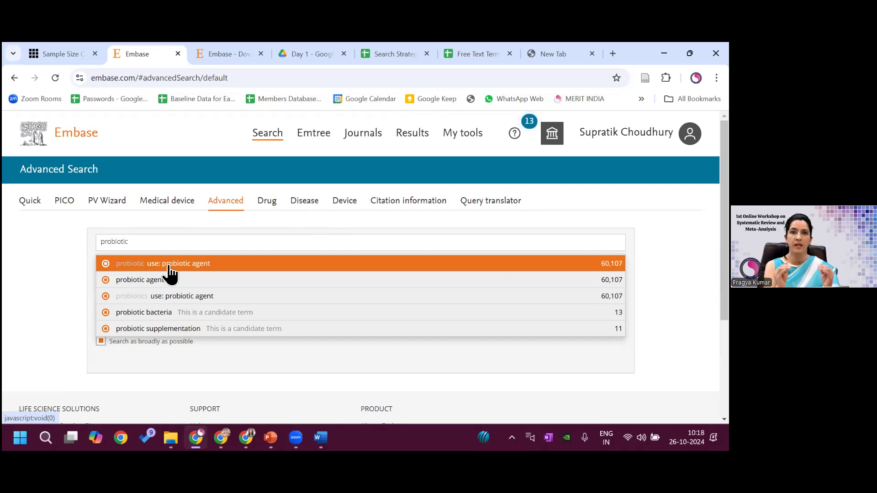
pyautogui.click(170, 273)
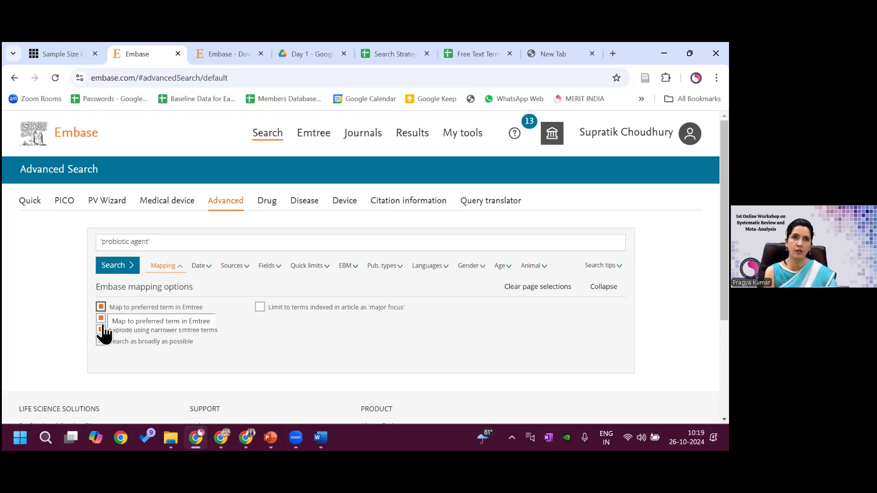
pyautogui.click(112, 268)
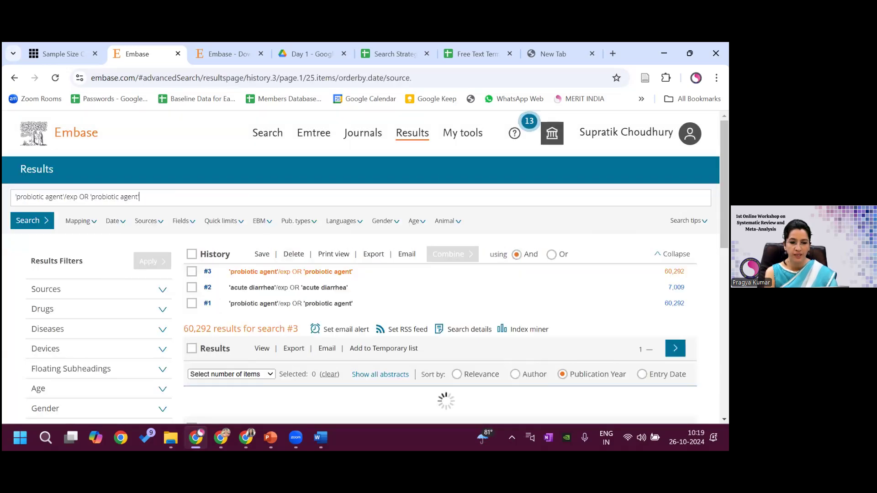
# - Delete the two older searches, #1 and #2, from the search history and mark the remaining probiotic agent query
pyautogui.click(192, 287)
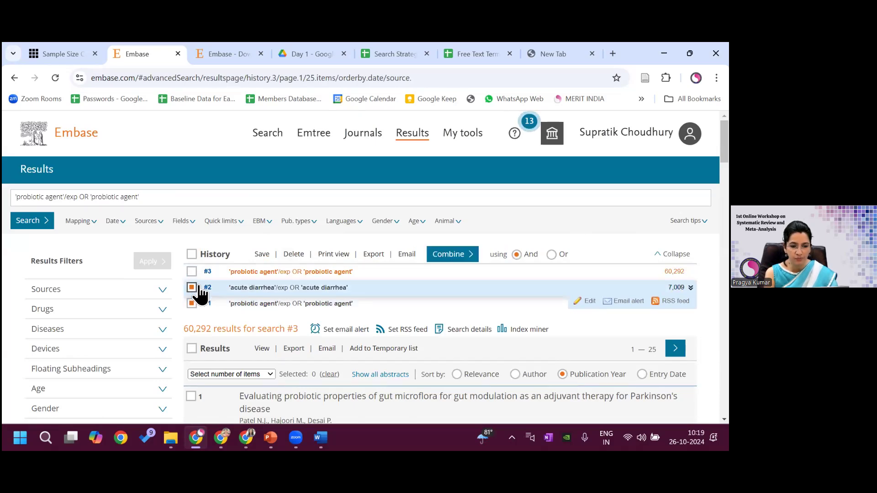
pyautogui.click(296, 254)
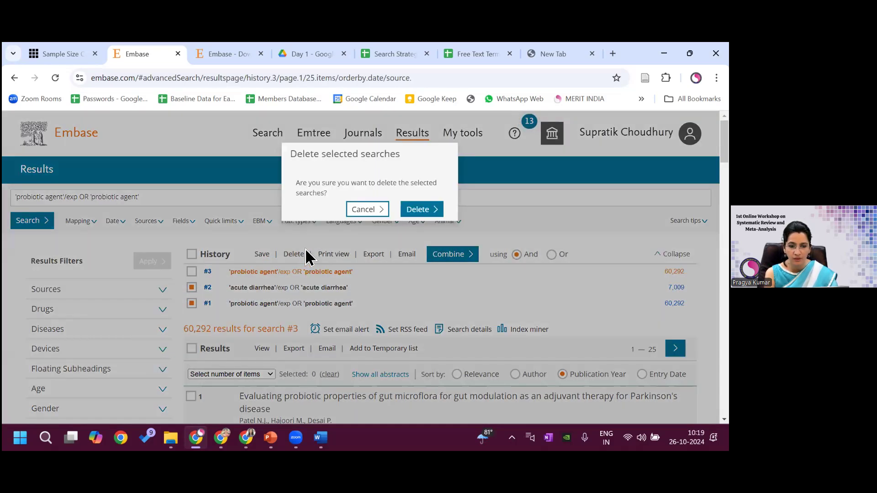
pyautogui.click(418, 215)
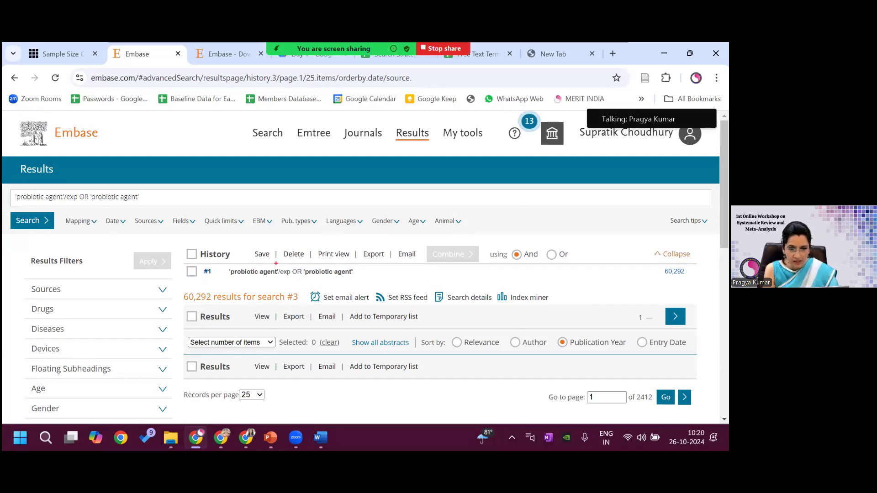
pyautogui.moveTo(282, 270); pyautogui.dragTo(292, 279)
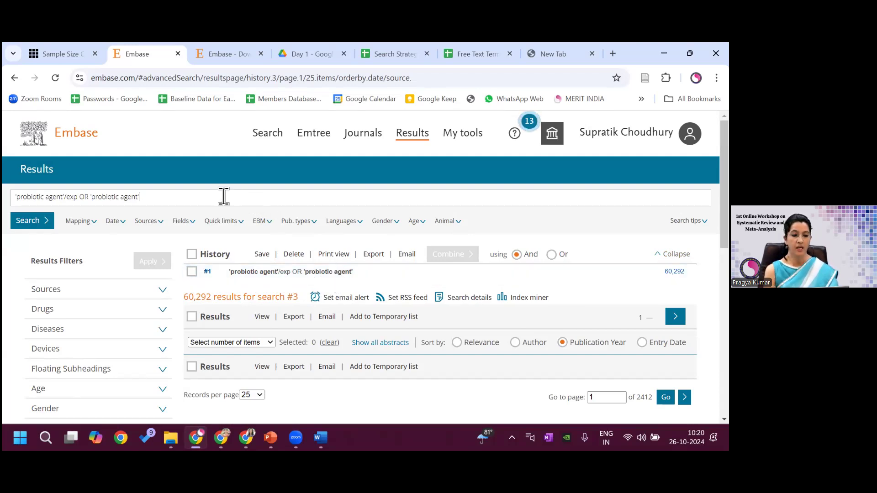
# - Replace the current query with the free-text term probiotic and run the search
pyautogui.click(202, 199)
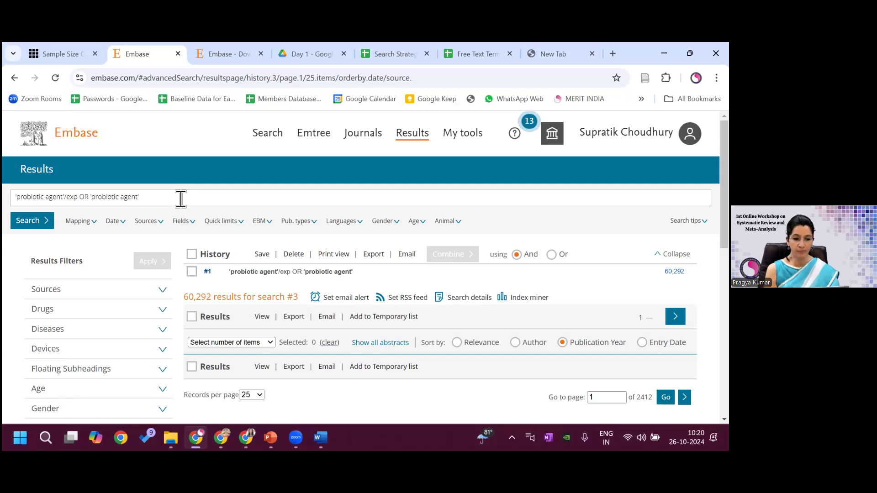
pyautogui.press('BackSpace')
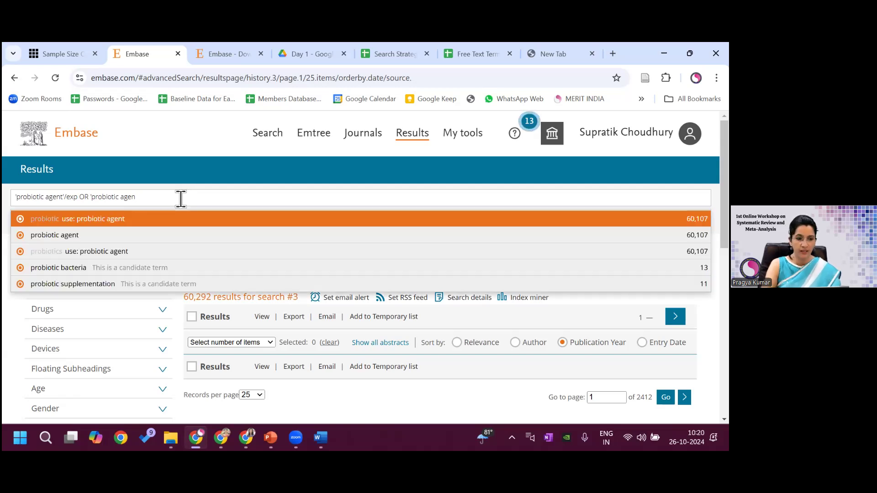
pyautogui.press('BackSpace')
pyautogui.press('BackSpace')
pyautogui.press('BackSpace')
pyautogui.press('BackSpace')
pyautogui.press('BackSpace')
pyautogui.press('BackSpace')
pyautogui.press('BackSpace')
pyautogui.press('BackSpace')
pyautogui.press('BackSpace')
pyautogui.press('BackSpace')
pyautogui.press('BackSpace')
pyautogui.press('BackSpace')
pyautogui.press('BackSpace')
pyautogui.press('BackSpace')
pyautogui.press('BackSpace')
pyautogui.press('BackSpace')
pyautogui.press('BackSpace')
pyautogui.press('BackSpace')
pyautogui.press('BackSpace')
pyautogui.press('BackSpace')
pyautogui.press('BackSpace')
pyautogui.press('BackSpace')
pyautogui.press('BackSpace')
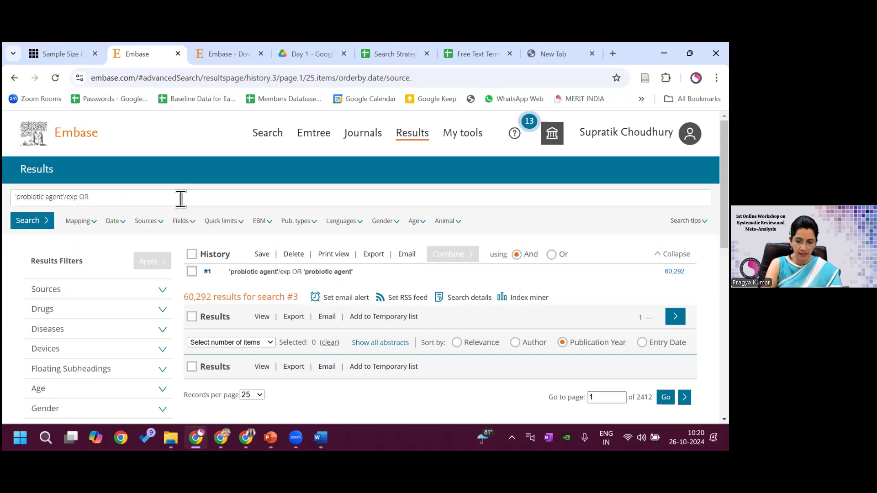
pyautogui.press('BackSpace')
pyautogui.press('BackSpace')
pyautogui.press('BackSpace')
pyautogui.press('BackSpace')
pyautogui.write('p')
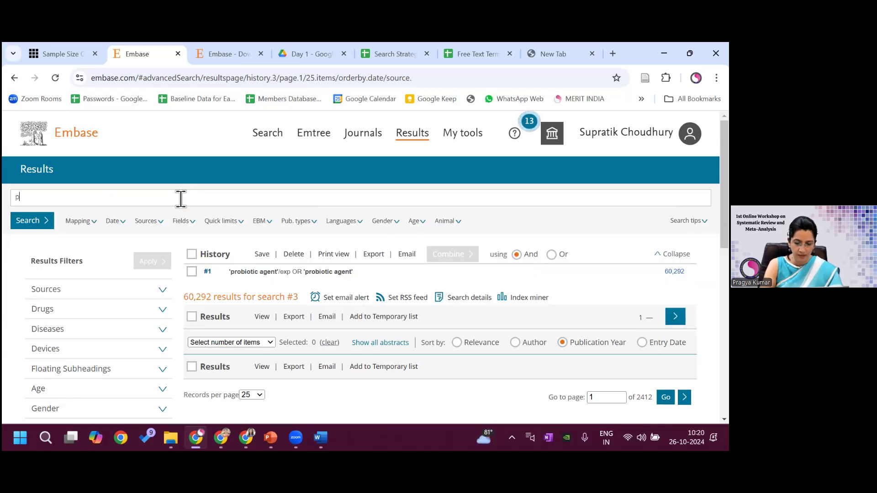
pyautogui.write('robiotic')
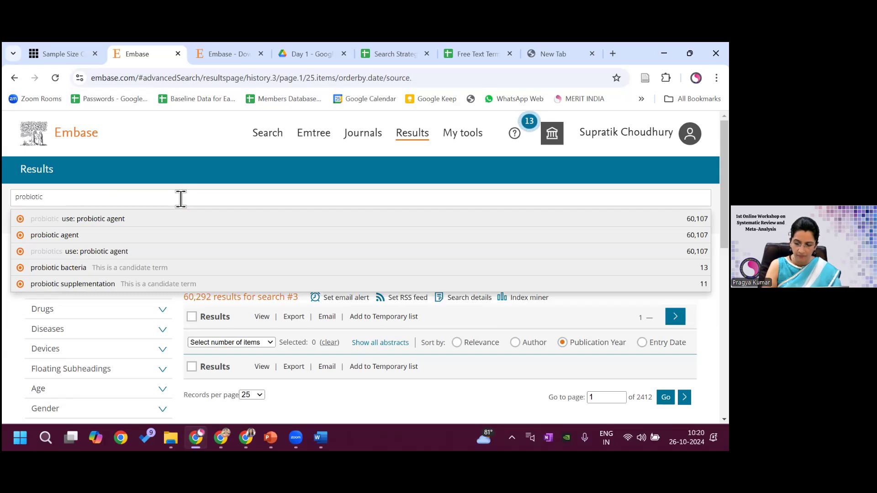
pyautogui.press('Return')
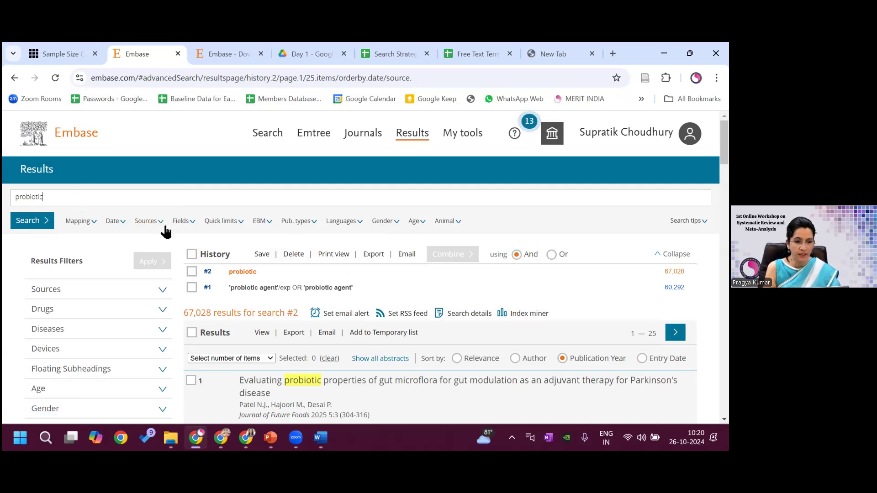
# - Delete the free-text probiotic search from the search history
pyautogui.click(192, 272)
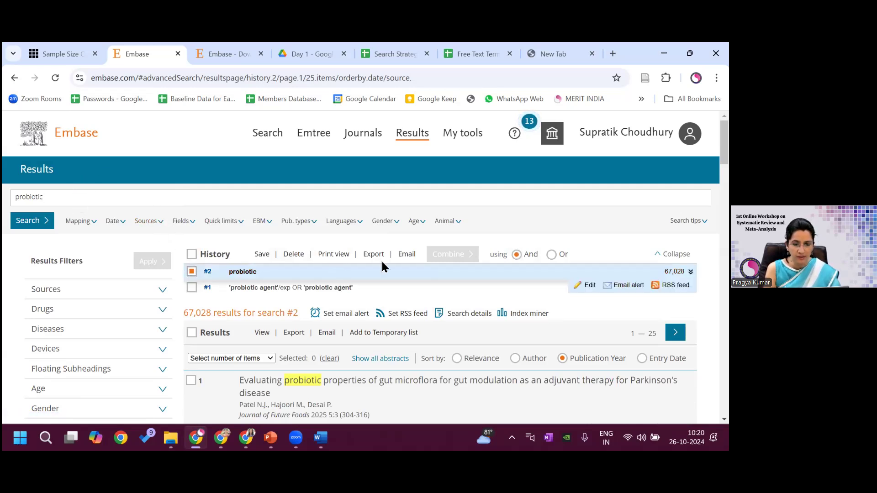
pyautogui.click(294, 255)
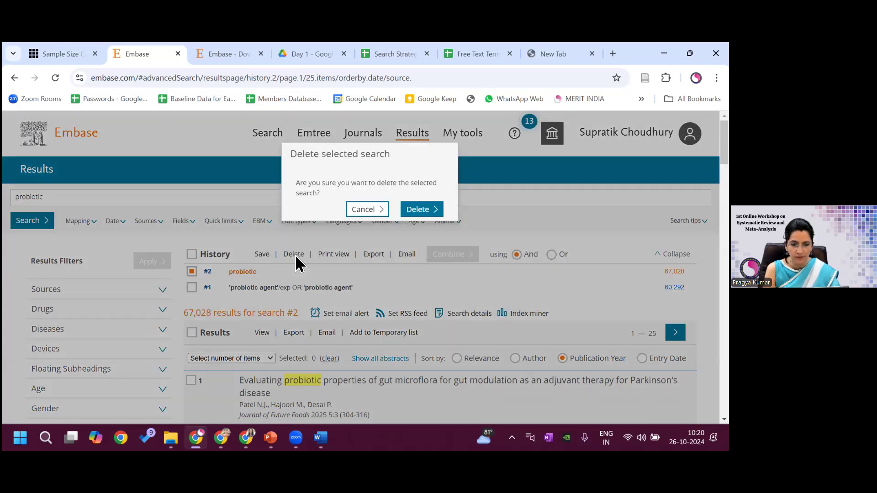
pyautogui.click(421, 211)
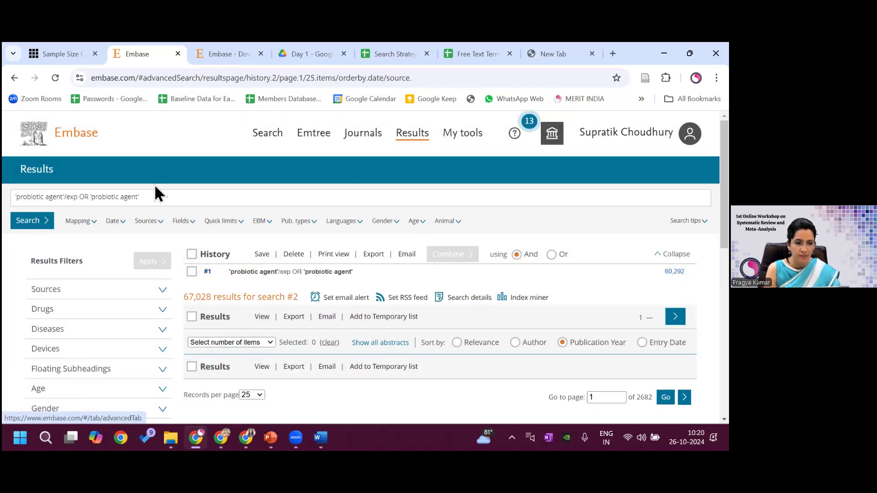
# - Replace the query with the term 'probiotics' enclosed in single quotation marks
pyautogui.moveTo(142, 196); pyautogui.dragTo(17, 197)
pyautogui.write('pro')
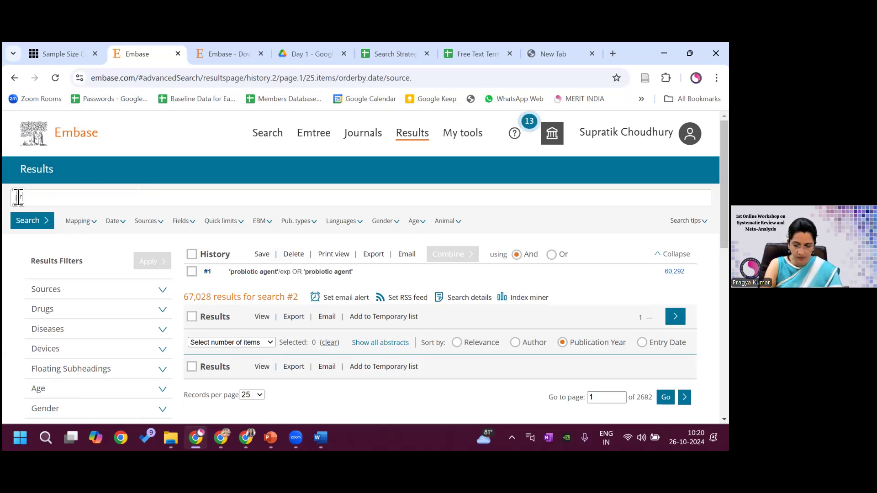
pyautogui.write('biotics')
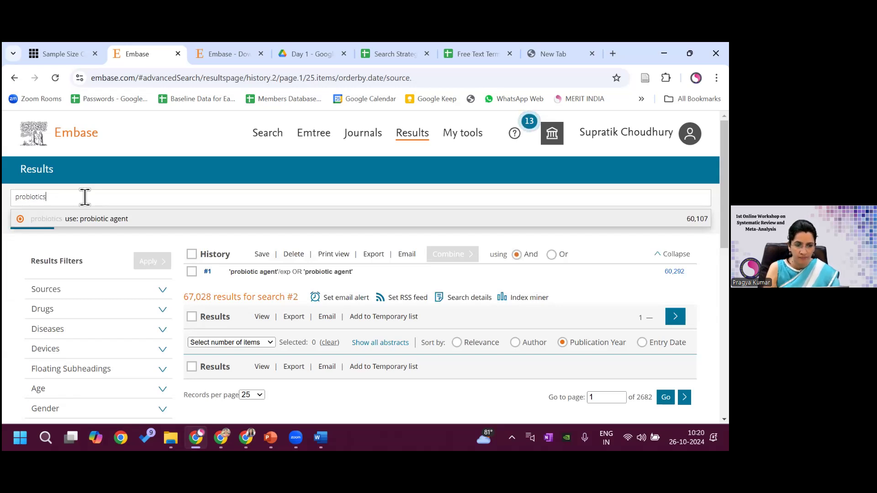
pyautogui.write('"')
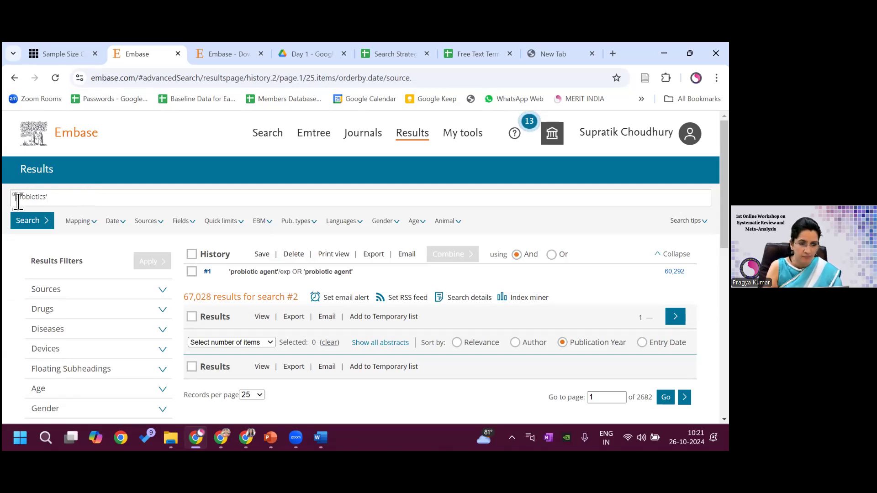
pyautogui.write("'")
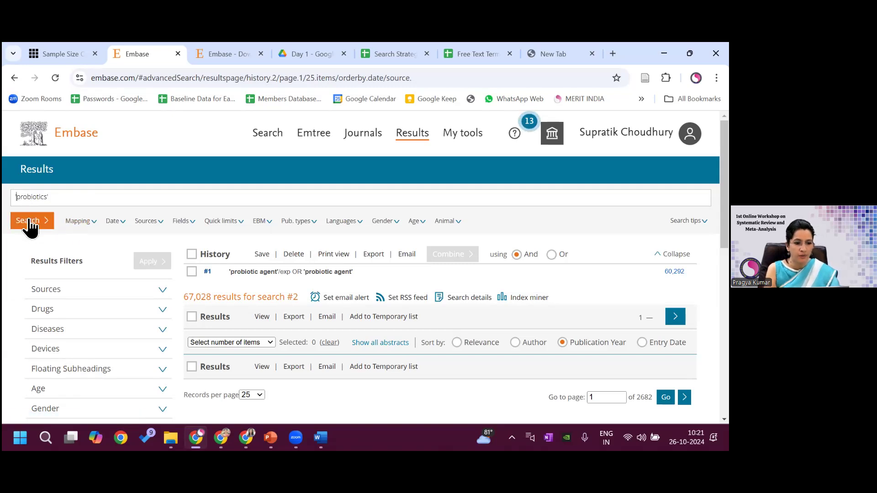
# - Run the 'probiotics' search with Emtree preferred-term mapping, free text in all fields, narrower-term explosion and searching as broadly as possible enabled
pyautogui.click(94, 223)
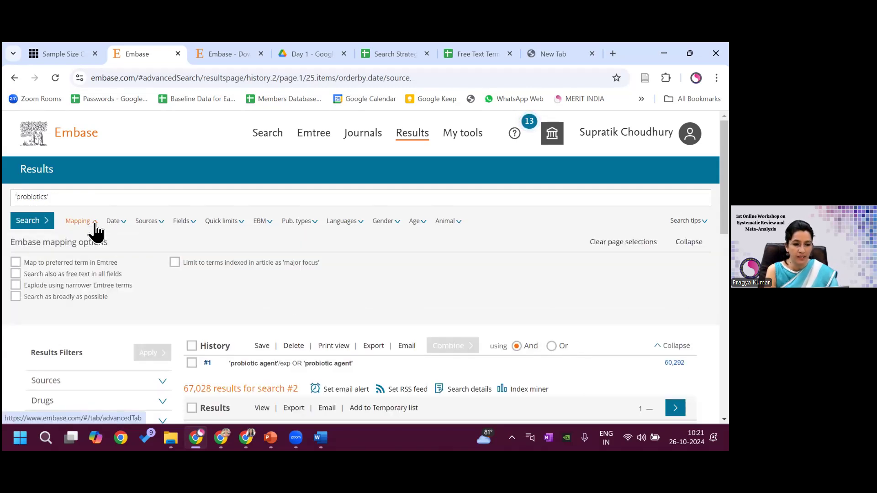
pyautogui.click(16, 262)
pyautogui.click(16, 274)
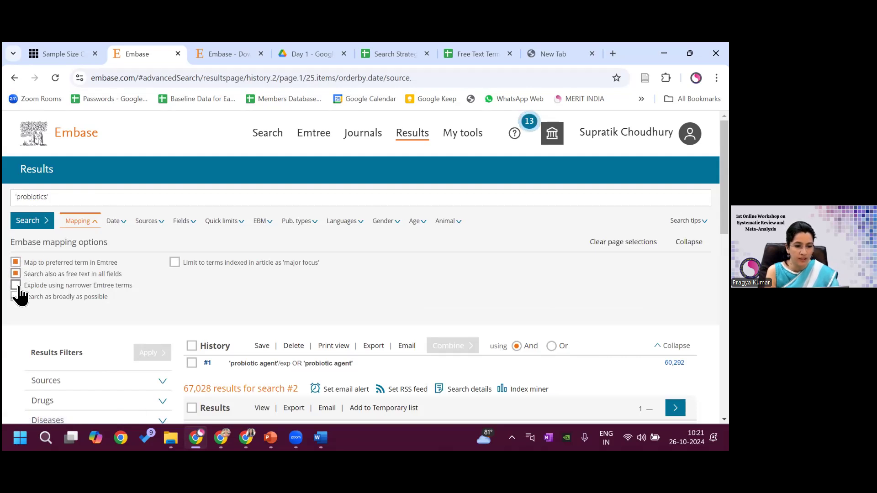
pyautogui.click(17, 286)
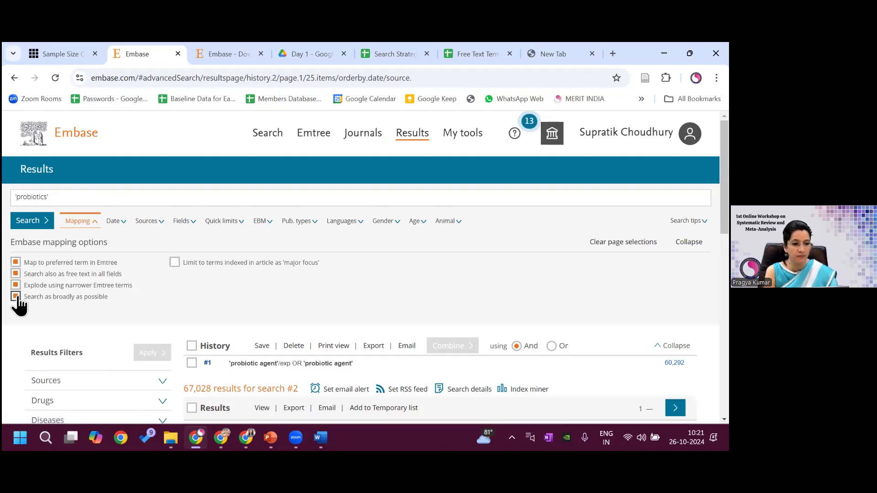
pyautogui.click(28, 221)
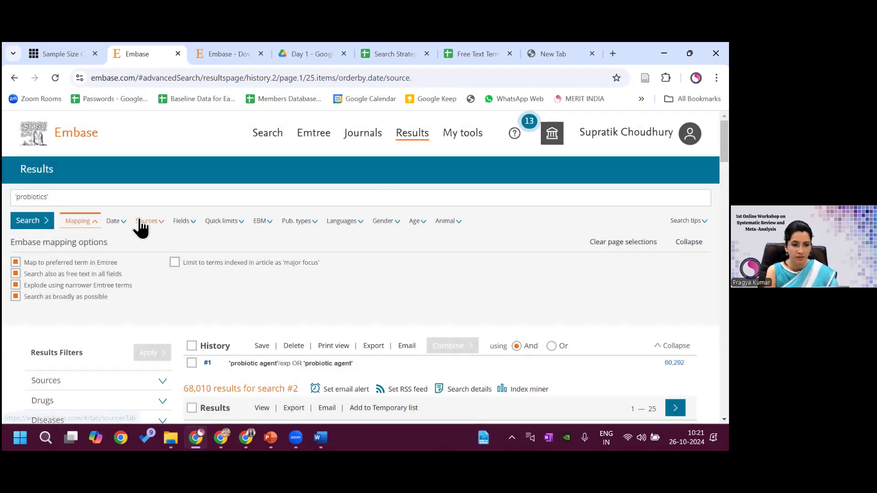
# - Run the 'probiotics' search again and delete the duplicate entry #2 from the history
pyautogui.click(59, 198)
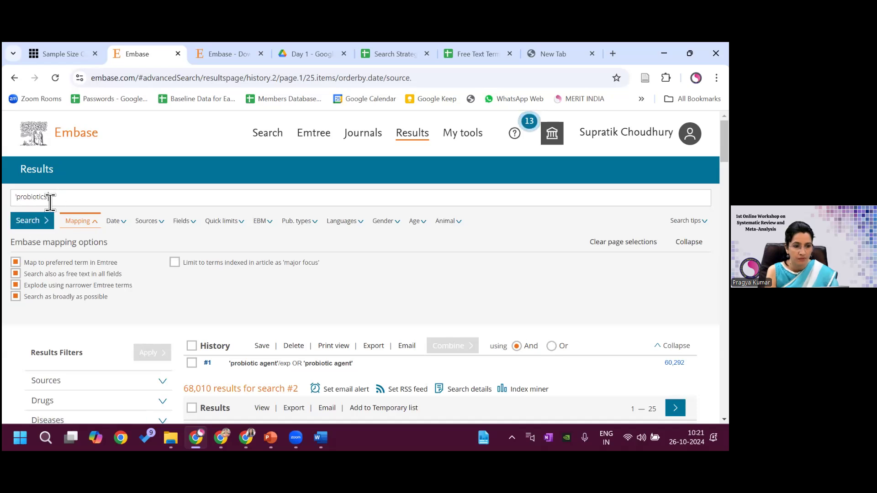
pyautogui.click(26, 224)
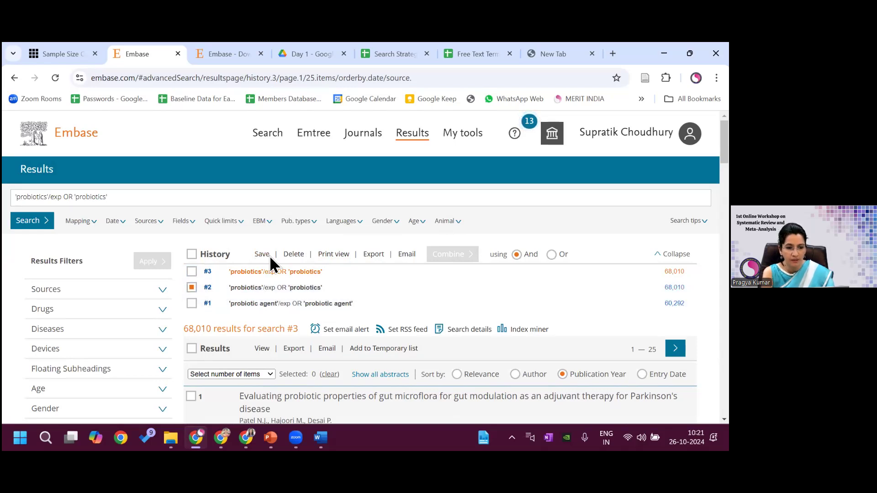
pyautogui.click(294, 254)
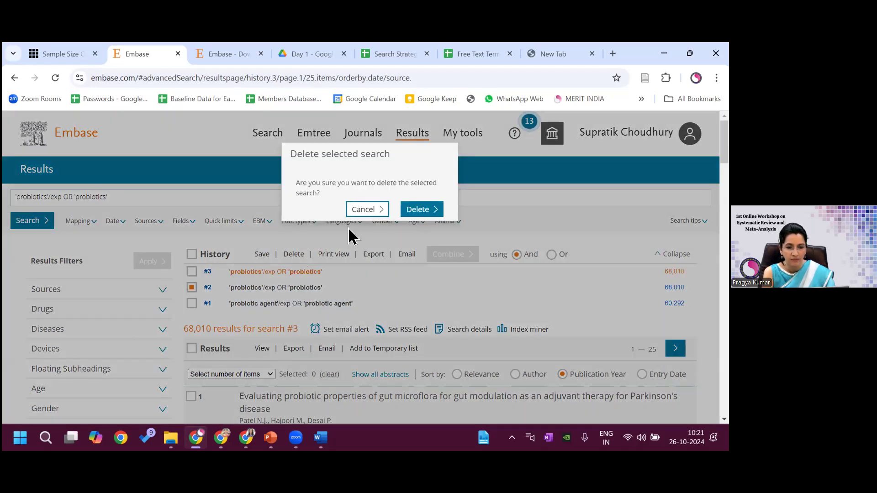
pyautogui.click(423, 213)
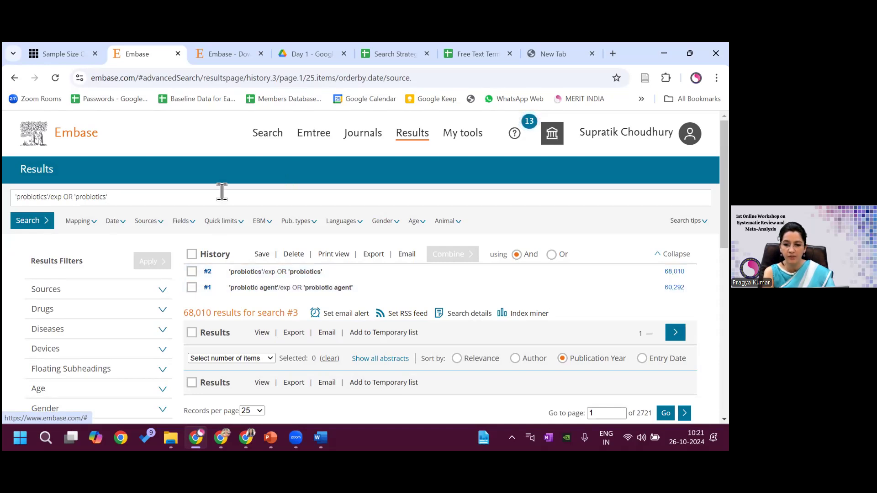
# - Clear the query, enter "lactobacillus" and choose the suggested Emtree term Lactobacillus
pyautogui.click(132, 201)
pyautogui.press('BackSpace')
pyautogui.press('BackSpace')
pyautogui.press('BackSpace')
pyautogui.press('BackSpace')
pyautogui.press('BackSpace')
pyautogui.press('BackSpace')
pyautogui.press('BackSpace')
pyautogui.press('BackSpace')
pyautogui.press('BackSpace')
pyautogui.press('BackSpace')
pyautogui.press('BackSpace')
pyautogui.press('BackSpace')
pyautogui.press('BackSpace')
pyautogui.press('BackSpace')
pyautogui.press('BackSpace')
pyautogui.press('BackSpace')
pyautogui.press('BackSpace')
pyautogui.press('BackSpace')
pyautogui.press('BackSpace')
pyautogui.press('BackSpace')
pyautogui.press('BackSpace')
pyautogui.press('BackSpace')
pyautogui.press('BackSpace')
pyautogui.press('BackSpace')
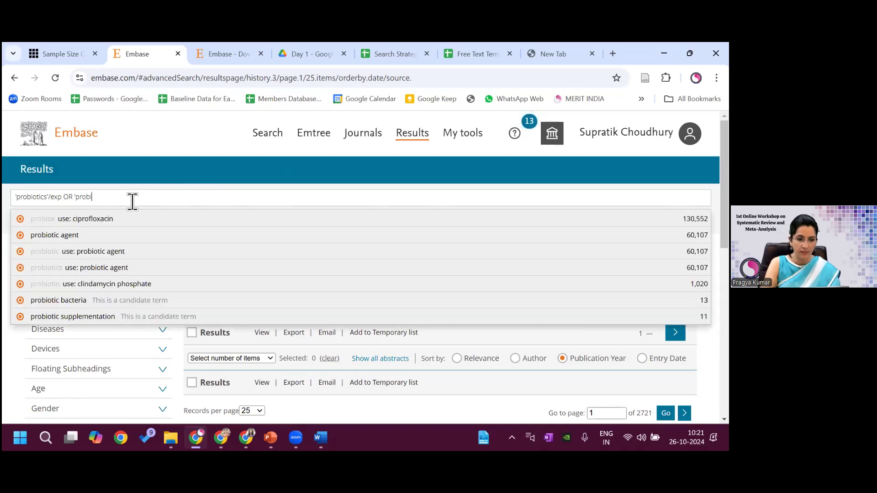
pyautogui.press('BackSpace')
pyautogui.press('BackSpace')
pyautogui.press('BackSpace')
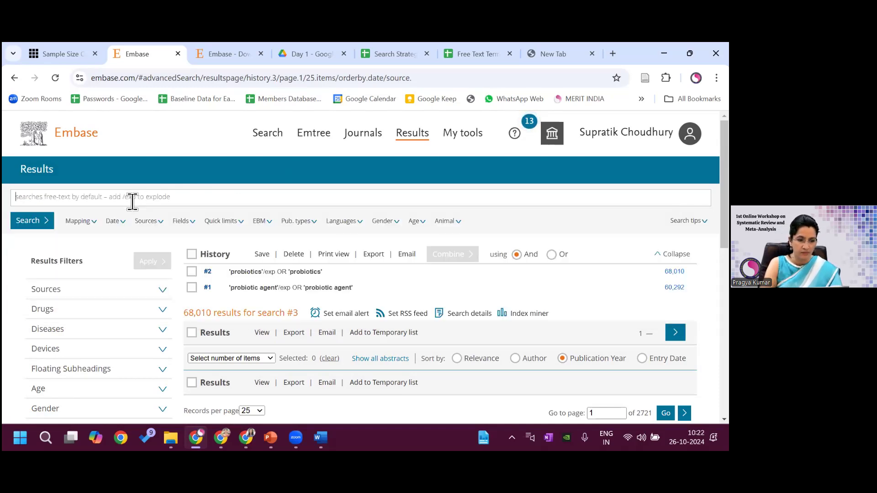
pyautogui.write('lactobaci')
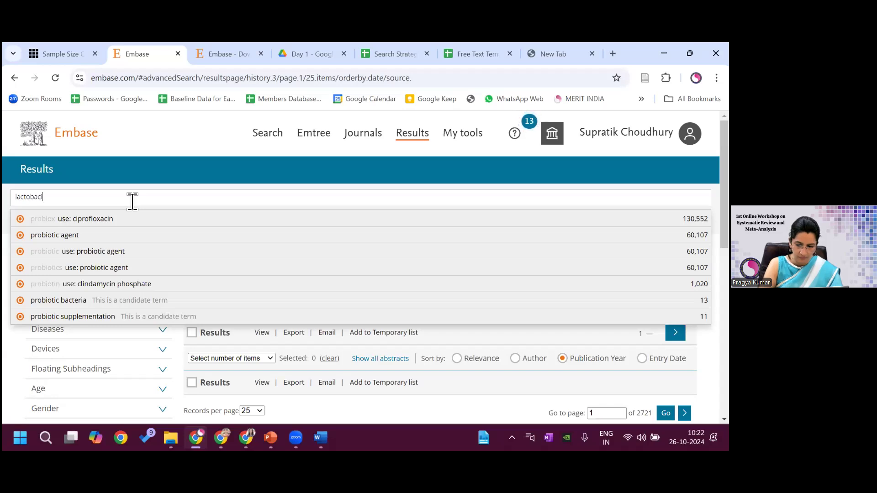
pyautogui.write('llus')
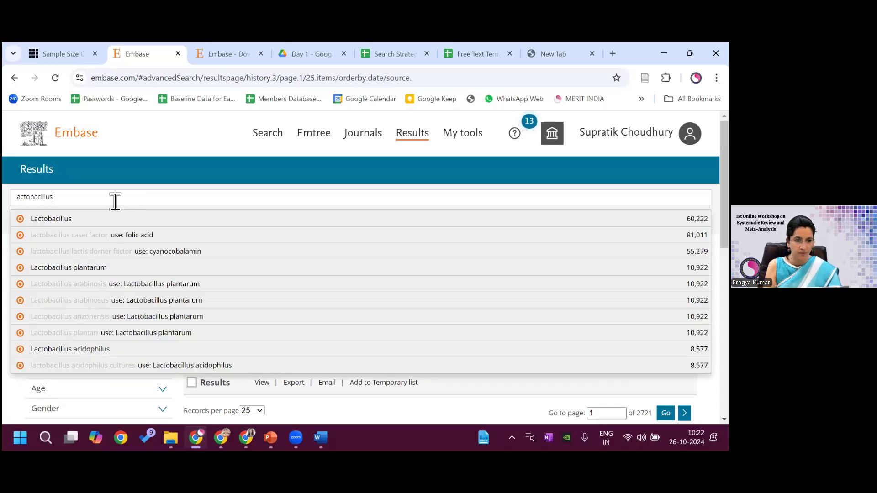
pyautogui.click(71, 221)
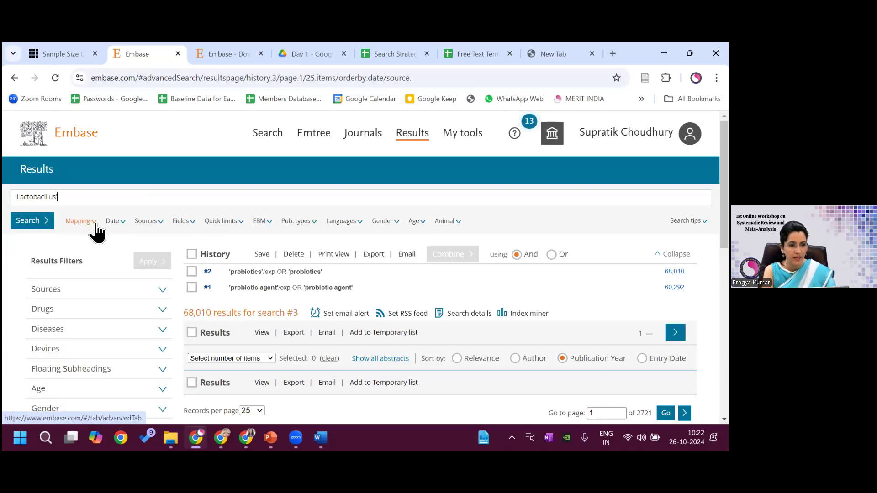
# - Run the 'Lactobacillus' search with preferred-term mapping, free text in all fields, narrower-term explosion and searching as broadly as possible enabled
pyautogui.click(73, 223)
pyautogui.click(17, 263)
pyautogui.click(16, 274)
pyautogui.click(16, 286)
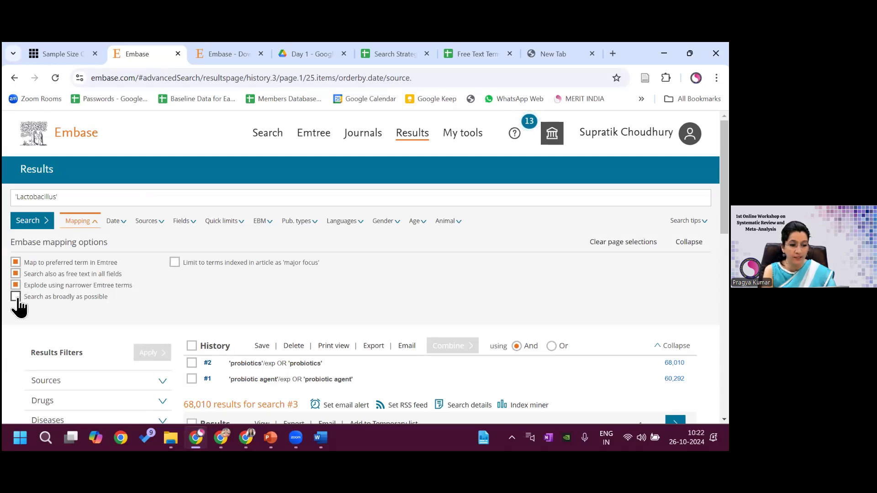
pyautogui.click(16, 298)
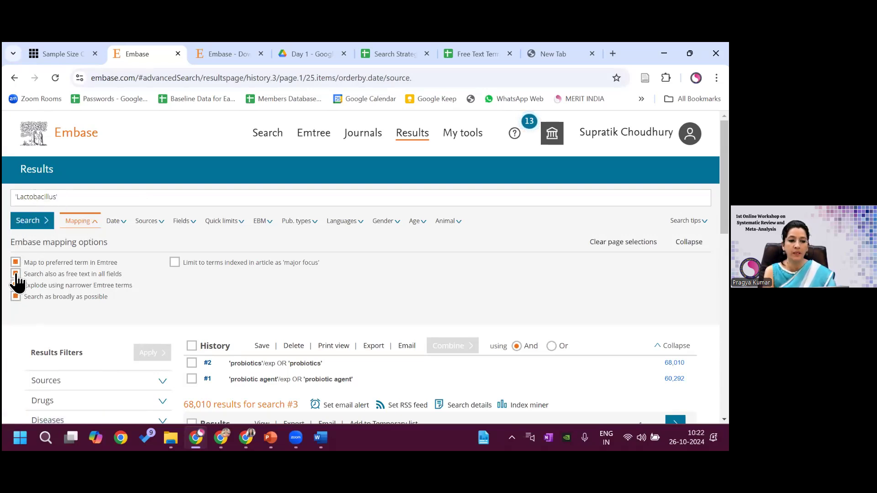
pyautogui.click(31, 224)
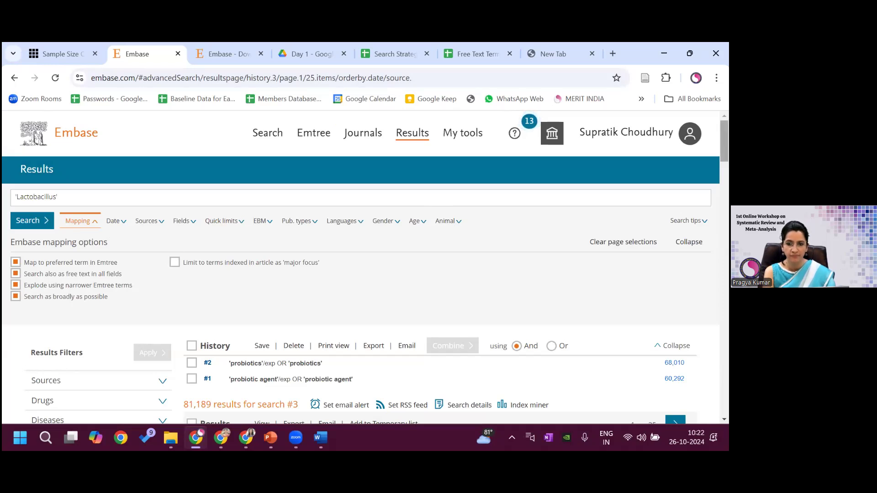
# - Run the 'Lactobacillus' search again and delete the duplicate entry #3 from the history
pyautogui.scroll(-1, 361, 274)
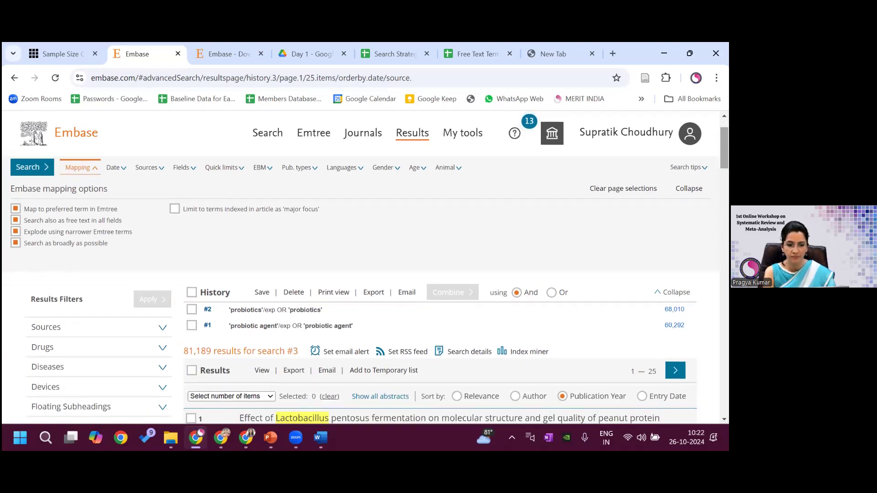
pyautogui.scroll(1, 361, 274)
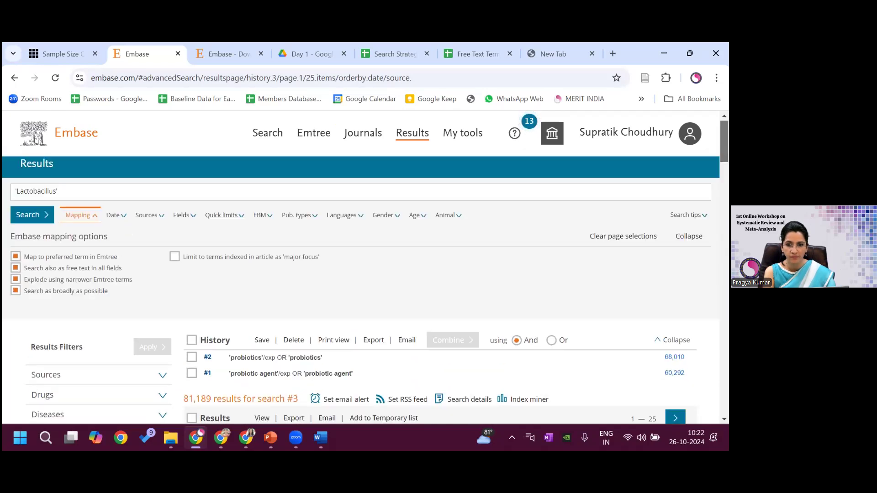
pyautogui.click(33, 218)
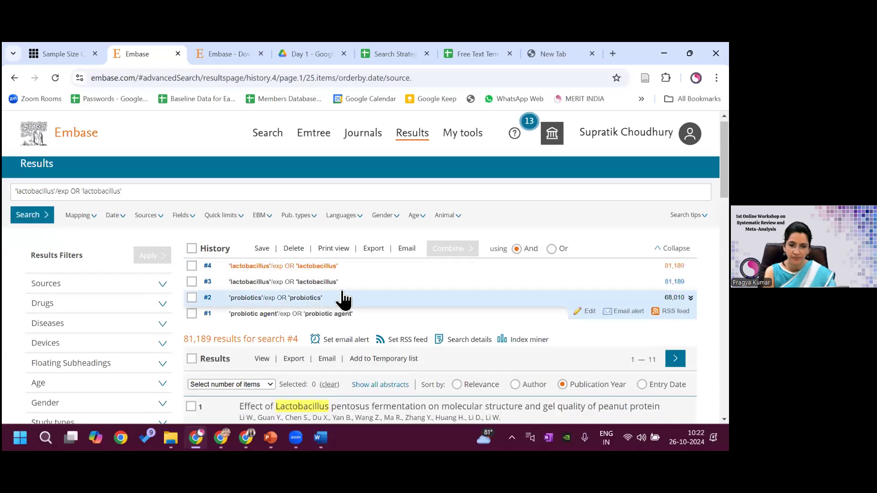
pyautogui.click(192, 282)
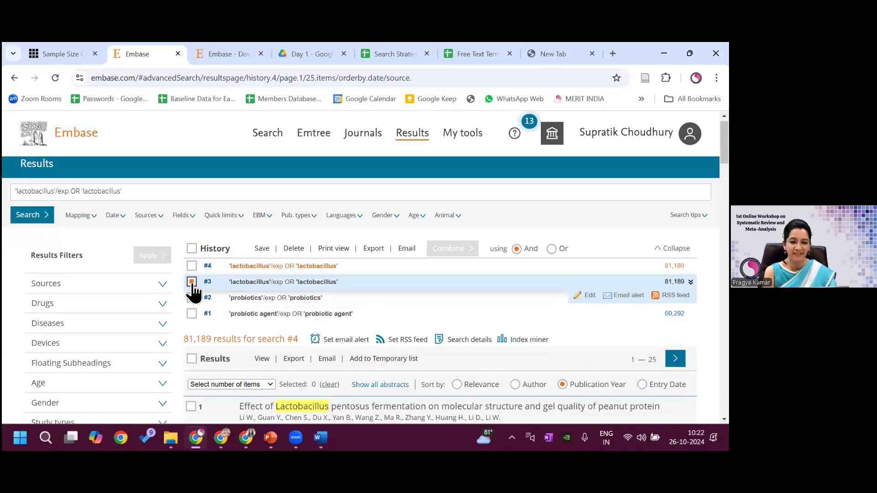
pyautogui.click(293, 249)
pyautogui.click(418, 210)
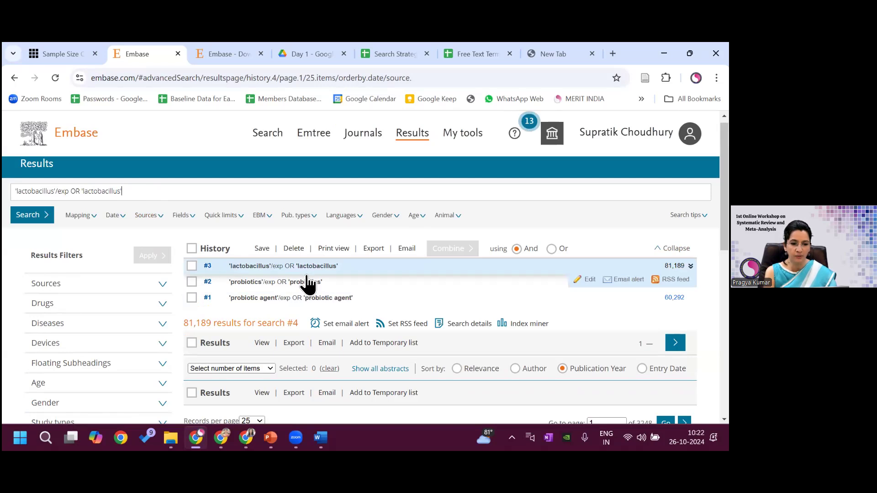
# - Select history searches #1, #2 and #3 and combine them using Or
pyautogui.click(191, 282)
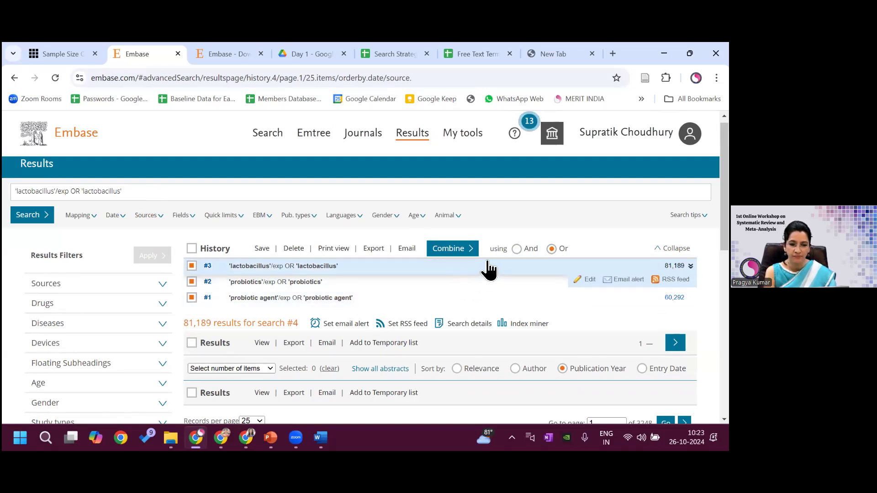
pyautogui.click(452, 249)
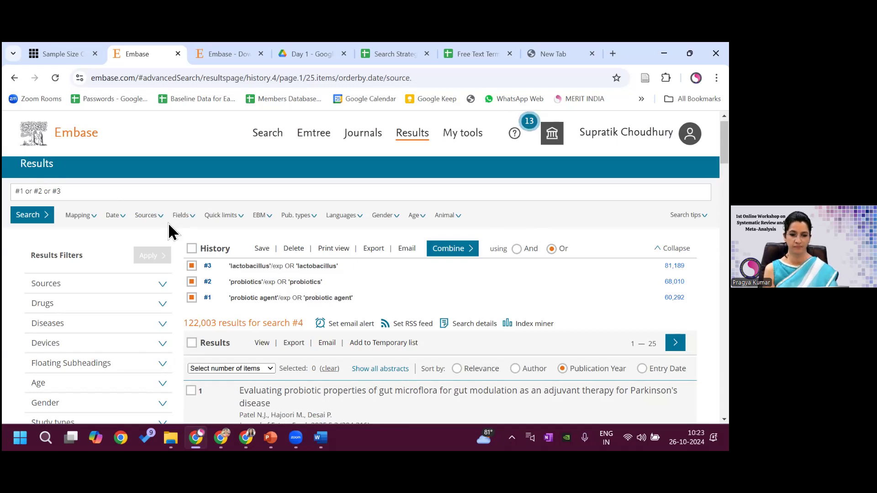
# - Run the combined '#1 OR #2 OR #3' search again and delete the duplicate entry #5 from the history
pyautogui.click(29, 215)
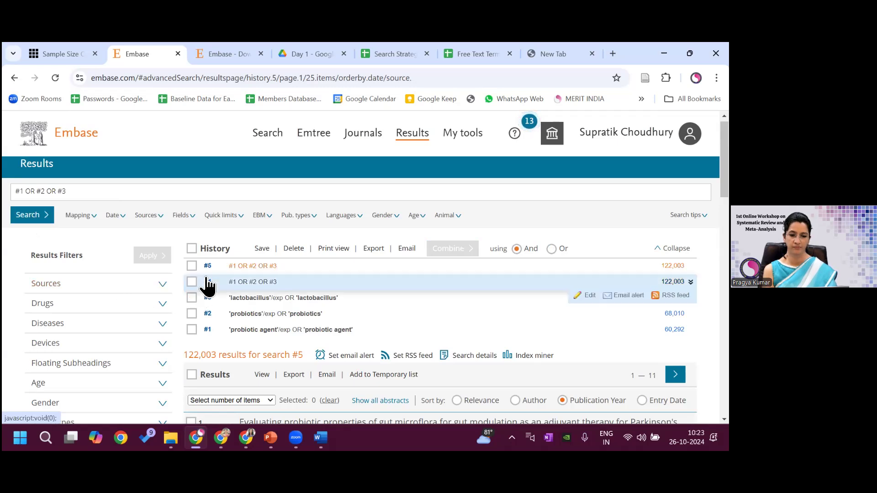
pyautogui.click(192, 266)
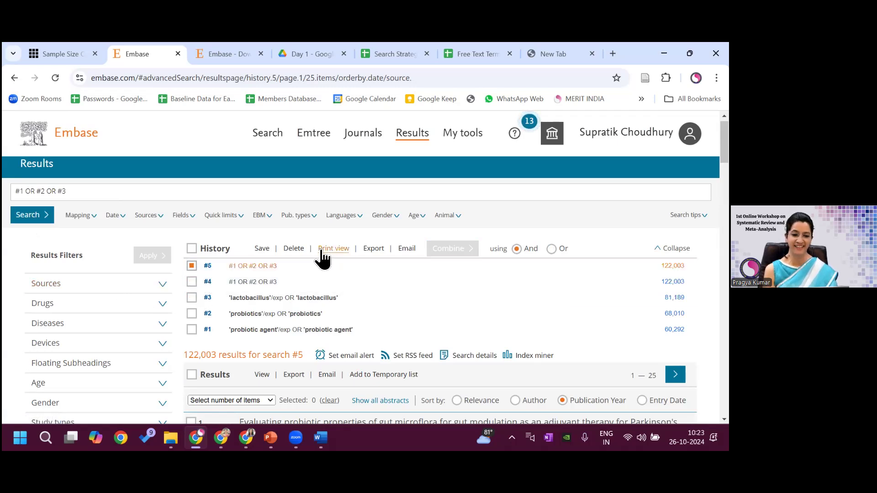
pyautogui.click(295, 248)
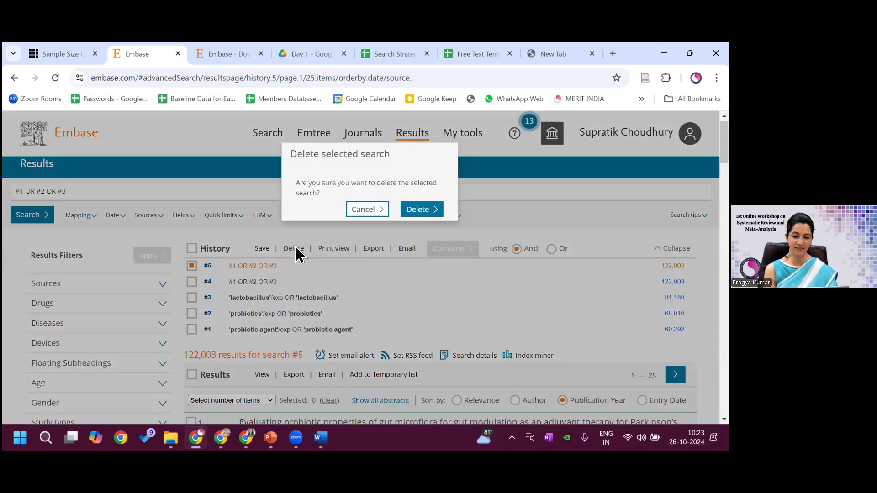
pyautogui.click(421, 209)
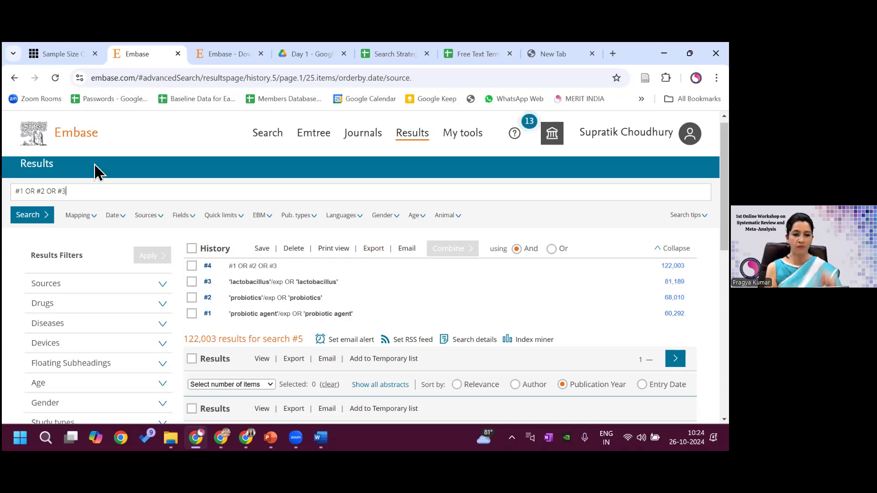
# - Replace the query with "acute diarrhea" and choose the suggested Emtree term acute diarrhea
pyautogui.moveTo(81, 190); pyautogui.dragTo(18, 193)
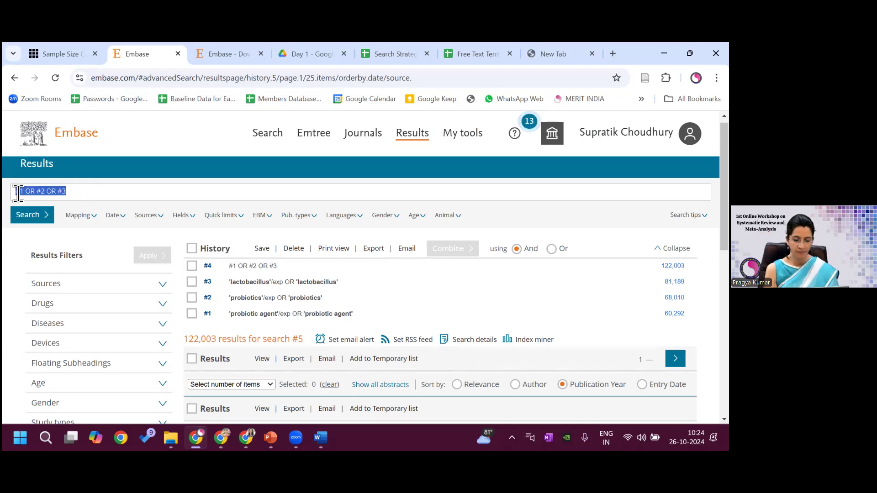
pyautogui.write('acut')
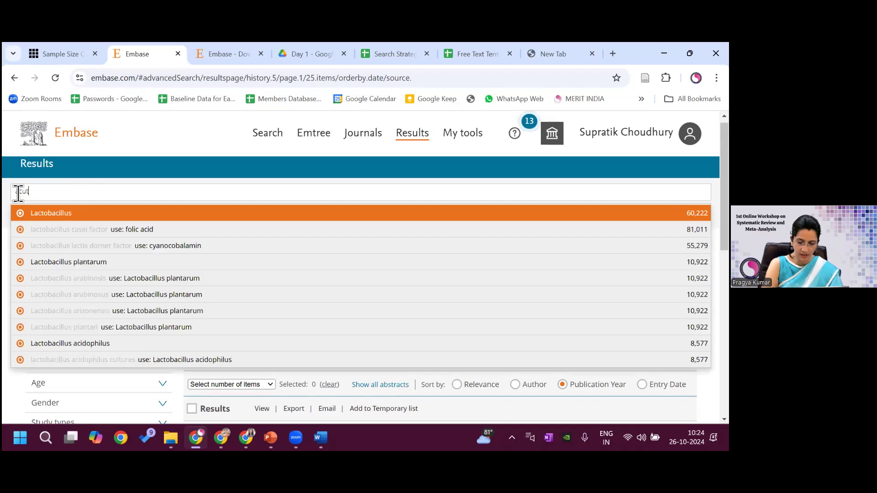
pyautogui.write("e diarrhea'")
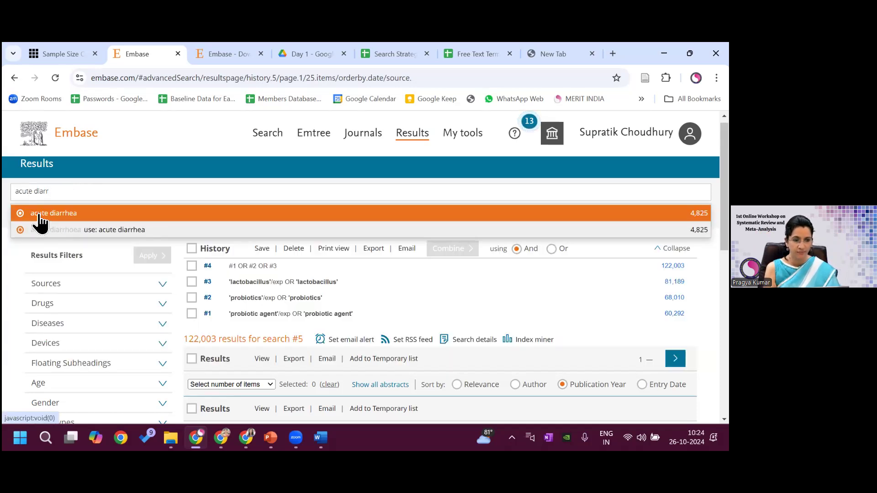
pyautogui.click(37, 213)
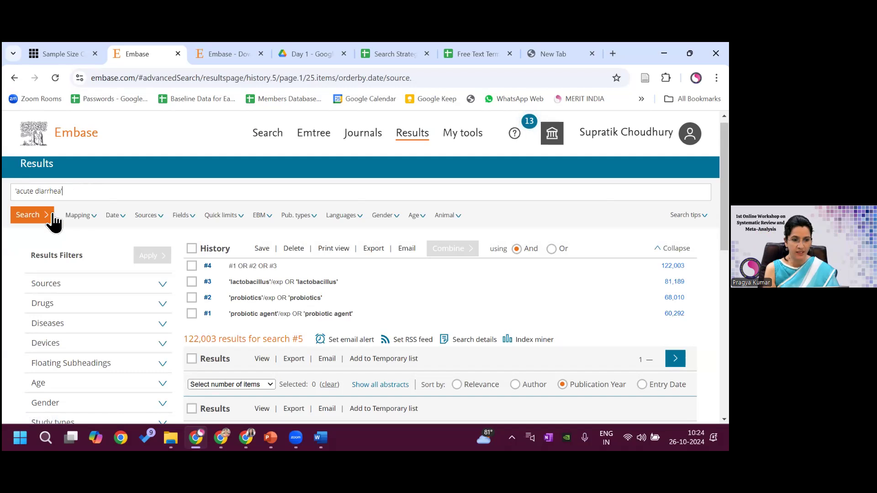
# - Run the 'acute diarrhea' search with preferred-term mapping, free text in all fields, narrower-term explosion and searching as broadly as possible enabled
pyautogui.click(87, 220)
pyautogui.click(15, 257)
pyautogui.click(16, 268)
pyautogui.click(16, 279)
pyautogui.click(16, 291)
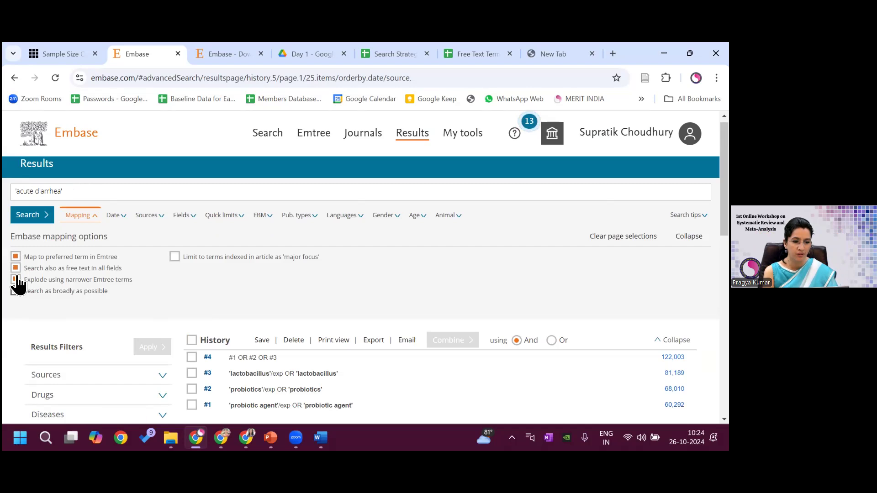
pyautogui.click(26, 221)
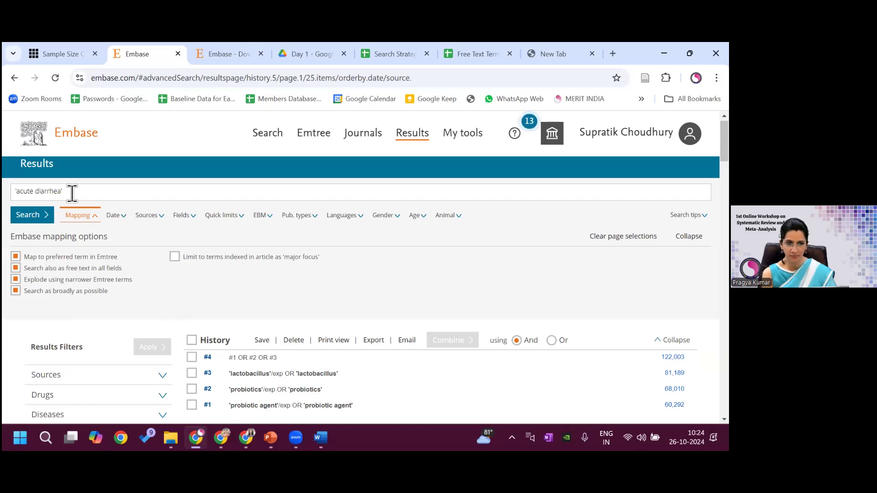
# - Enter the alternative spelling "acute diarrhoea" as the query to check which Emtree term is suggested for it
pyautogui.moveTo(72, 193); pyautogui.dragTo(17, 192)
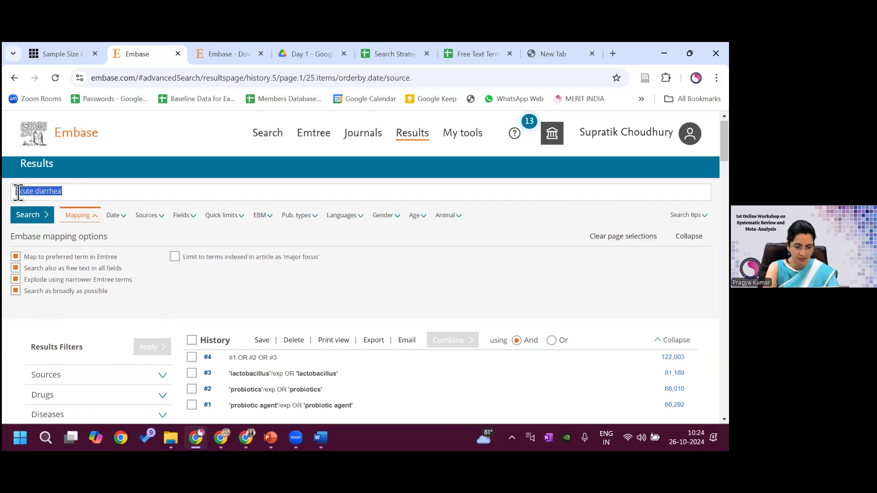
pyautogui.press('BackSpace')
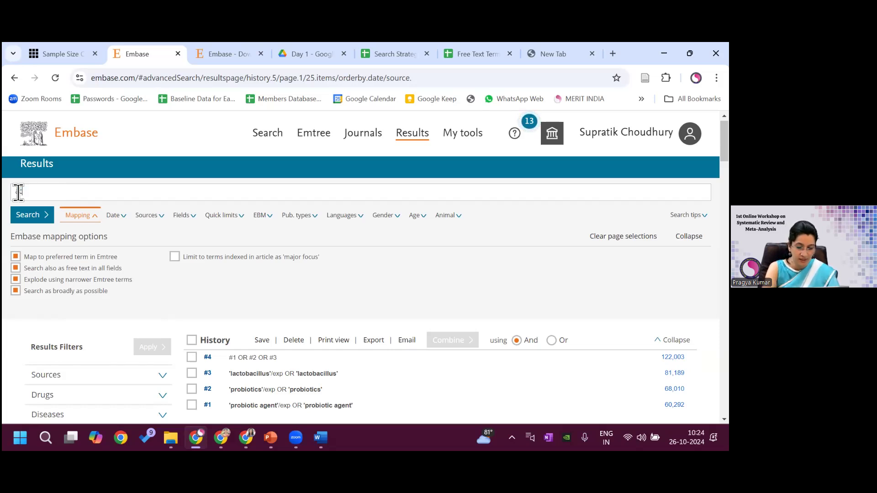
pyautogui.write('cute')
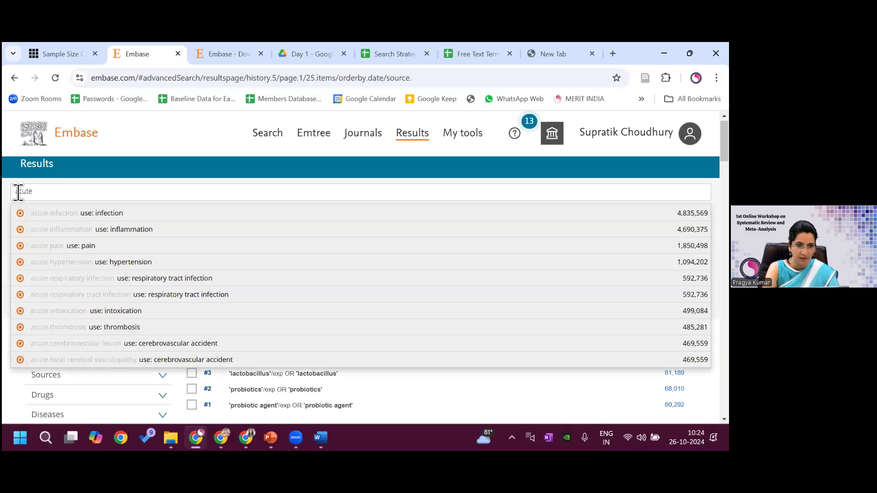
pyautogui.write(' dia')
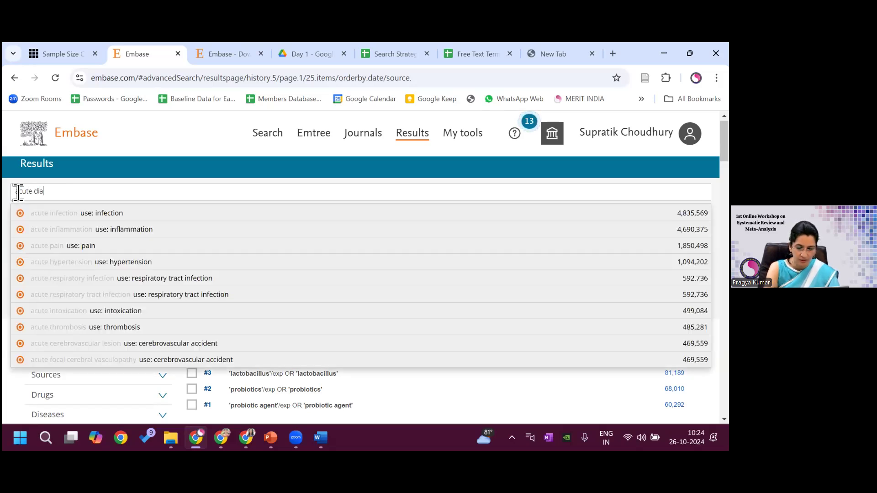
pyautogui.write('arrhoea')
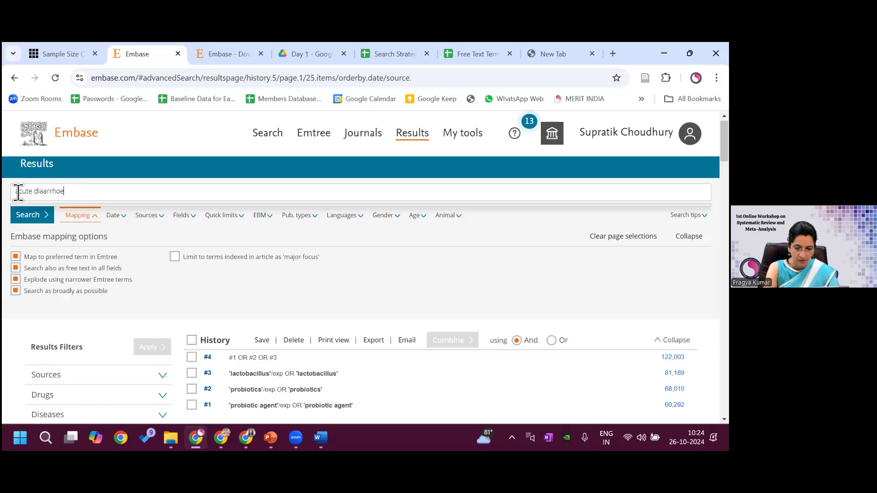
pyautogui.press('BackSpace')
pyautogui.press('BackSpace')
pyautogui.press('BackSpace')
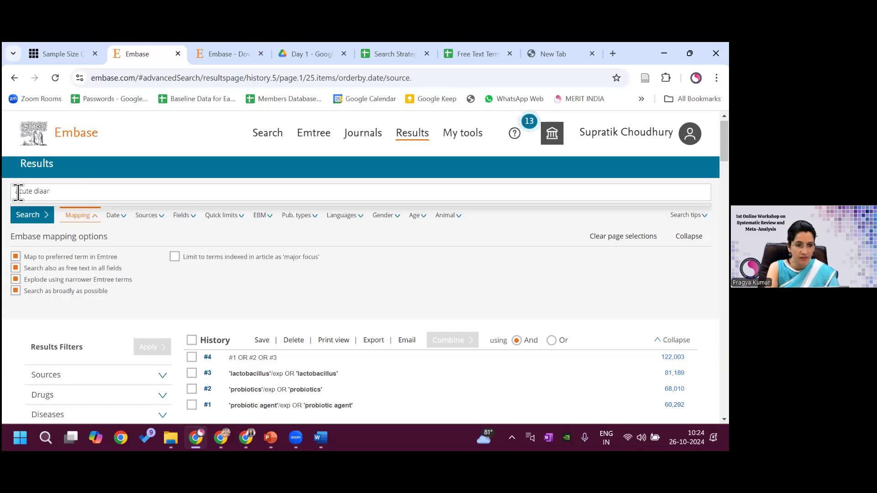
pyautogui.press('BackSpace')
pyautogui.write('rr')
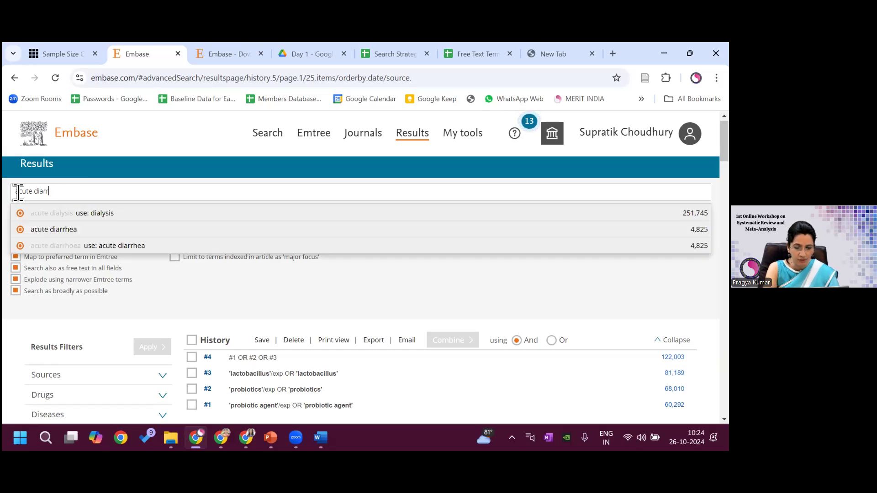
pyautogui.write('hoea')
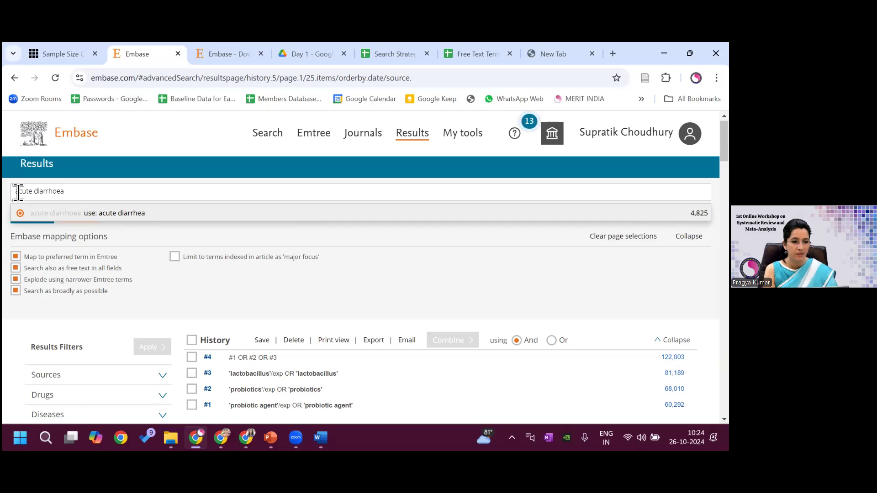
pyautogui.press('Down')
# - Change the query to the suggested Emtree term acute gastroenteritis and run the search with all four broad mapping options enabled
pyautogui.moveTo(84, 191); pyautogui.dragTo(35, 192)
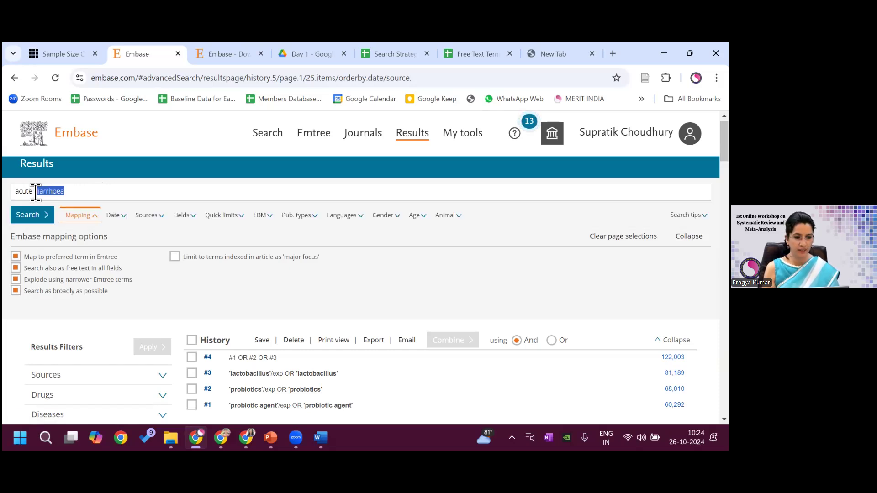
pyautogui.write('gast')
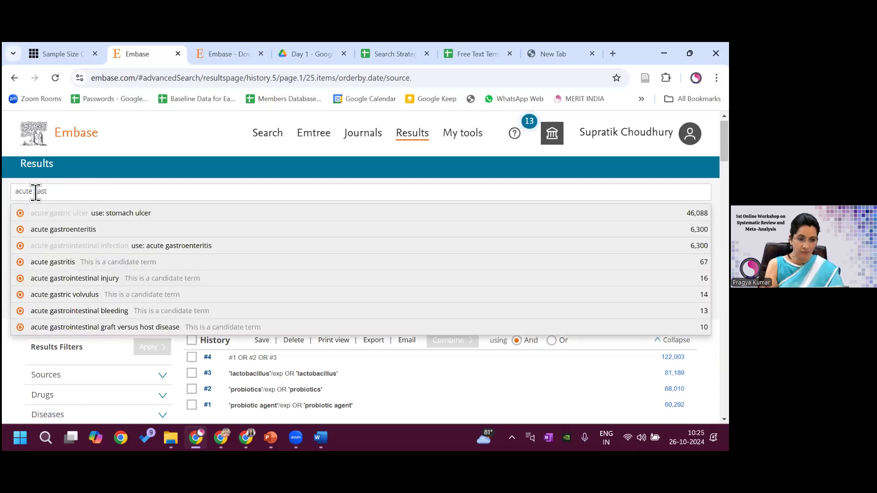
pyautogui.click(60, 228)
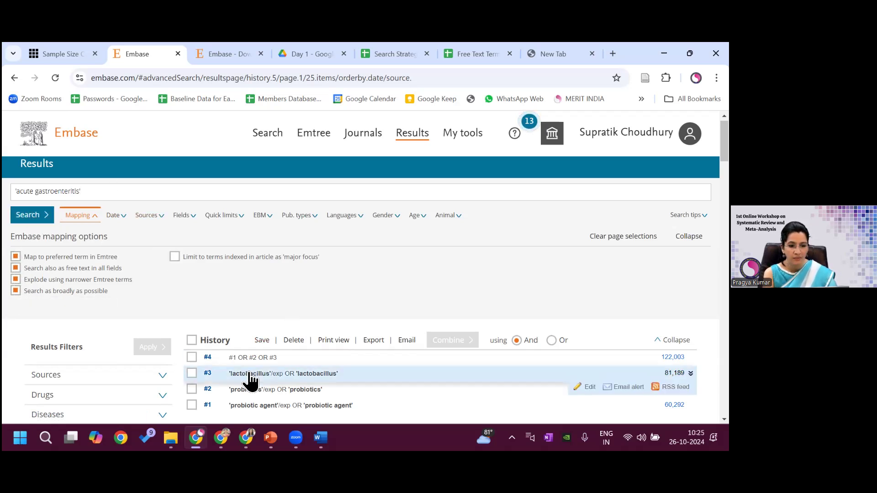
pyautogui.click(32, 216)
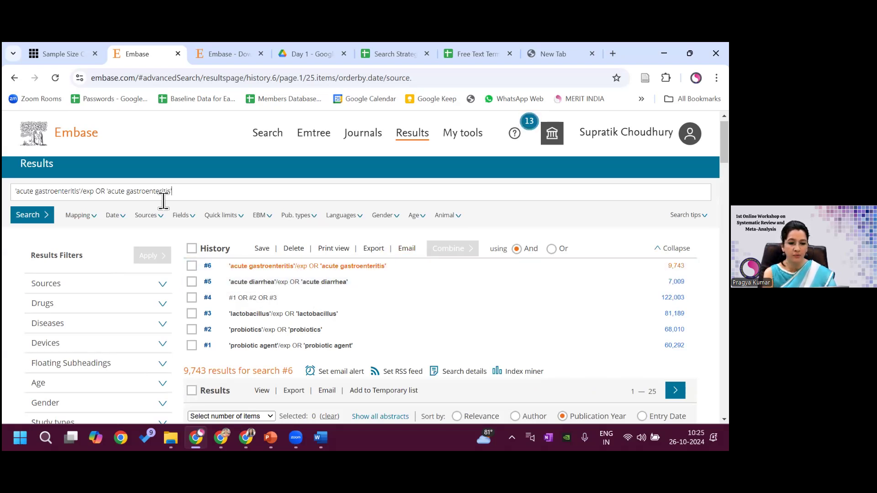
# - Replace the query with "diarrhea" and choose the suggested Emtree term diarrhea
pyautogui.moveTo(173, 192); pyautogui.dragTo(17, 192)
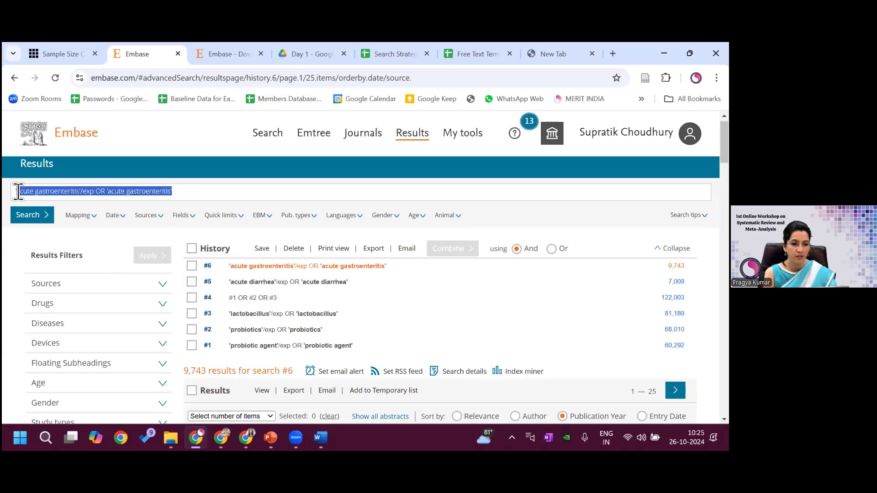
pyautogui.write('diarrhea')
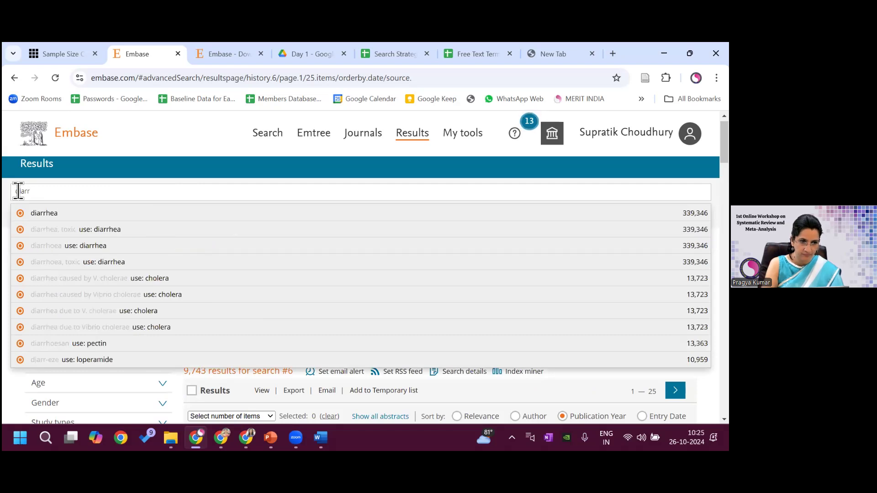
pyautogui.click(54, 216)
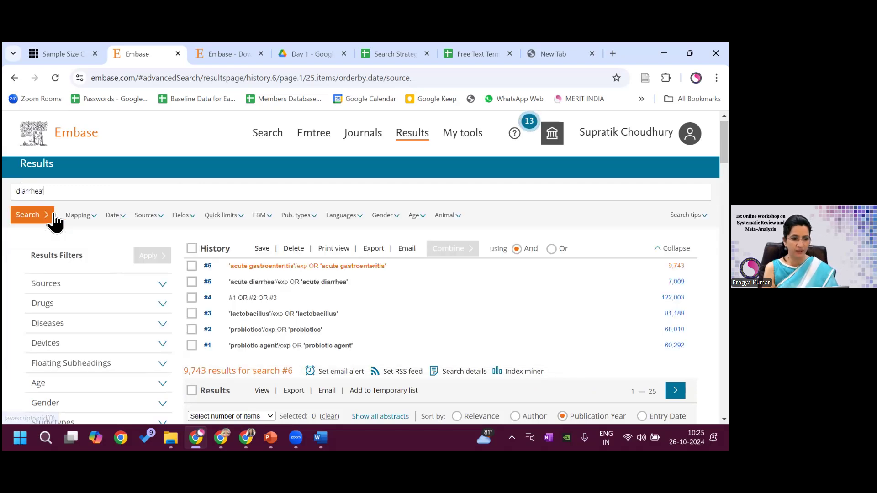
# - Enable preferred-term mapping, free text in all fields and explosion using narrower Emtree terms for the 'diarrhea' search
pyautogui.click(93, 219)
pyautogui.click(15, 256)
pyautogui.click(16, 268)
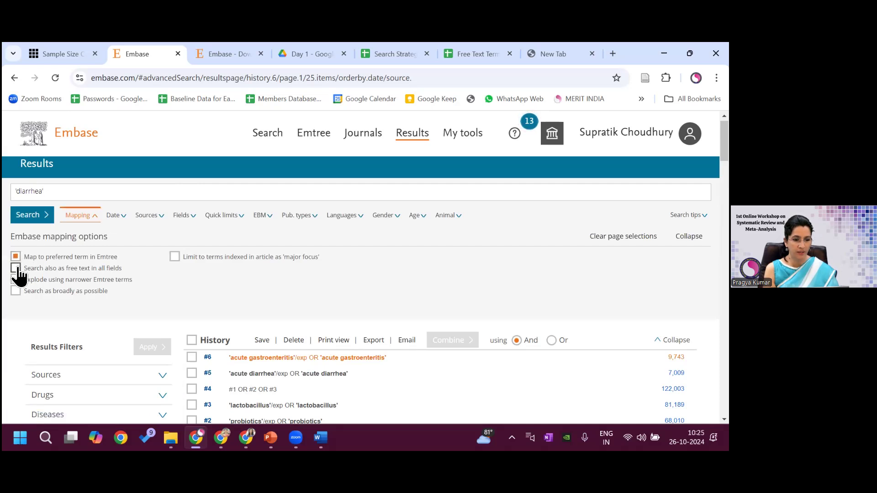
pyautogui.click(16, 280)
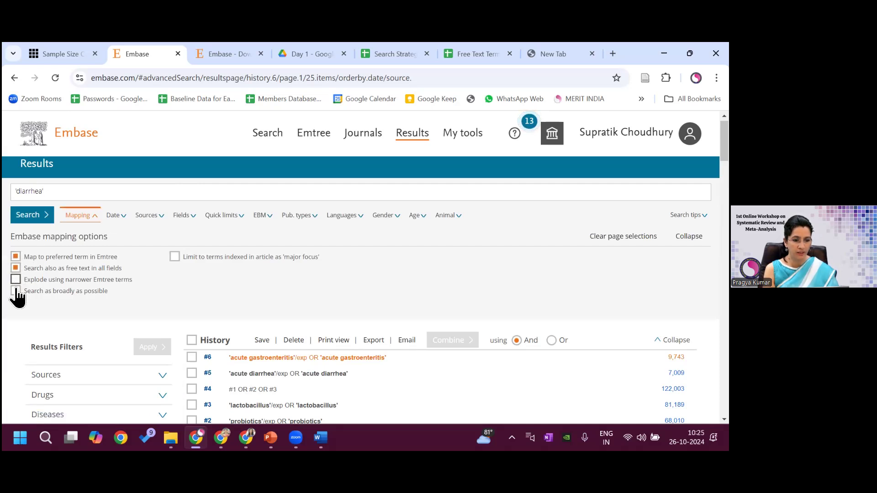
# - Run the mapped 'diarrhea' search and combine history searches #5, #6 and #7 with OR
pyautogui.click(29, 218)
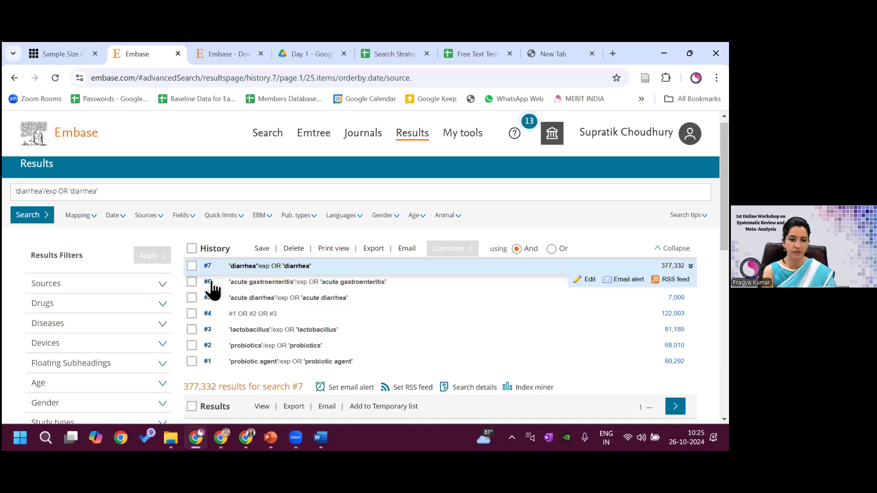
pyautogui.click(192, 299)
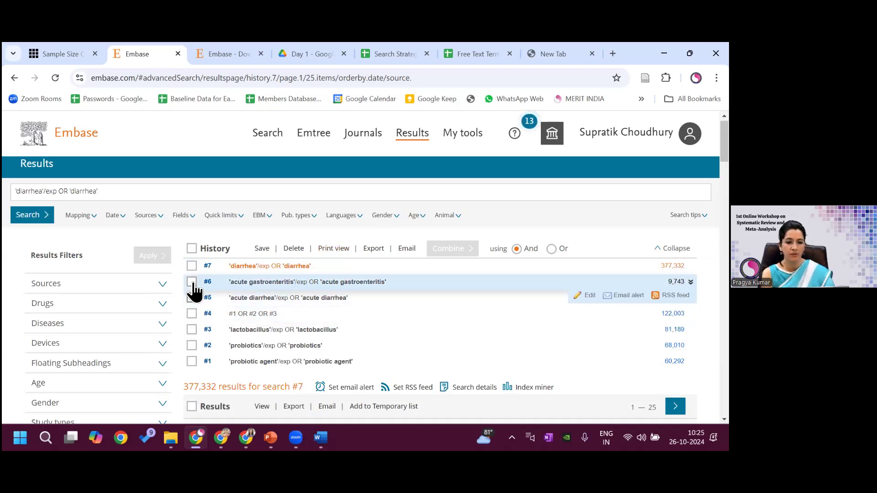
pyautogui.click(191, 282)
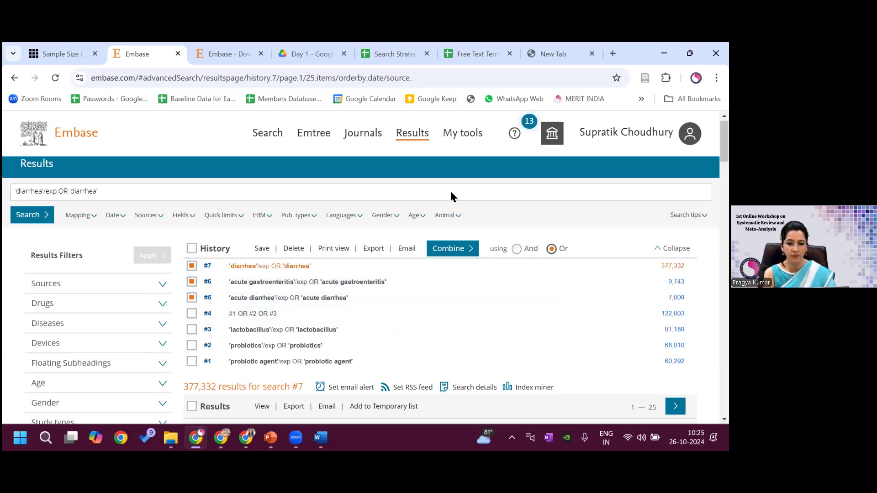
pyautogui.click(445, 251)
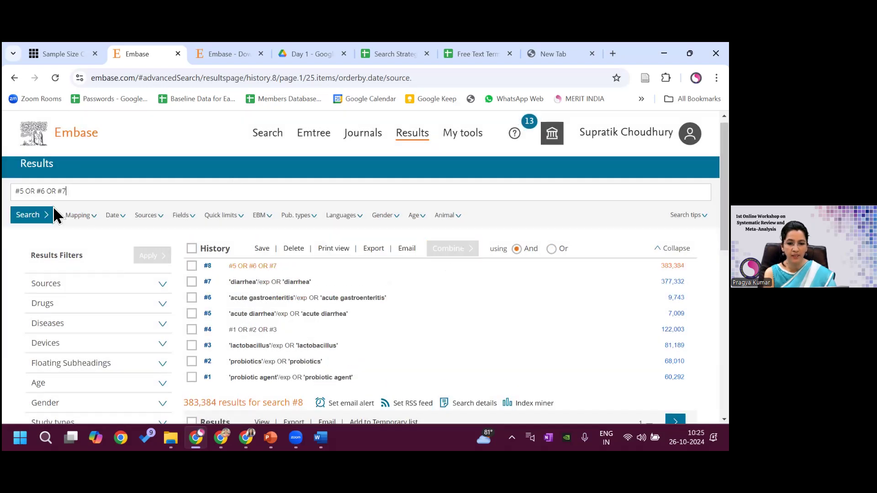
# - Search for 'child' with preferred-term mapping, free text in all fields, explosion to narrower Emtree terms and broadest possible search enabled
pyautogui.moveTo(78, 192); pyautogui.dragTo(9, 196)
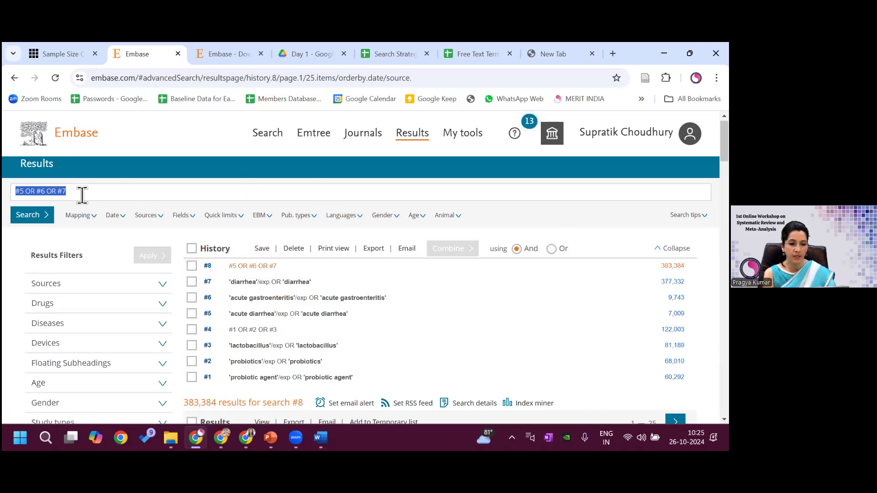
pyautogui.press('BackSpace')
pyautogui.write('child')
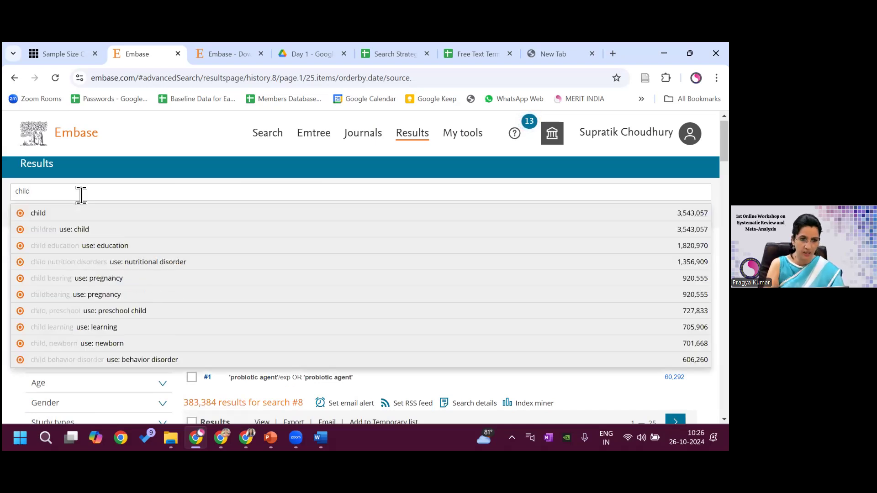
pyautogui.click(57, 214)
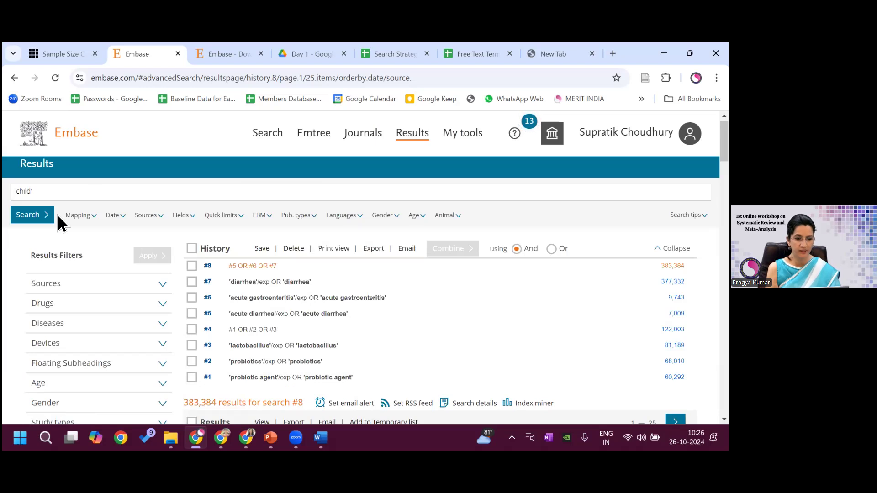
pyautogui.click(94, 222)
pyautogui.click(20, 257)
pyautogui.click(16, 279)
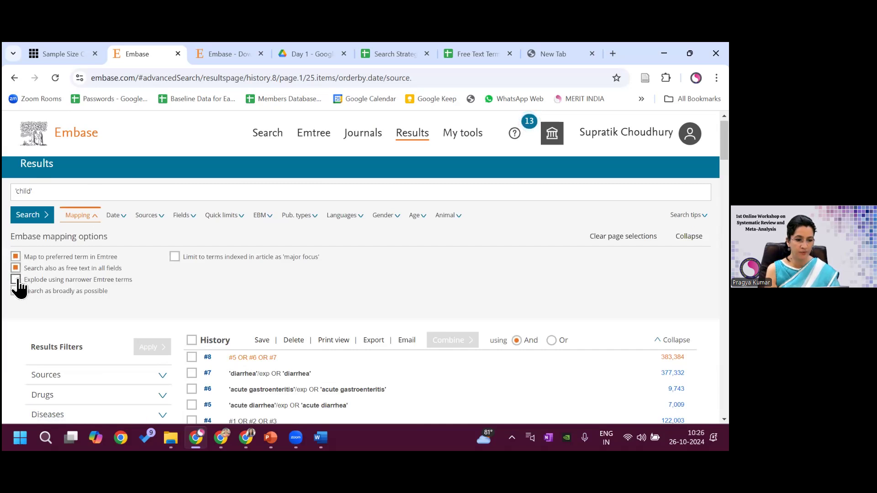
pyautogui.click(16, 291)
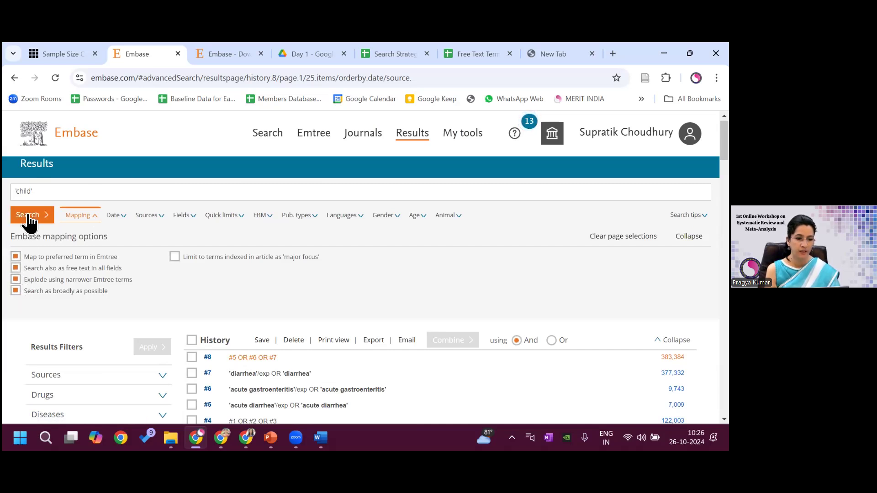
pyautogui.click(28, 216)
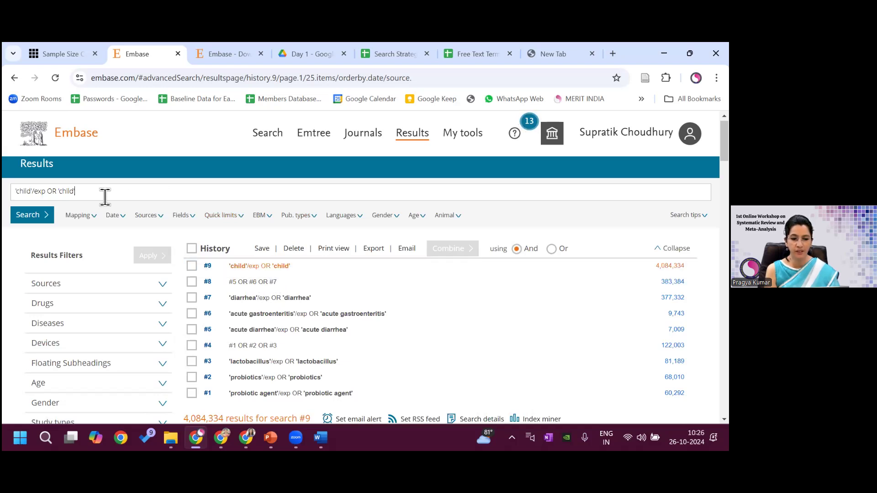
# - Replace the query with children and run it as a plain search without mapping options
pyautogui.moveTo(104, 195); pyautogui.dragTo(5, 201)
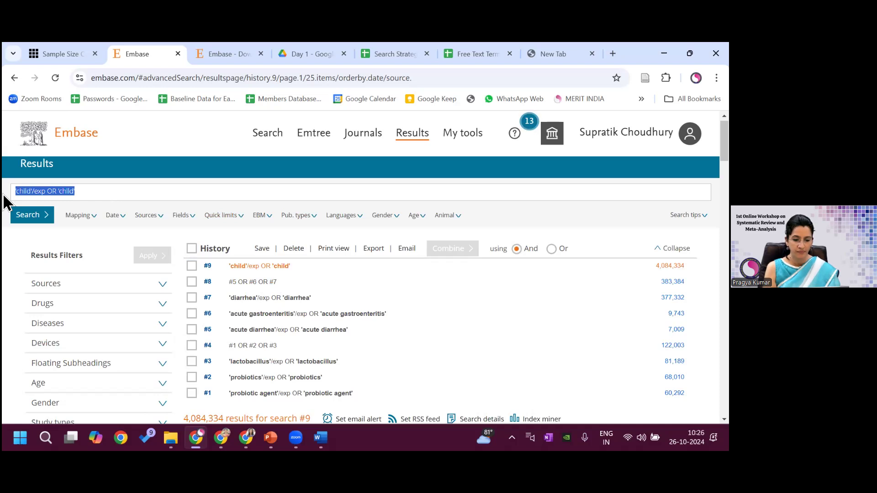
pyautogui.write('children')
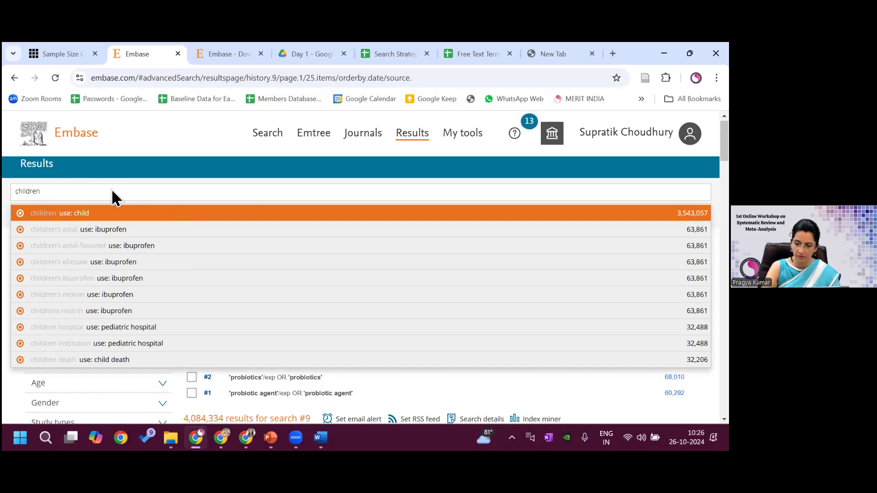
pyautogui.press('Return')
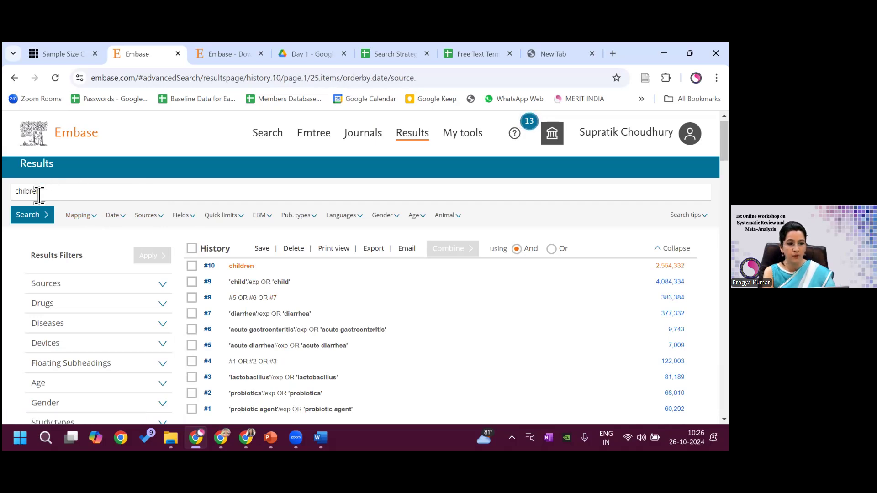
# - Rerun the children search with preferred-term mapping, free text in all fields, narrower Emtree term explosion and broadest possible search enabled
pyautogui.click(94, 218)
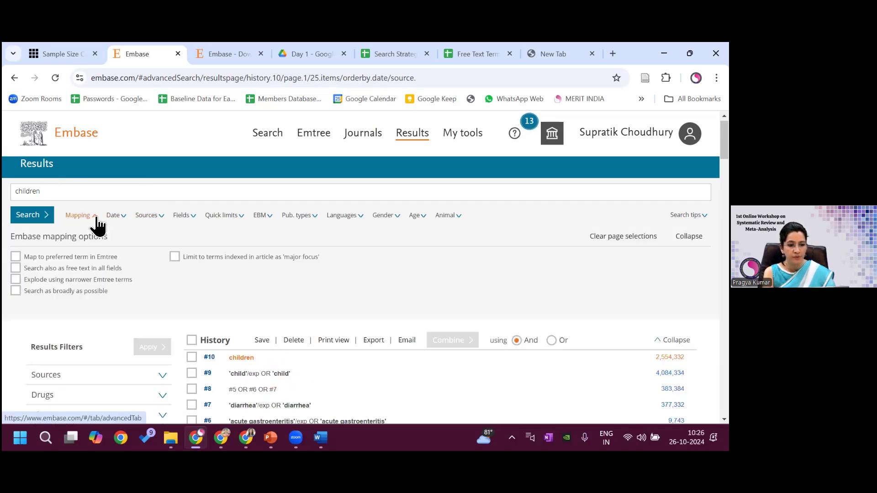
pyautogui.click(16, 257)
pyautogui.click(16, 268)
pyautogui.click(16, 279)
pyautogui.click(16, 291)
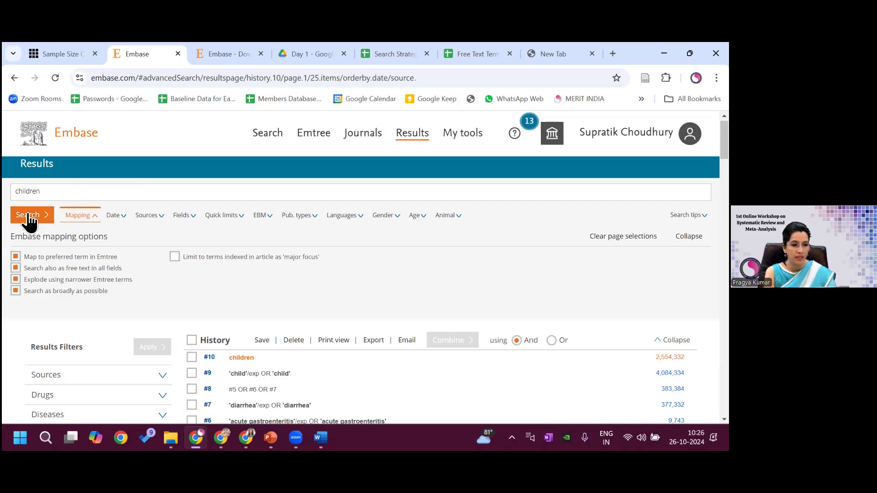
pyautogui.click(28, 219)
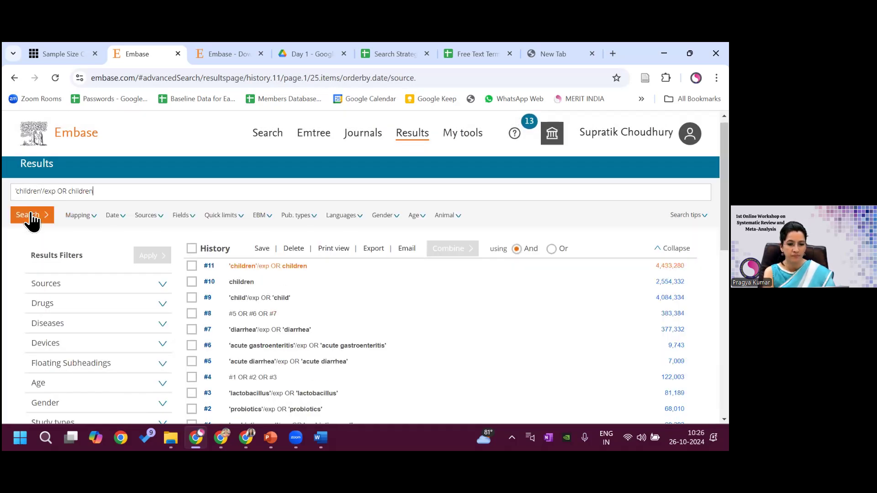
# - Delete the plain, unmapped children search #10 from the search history
pyautogui.click(192, 282)
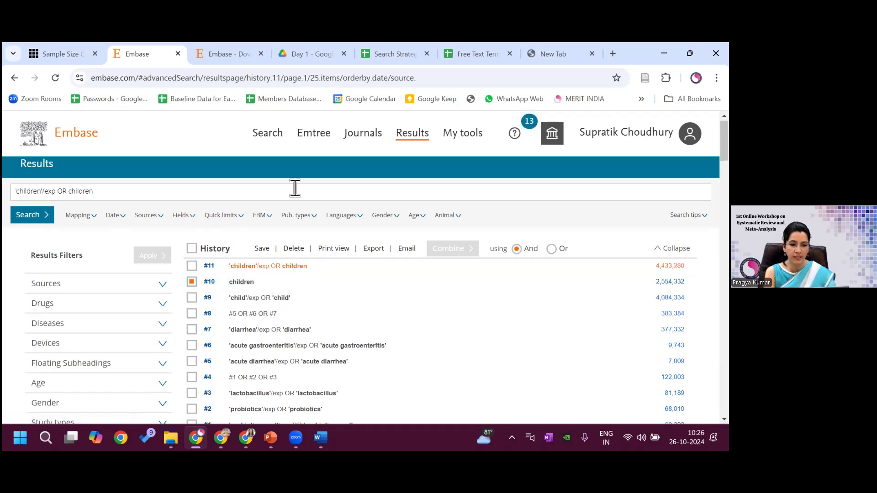
pyautogui.click(292, 249)
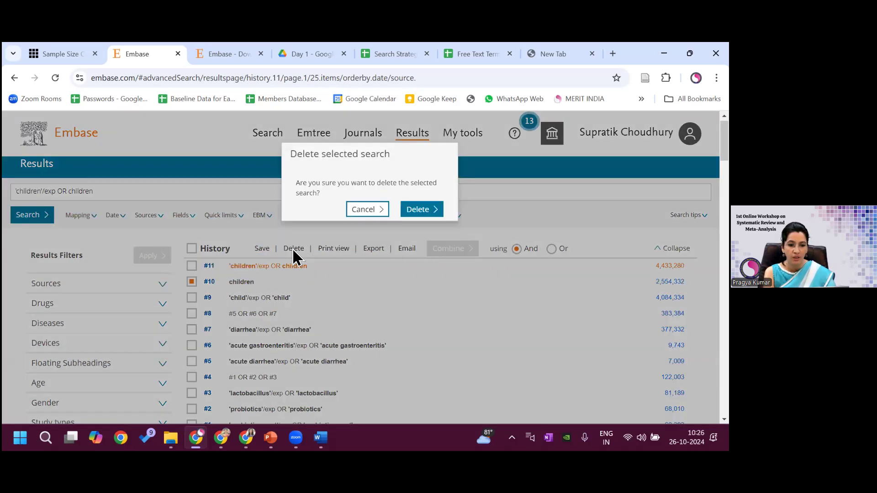
pyautogui.click(417, 210)
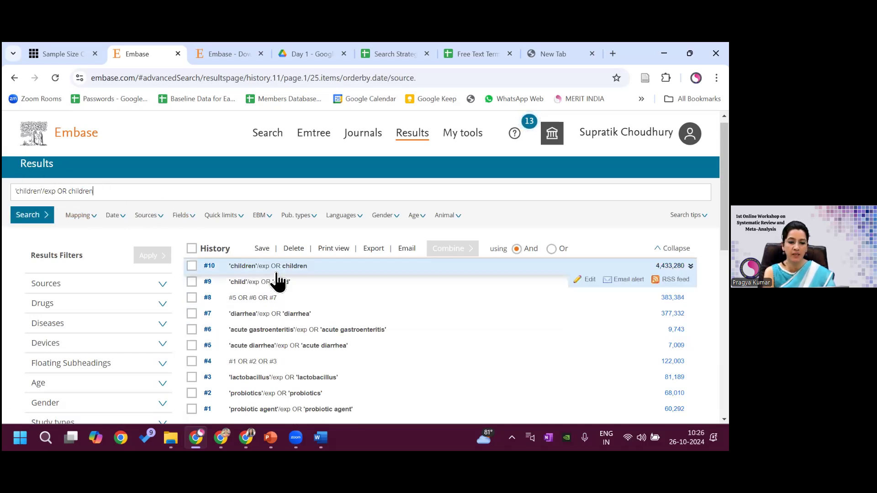
# - Combine the child and children searches (#9 and #10) with OR, and delete the duplicate combination #12 from the history
pyautogui.click(192, 267)
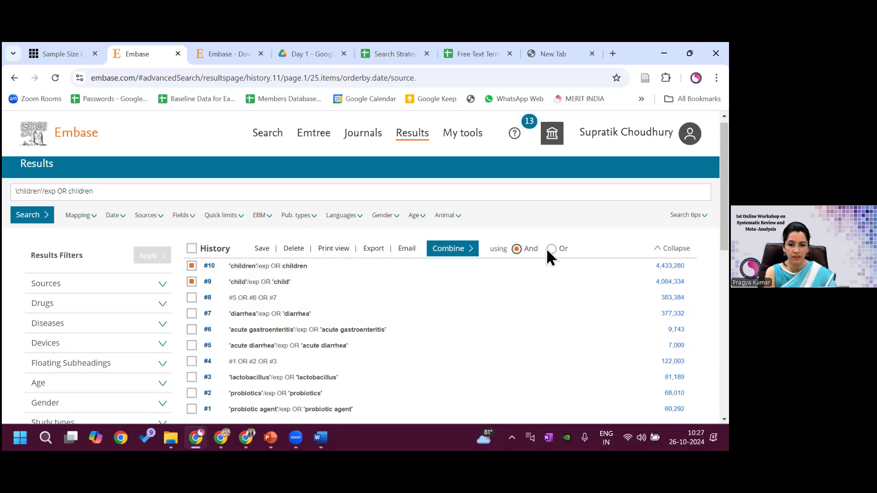
pyautogui.click(452, 253)
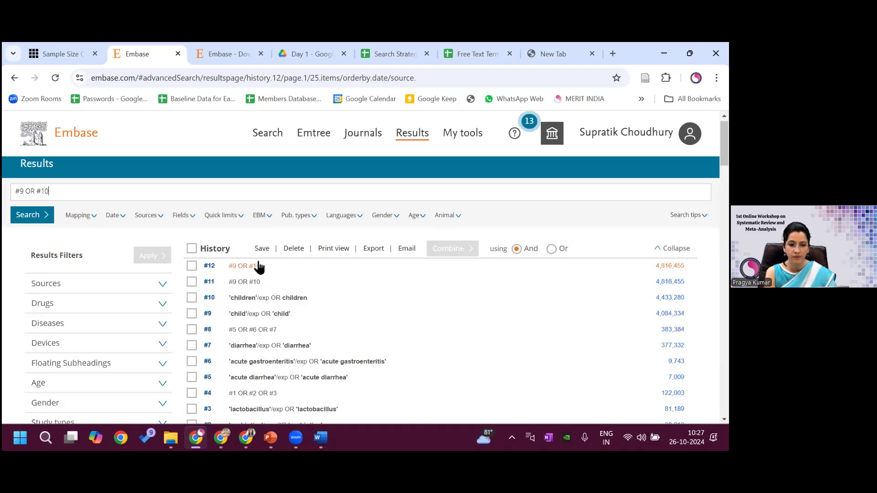
pyautogui.click(192, 266)
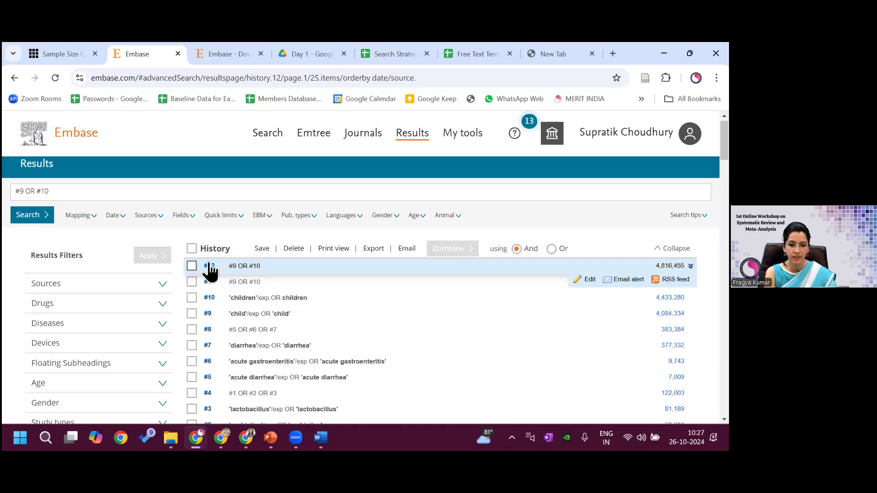
pyautogui.click(294, 249)
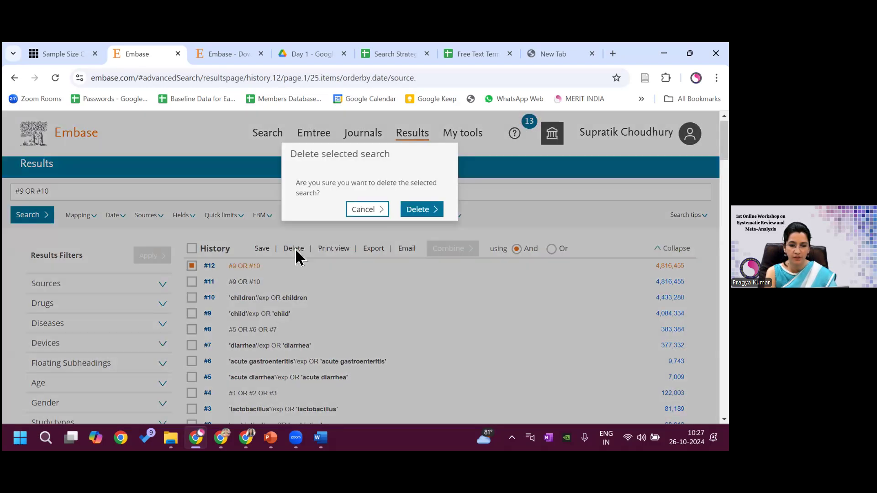
pyautogui.click(419, 213)
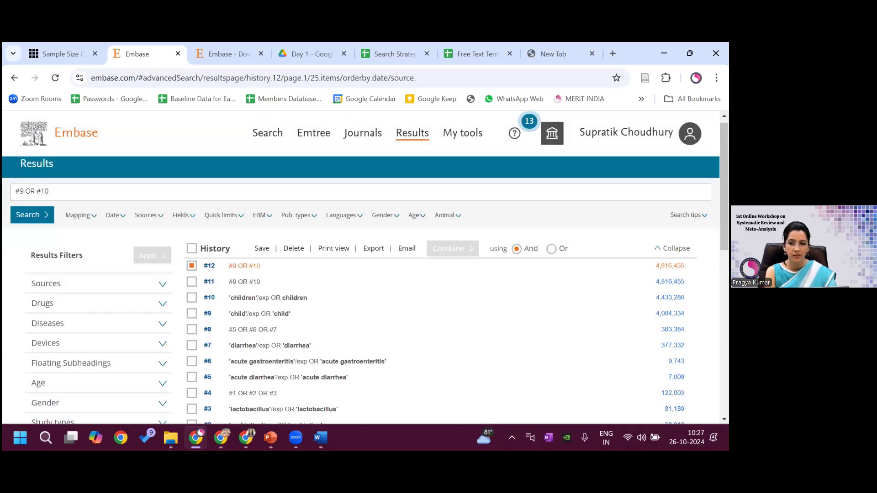
# - Combine the three concept searches #4, #8 and #11 with AND
pyautogui.scroll(-1, 489, 209)
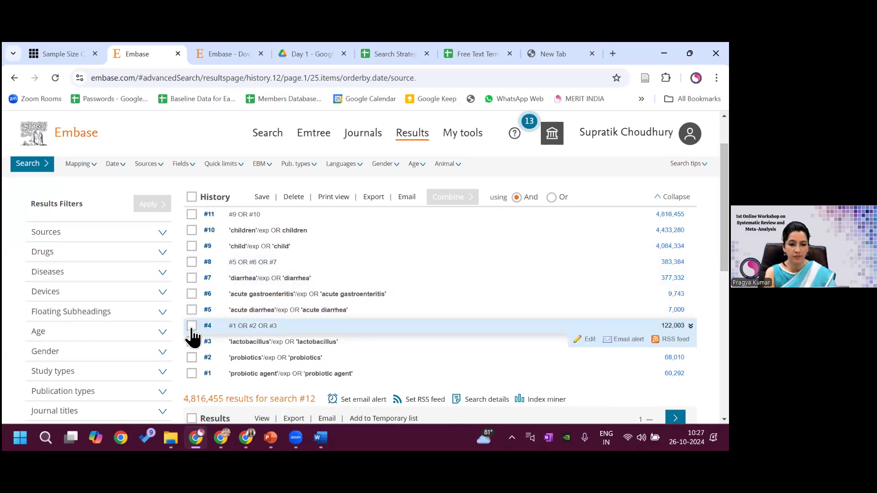
pyautogui.click(192, 262)
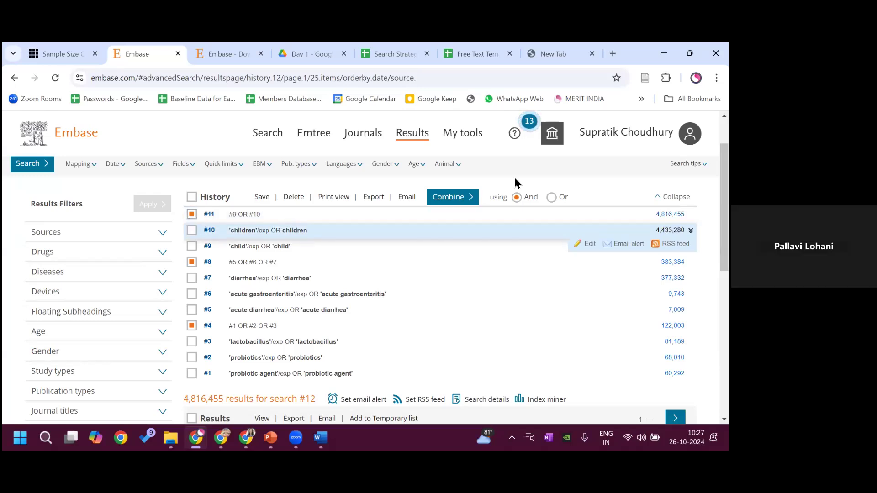
pyautogui.click(456, 209)
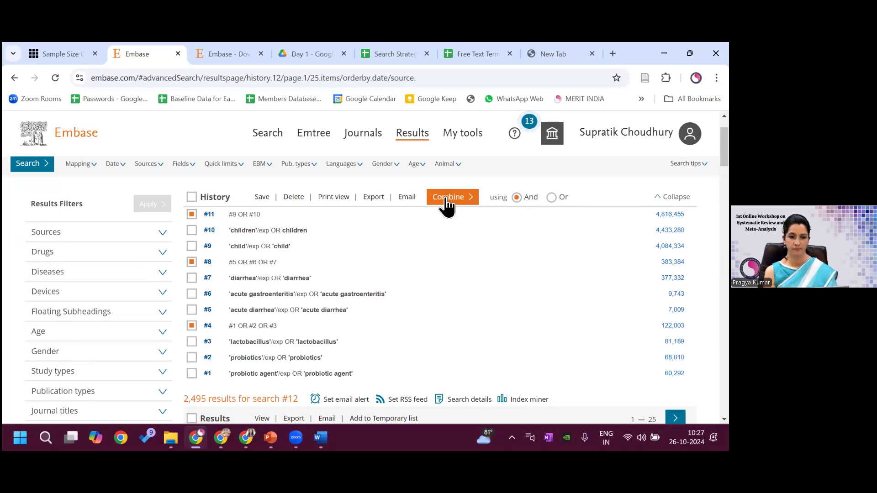
pyautogui.click(446, 199)
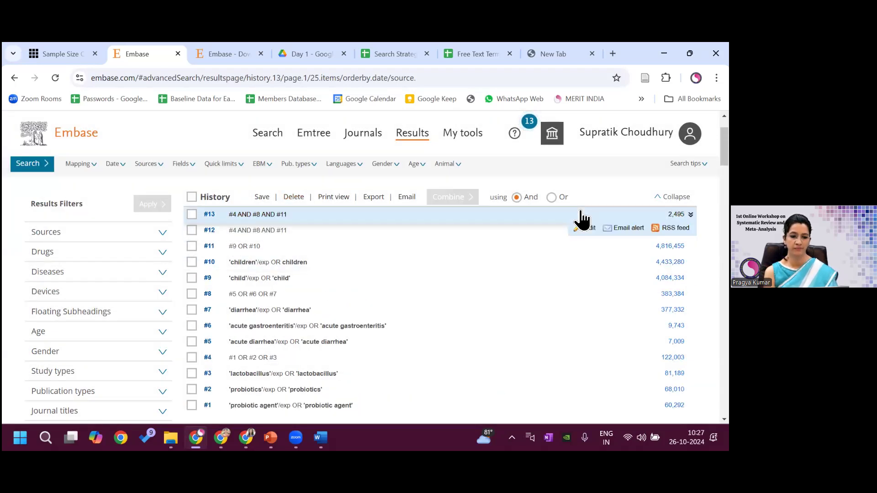
# - Delete the duplicate AND combination #13 from the search history
pyautogui.click(191, 214)
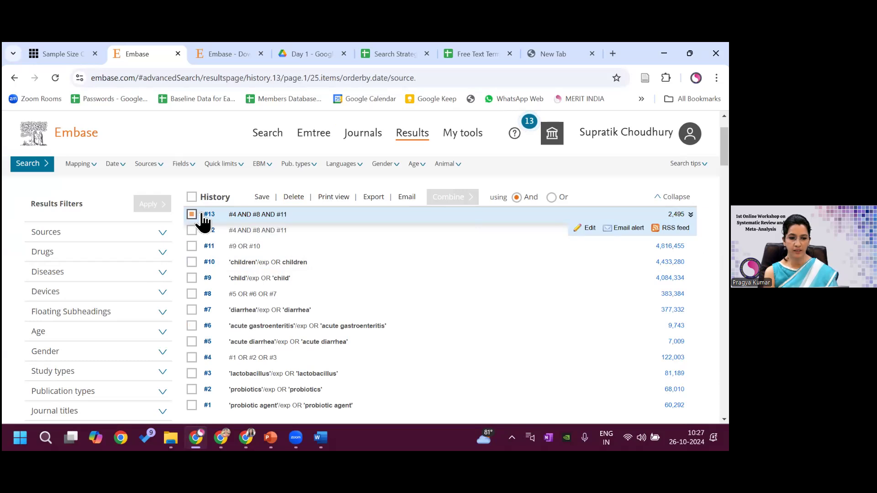
pyautogui.click(294, 196)
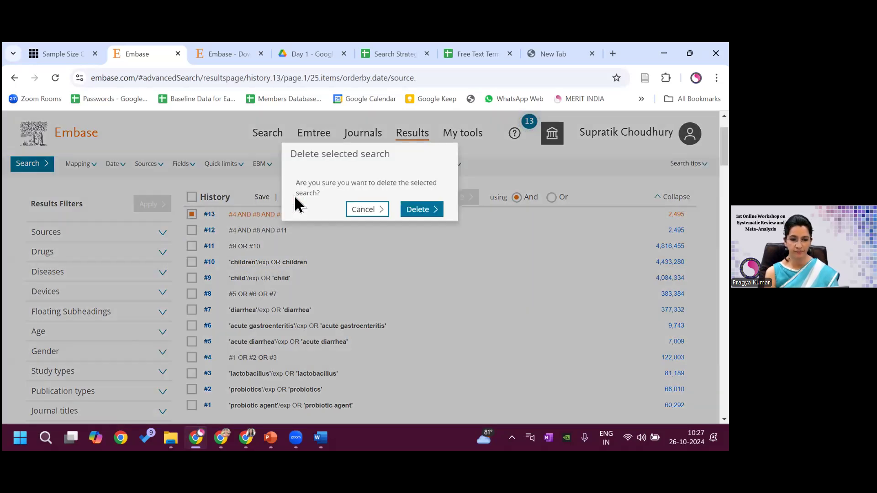
pyautogui.click(426, 209)
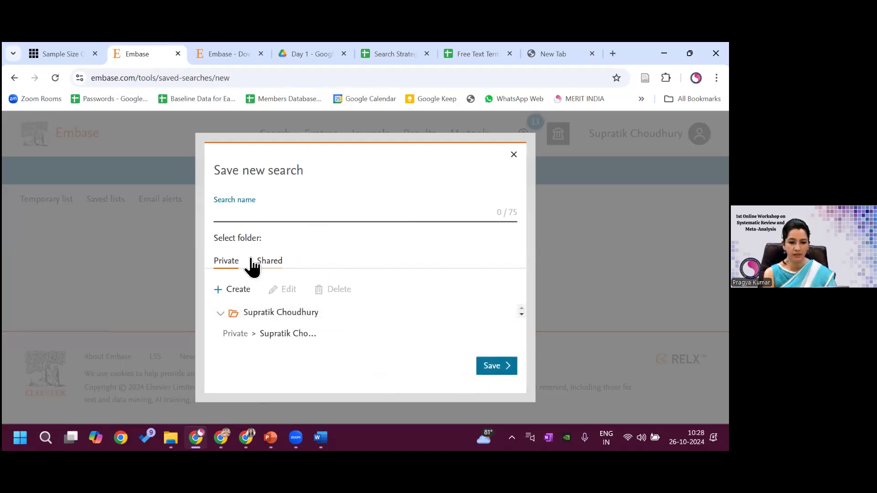
# - Create a private folder named with the person's first name and save the search history in it without a search name
pyautogui.click(240, 292)
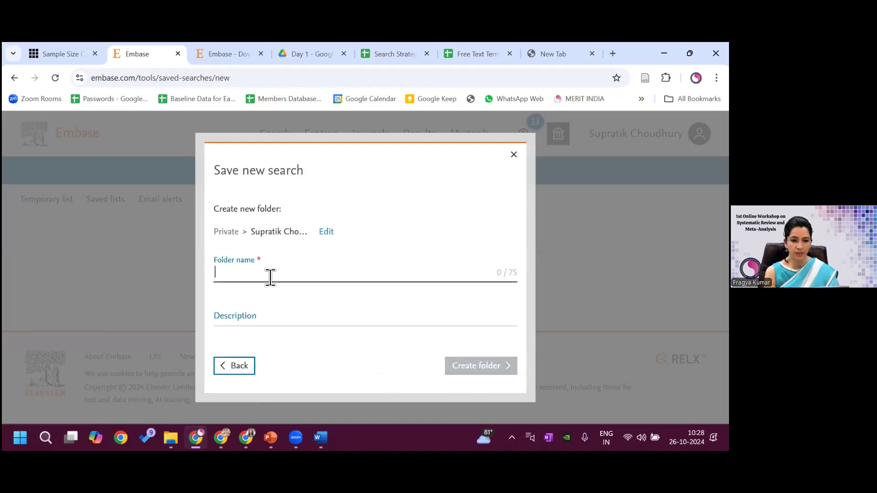
pyautogui.write('pragya')
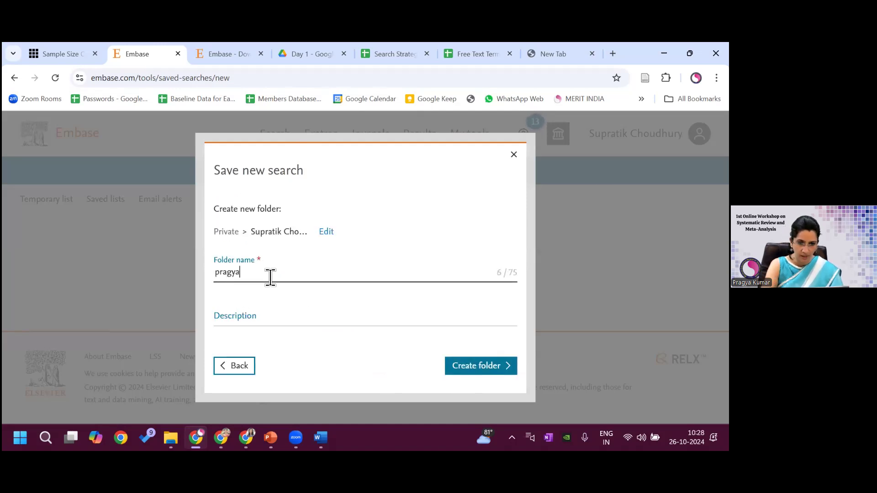
pyautogui.click(470, 371)
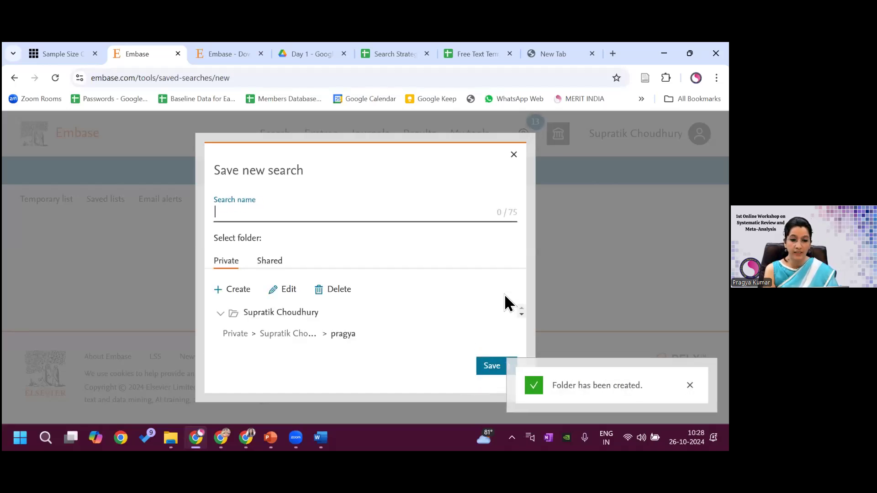
pyautogui.click(490, 368)
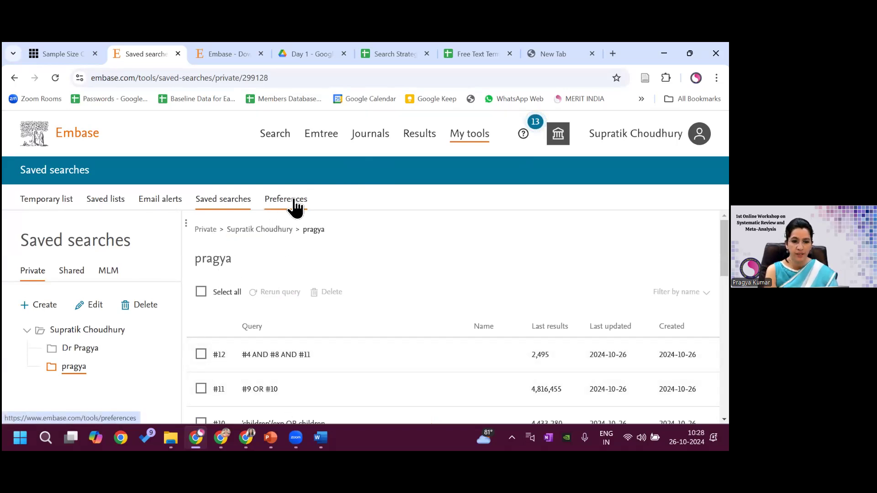
# - Return to the search results and export all searches in the history as a CSV file without expanding combined queries
pyautogui.click(425, 138)
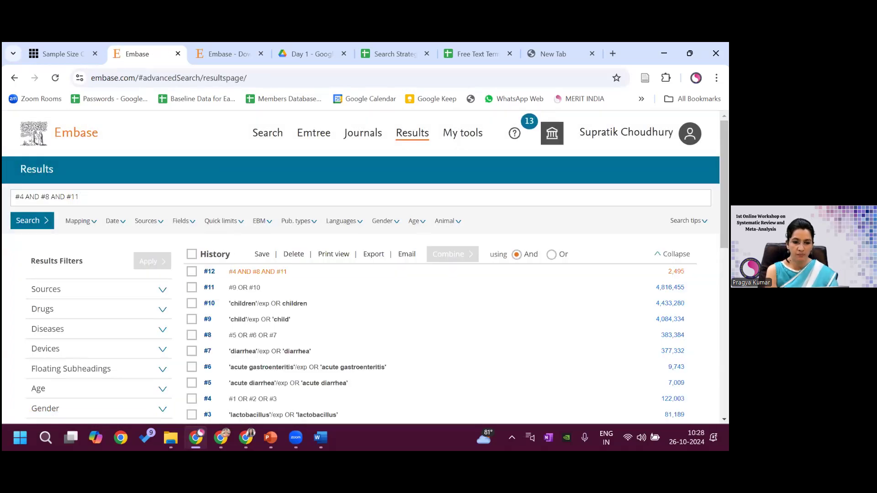
pyautogui.moveTo(724, 185); pyautogui.dragTo(724, 196)
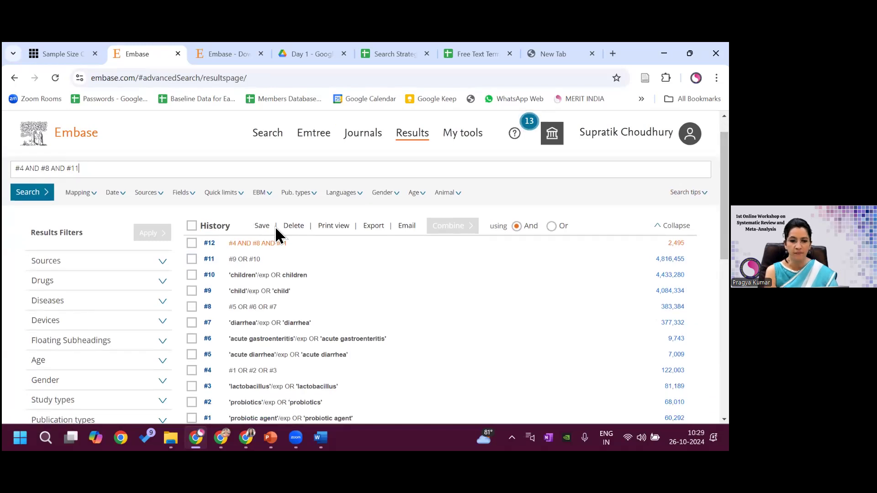
pyautogui.click(191, 226)
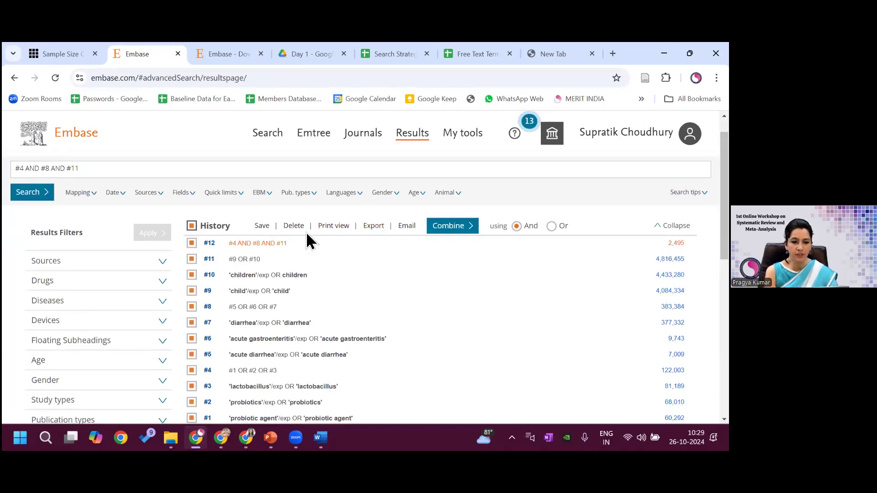
pyautogui.click(375, 226)
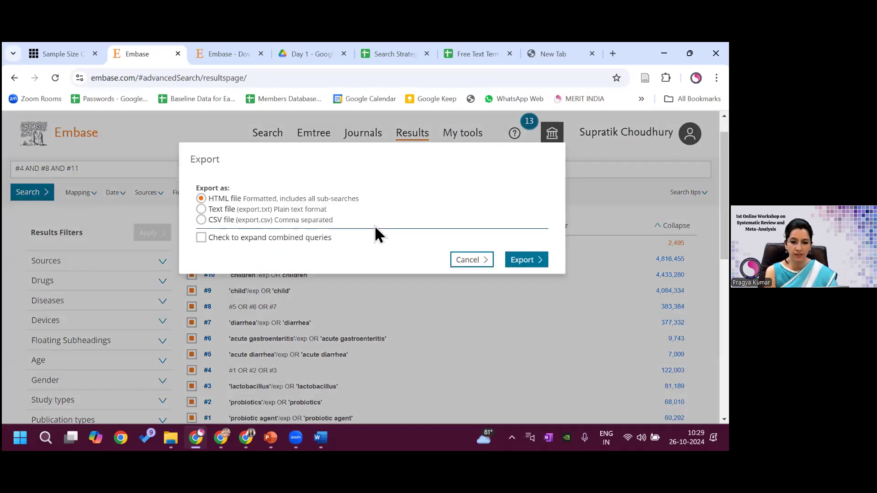
pyautogui.click(202, 220)
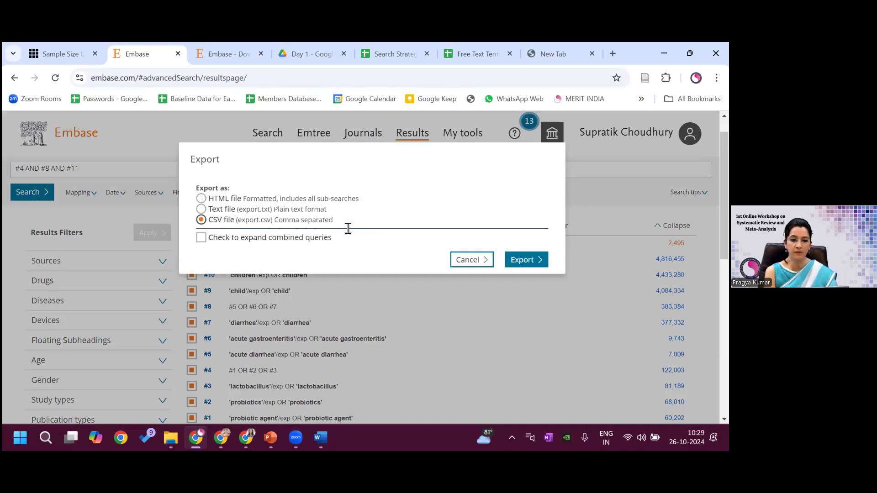
pyautogui.click(523, 261)
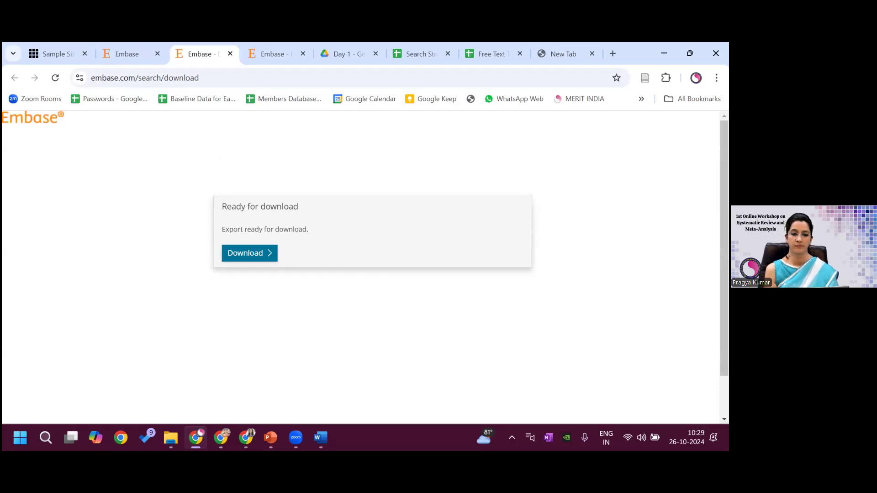
# - Download the exported search history and save it as Citation_embase_26.10.24 in the search strategy folder
pyautogui.click(250, 255)
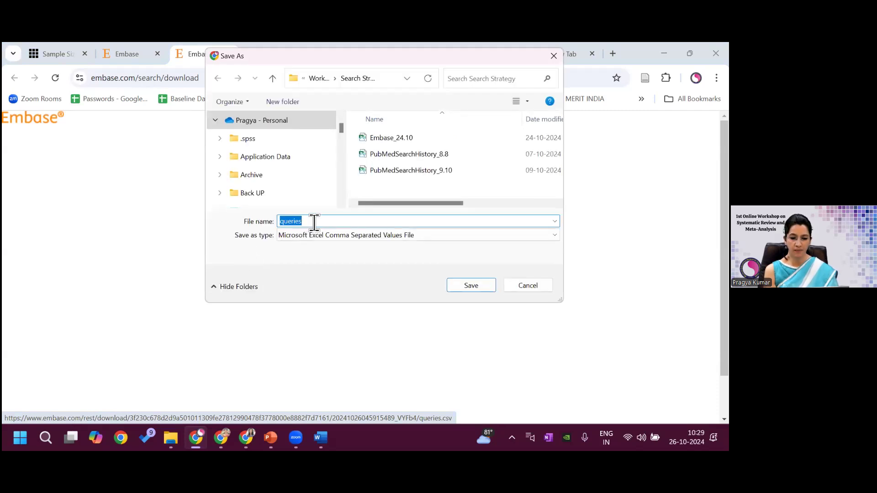
pyautogui.write('Citation')
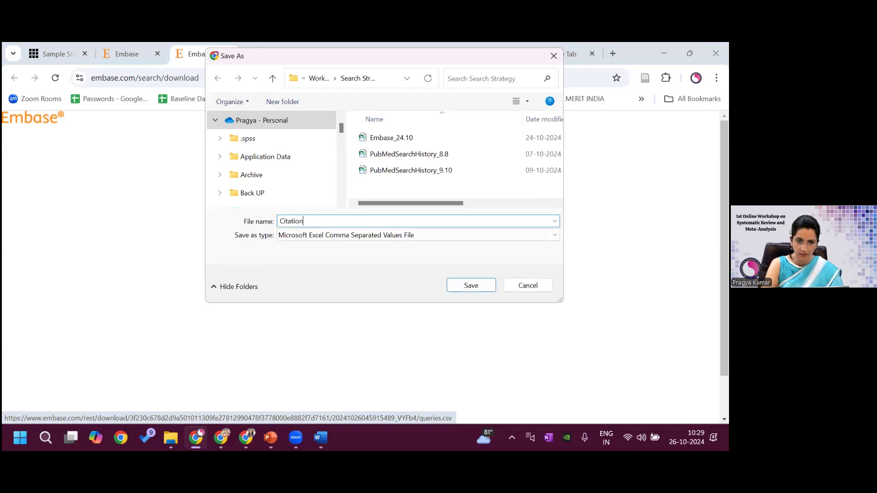
pyautogui.write('_emabse')
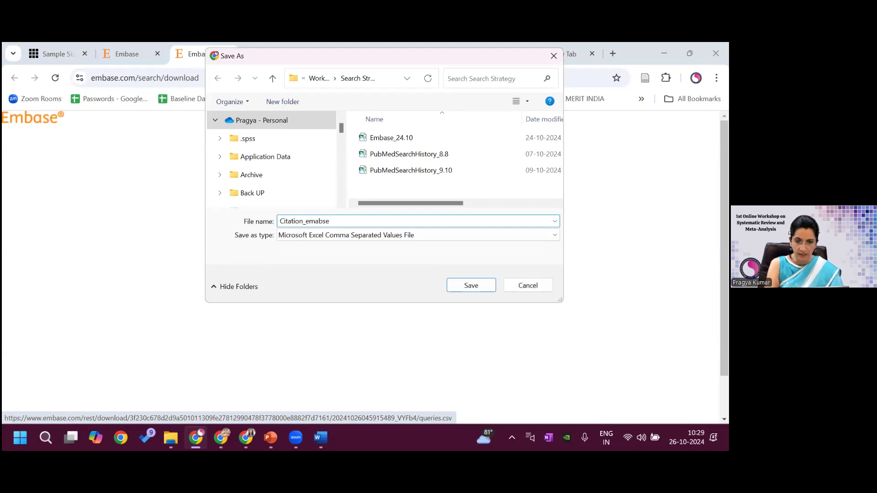
pyautogui.press('BackSpace')
pyautogui.press('BackSpace')
pyautogui.press('BackSpace')
pyautogui.press('BackSpace')
pyautogui.write('base_26.1')
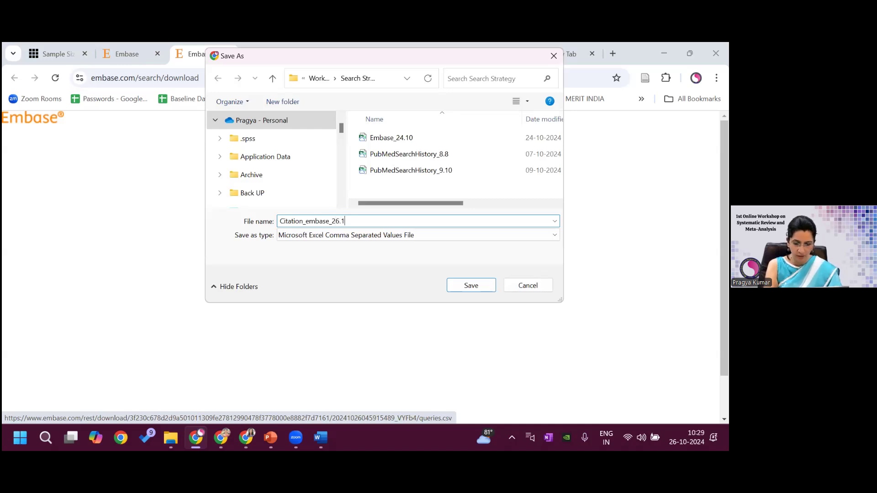
pyautogui.write('0.24')
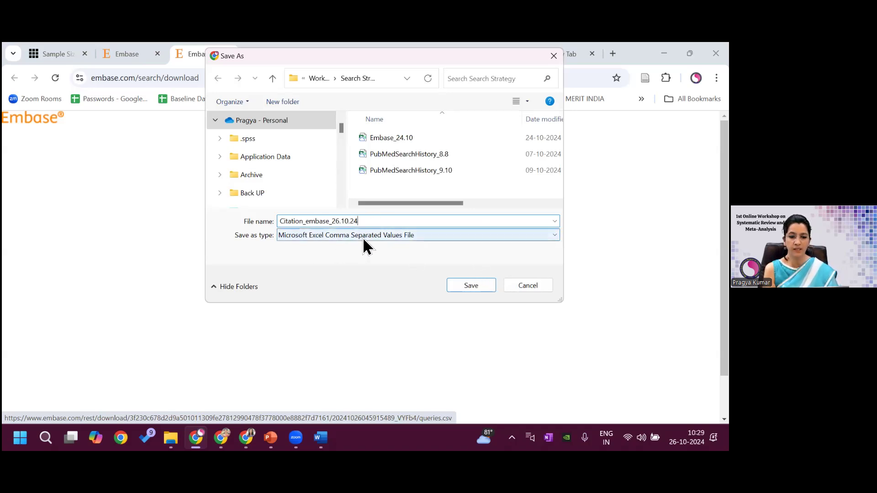
pyautogui.click(468, 286)
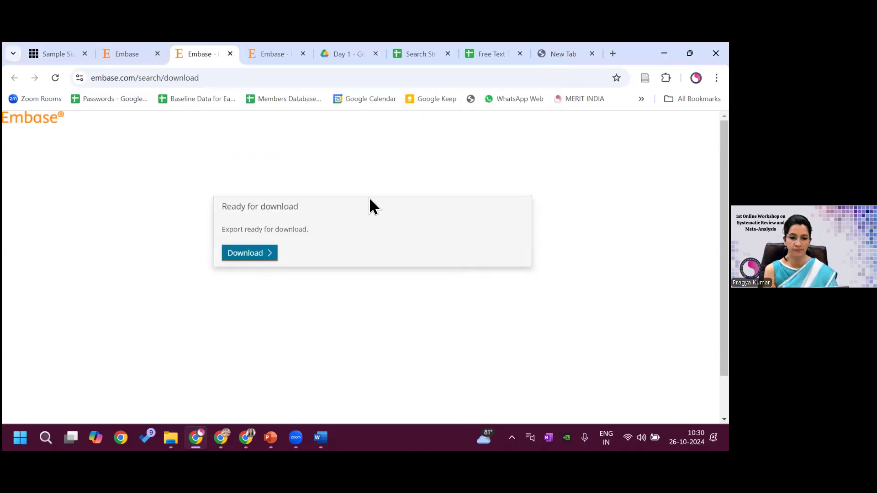
# - Return to the Embase results page and deselect all searches in the history
pyautogui.click(265, 247)
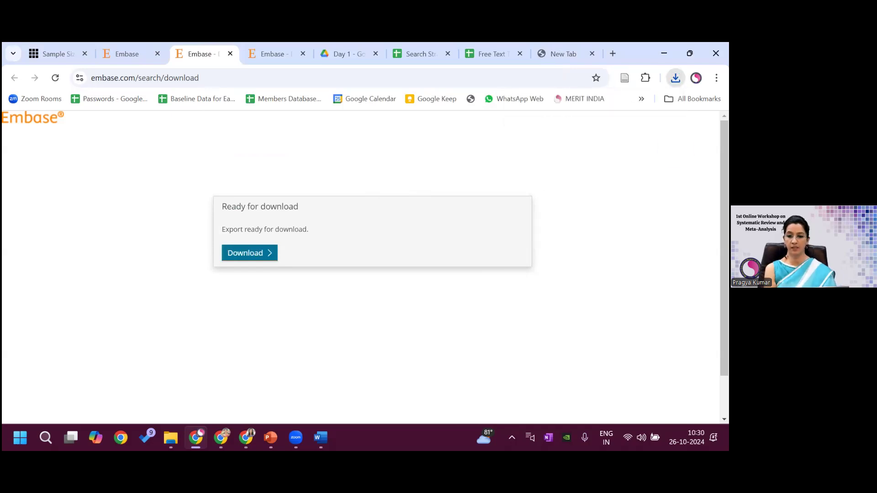
pyautogui.click(36, 122)
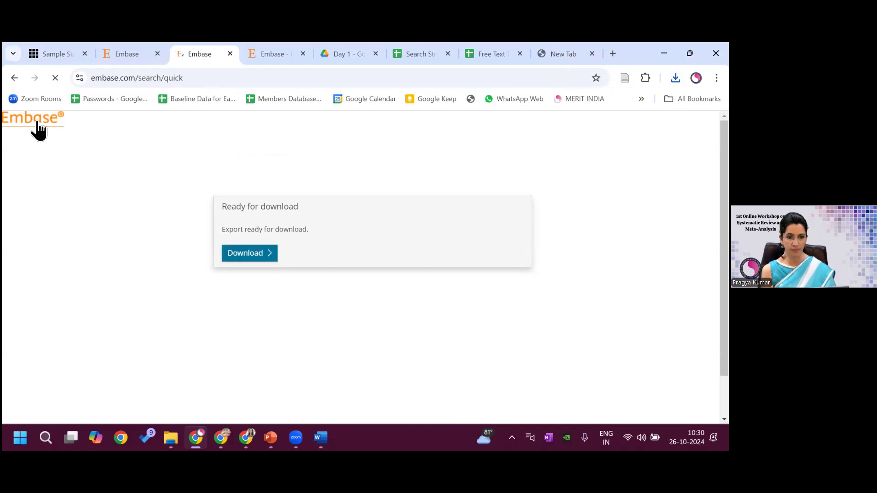
pyautogui.click(97, 61)
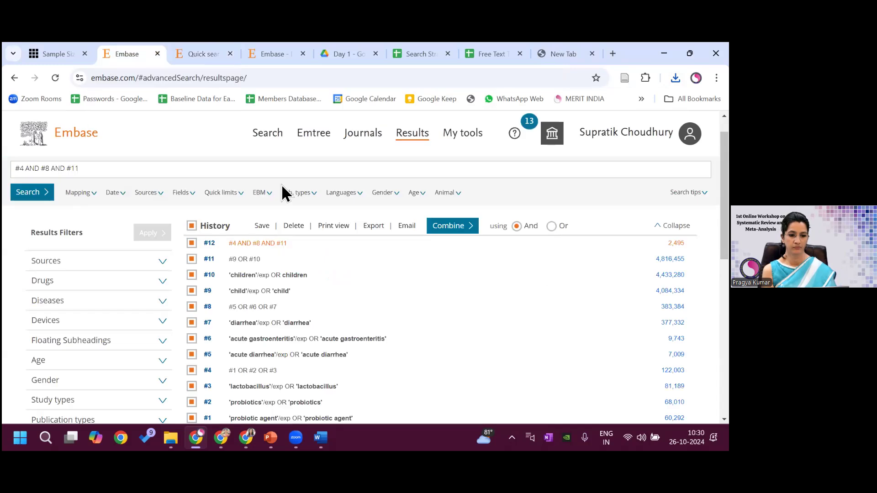
pyautogui.scroll(-1, 191, 183)
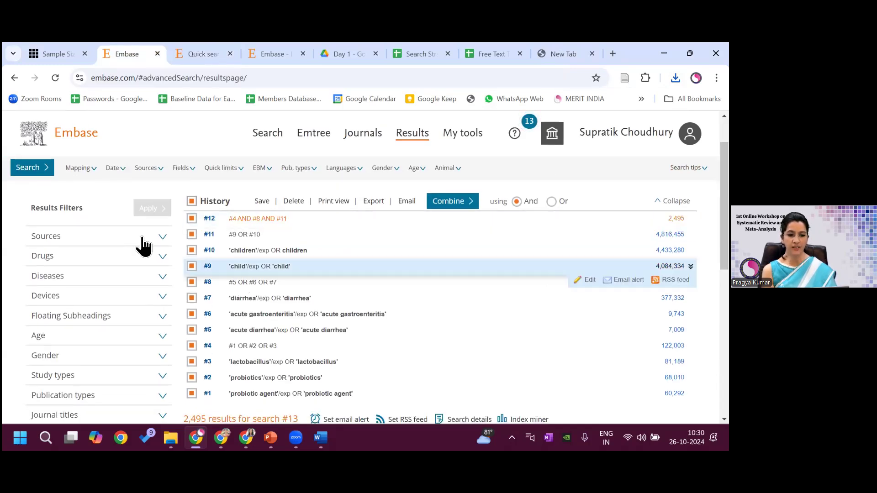
pyautogui.click(191, 202)
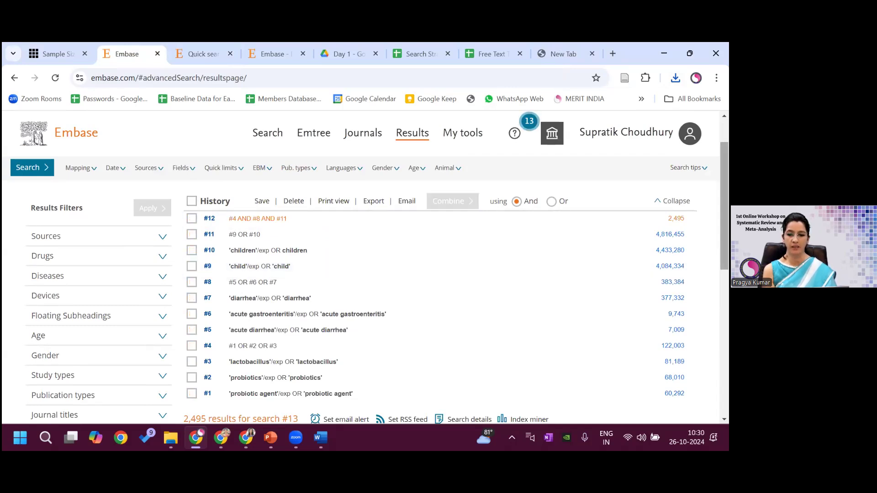
# - Select all 2,495 records in the results list of the combined search
pyautogui.scroll(-1, 377, 290)
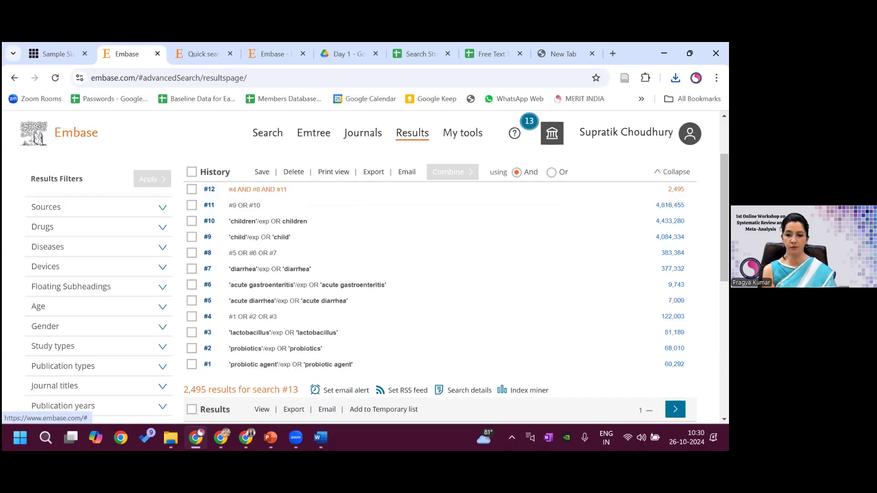
pyautogui.scroll(-5, 441, 288)
pyautogui.scroll(4, 441, 288)
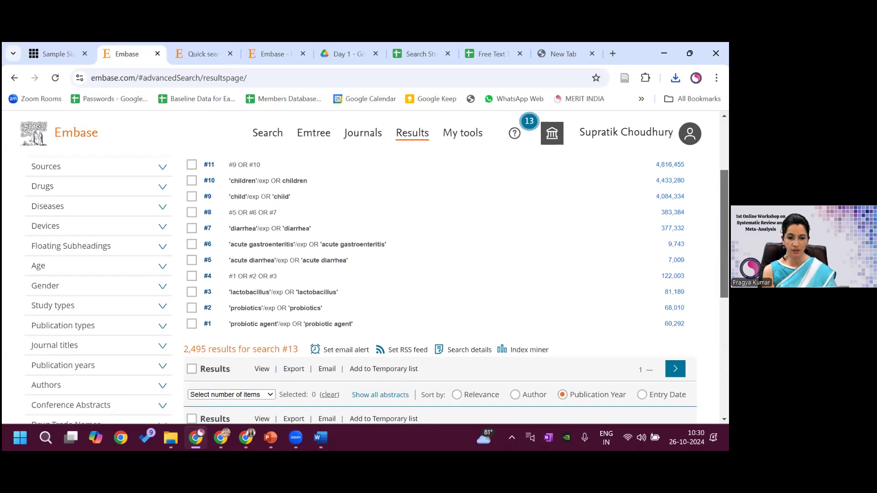
pyautogui.scroll(1, 441, 290)
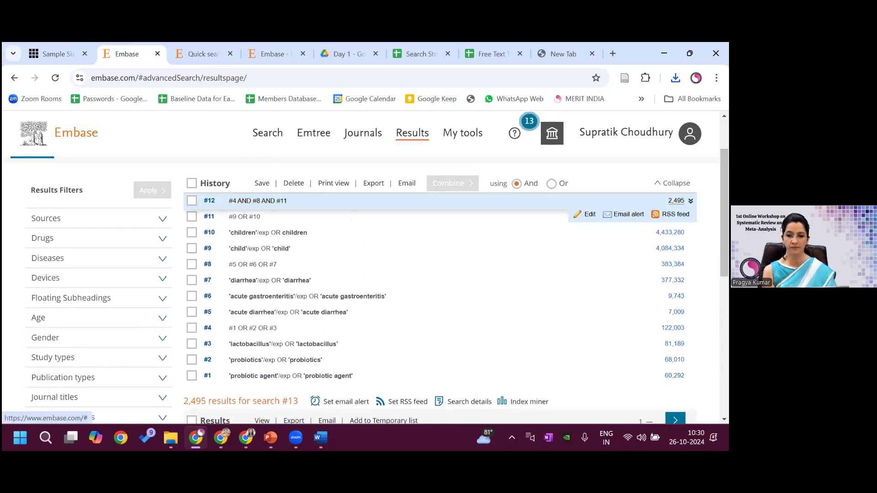
pyautogui.scroll(-4, 441, 288)
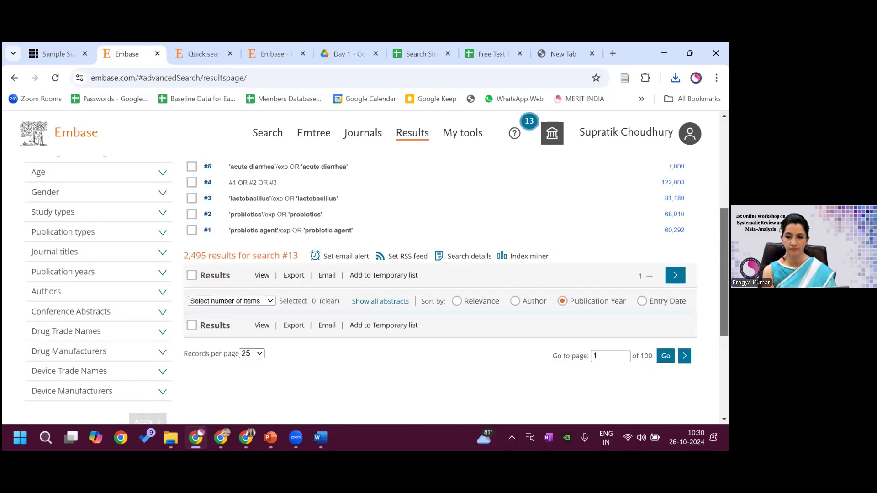
pyautogui.scroll(-3, 399, 275)
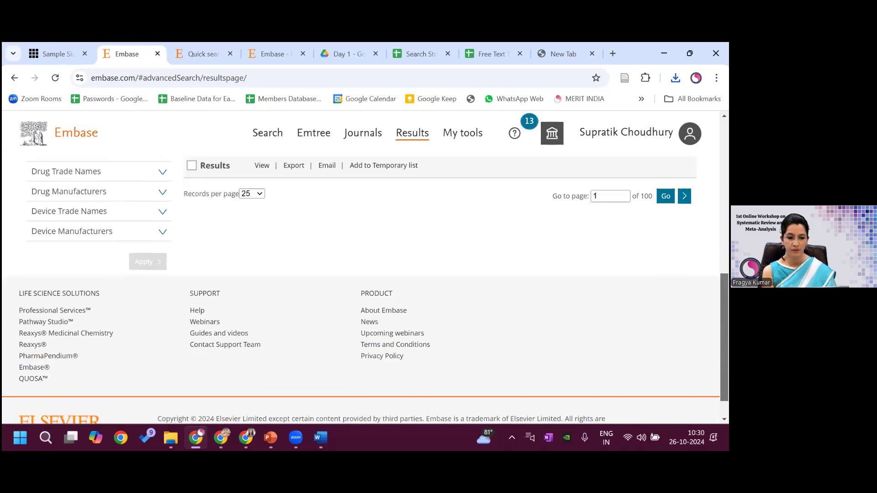
pyautogui.scroll(3, 398, 274)
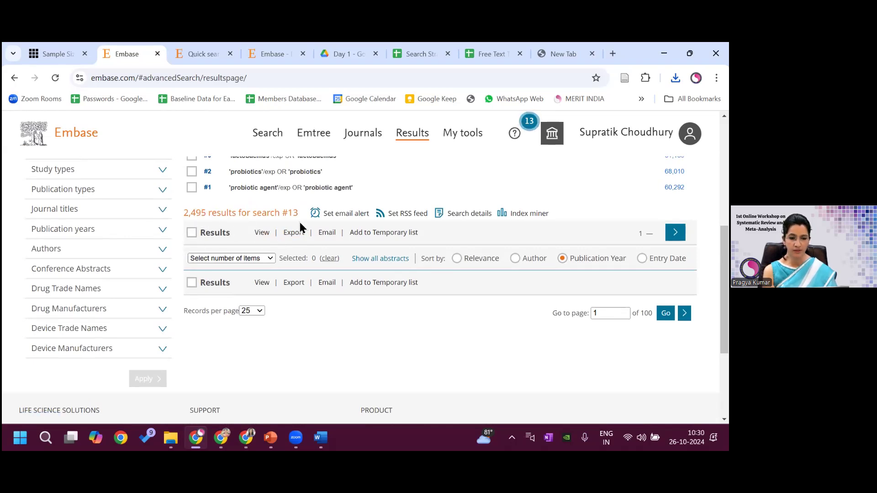
pyautogui.click(270, 260)
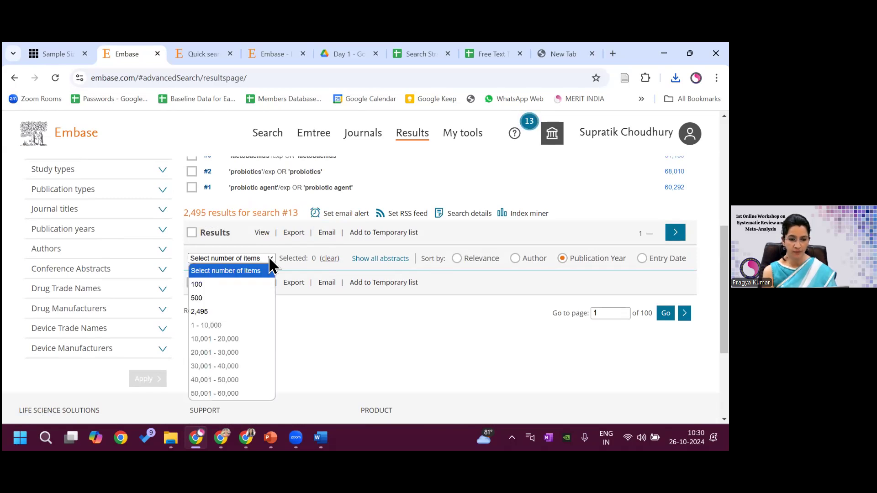
pyautogui.click(213, 312)
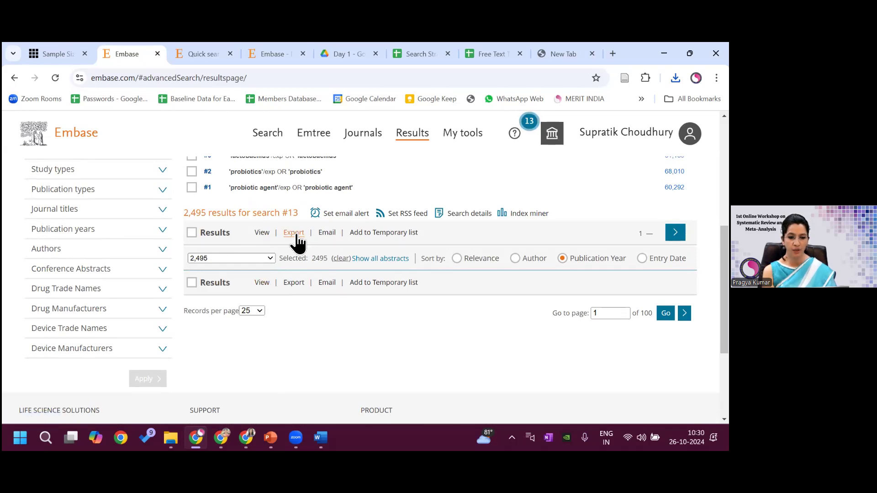
pyautogui.click(192, 233)
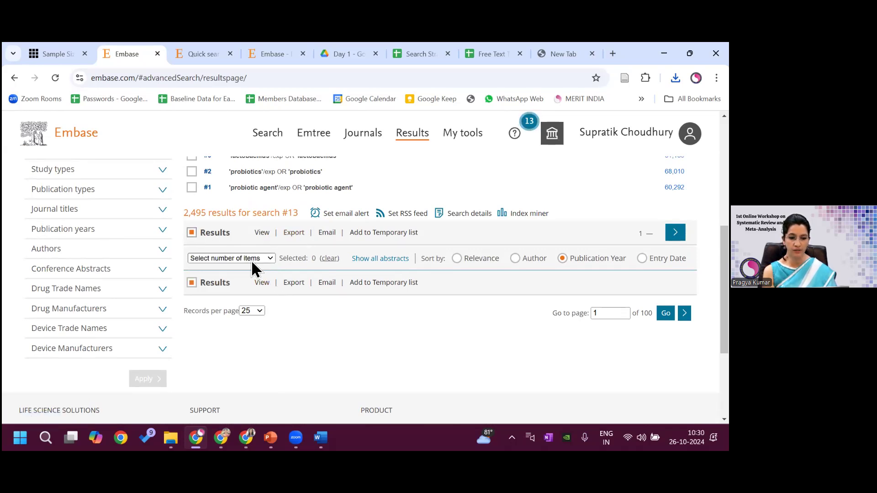
pyautogui.click(269, 258)
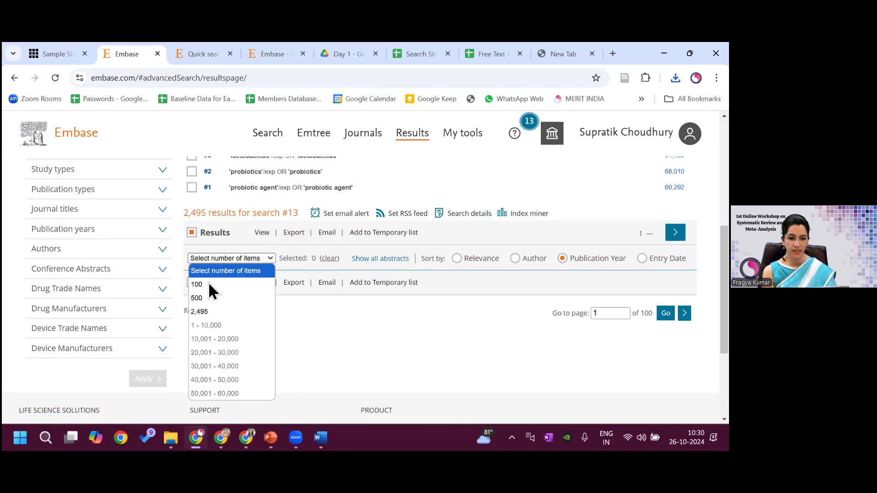
pyautogui.click(204, 311)
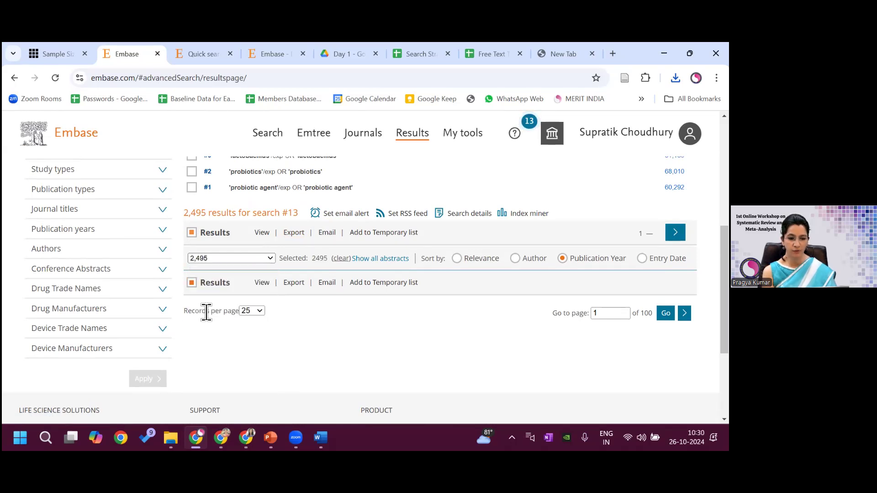
# - Export the selected records in RIS format (Mendeley, EndNote)
pyautogui.click(293, 233)
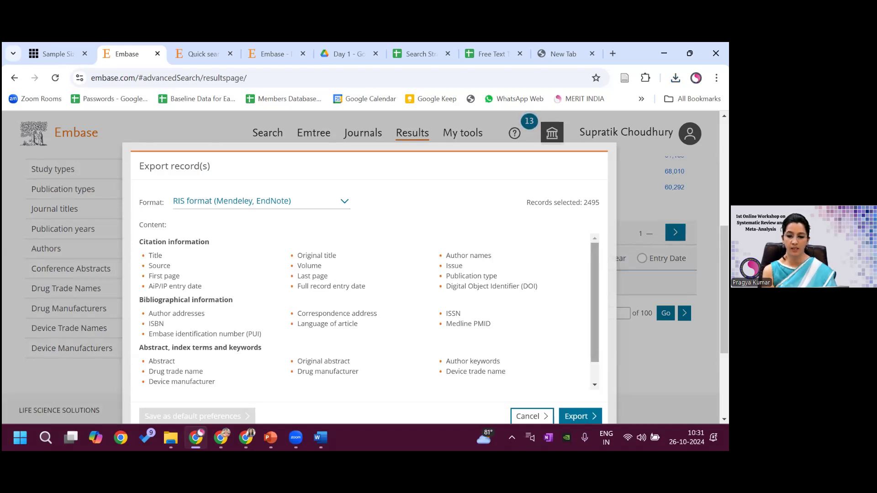
pyautogui.scroll(-2, 595, 301)
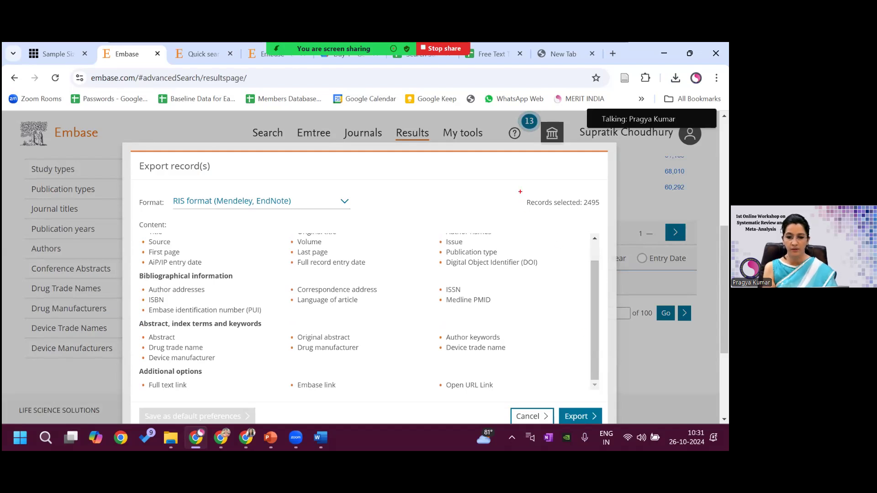
pyautogui.moveTo(520, 191)
pyautogui.mouseDown()
pyautogui.moveTo(574, 216)
pyautogui.moveTo(611, 211)
pyautogui.mouseUp()
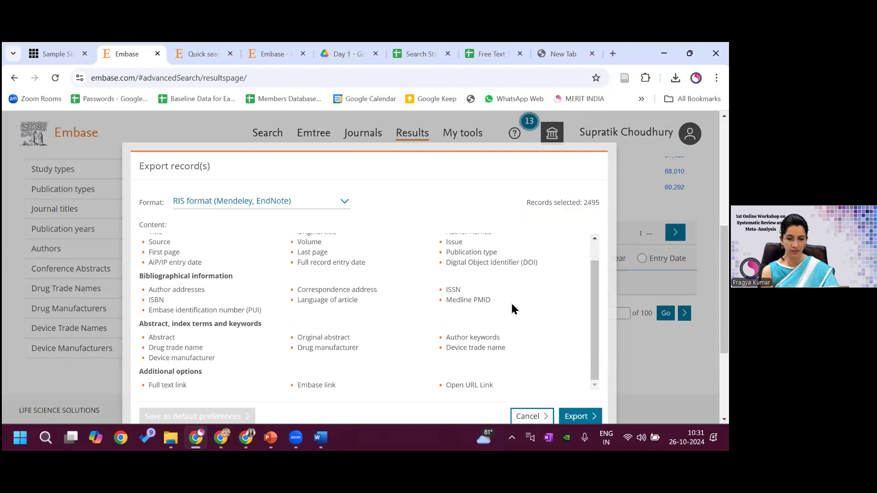
pyautogui.click(577, 417)
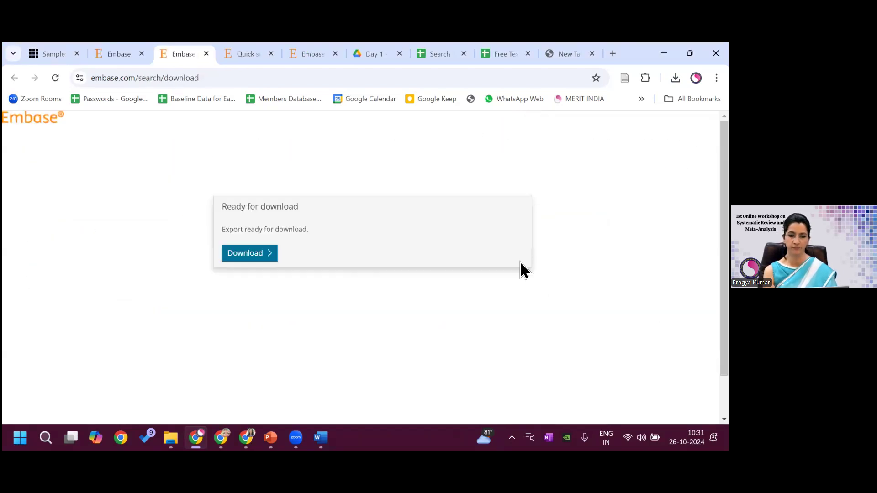
# - Download the ready export and save it as citation_embase_26-10-24 in the search strategy folder
pyautogui.click(246, 254)
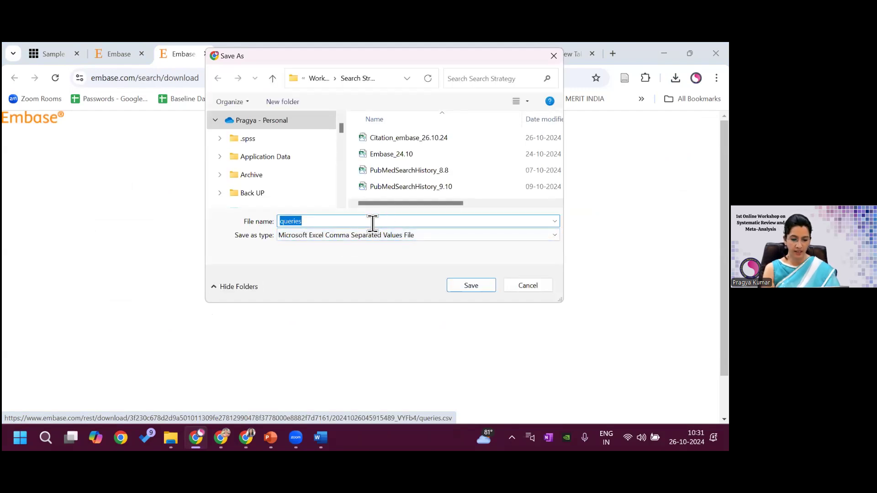
pyautogui.write('C')
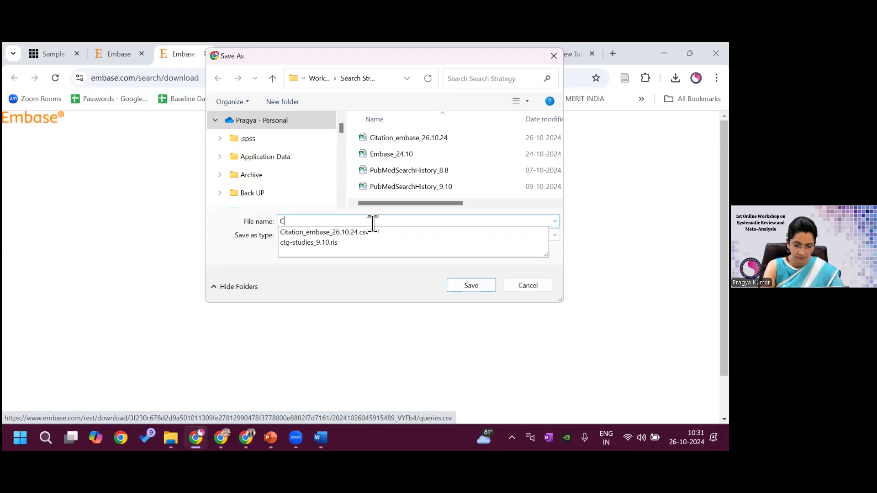
pyautogui.press('BackSpace')
pyautogui.write('citation')
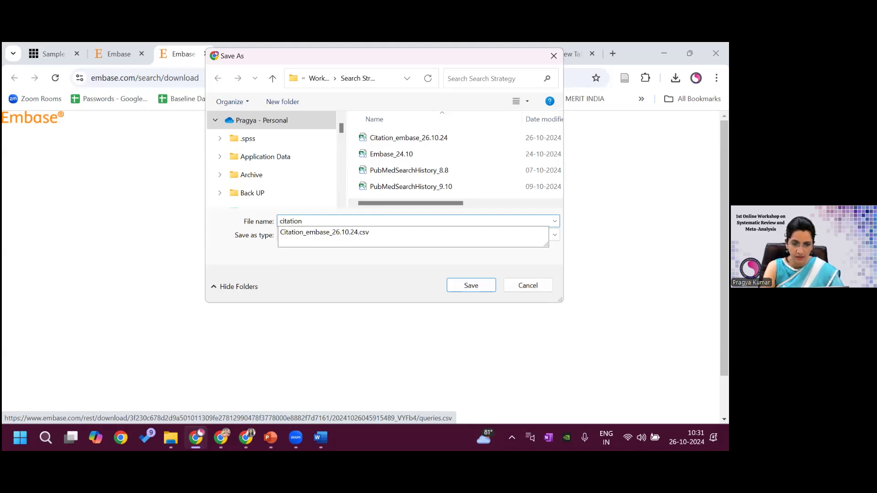
pyautogui.write('_embase_26')
pyautogui.write(',')
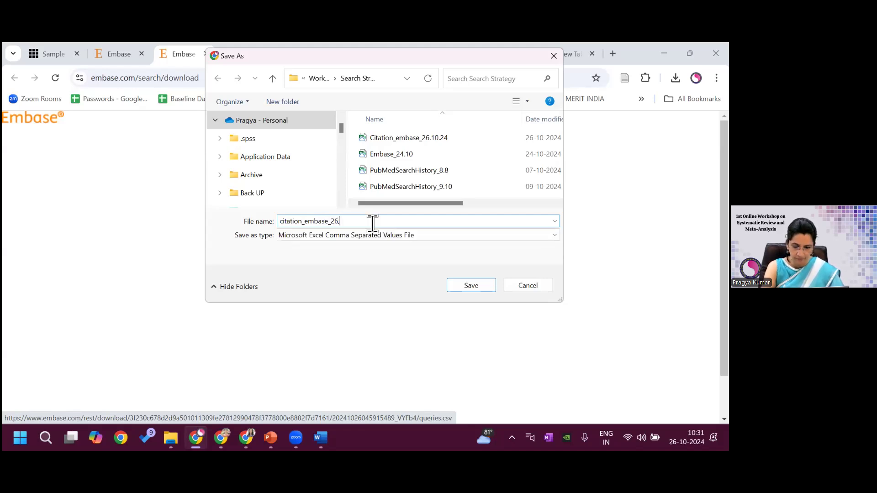
pyautogui.write('2')
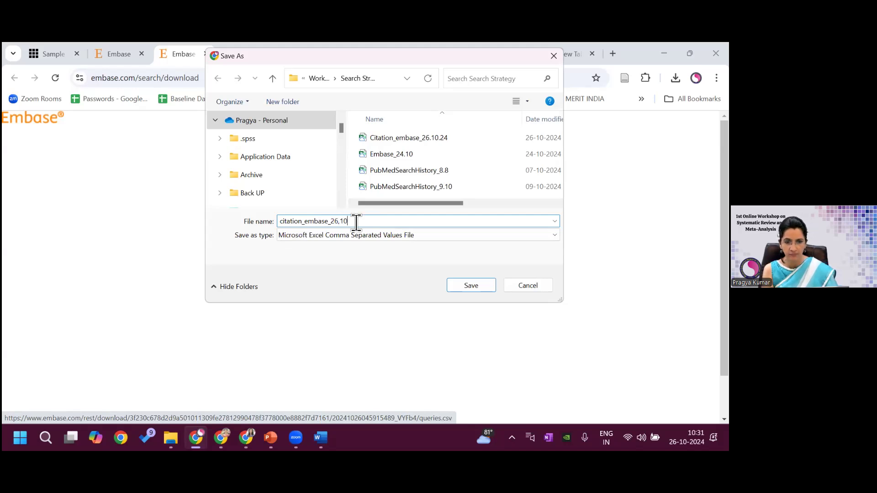
pyautogui.click(342, 222)
pyautogui.press('BackSpace')
pyautogui.write('-10')
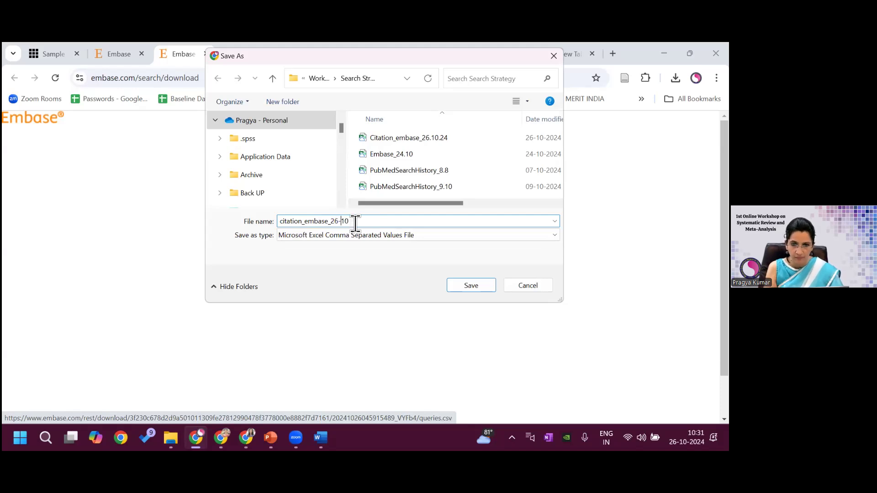
pyautogui.write('-24')
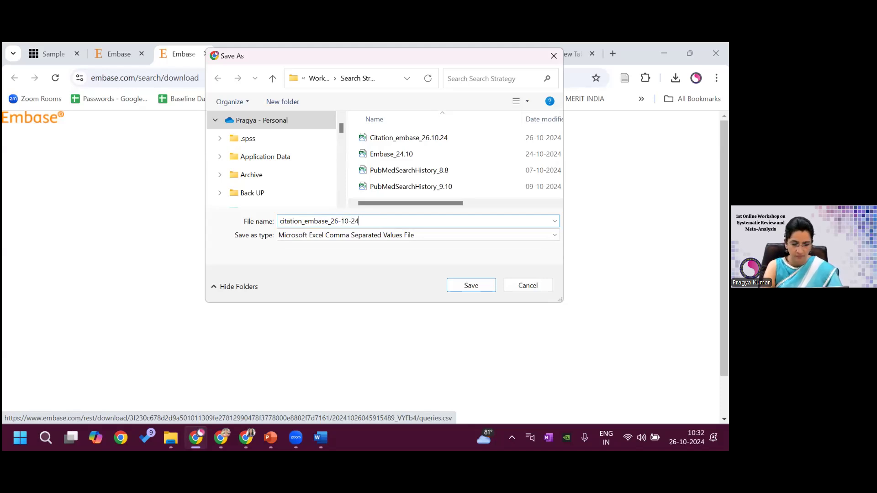
pyautogui.click(473, 287)
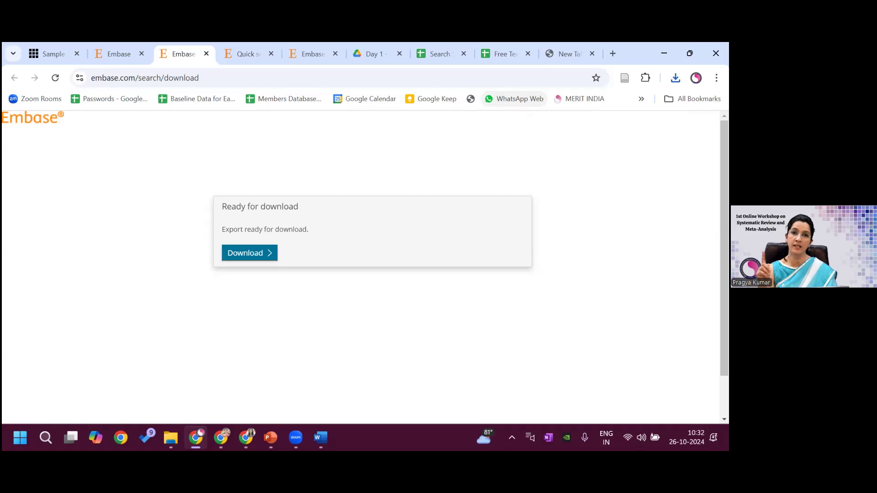
# - Return to the Embase search history, switch to the Web of Science window and open its Advanced Search Query Builder
pyautogui.hotkey('ctrl', 'shift', 'Tab')
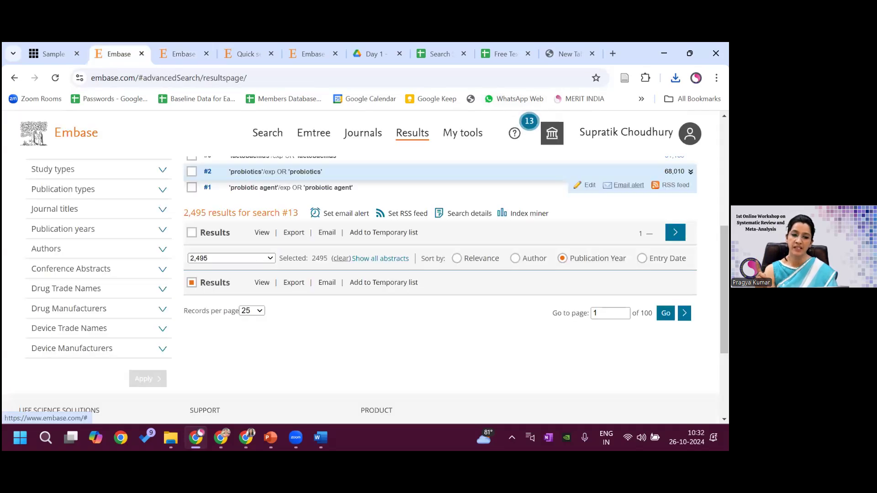
pyautogui.scroll(1, 439, 274)
pyautogui.scroll(3, 439, 275)
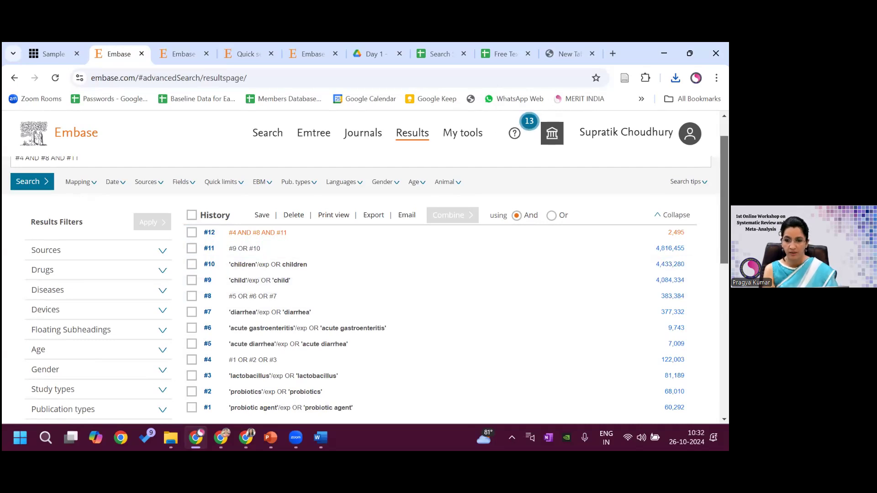
pyautogui.scroll(1, 366, 275)
pyautogui.scroll(1, 365, 274)
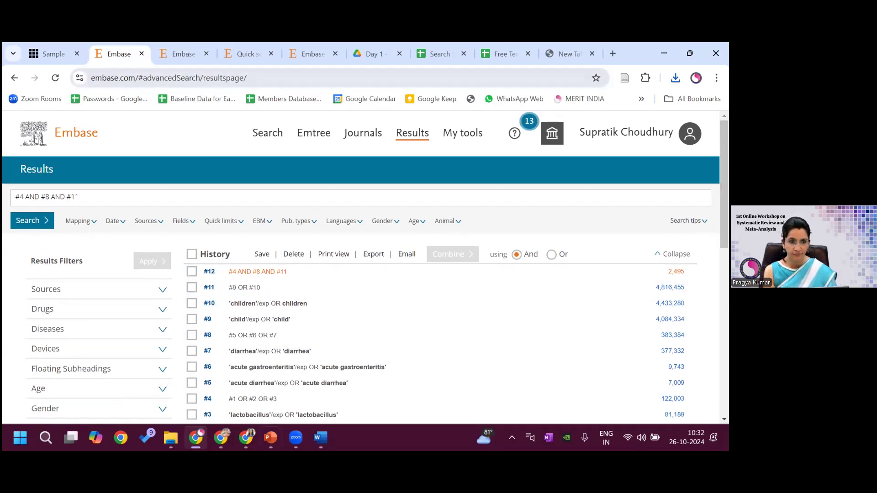
pyautogui.moveTo(221, 437)
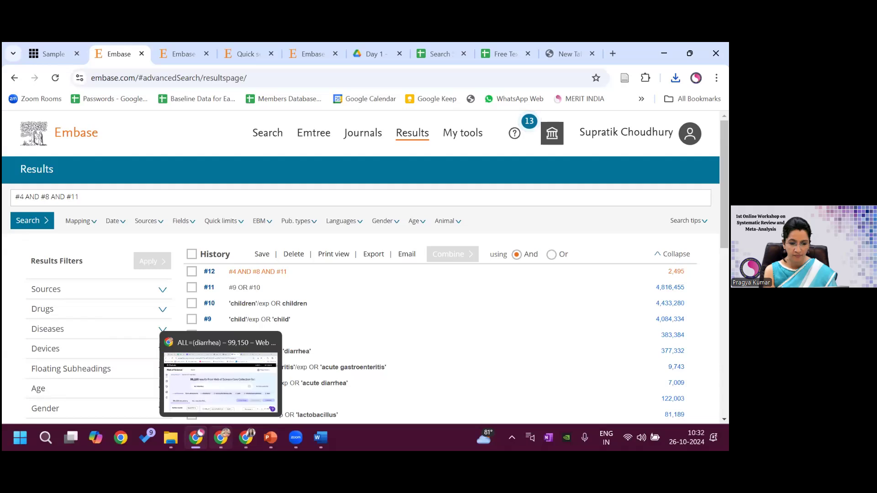
pyautogui.click(225, 394)
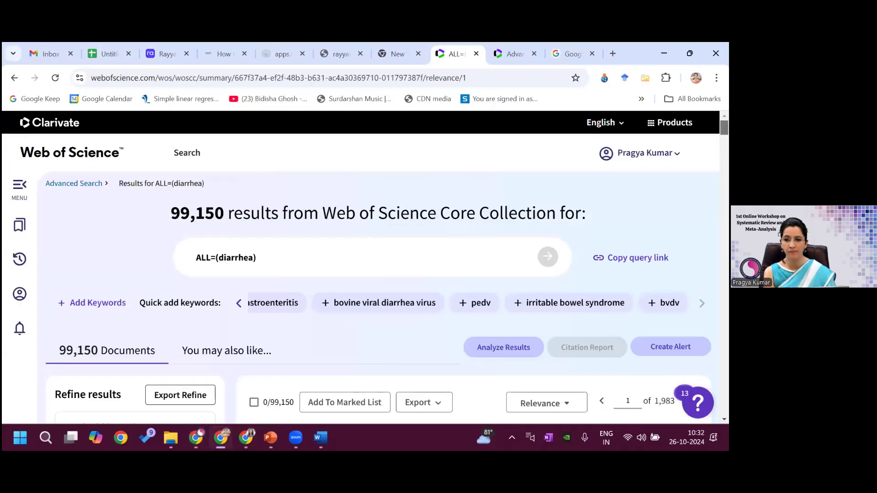
pyautogui.moveTo(724, 127); pyautogui.dragTo(724, 127)
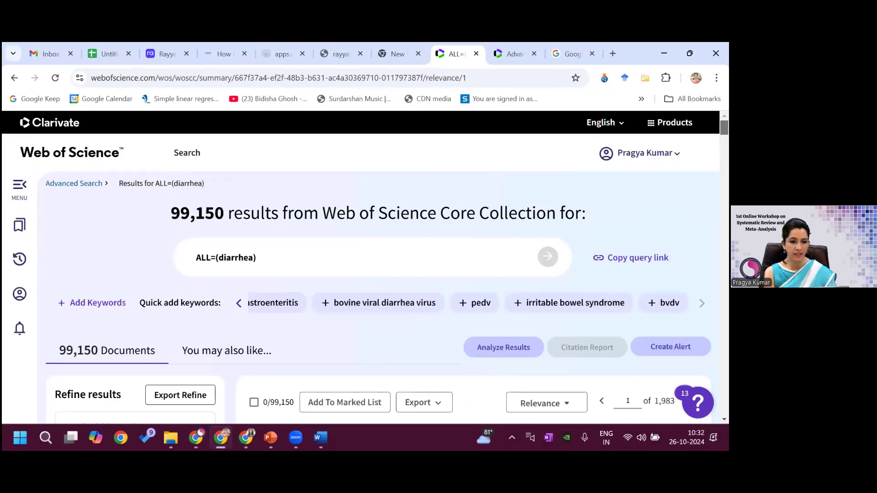
pyautogui.click(79, 185)
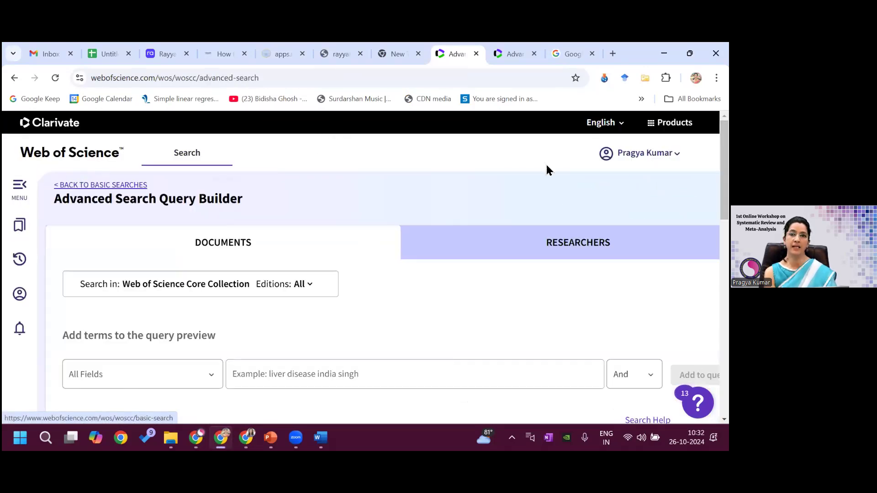
# - Delete the ALL=(diarrhea) query from the session queries
pyautogui.scroll(-3, 421, 188)
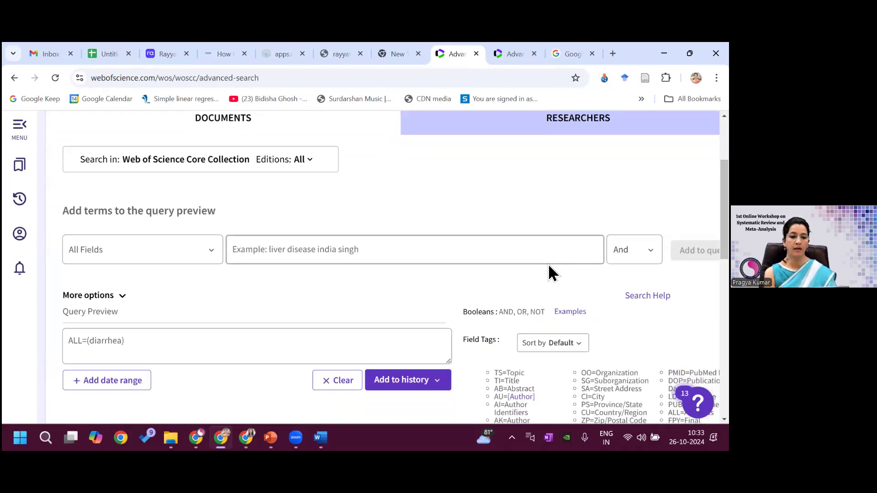
pyautogui.scroll(-8, 79, 420)
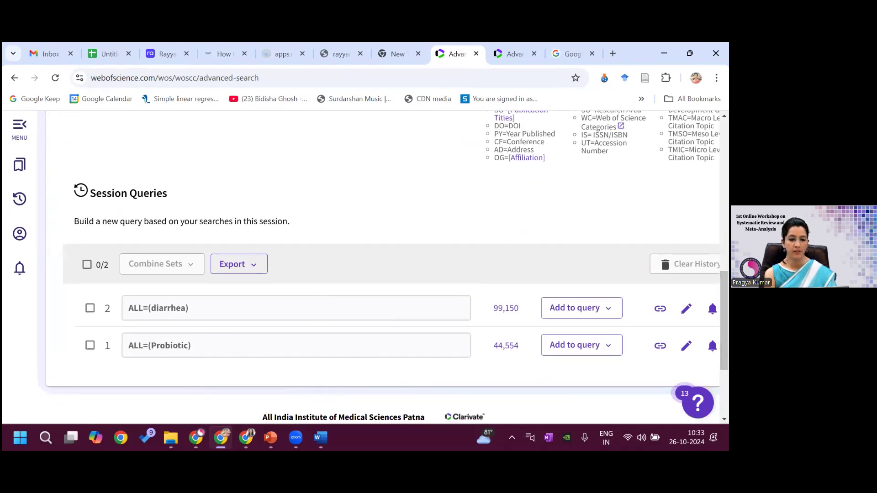
pyautogui.click(90, 309)
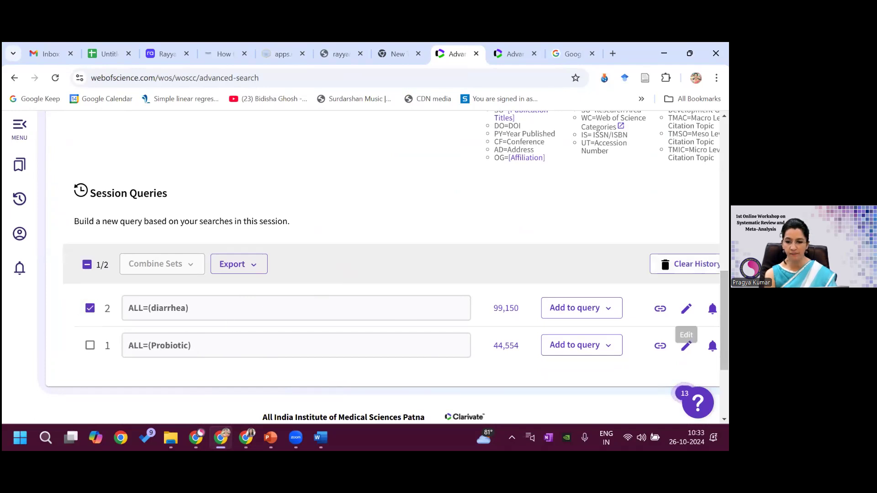
pyautogui.click(686, 309)
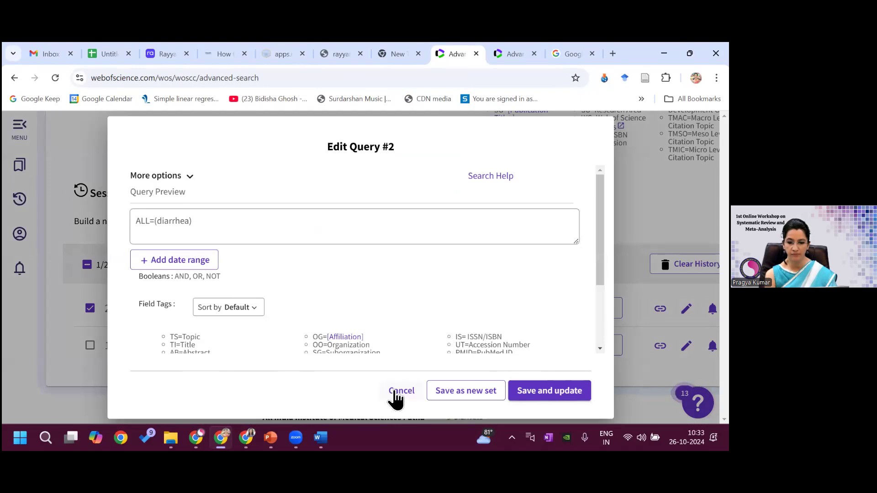
pyautogui.click(399, 398)
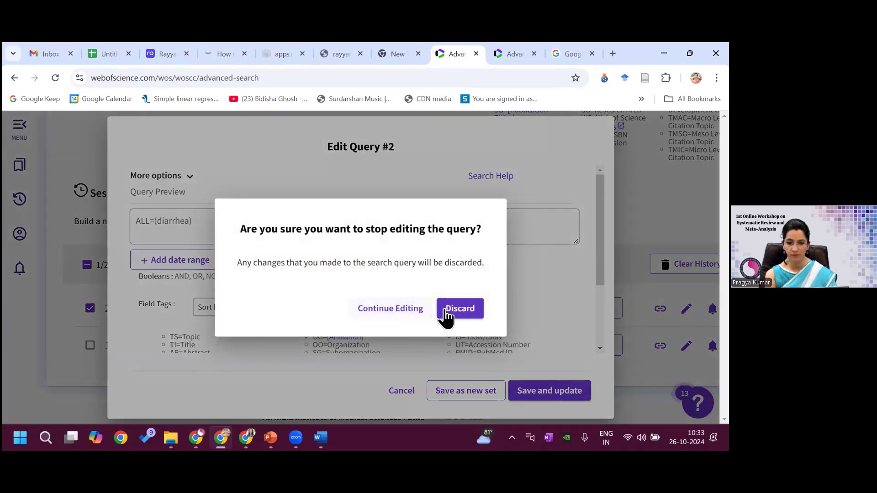
pyautogui.click(448, 315)
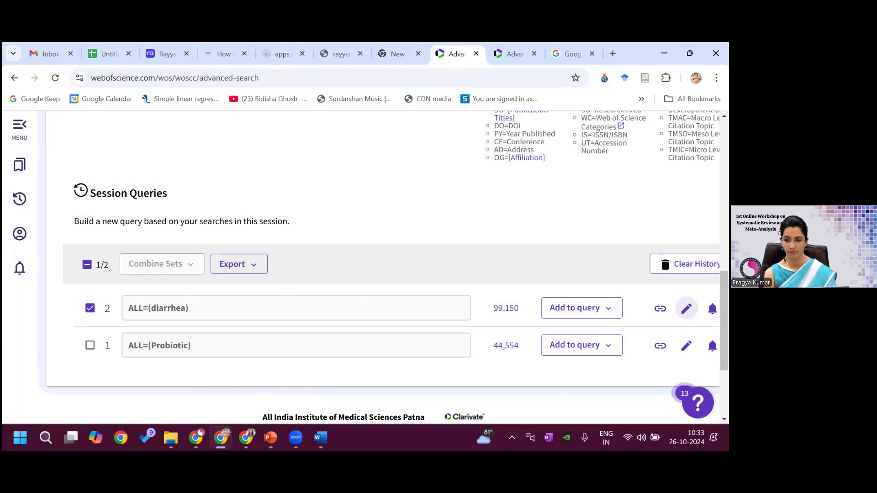
pyautogui.click(686, 265)
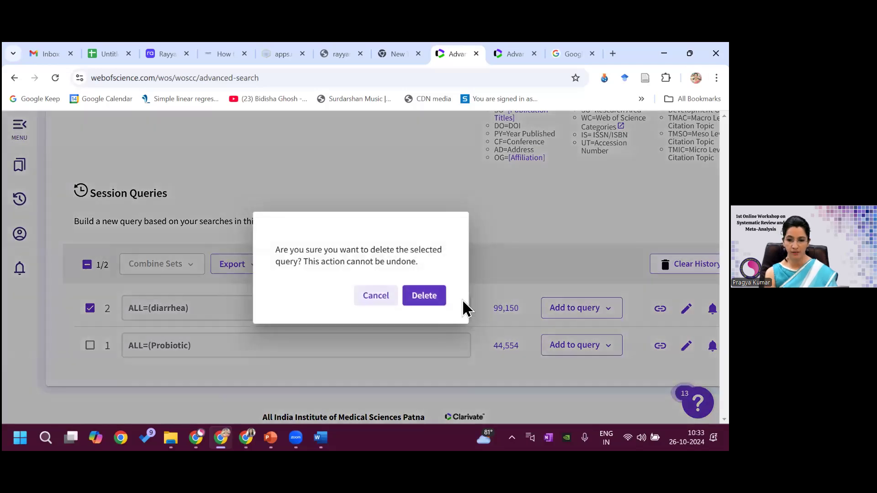
pyautogui.click(433, 304)
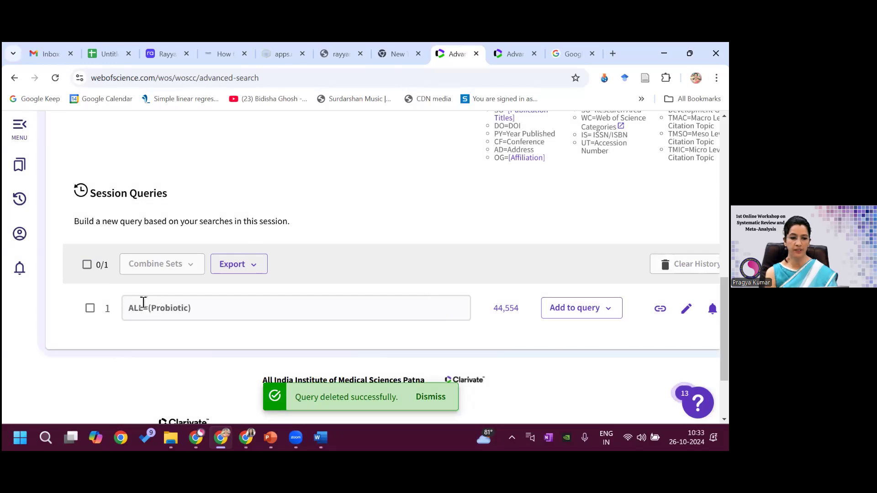
pyautogui.moveTo(724, 329); pyautogui.dragTo(724, 173)
pyautogui.scroll(-1, 354, 255)
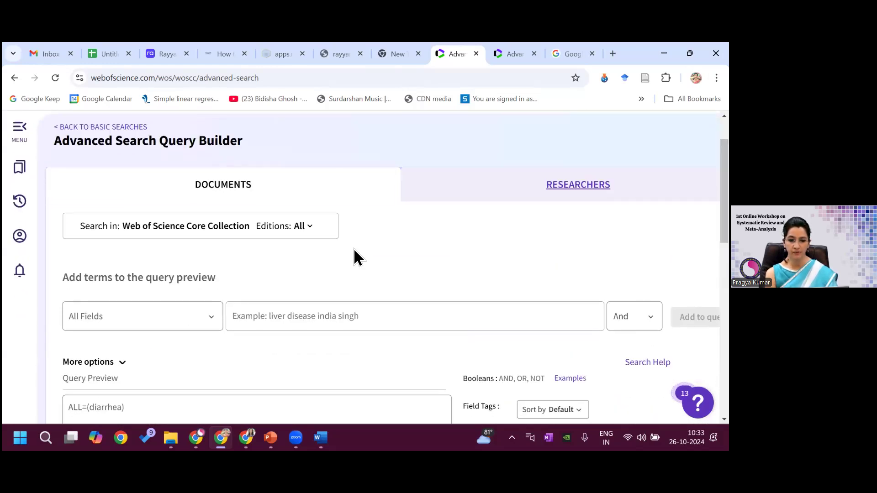
pyautogui.click(321, 321)
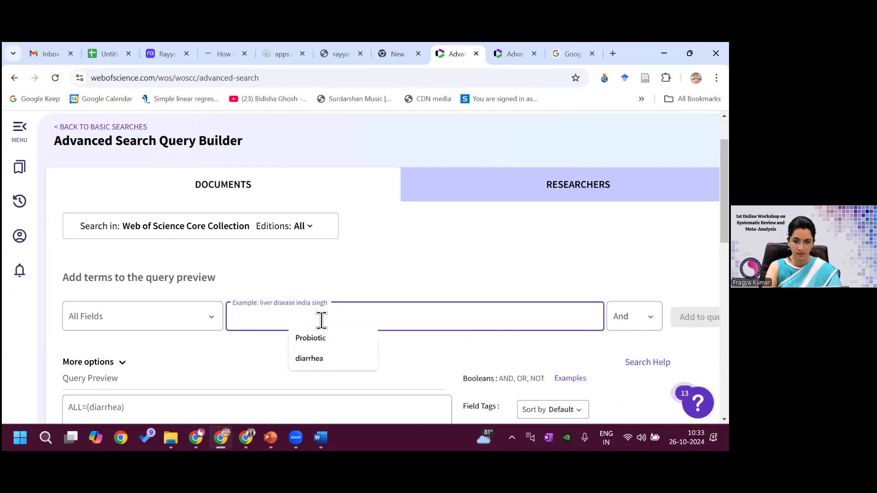
pyautogui.write('probiotics')
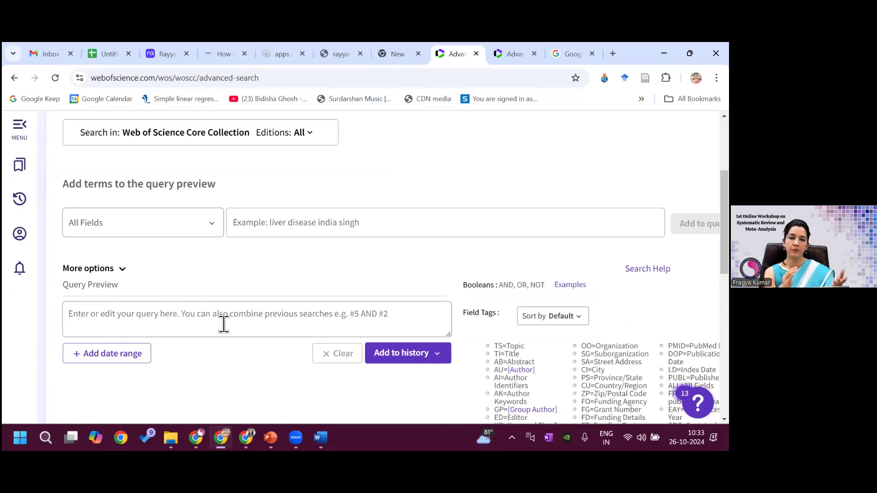
# - Build an All Fields query for probotics and add it to the search history
pyautogui.click(288, 224)
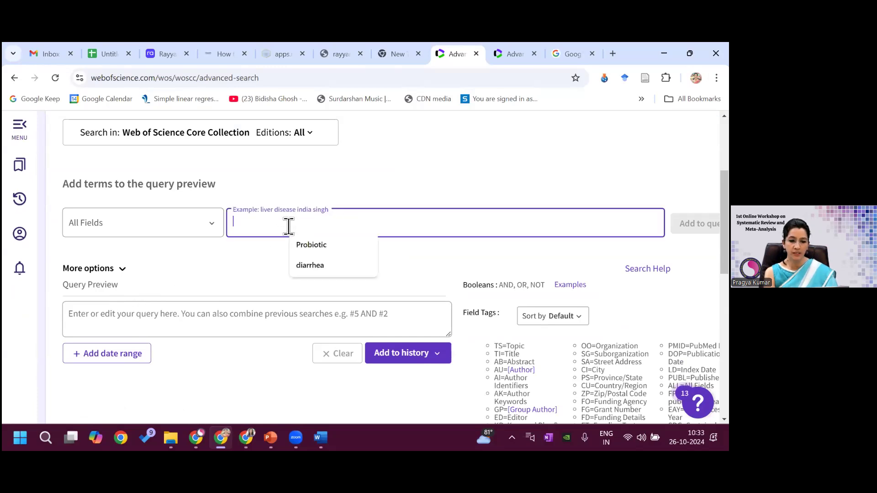
pyautogui.write('p')
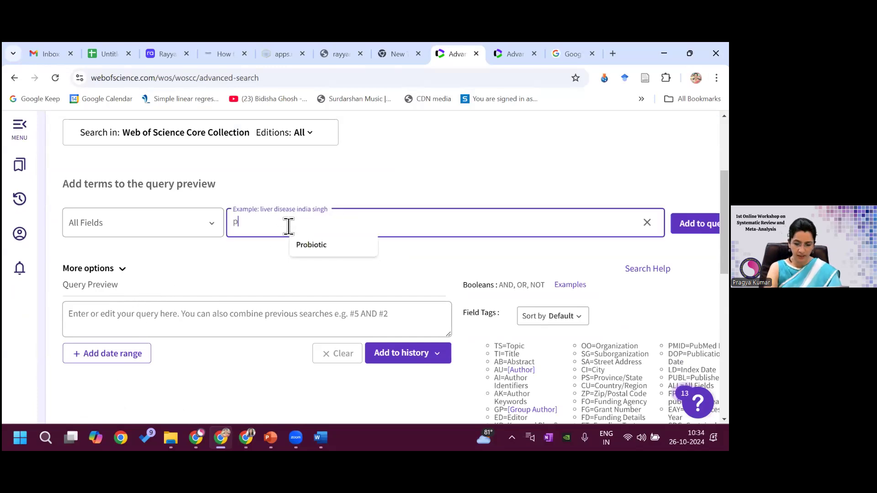
pyautogui.write('robotics')
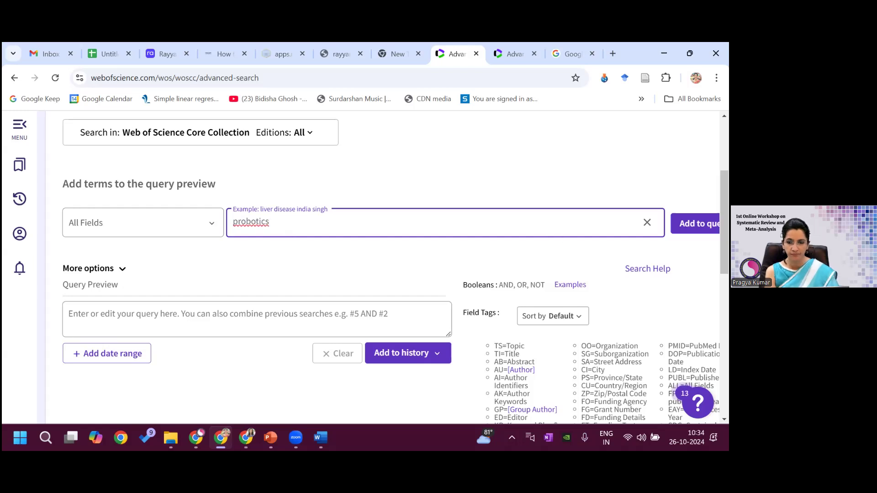
pyautogui.press('Return')
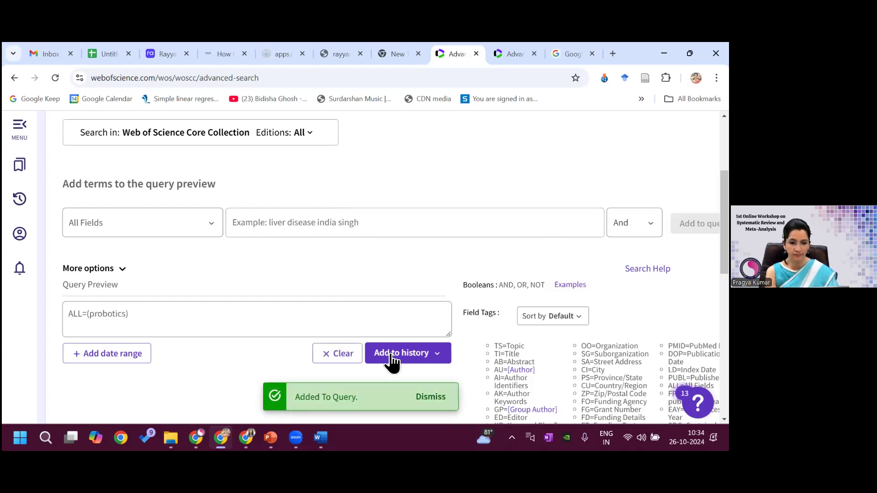
pyautogui.click(392, 355)
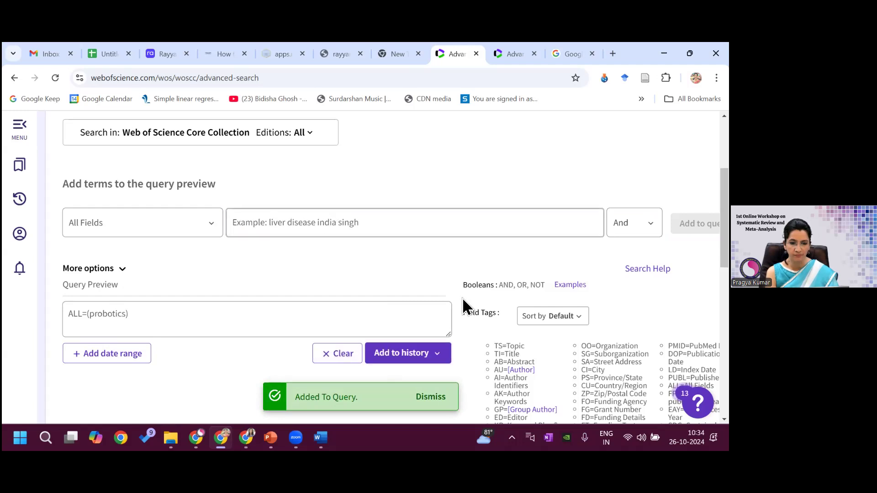
# - Enter and copy the term lactobacillus, and clear the probotics query from the query preview
pyautogui.scroll(-7, 554, 300)
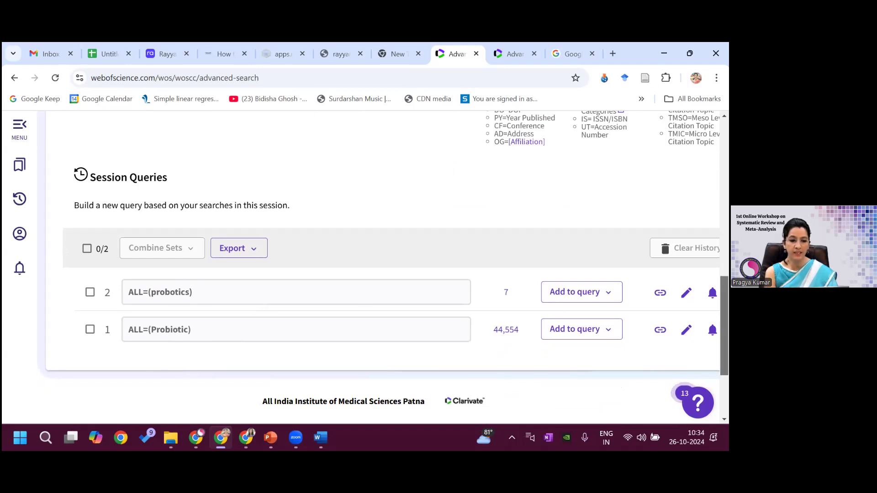
pyautogui.scroll(6, 395, 267)
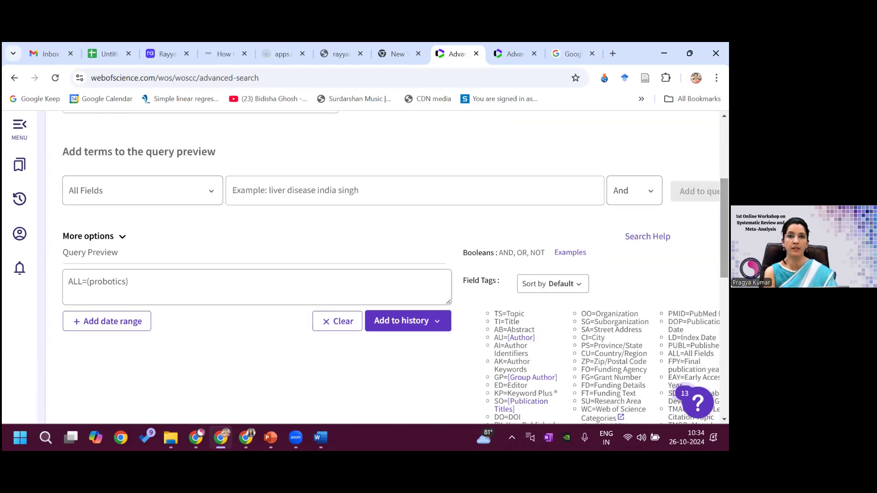
pyautogui.scroll(1, 329, 172)
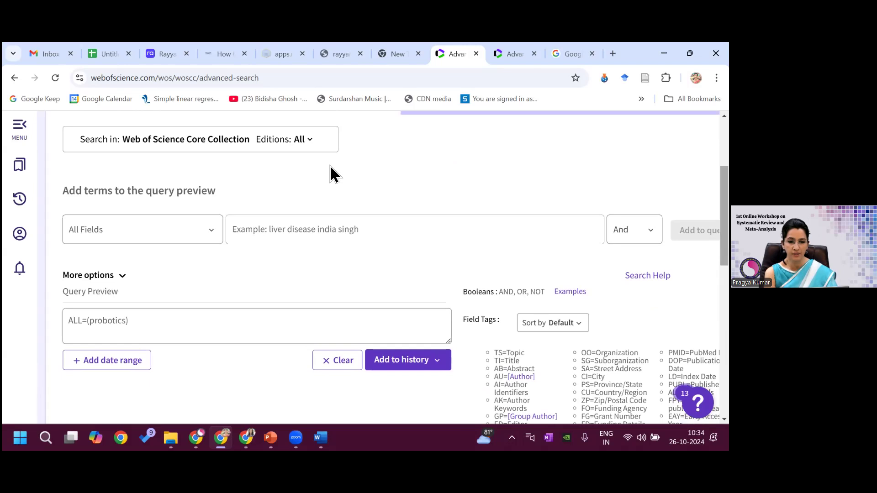
pyautogui.click(288, 230)
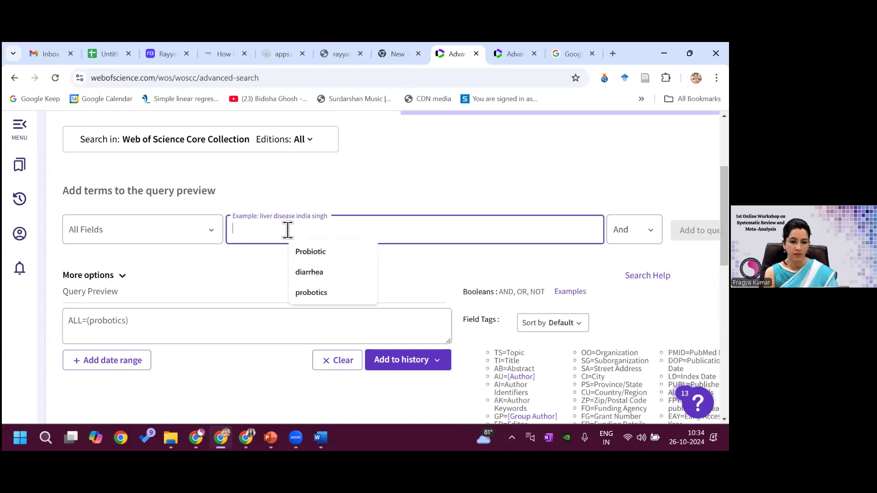
pyautogui.write('lactob')
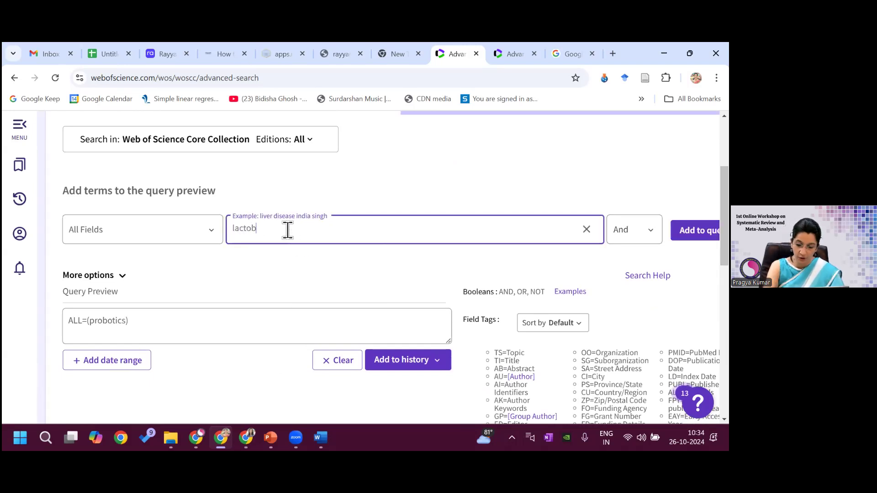
pyautogui.write('acillus')
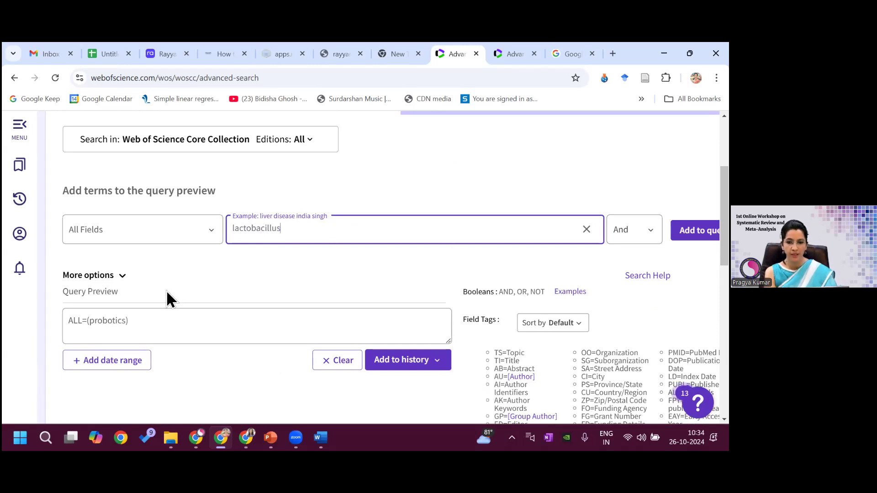
pyautogui.moveTo(288, 224); pyautogui.dragTo(222, 237)
pyautogui.hotkey('ctrl', 'c')
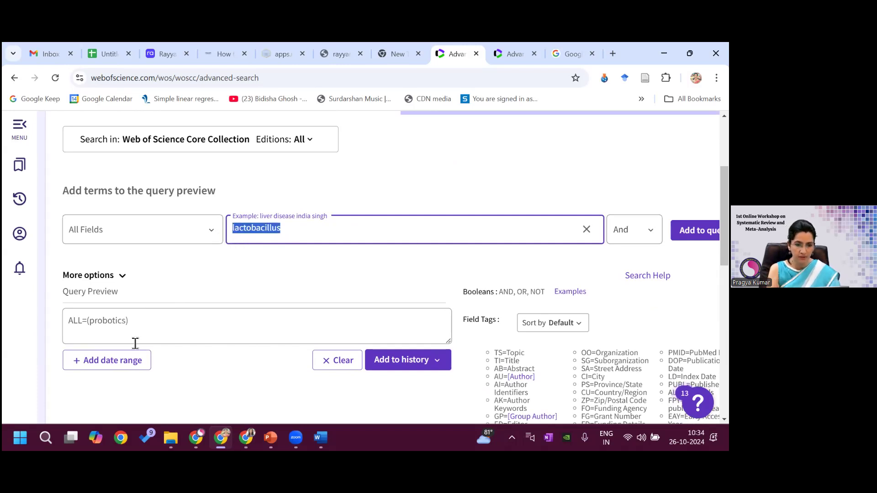
pyautogui.moveTo(53, 320); pyautogui.dragTo(138, 322)
pyautogui.click(341, 361)
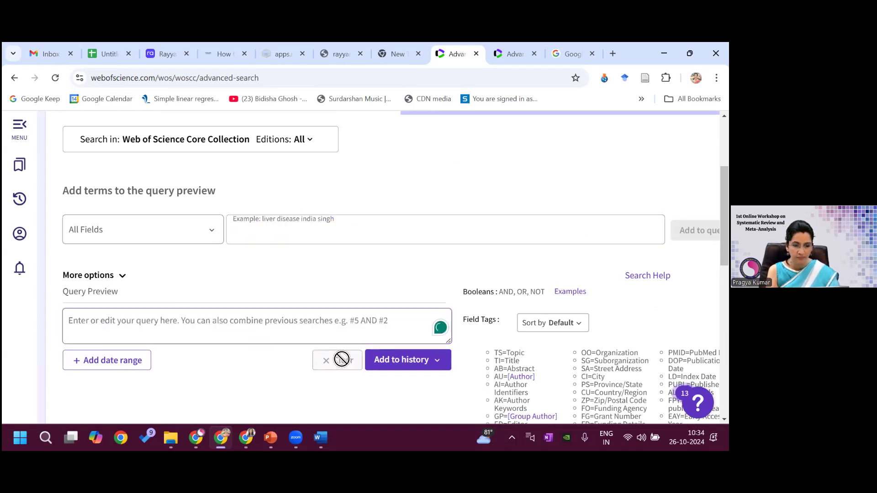
# - Build an All Fields query for lactobacillus and add it to the search history
pyautogui.click(269, 230)
pyautogui.hotkey('ctrl', 'v')
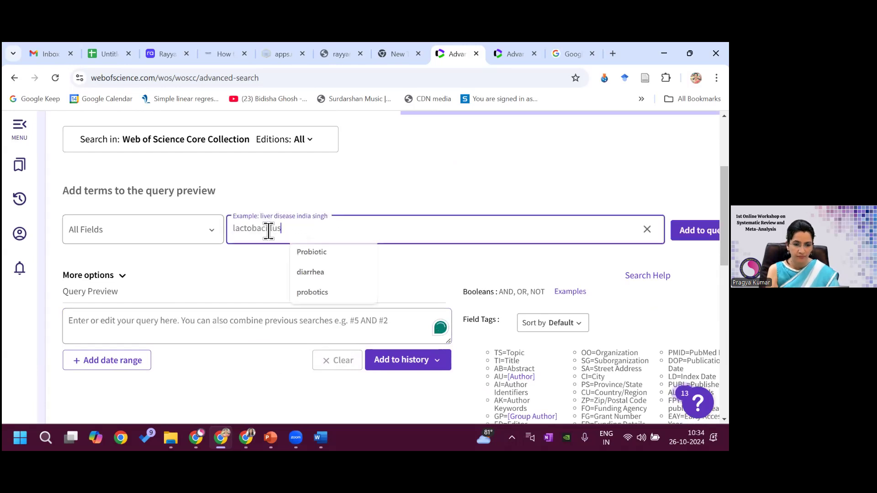
pyautogui.click(683, 233)
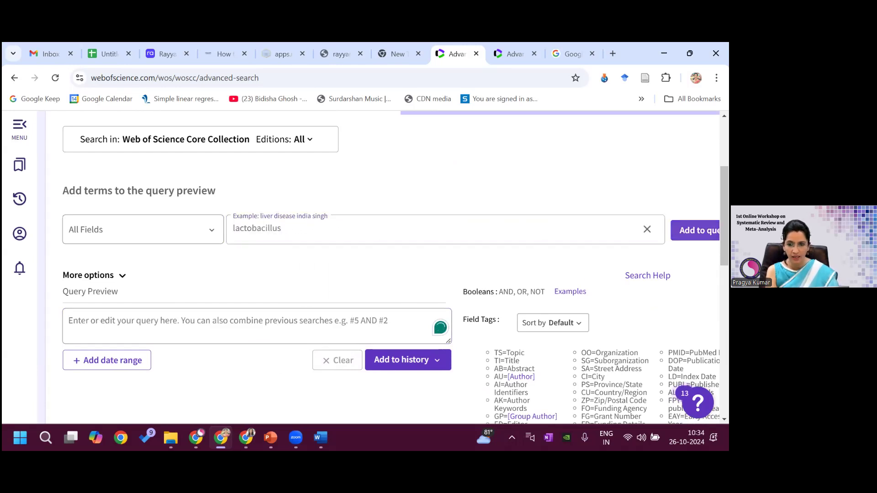
pyautogui.click(400, 368)
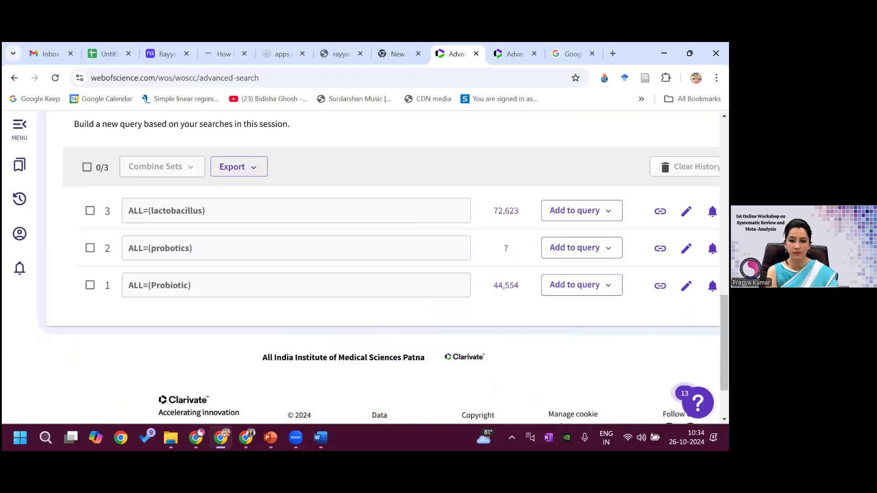
# - Enter and copy the term synbiotic, and clear the lactobacillus query from the query preview
pyautogui.moveTo(724, 343); pyautogui.dragTo(724, 179)
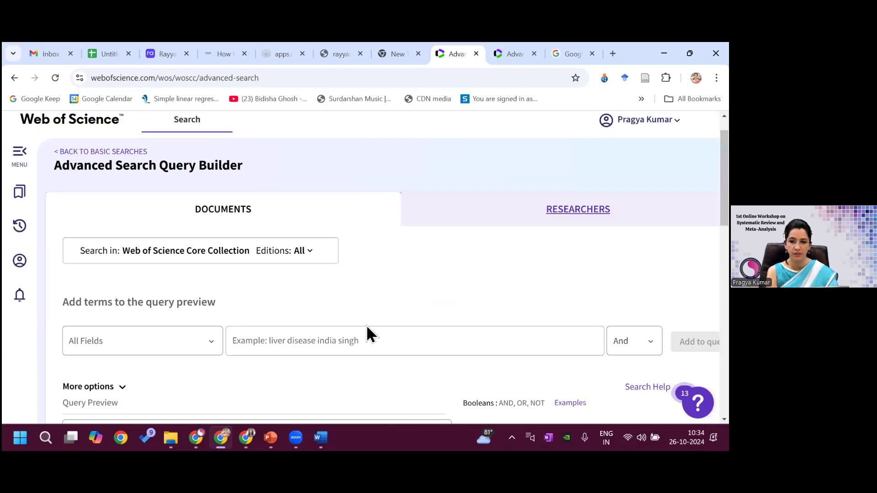
pyautogui.click(292, 342)
pyautogui.write('synbiotic')
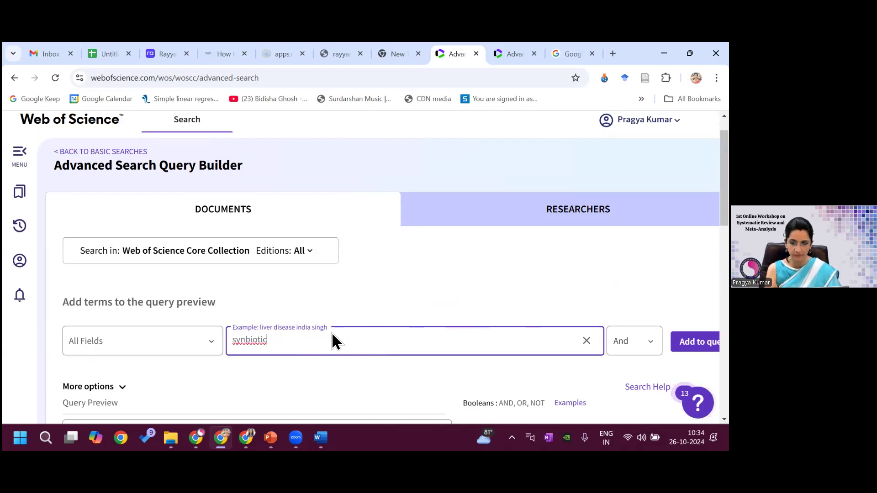
pyautogui.moveTo(273, 341); pyautogui.dragTo(227, 340)
pyautogui.hotkey('ctrl', 'c')
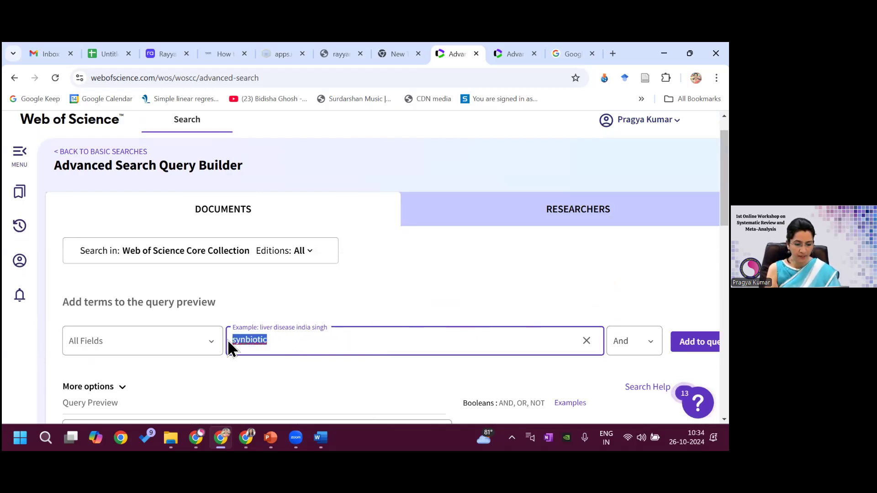
pyautogui.press('BackSpace')
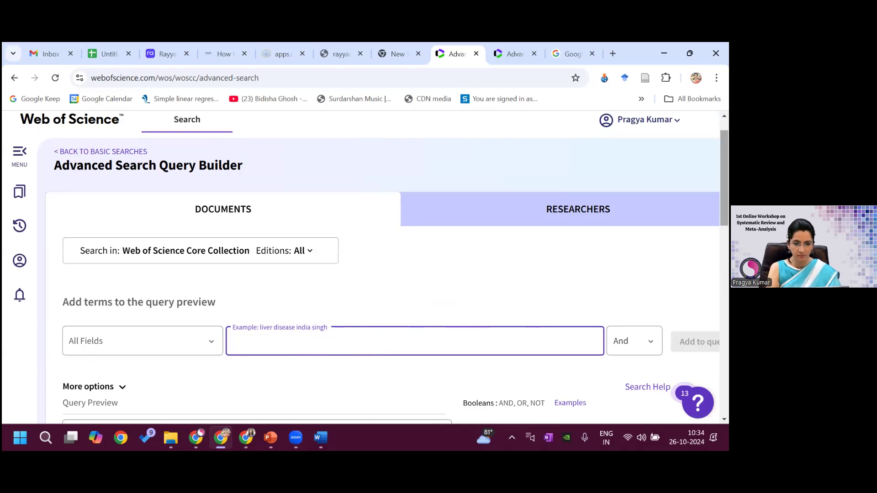
pyautogui.scroll(-3, 285, 274)
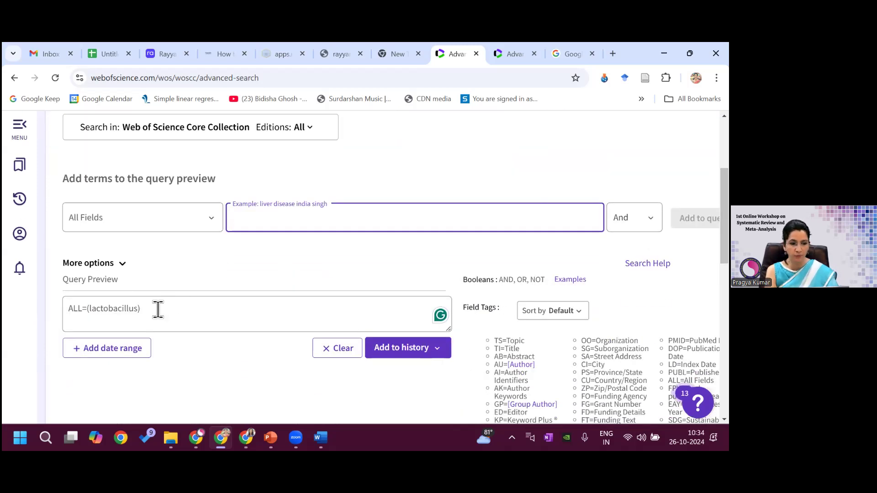
pyautogui.click(349, 359)
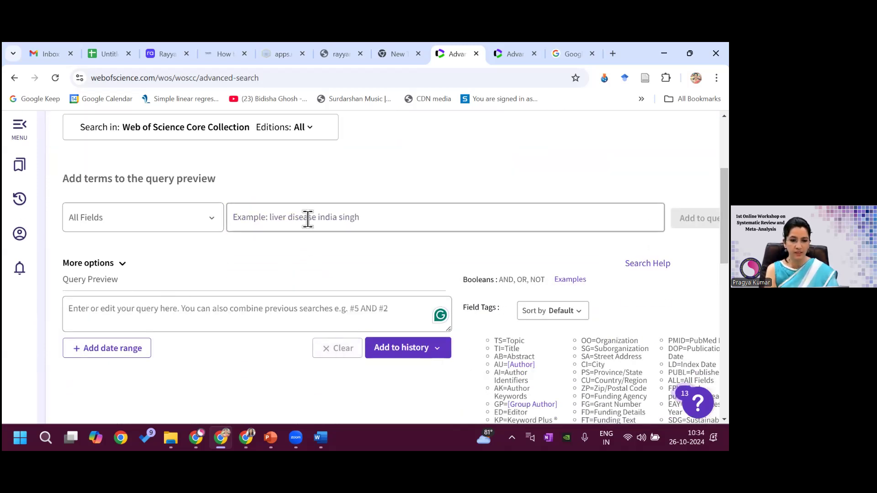
# - Build an All Fields query for synbiotic and add it to the search history
pyautogui.click(308, 220)
pyautogui.hotkey('ctrl', 'v')
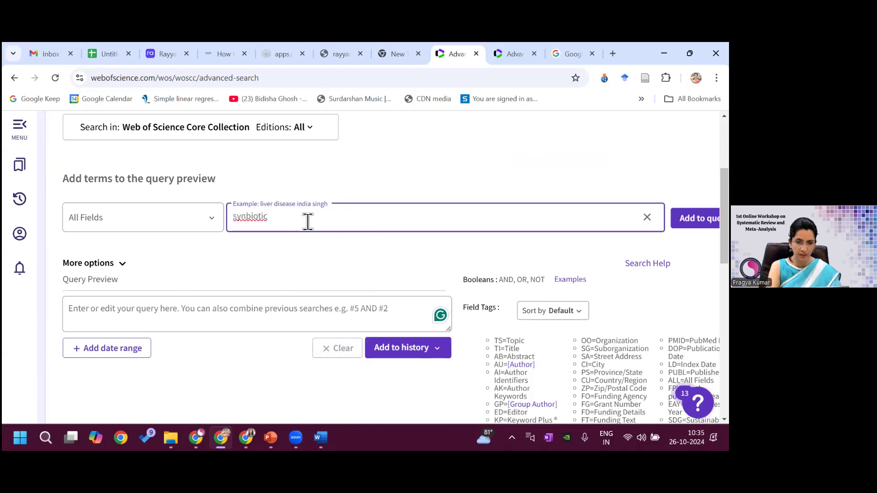
pyautogui.press('Return')
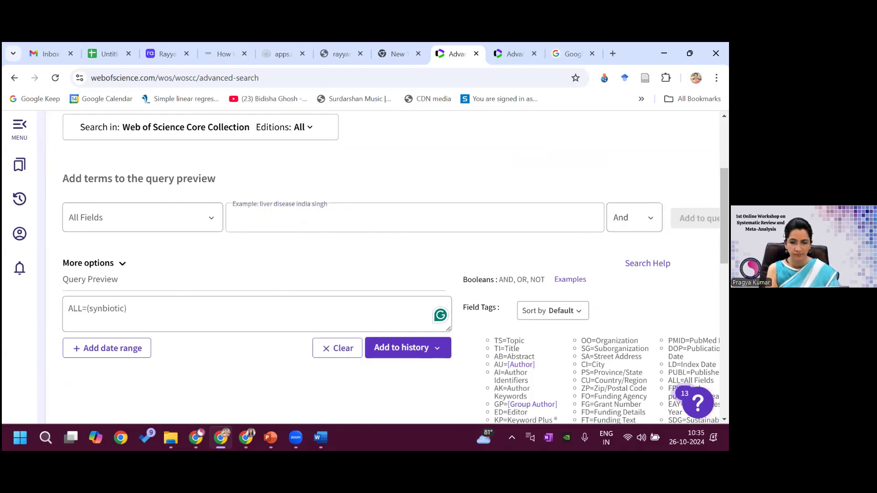
pyautogui.click(384, 353)
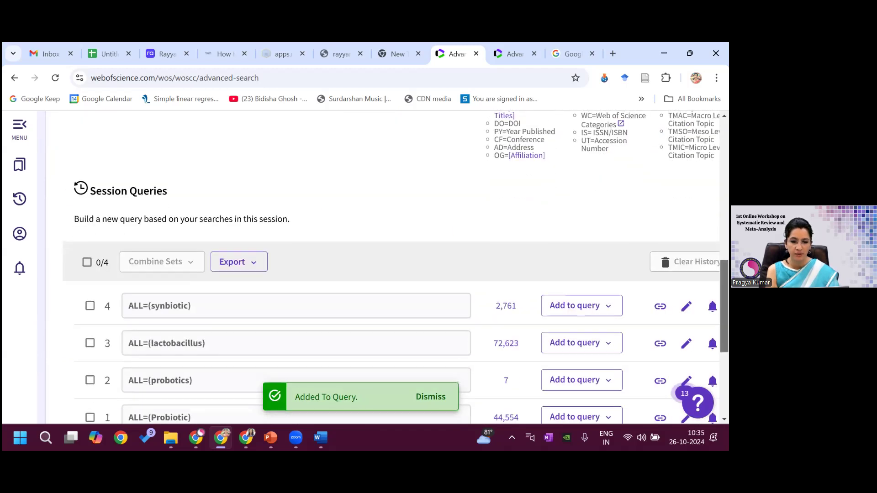
# - Clear the synbiotic query preview and add an All Fields query for synbiotics to the search history
pyautogui.scroll(10, 385, 219)
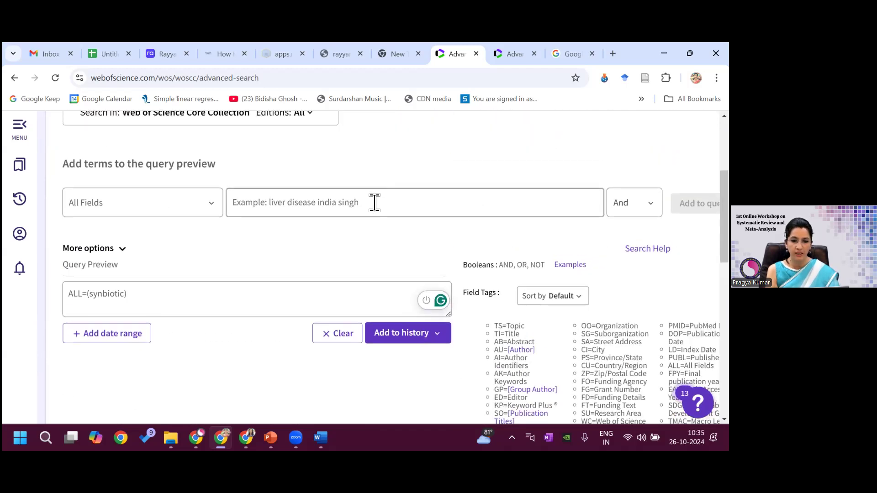
pyautogui.click(374, 204)
pyautogui.write('S')
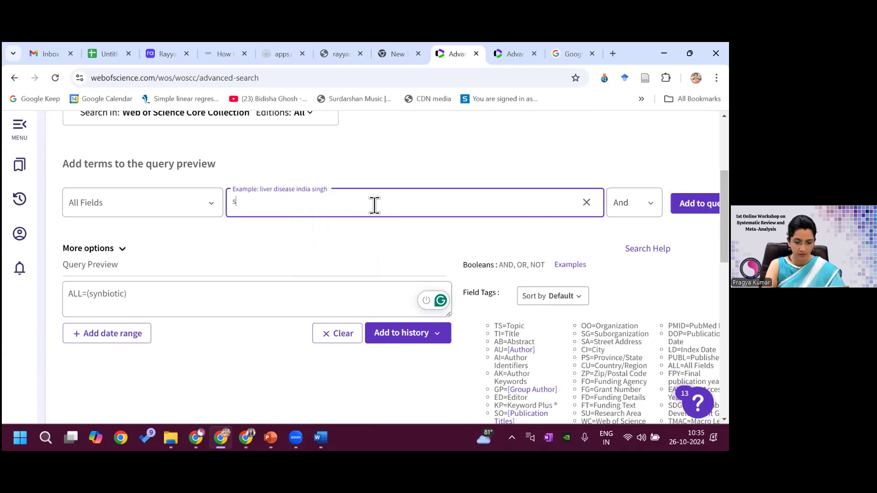
pyautogui.click(338, 333)
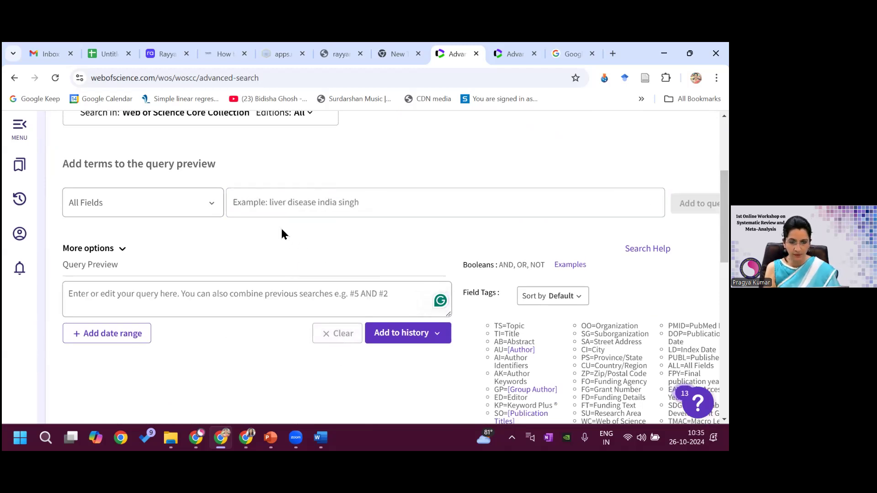
pyautogui.click(272, 203)
pyautogui.write('synbiotics')
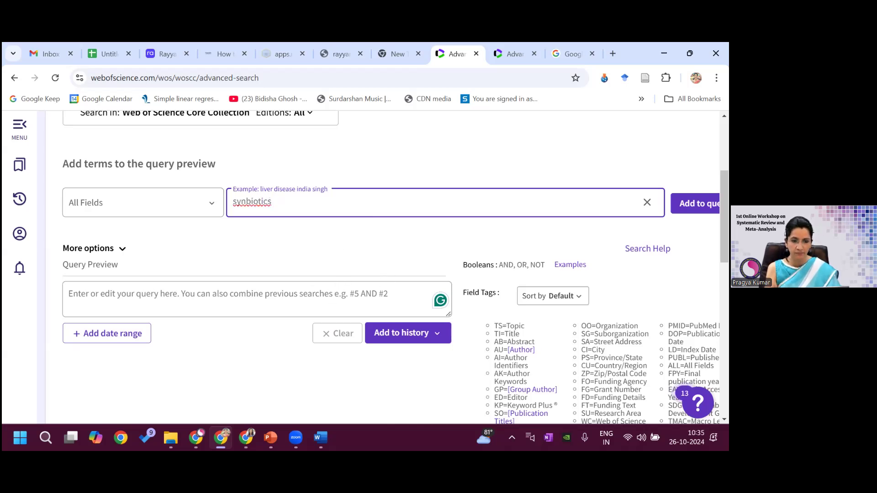
pyautogui.press('Return')
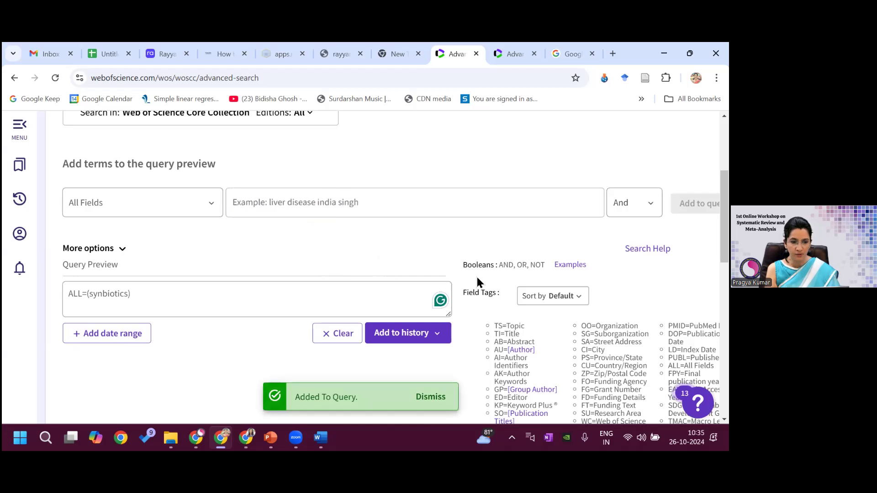
pyautogui.click(399, 333)
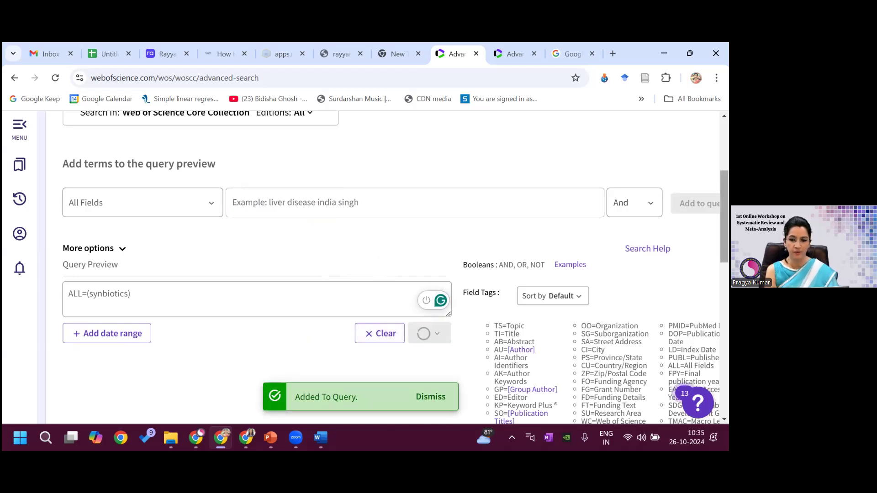
# - Select all five session queries, from Probiotic to synbiotics, and combine the sets with OR
pyautogui.scroll(-2, 399, 345)
pyautogui.scroll(-6, 115, 340)
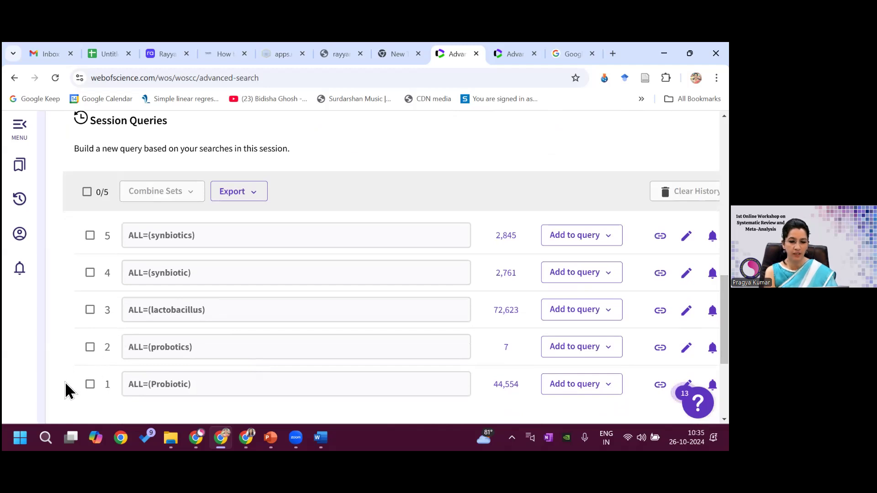
pyautogui.click(90, 384)
pyautogui.click(90, 347)
pyautogui.click(91, 310)
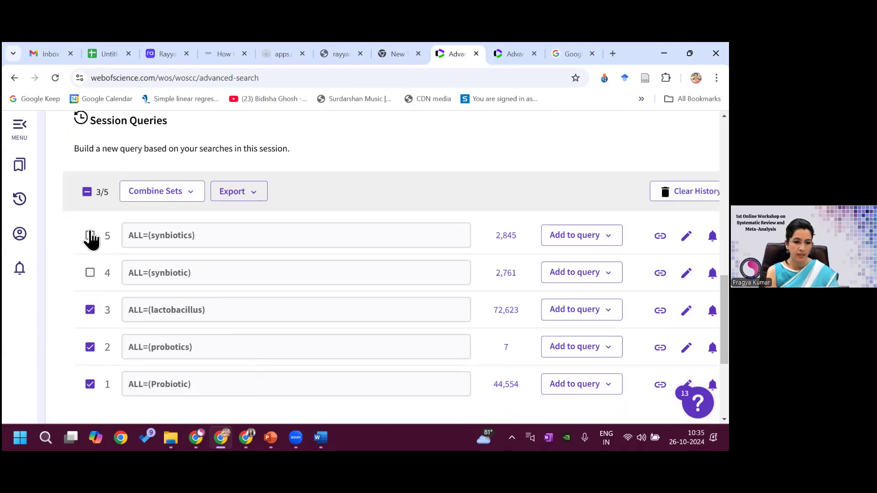
pyautogui.click(191, 192)
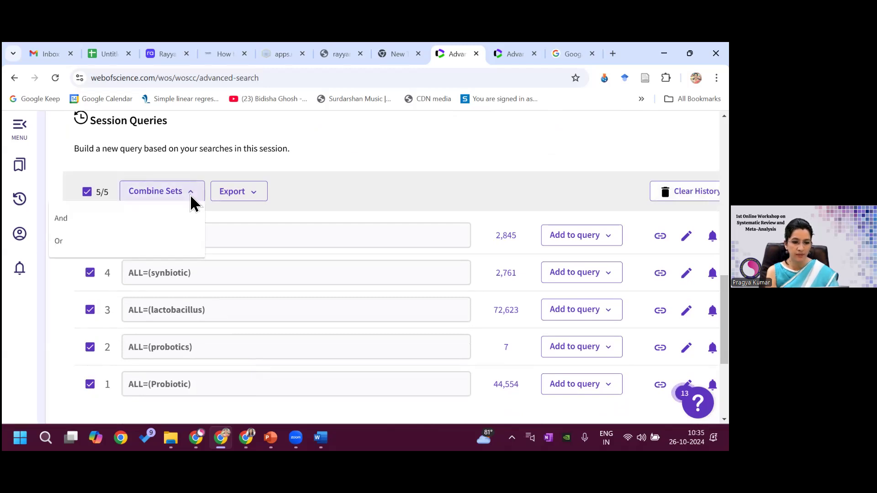
pyautogui.click(70, 241)
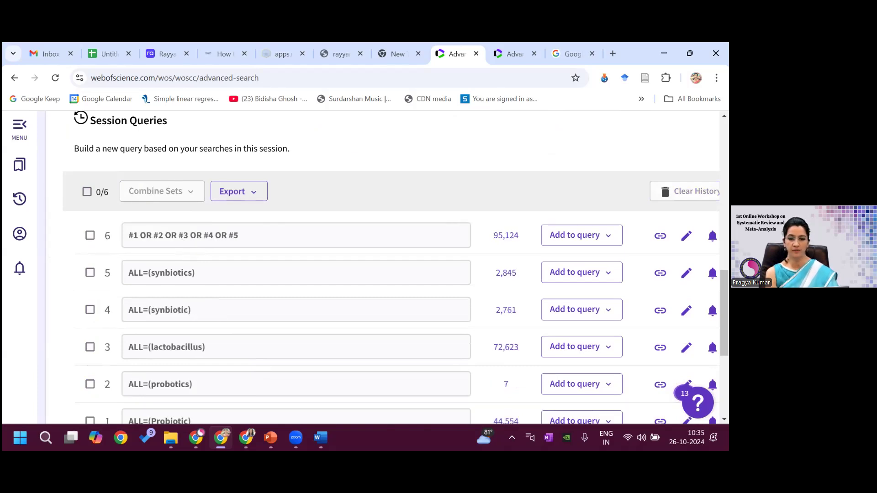
# - Clear the synbiotics query from the query preview and build an All Fields query for diarrhea
pyautogui.click(686, 273)
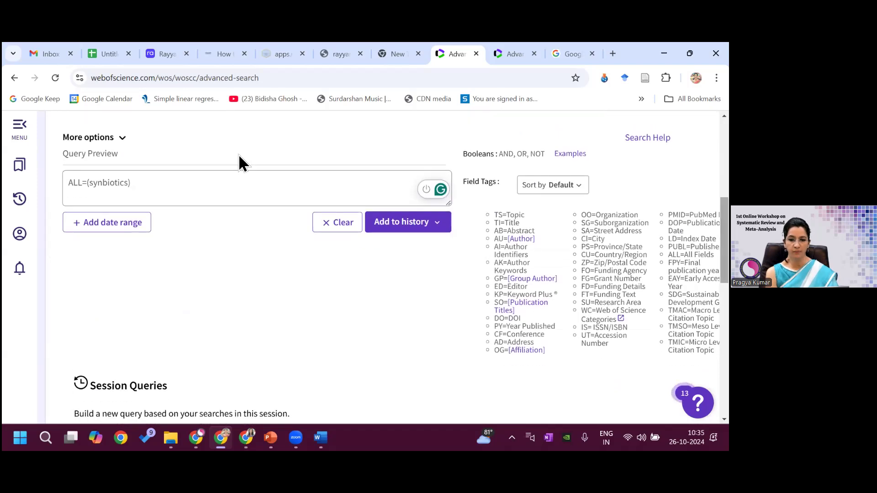
pyautogui.click(351, 222)
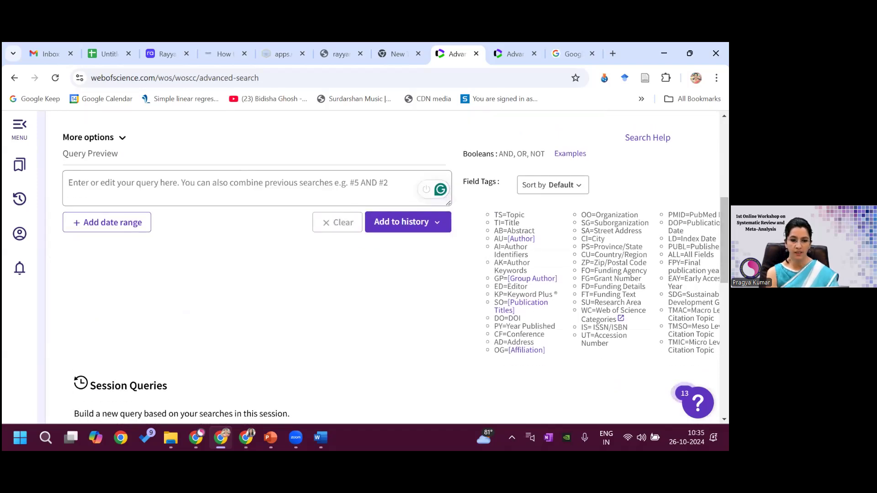
pyautogui.scroll(3, 348, 256)
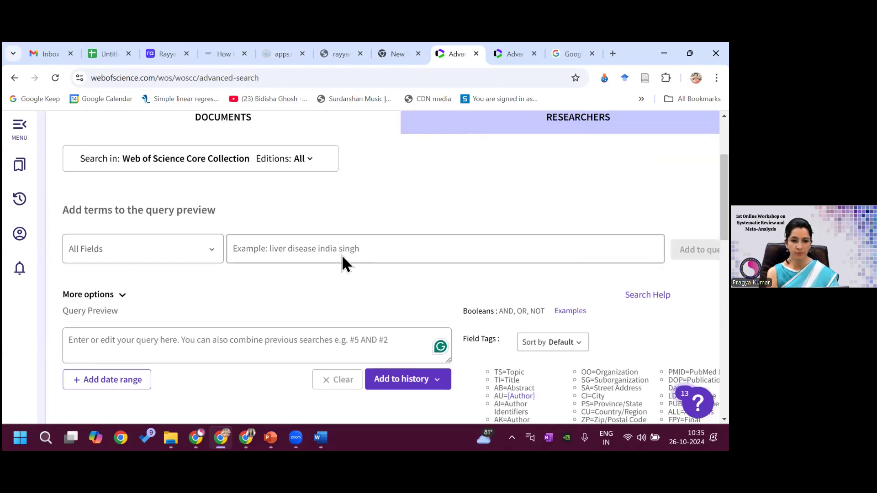
pyautogui.click(351, 249)
pyautogui.write('di')
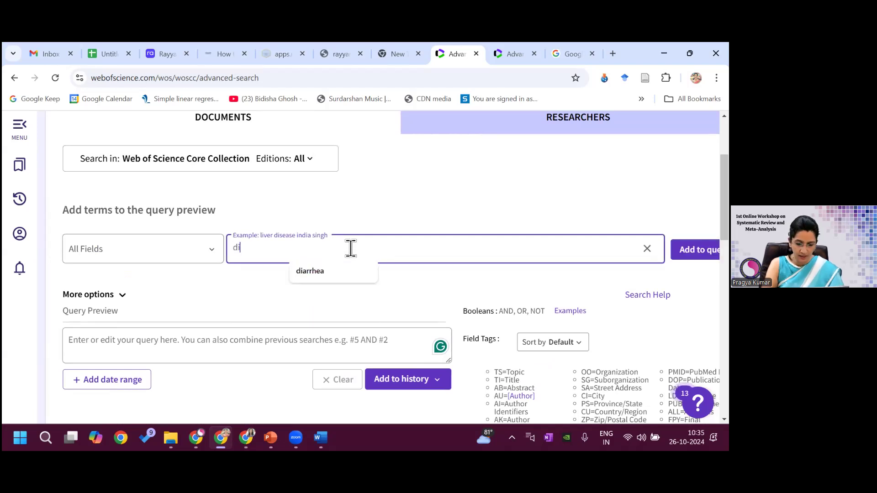
pyautogui.click(336, 270)
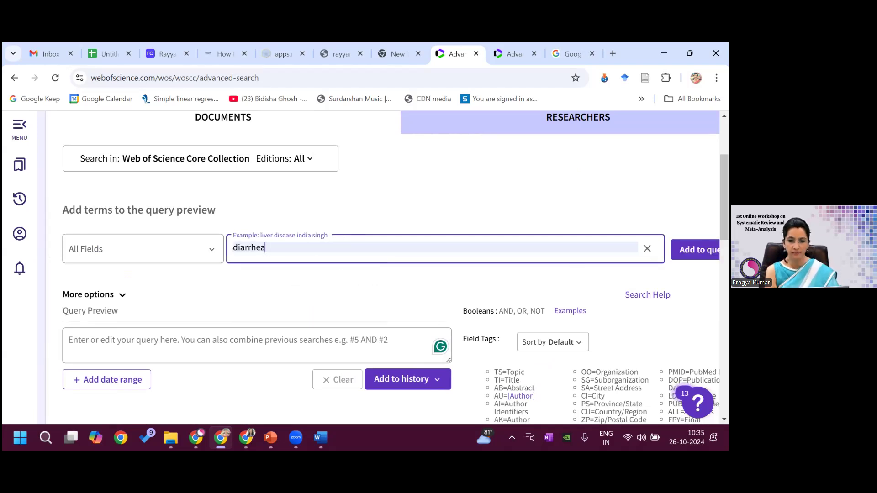
pyautogui.press('Return')
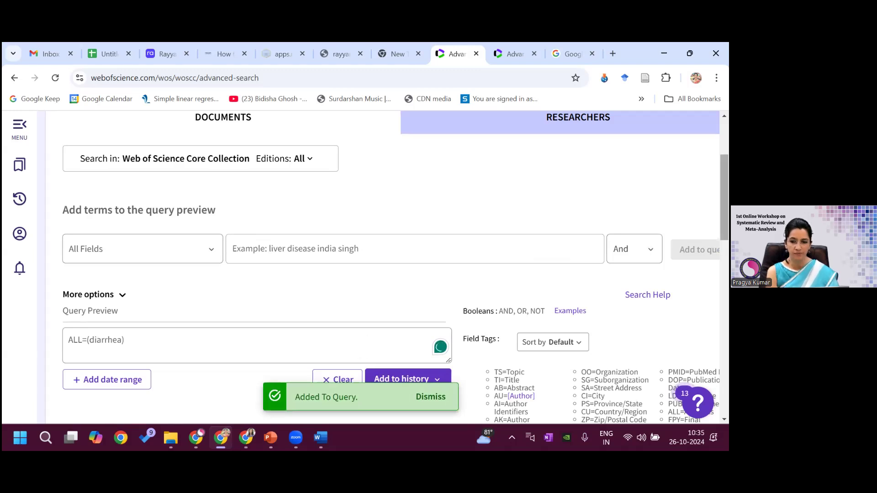
# - Add the diarrhea query to the search history
pyautogui.scroll(-8, 725, 197)
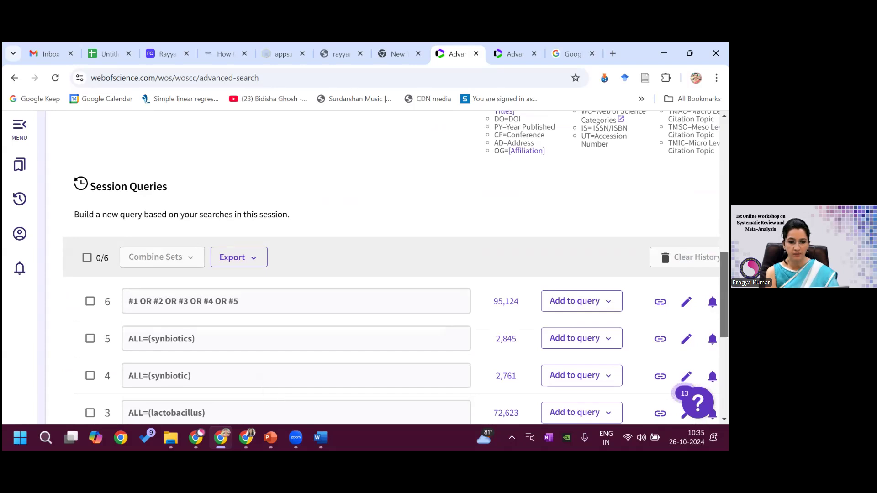
pyautogui.scroll(6, 725, 297)
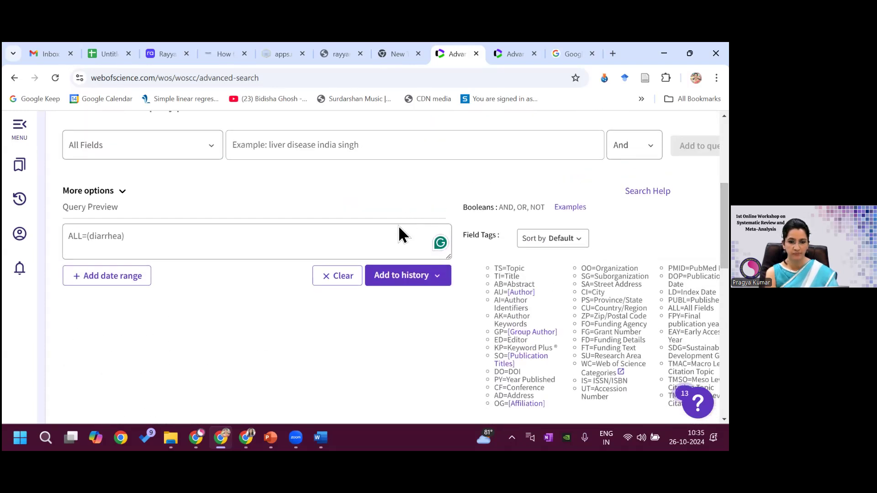
pyautogui.scroll(-3, 395, 270)
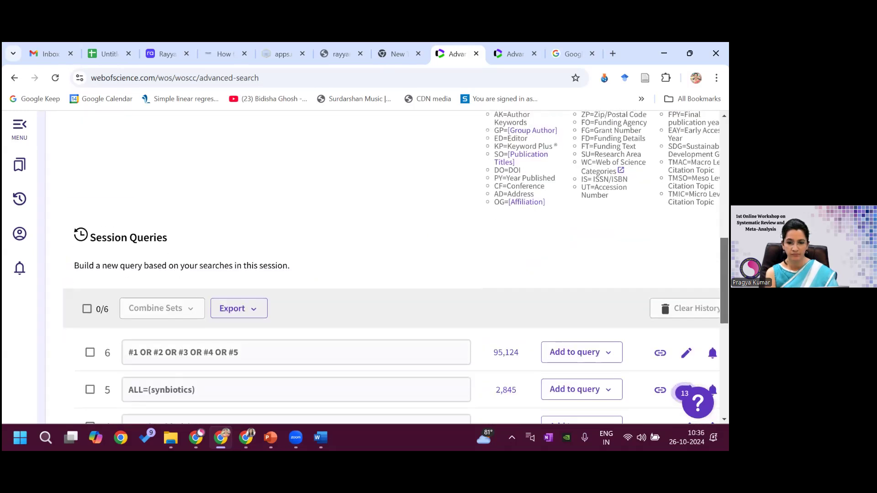
pyautogui.scroll(2, 415, 203)
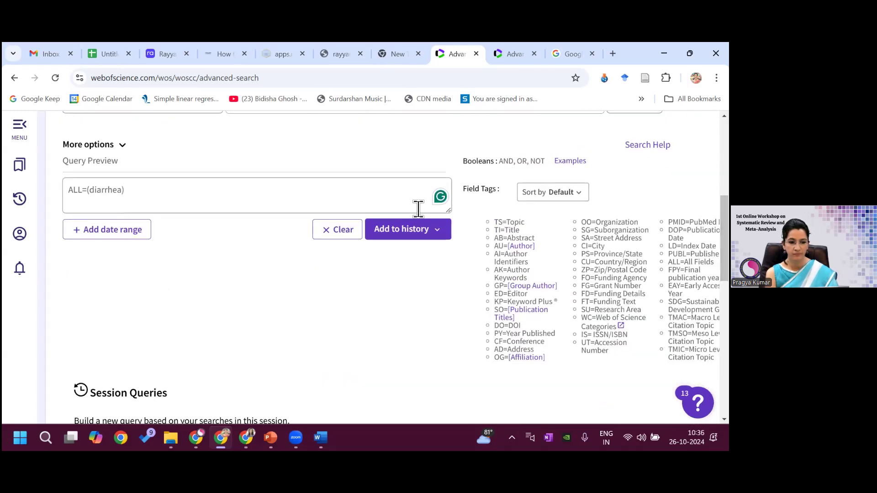
pyautogui.click(404, 232)
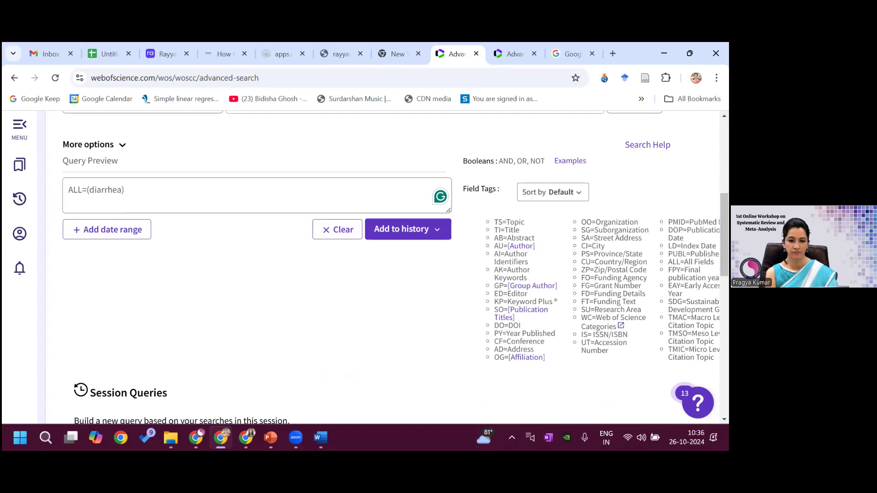
pyautogui.scroll(-3, 395, 270)
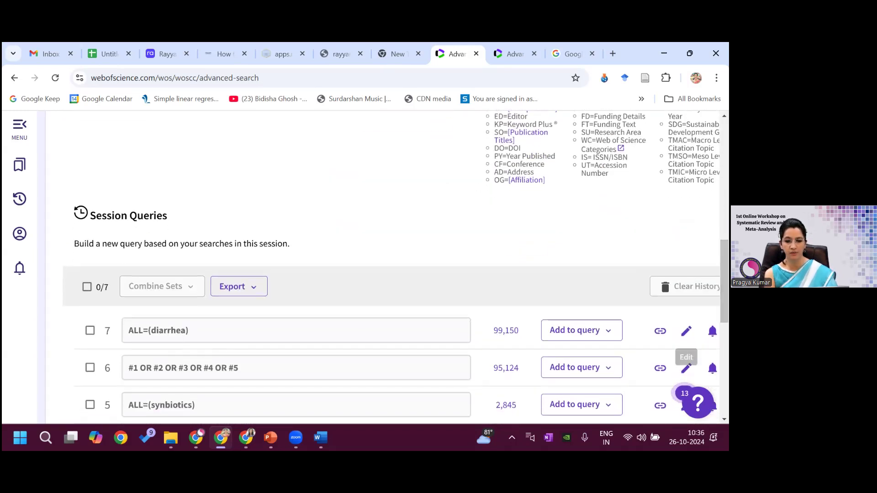
# - Enter and cut out the term acute diarrhea for reuse, and clear the diarrhea query from the query preview
pyautogui.moveTo(725, 292); pyautogui.dragTo(725, 180)
pyautogui.click(321, 367)
pyautogui.write('acute diarrhea')
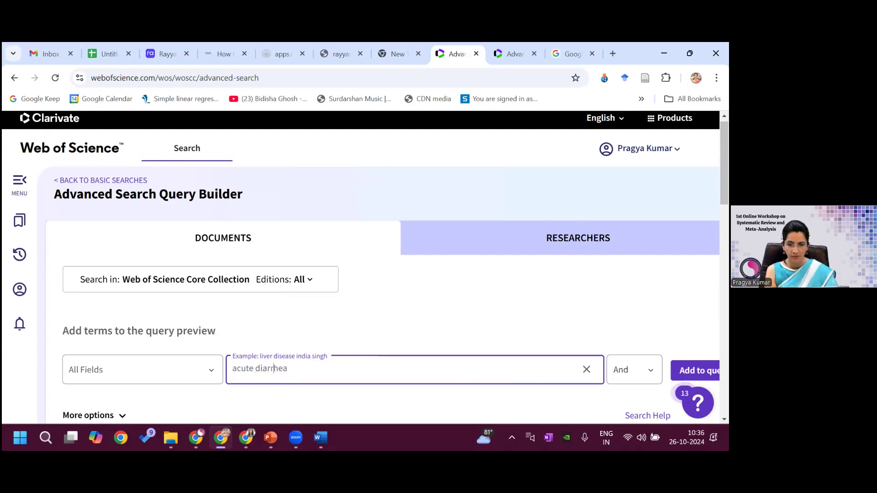
pyautogui.scroll(-3, 578, 237)
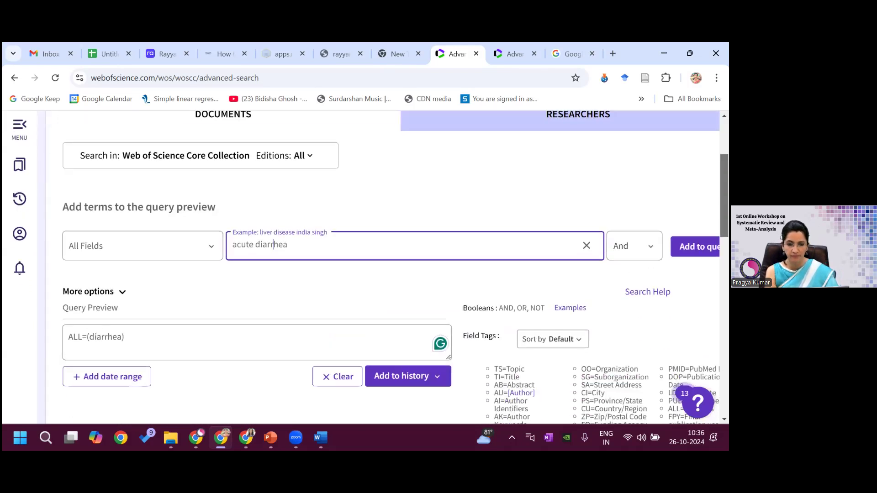
pyautogui.moveTo(300, 237); pyautogui.dragTo(215, 238)
pyautogui.hotkey('ctrl', 'c')
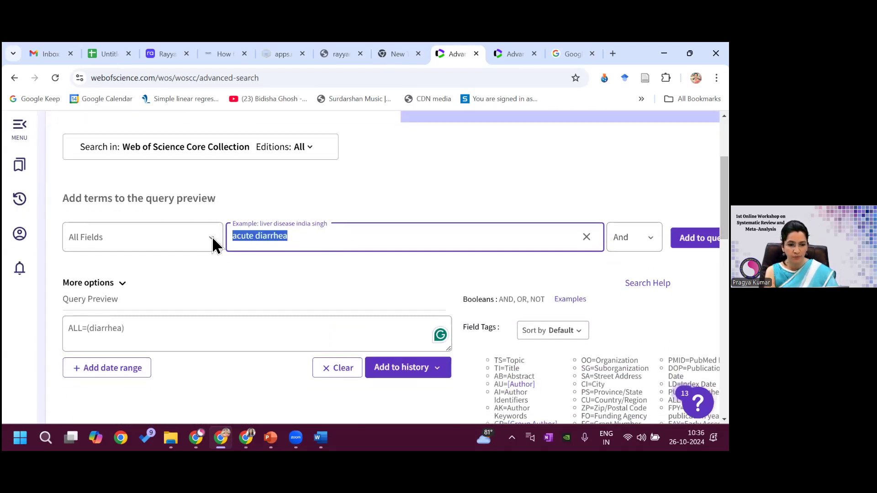
pyautogui.press('BackSpace')
pyautogui.click(339, 370)
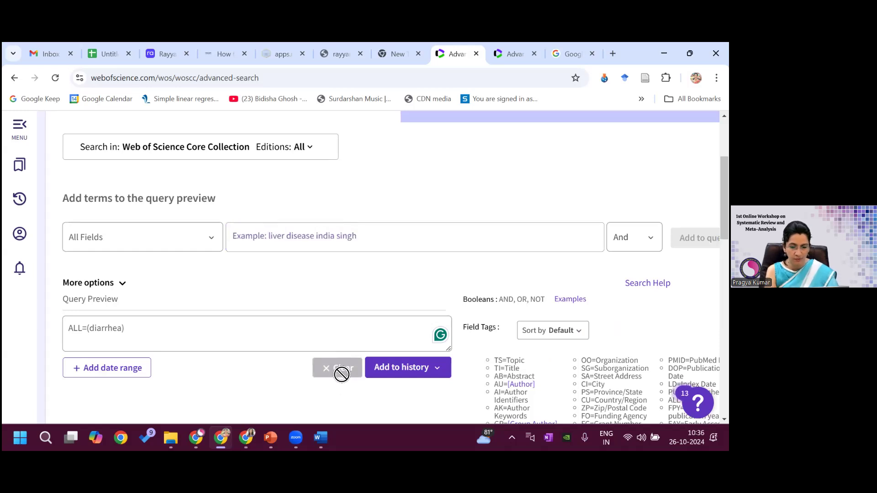
# - Build an All Fields query for acute diarrhea from the copied term and add it to the search history
pyautogui.click(305, 238)
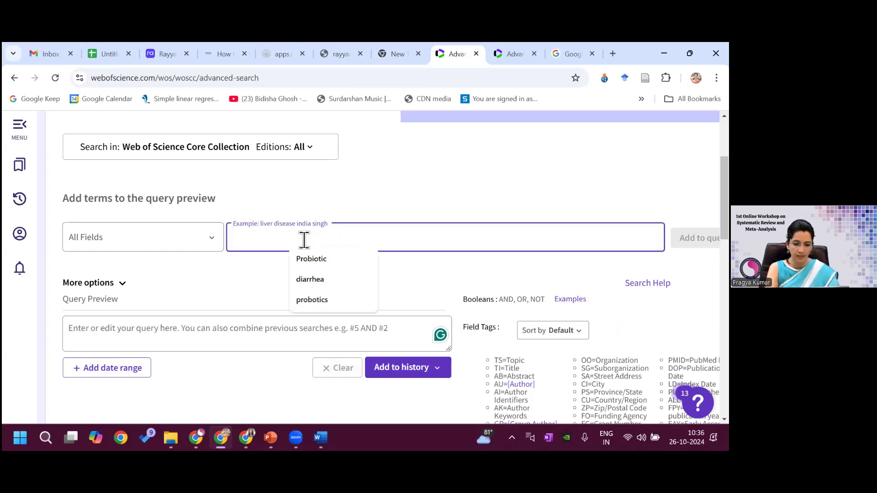
pyautogui.hotkey('ctrl', 'v')
pyautogui.press('Return')
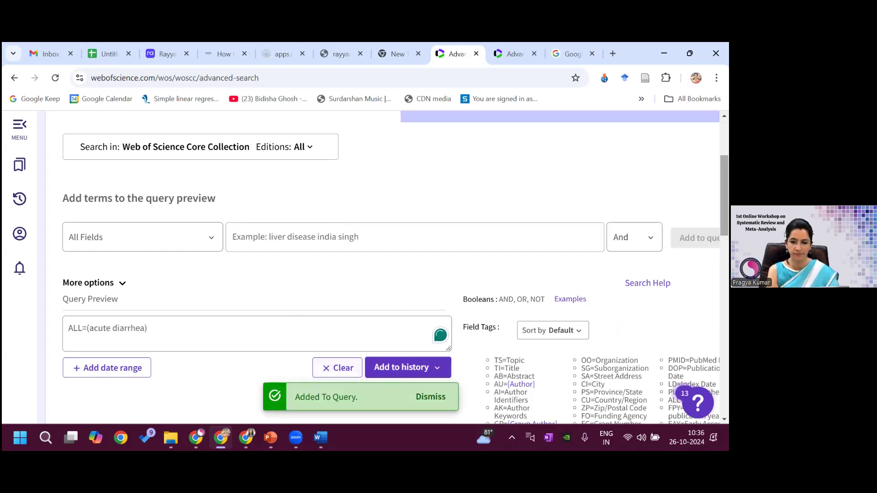
pyautogui.scroll(-7, 198, 312)
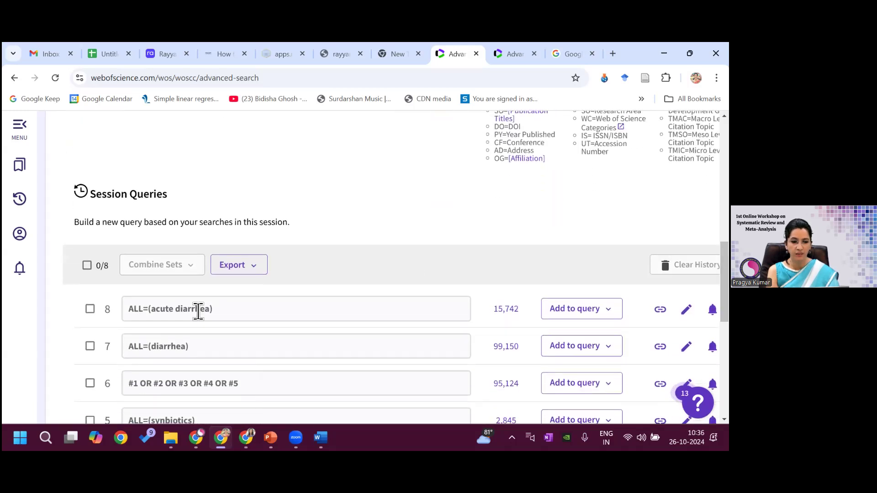
# - Select the diarrhea and acute diarrhea session queries and combine the sets with OR
pyautogui.click(90, 348)
pyautogui.click(91, 310)
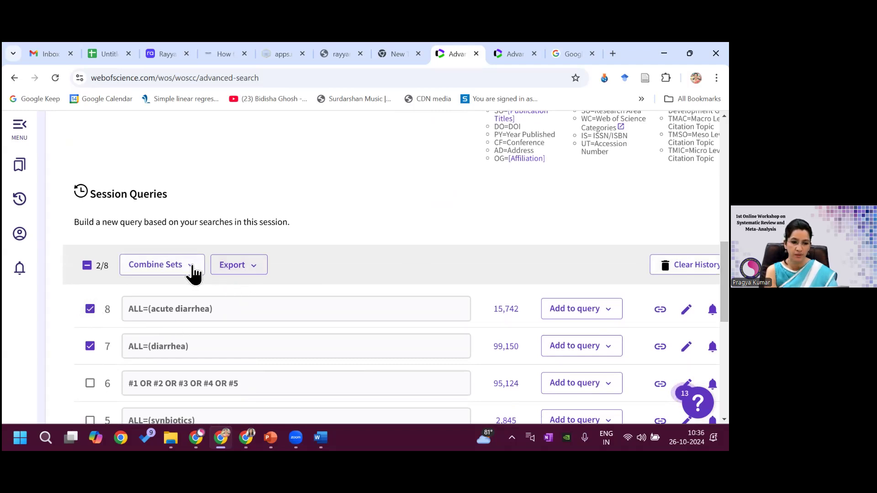
pyautogui.click(190, 272)
pyautogui.click(92, 320)
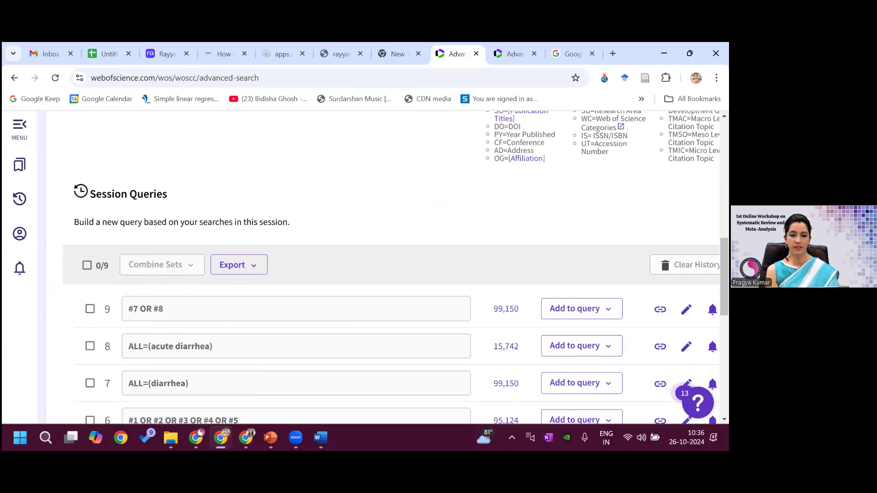
# - Clear the acute diarrhea query preview and add an All Fields query for child to the search history
pyautogui.scroll(15, 311, 267)
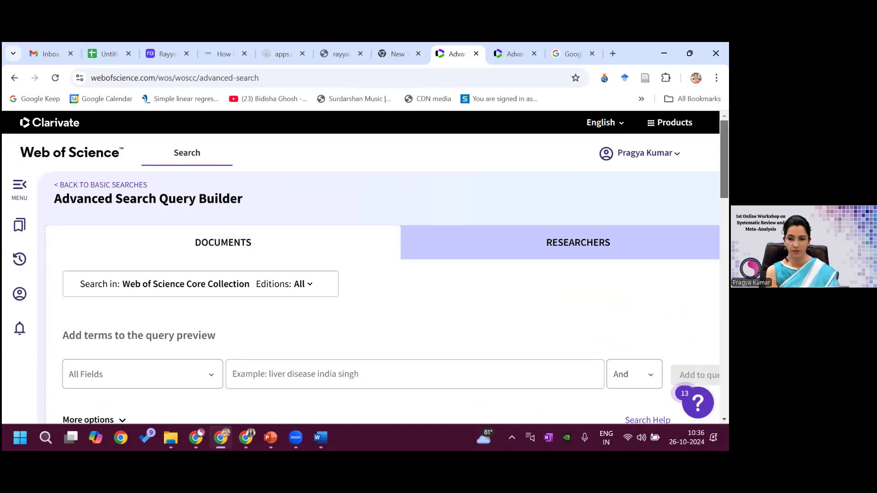
pyautogui.scroll(-5, 388, 267)
pyautogui.scroll(1, 491, 246)
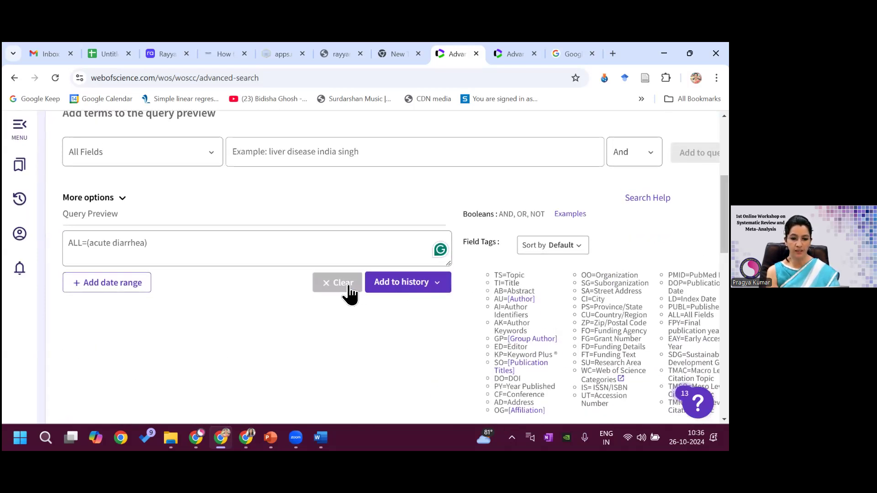
pyautogui.click(348, 286)
pyautogui.click(298, 154)
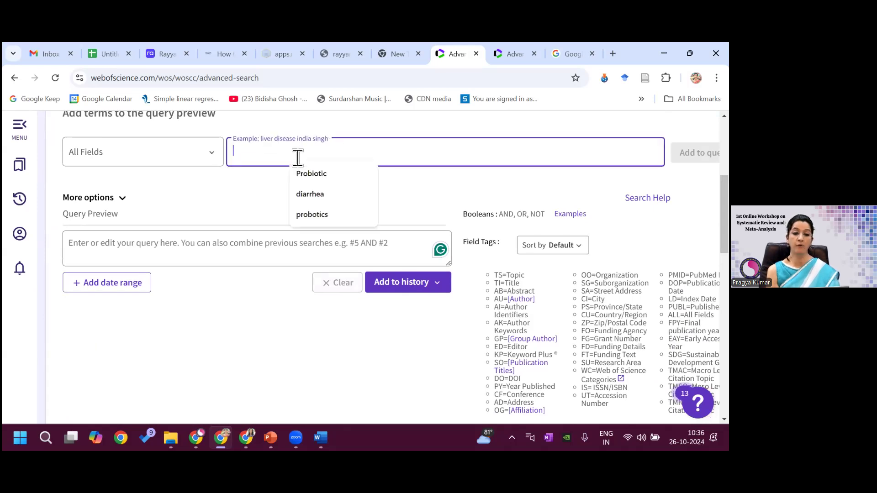
pyautogui.write('child')
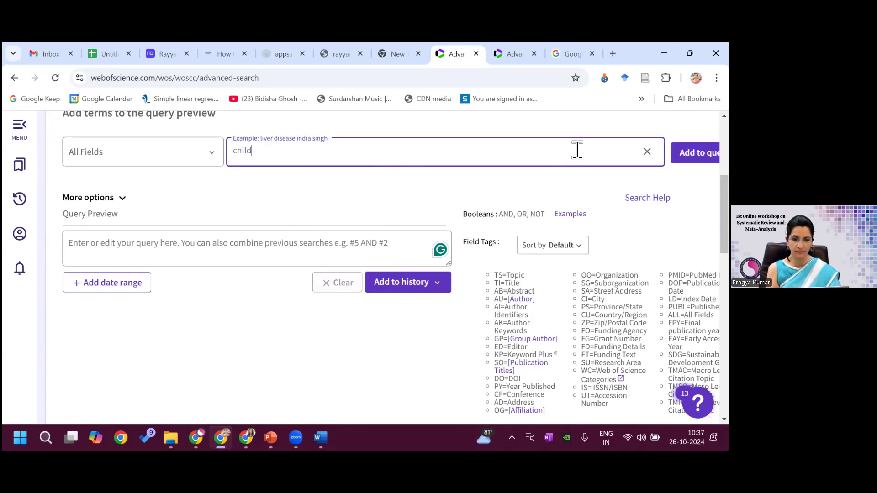
pyautogui.press('Return')
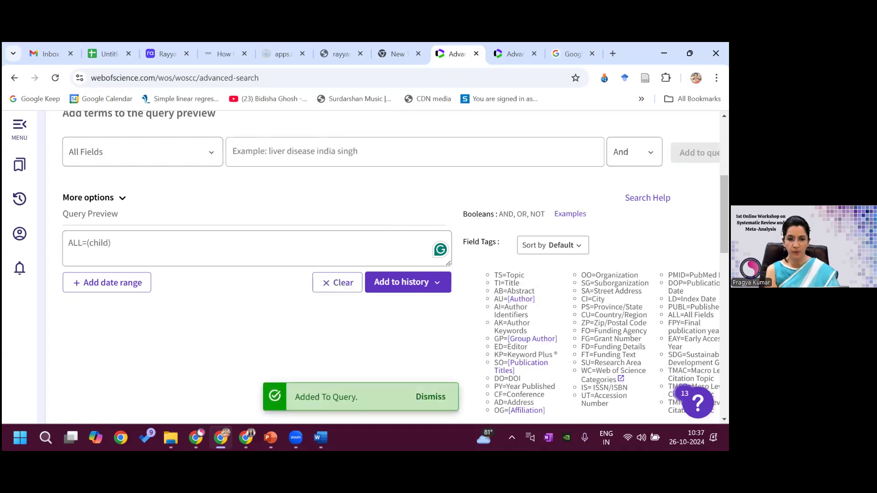
pyautogui.click(385, 287)
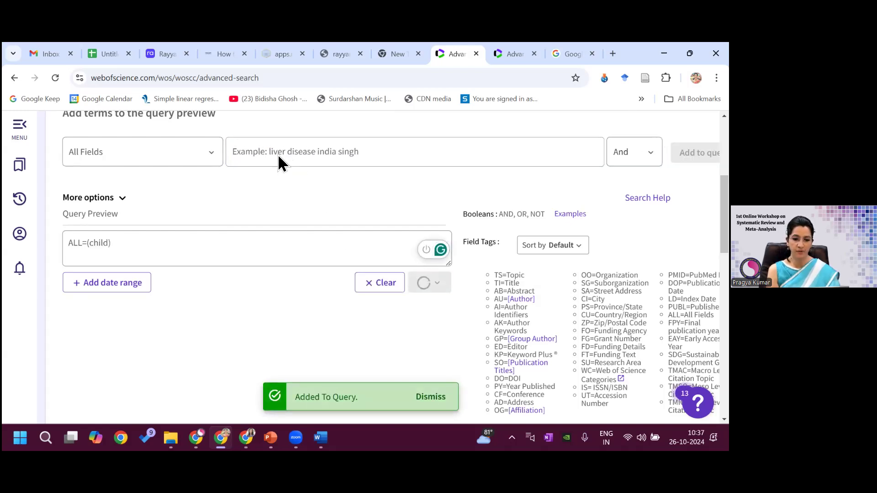
# - Clear the child query preview and add an All Fields query for children to the search history
pyautogui.click(358, 288)
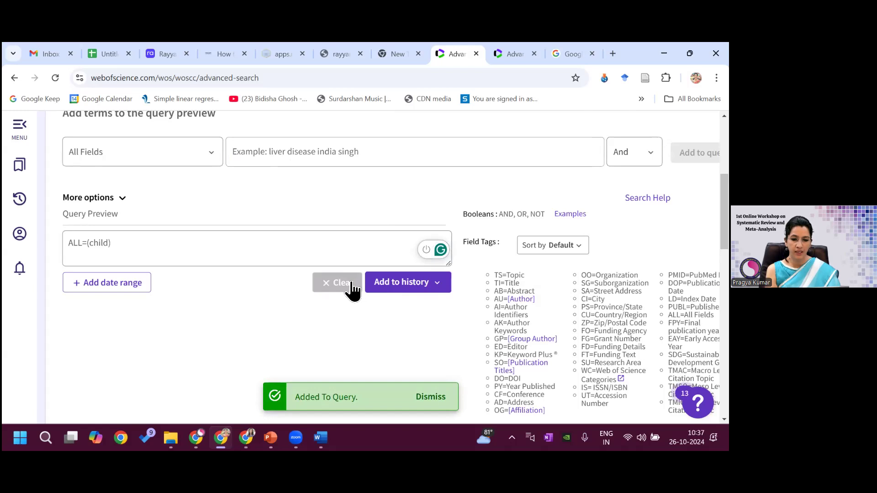
pyautogui.click(315, 157)
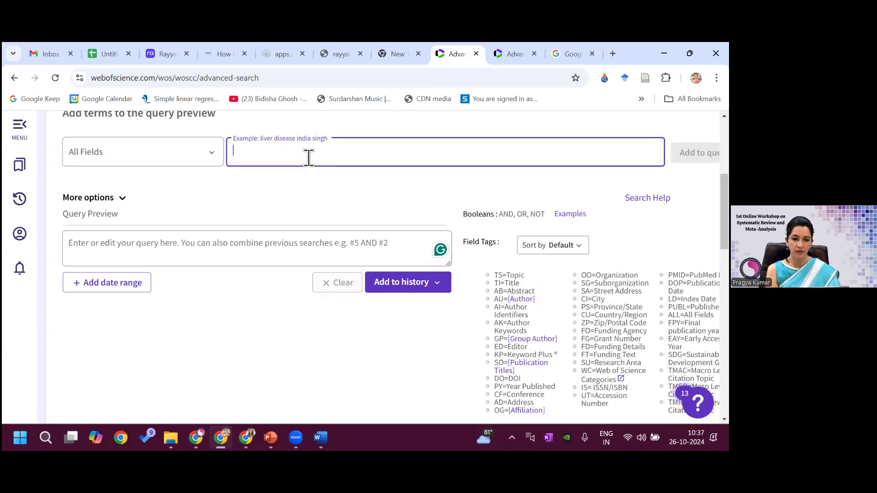
pyautogui.write('children')
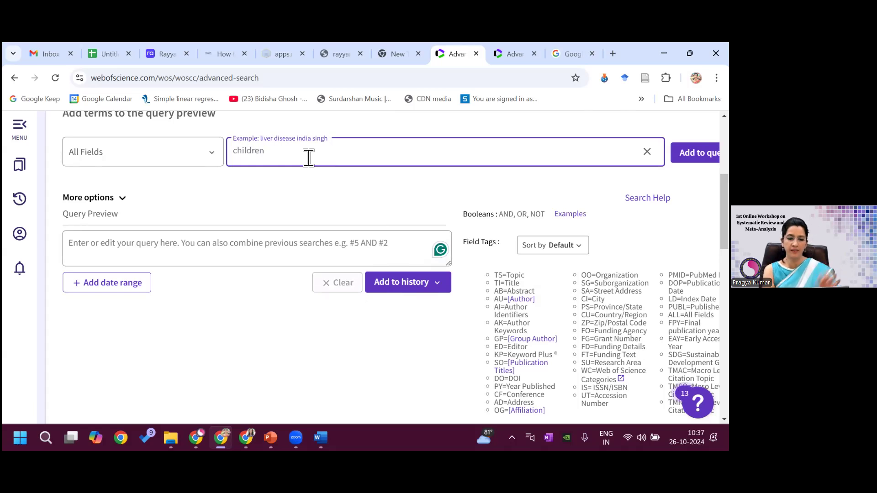
pyautogui.press('Return')
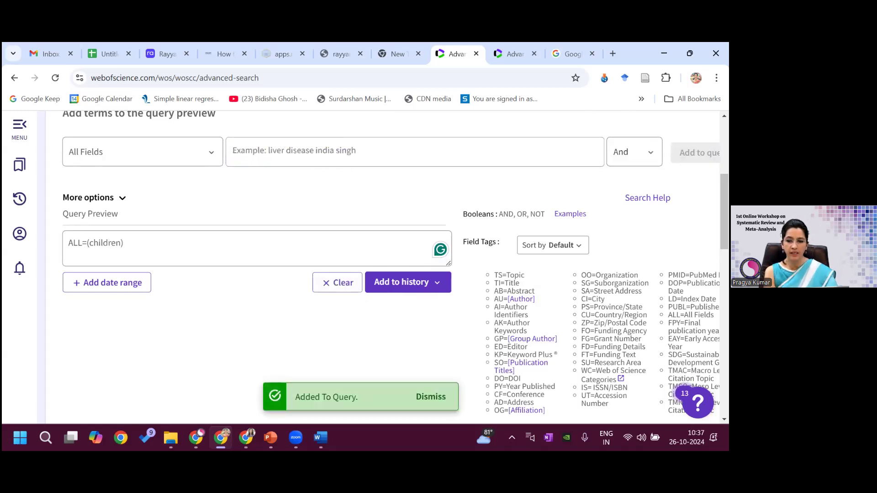
pyautogui.click(405, 288)
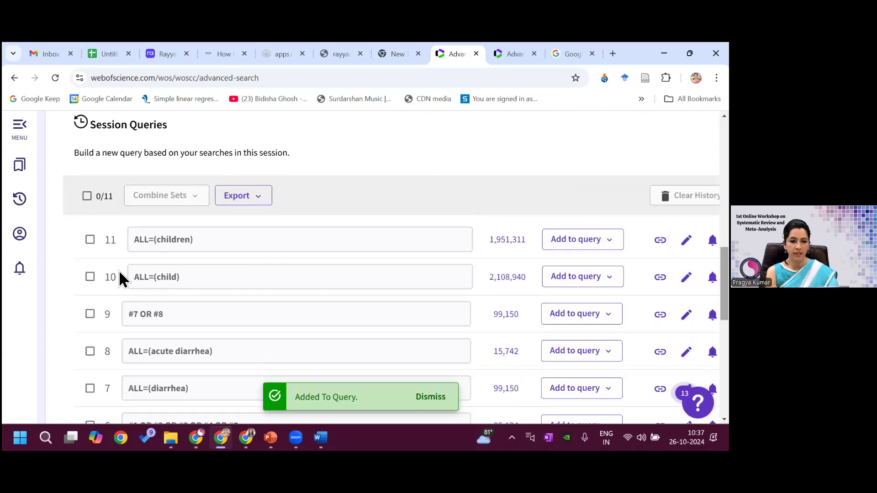
# - Select the child and children session queries and combine the sets with OR
pyautogui.click(90, 277)
pyautogui.click(90, 239)
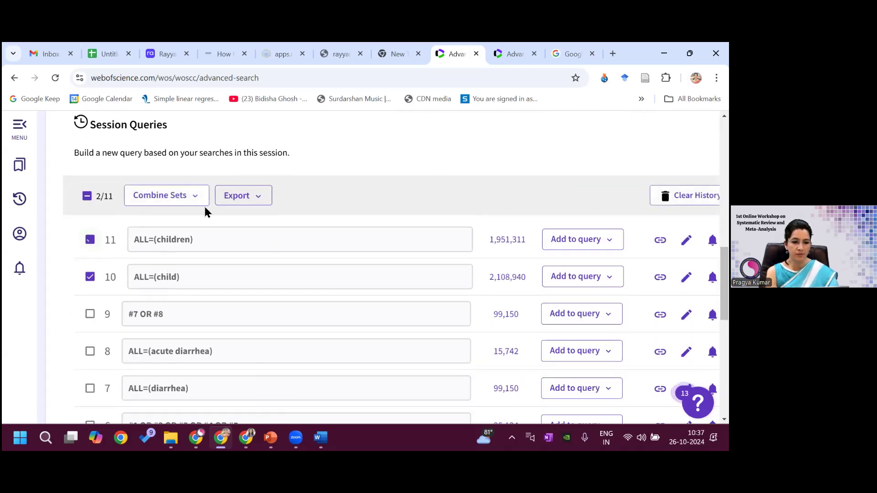
pyautogui.click(258, 201)
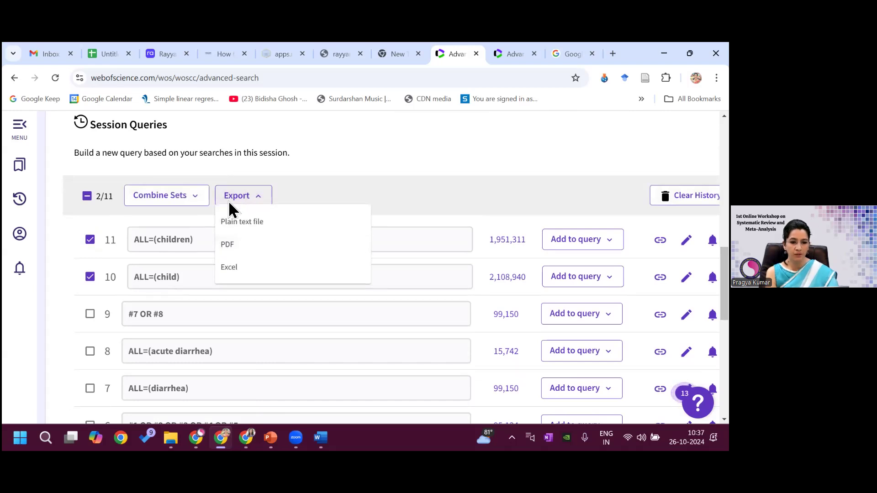
pyautogui.click(200, 196)
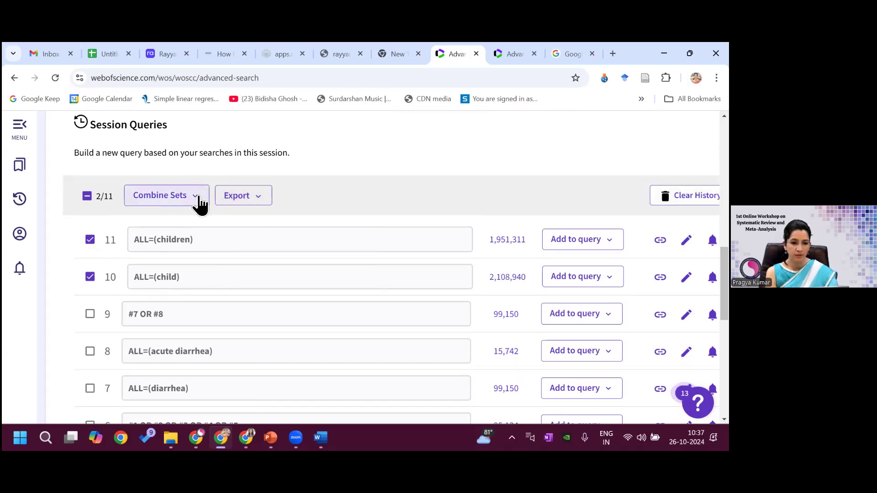
pyautogui.click(176, 196)
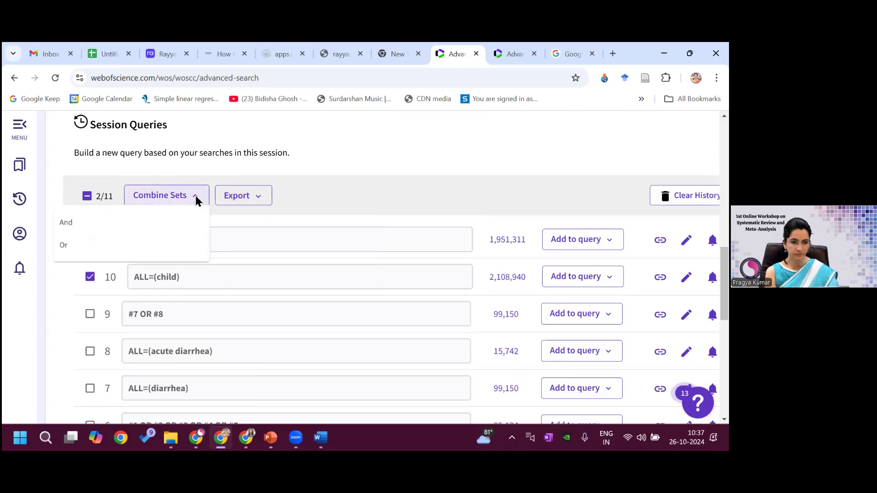
pyautogui.click(119, 249)
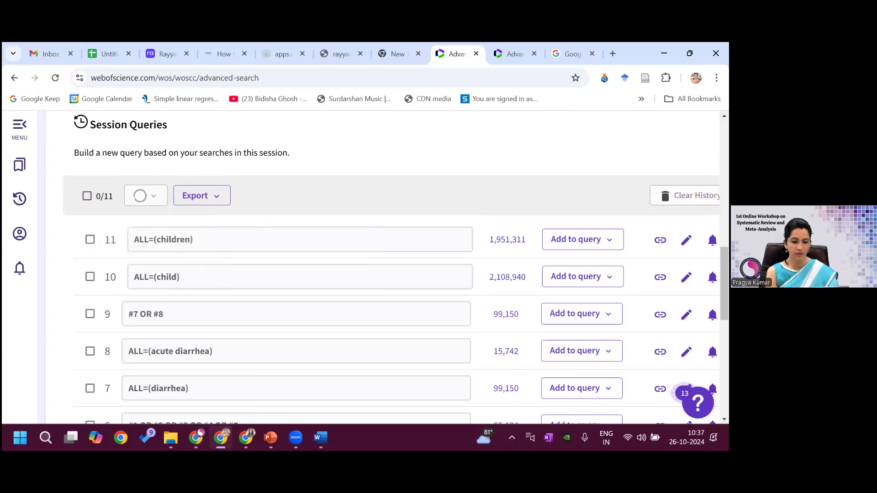
# - Select the three combined concept sets #6, #9 and #12 in the session queries and combine them with AND
pyautogui.scroll(-3, 86, 266)
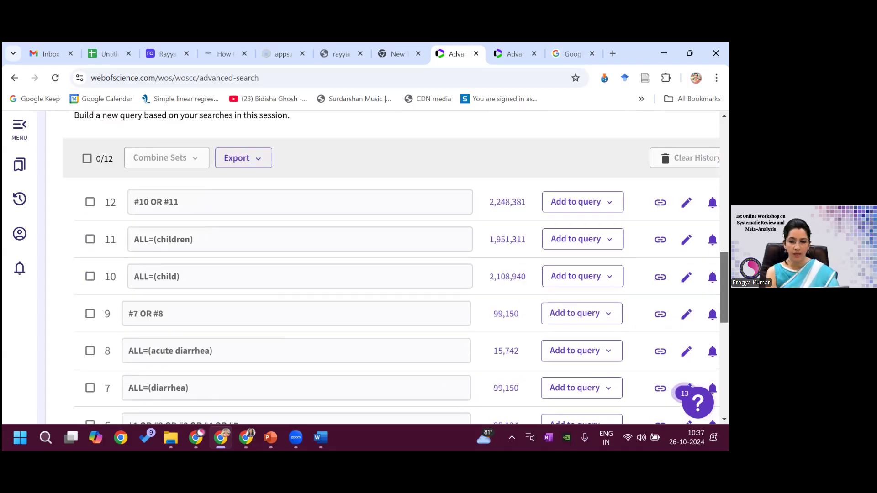
pyautogui.click(90, 359)
pyautogui.click(90, 248)
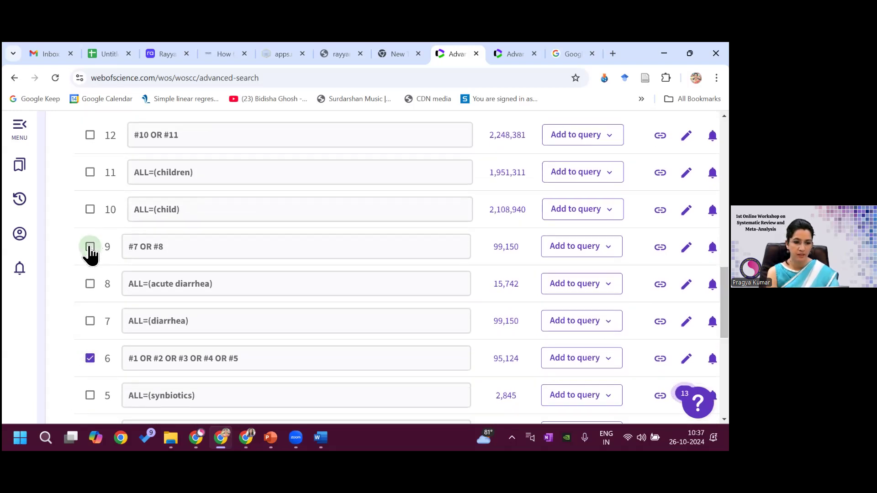
pyautogui.click(90, 136)
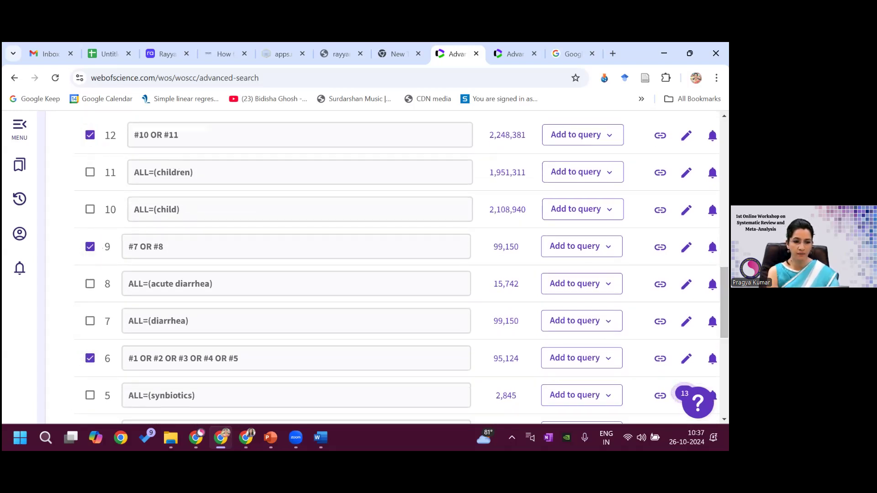
pyautogui.moveTo(725, 299); pyautogui.dragTo(725, 274)
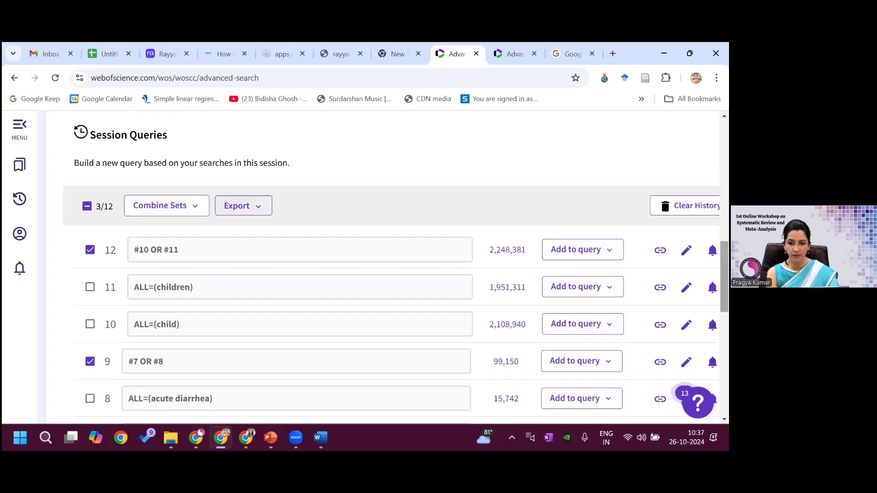
pyautogui.click(189, 210)
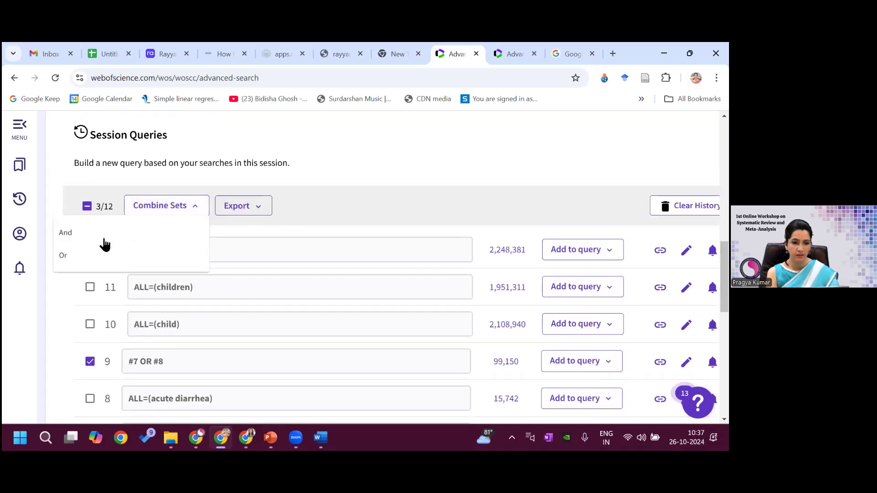
pyautogui.click(105, 235)
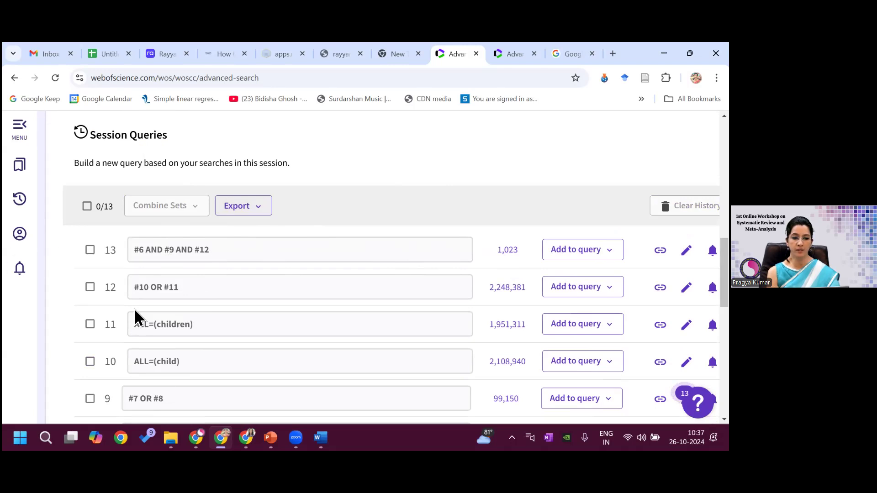
# - Select every session query and export all sets in this session to Excel format, including database, query, date run and number of results
pyautogui.scroll(1, 114, 163)
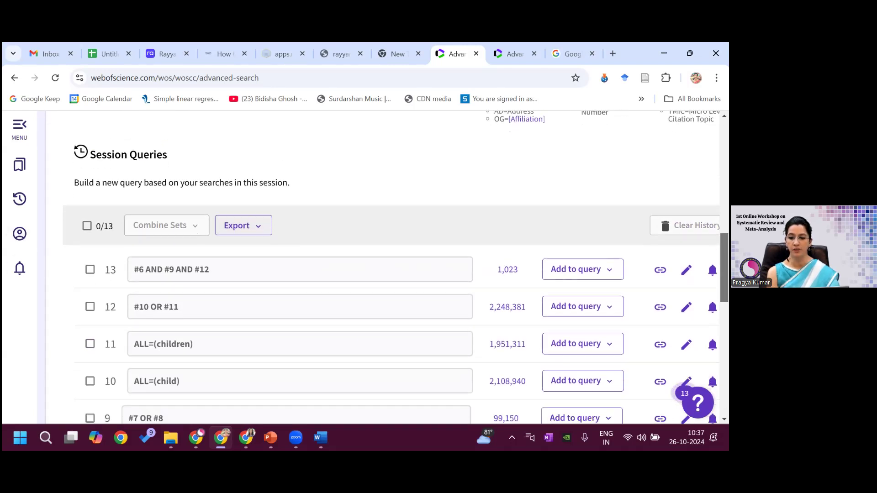
pyautogui.scroll(-1, 115, 163)
pyautogui.click(87, 211)
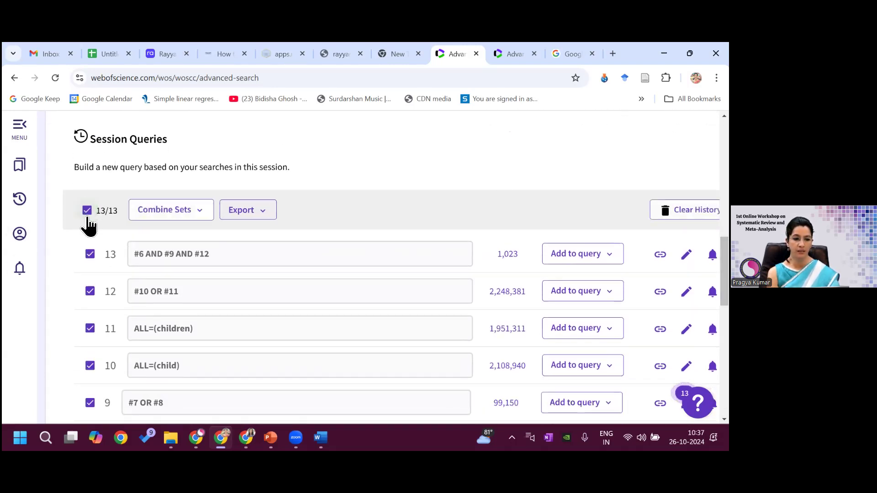
pyautogui.click(268, 219)
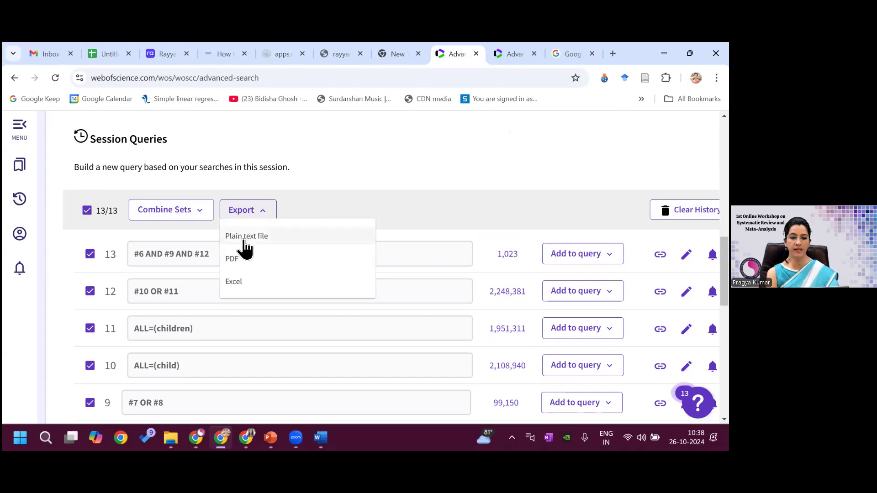
pyautogui.click(236, 283)
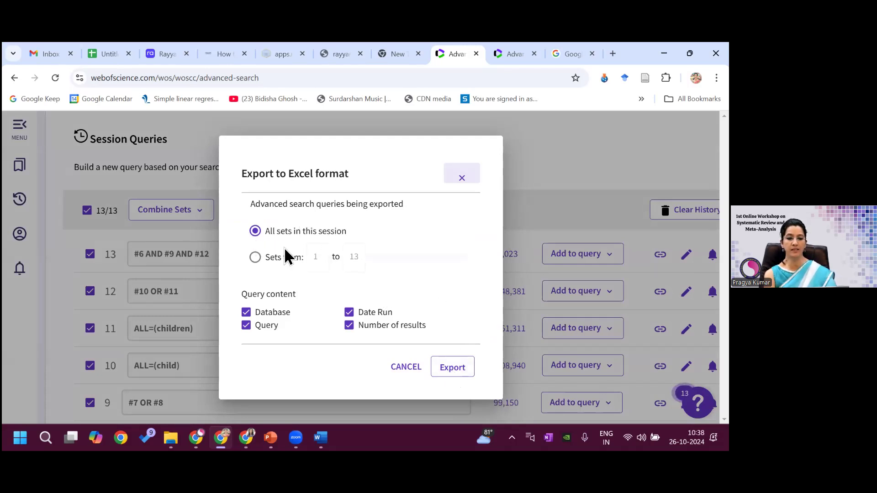
pyautogui.click(257, 258)
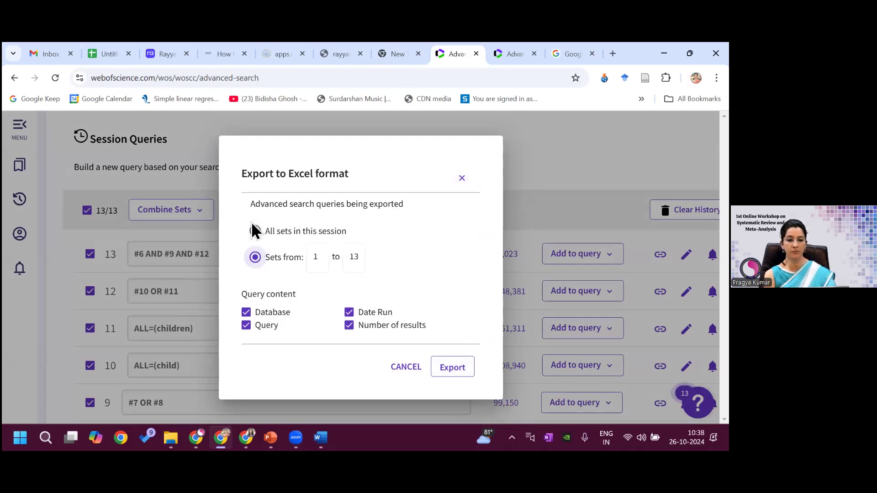
pyautogui.click(257, 232)
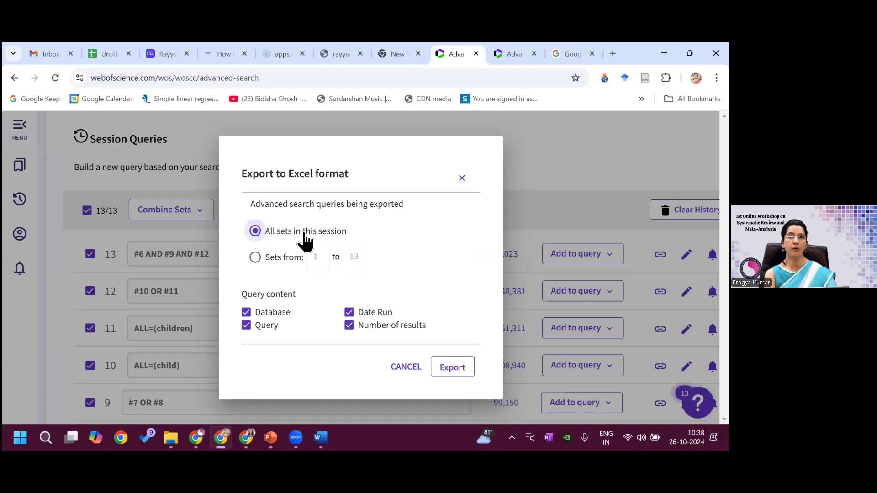
pyautogui.click(454, 372)
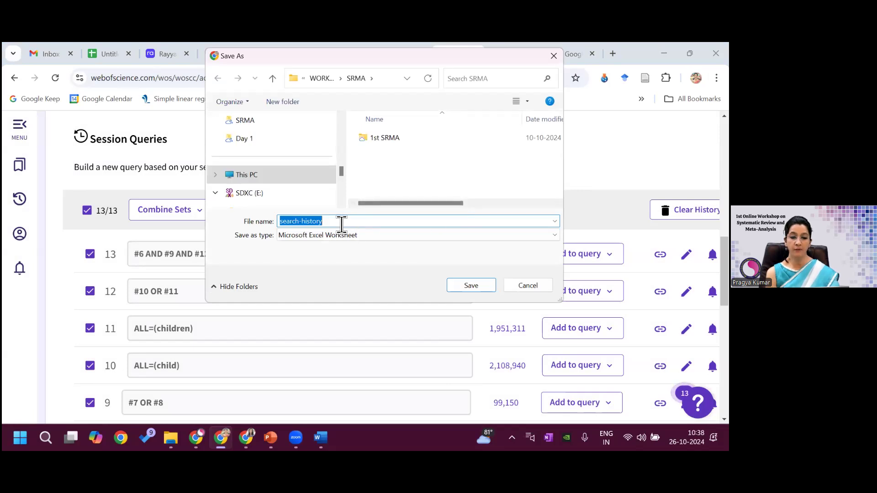
# - Save the exported search history in the SRMA folder as search-history_WoS_26.10.24
pyautogui.click(342, 224)
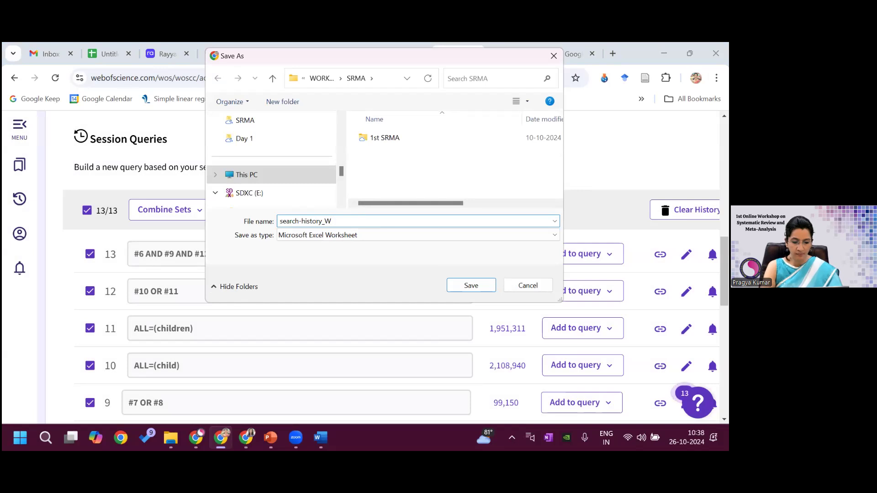
pyautogui.write('_')
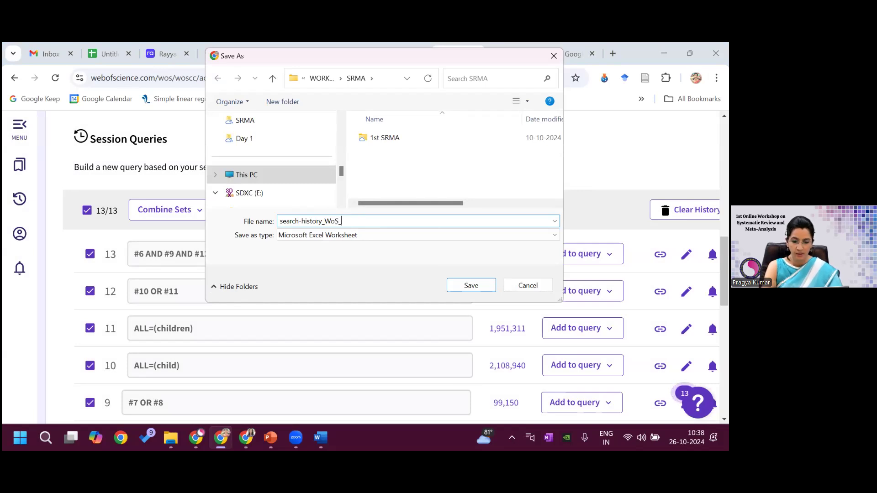
pyautogui.write('26.10.24')
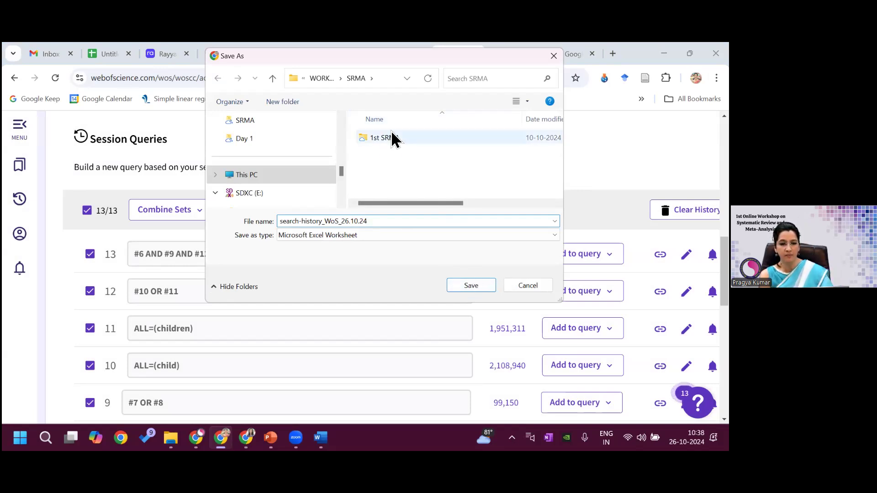
pyautogui.click(471, 286)
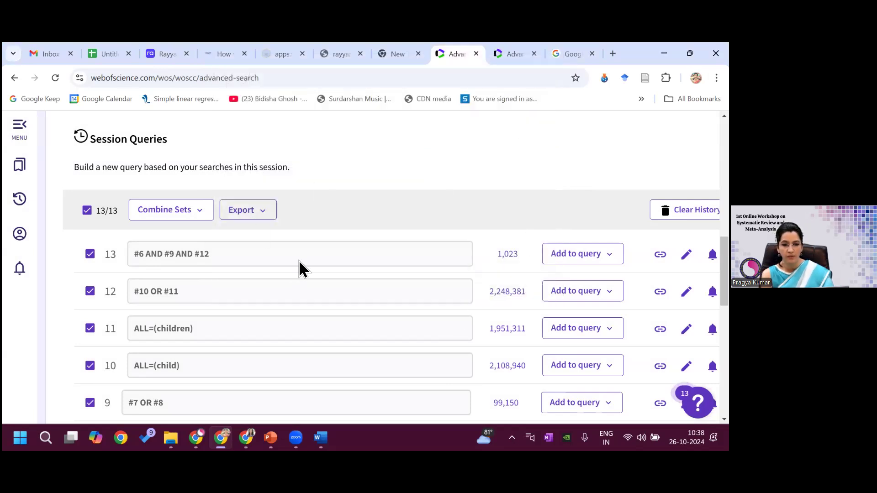
# - Deselect all session queries and open the results of the #6 AND #9 AND #12 query
pyautogui.scroll(-1, 388, 274)
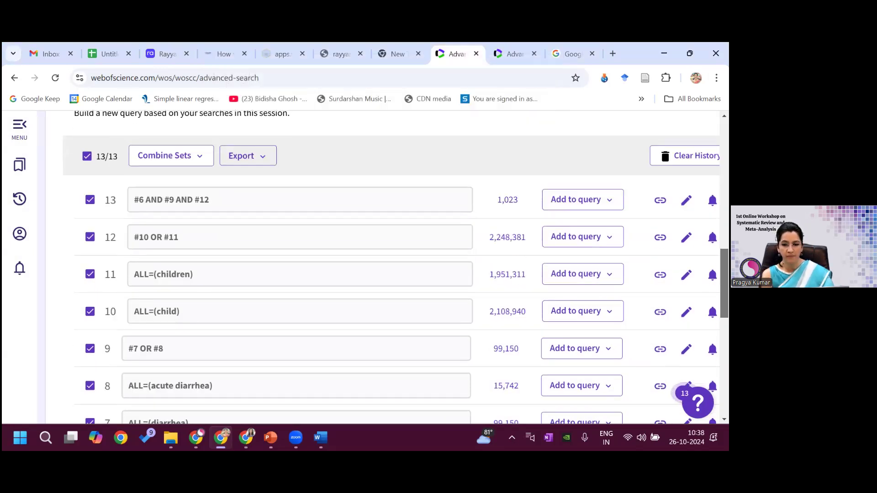
pyautogui.scroll(-3, 389, 267)
pyautogui.scroll(5, 389, 267)
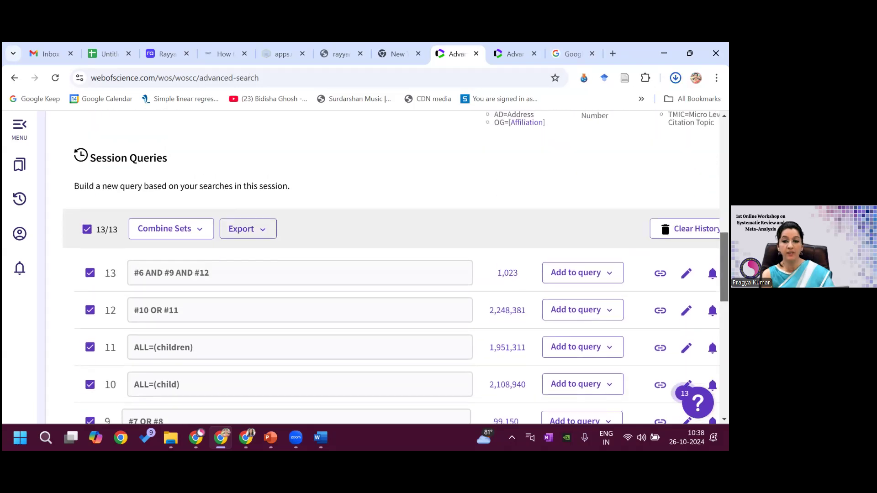
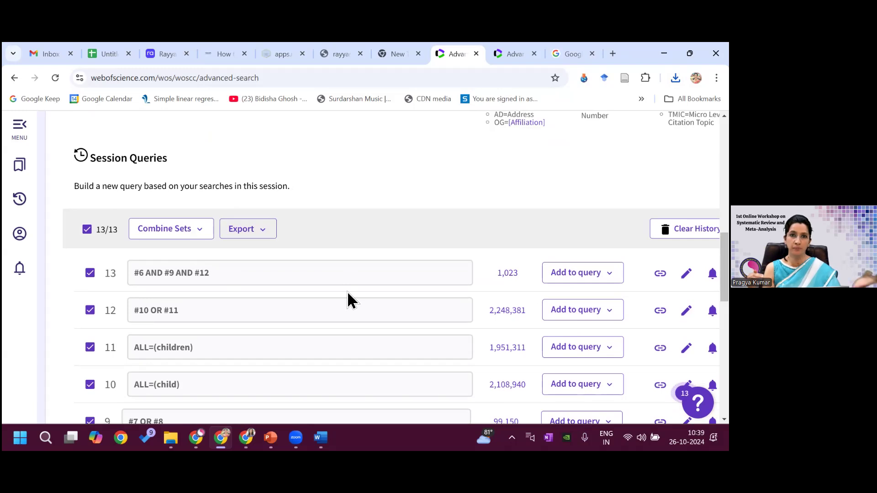
pyautogui.click(87, 230)
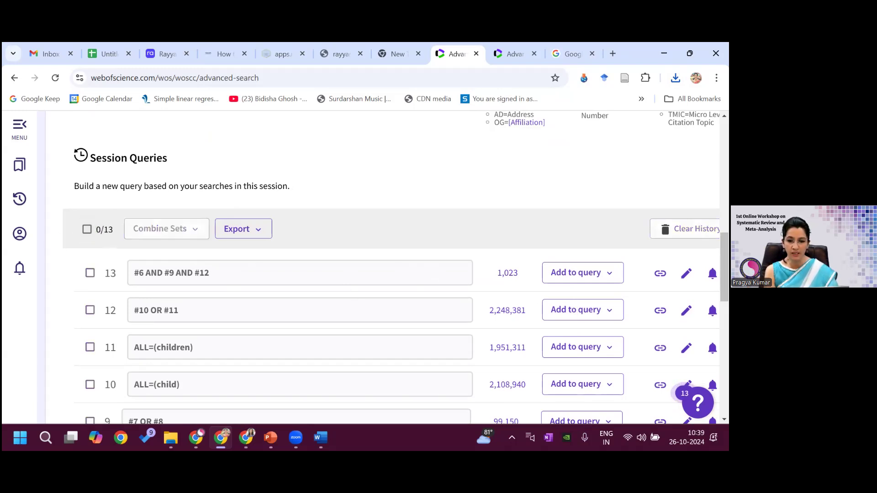
pyautogui.click(511, 274)
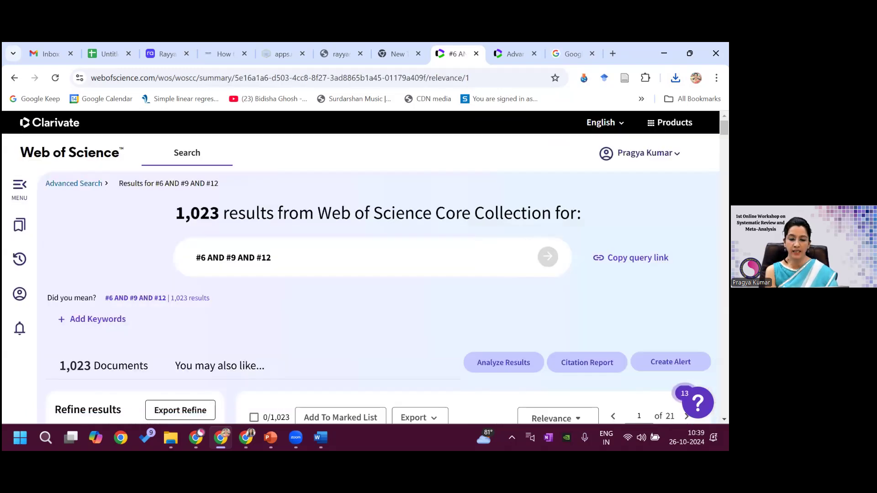
# - Select all records on the results page and start exporting them in RIS format for other reference software
pyautogui.scroll(-5, 366, 268)
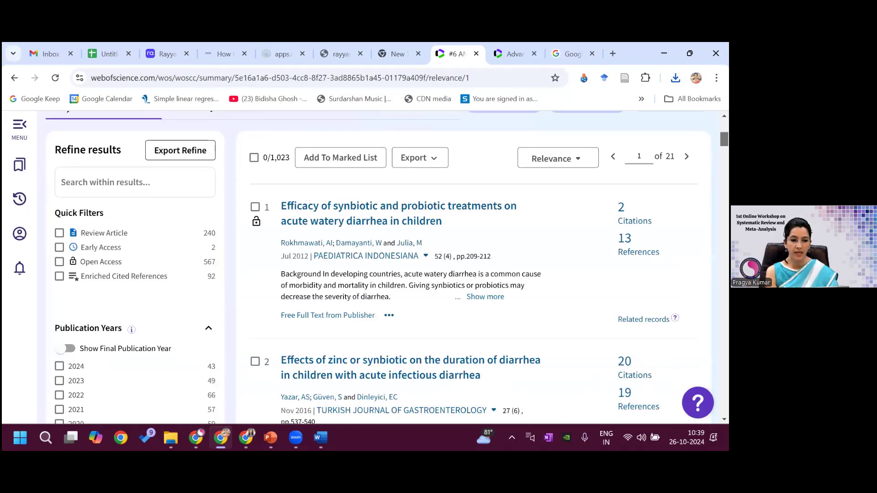
pyautogui.click(254, 158)
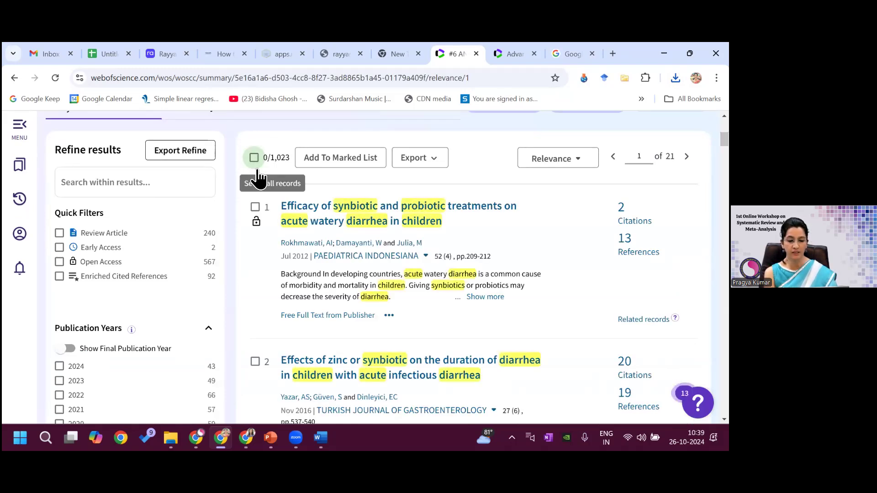
pyautogui.click(455, 169)
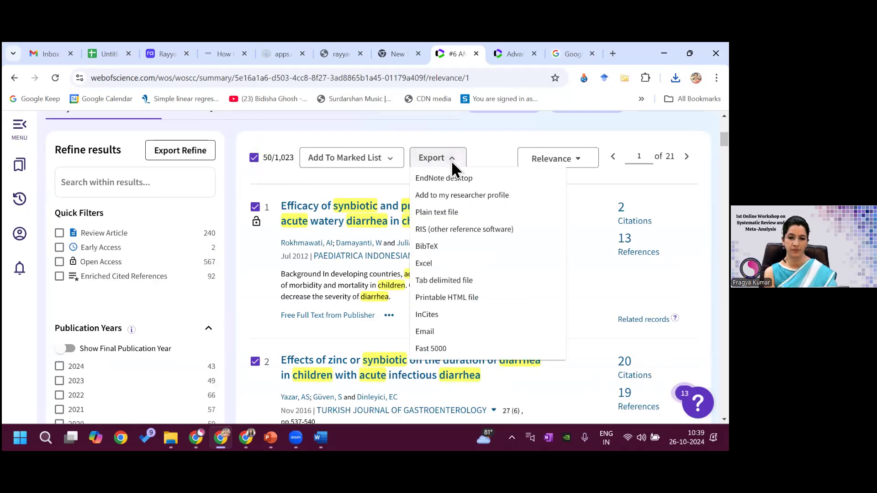
pyautogui.click(455, 234)
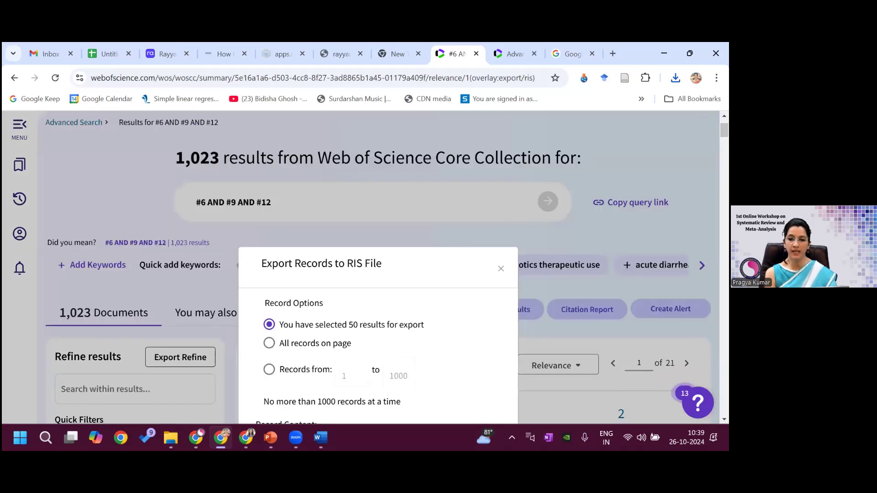
# - Export records 1 to 1000 to an RIS file with Author, Title, Source, Abstract as the record content
pyautogui.scroll(-3, 367, 196)
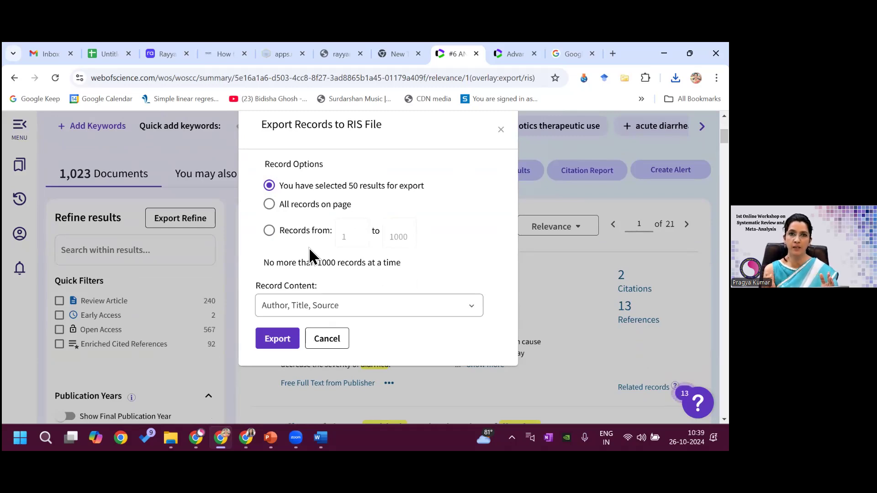
pyautogui.click(269, 232)
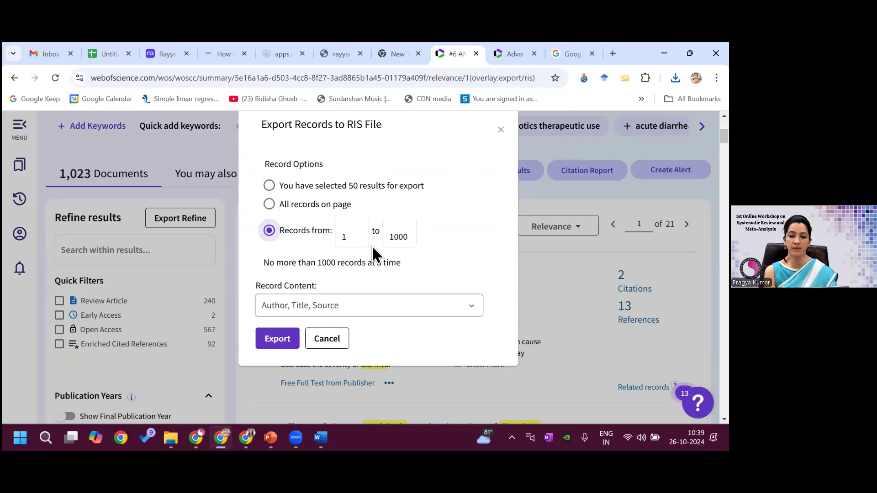
pyautogui.click(348, 235)
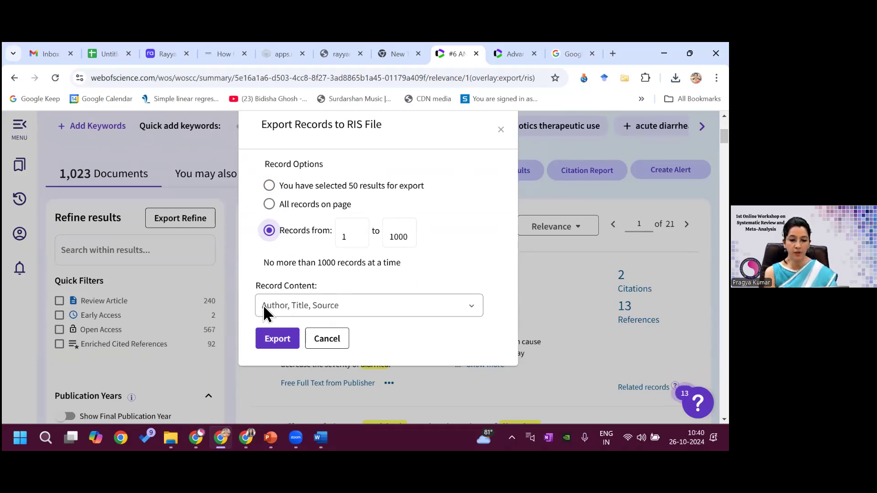
pyautogui.click(470, 307)
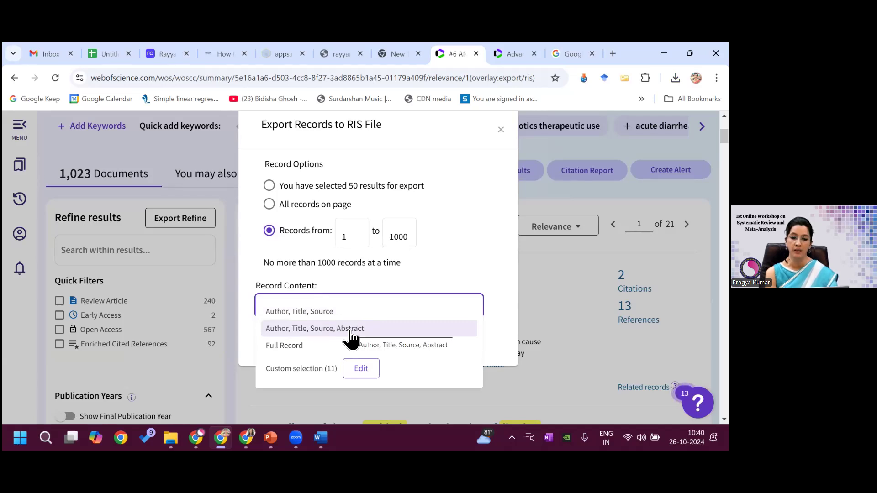
pyautogui.click(319, 331)
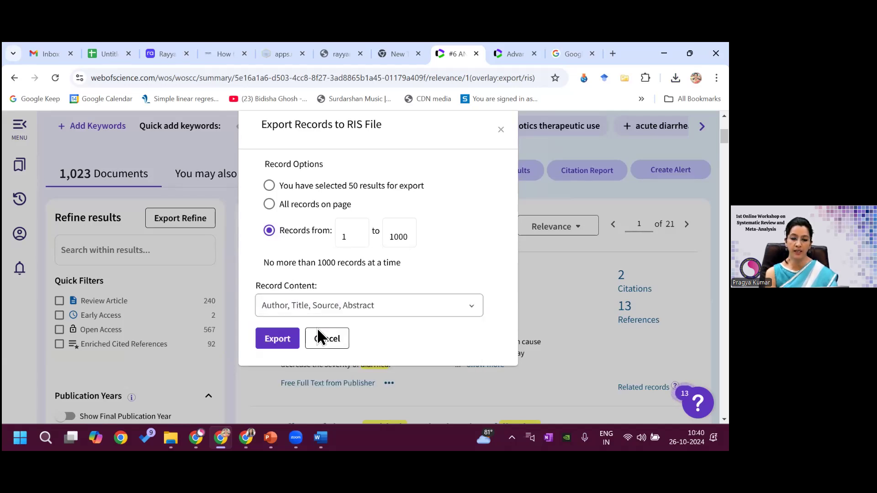
pyautogui.click(472, 314)
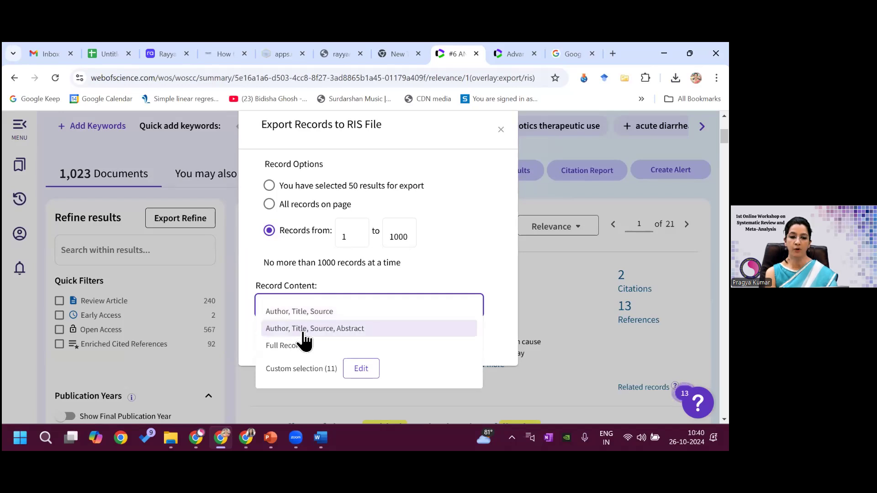
pyautogui.click(360, 331)
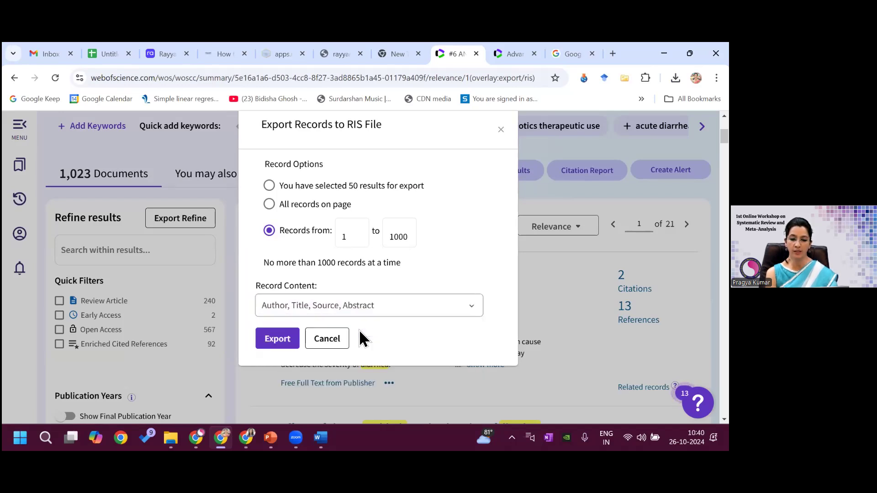
pyautogui.click(277, 343)
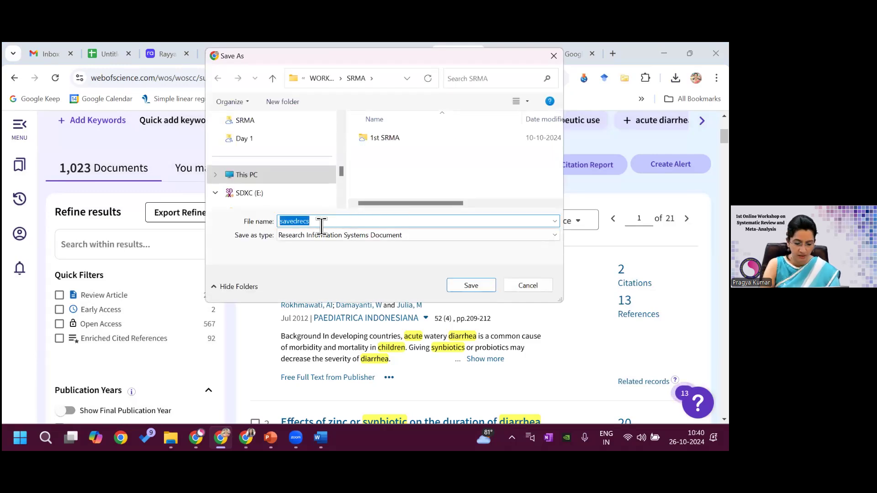
# - Save the exported RIS file in the 1st SRMA folder as Citation_WOS_26.10.24
pyautogui.write('Citat')
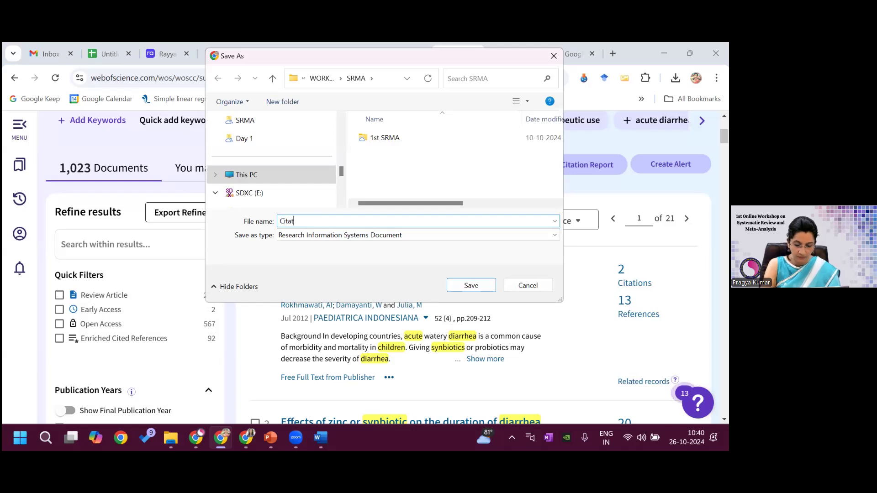
pyautogui.write('ion_WOS')
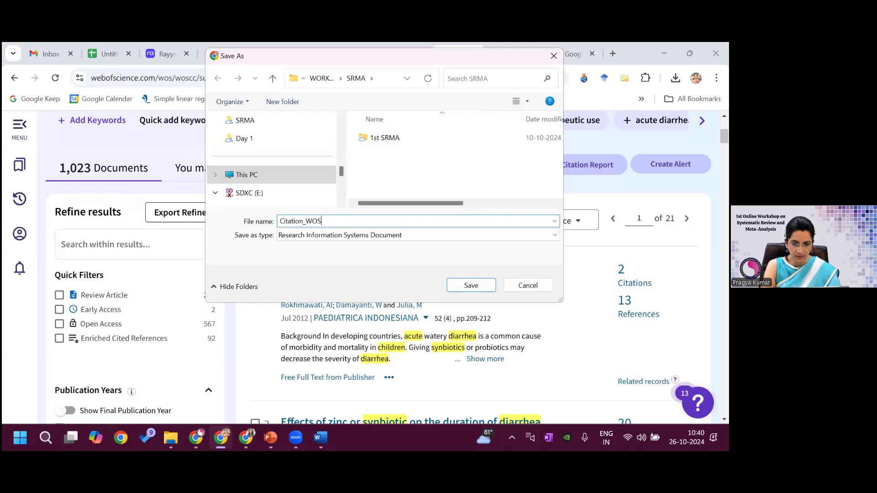
pyautogui.write('_26.')
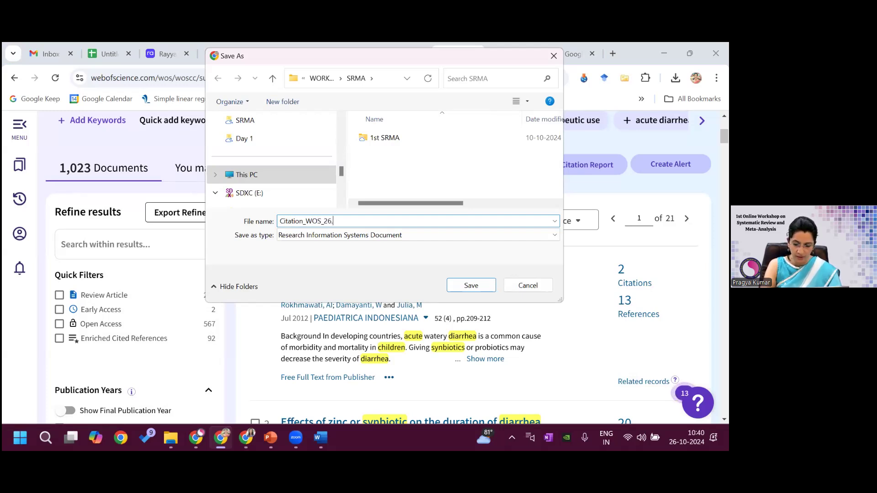
pyautogui.write('10.24')
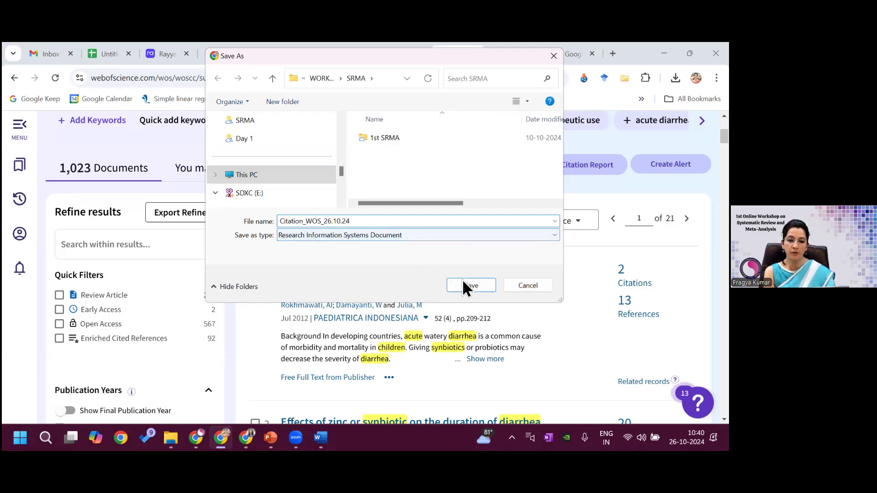
pyautogui.click(399, 139)
pyautogui.doubleClick(399, 139)
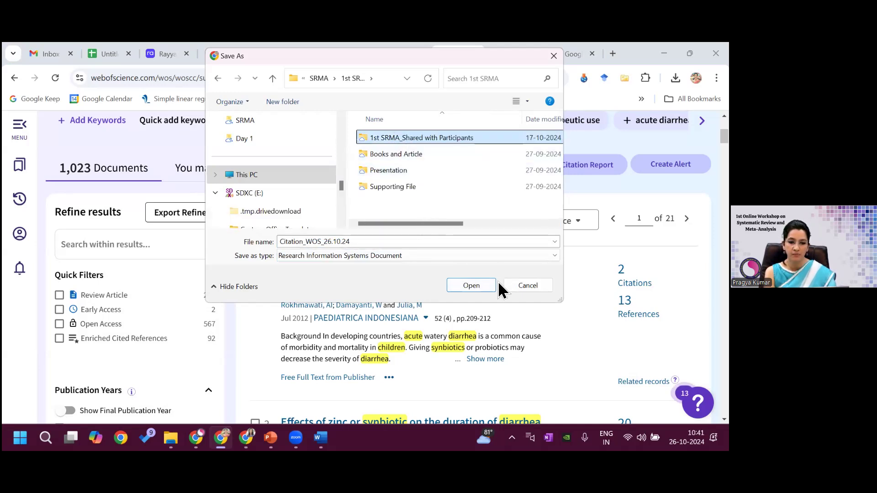
pyautogui.click(480, 290)
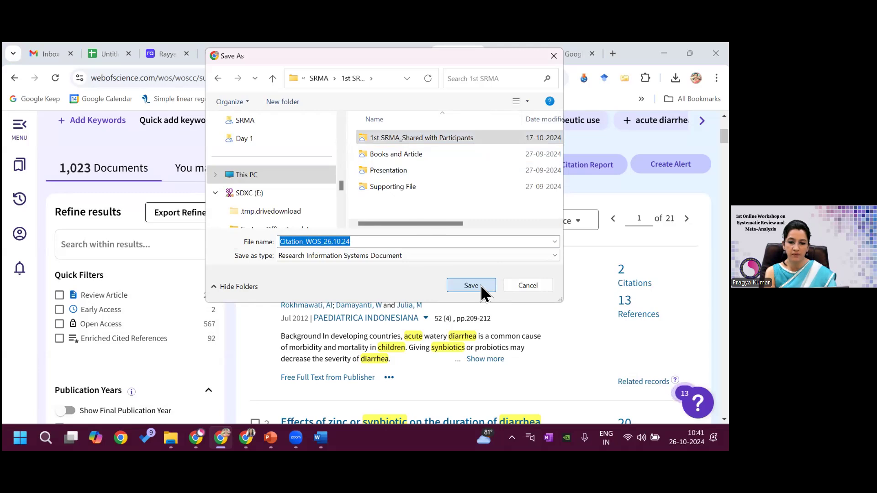
pyautogui.click(472, 286)
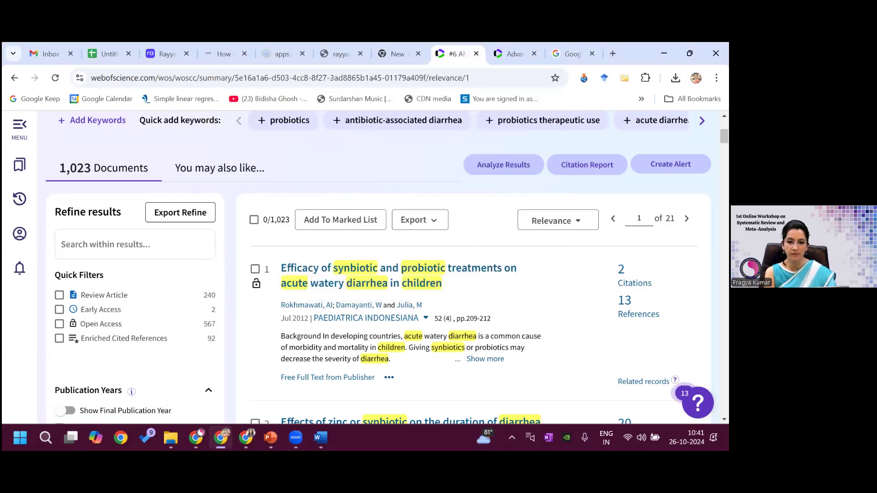
pyautogui.scroll(3, 378, 267)
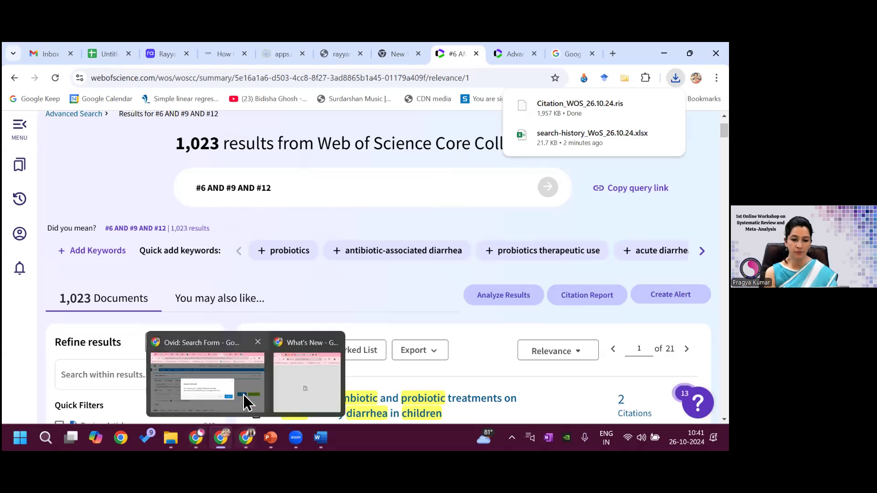
# - Switch to the Ovid browser window and replace the timed-out session by reopening OvidSP from the MyLOFT portal
pyautogui.click(244, 402)
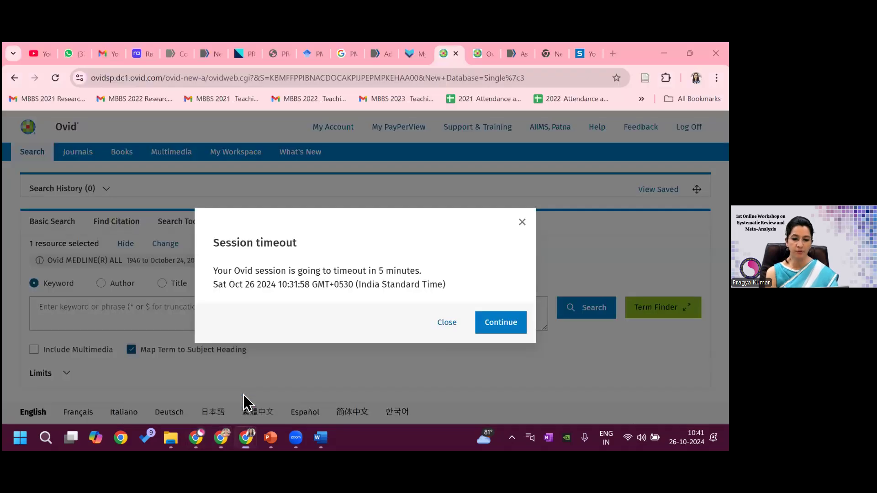
pyautogui.click(501, 323)
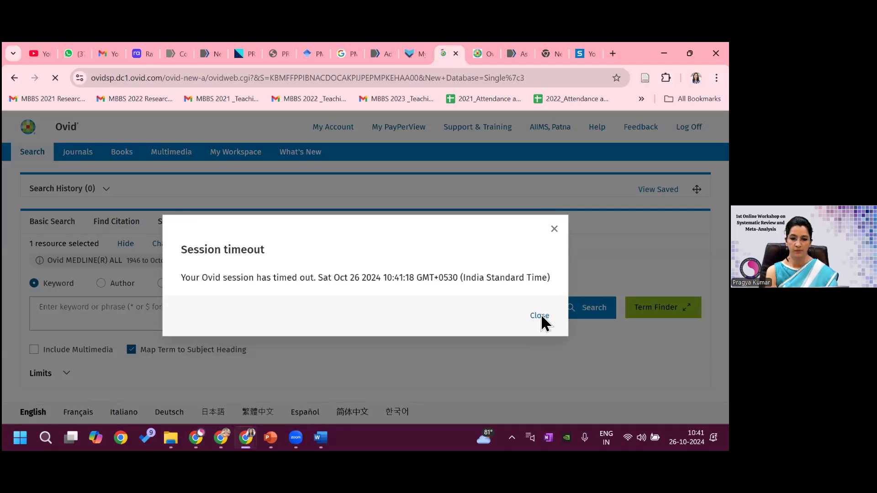
pyautogui.click(542, 320)
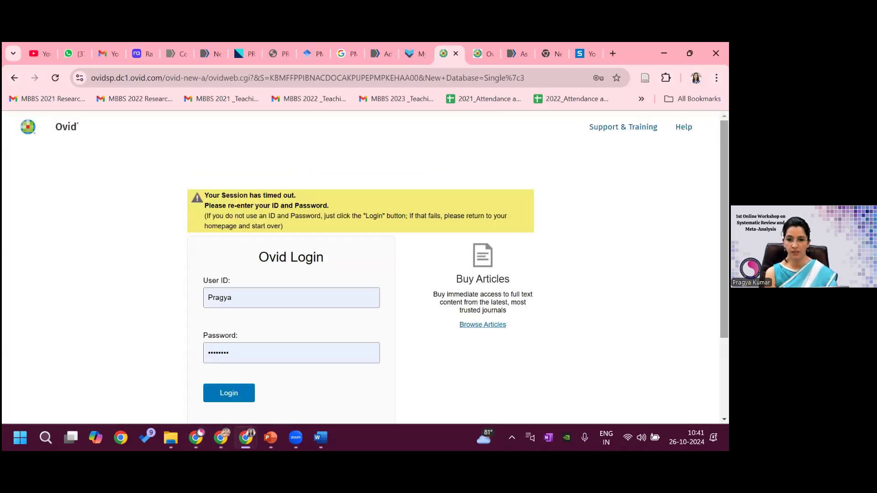
pyautogui.click(413, 53)
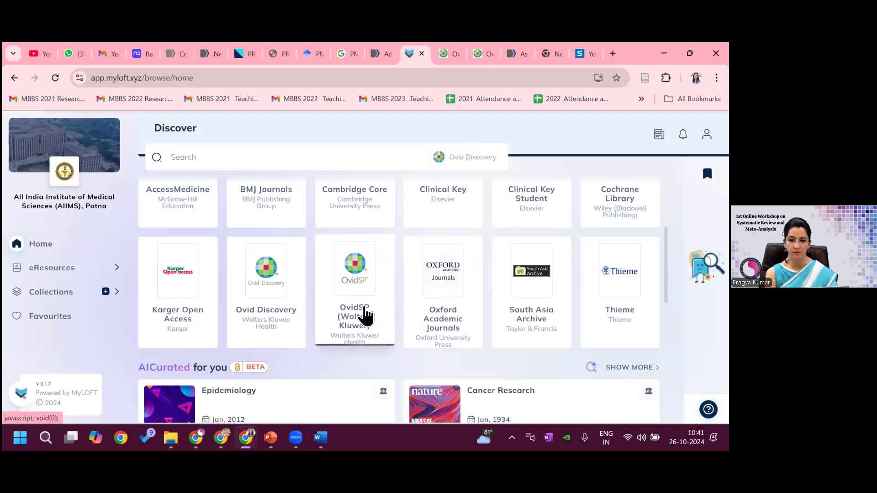
pyautogui.click(365, 315)
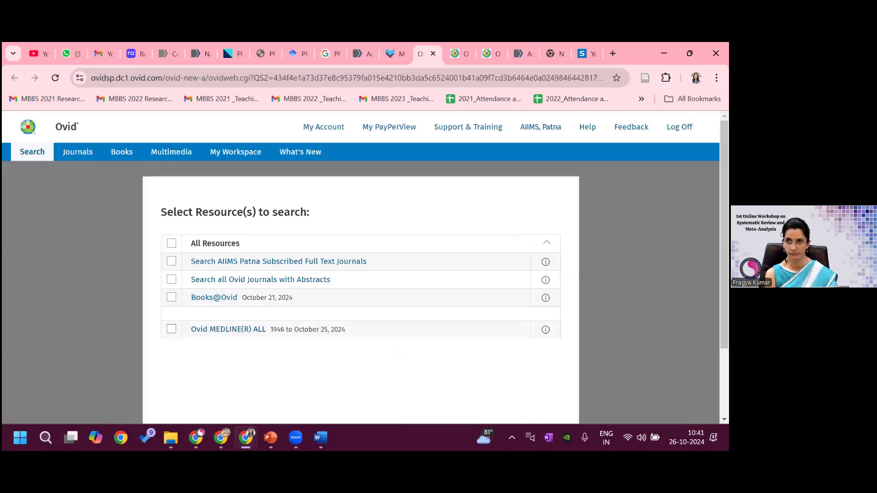
# - Choose Ovid MEDLINE(R) ALL as the resource to search and open its Advanced Search
pyautogui.click(172, 329)
pyautogui.click(222, 333)
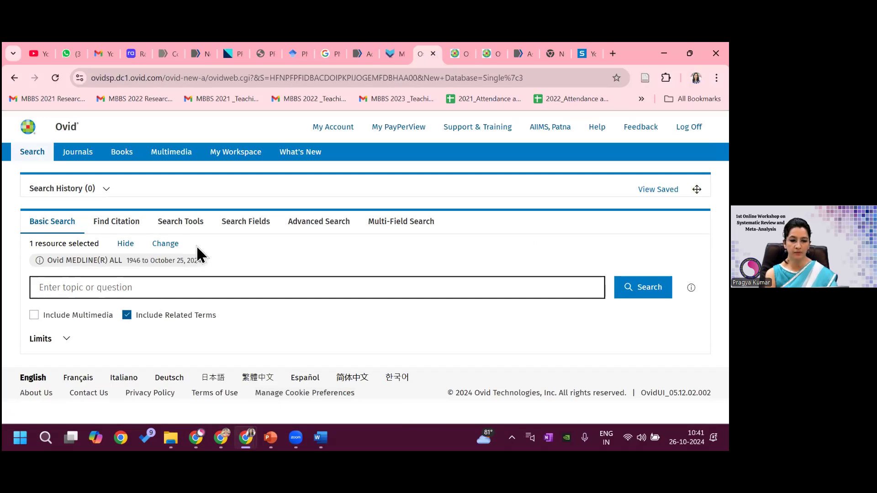
pyautogui.click(304, 223)
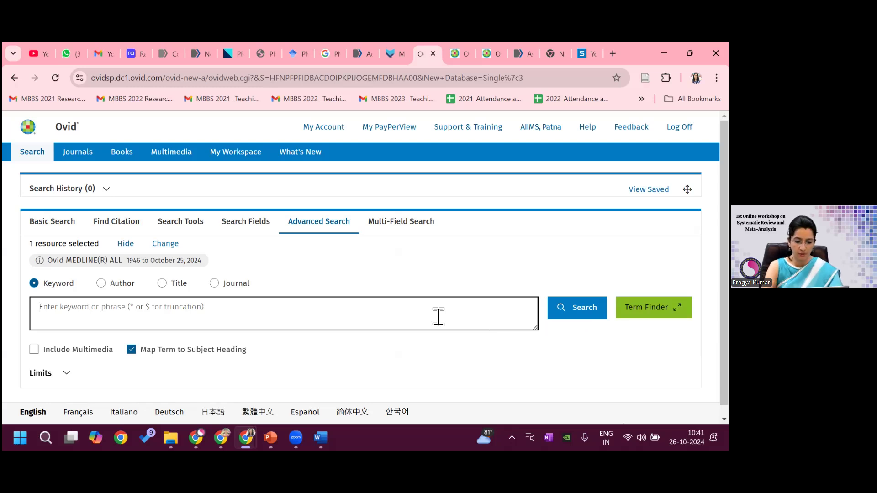
pyautogui.write('Probiotc')
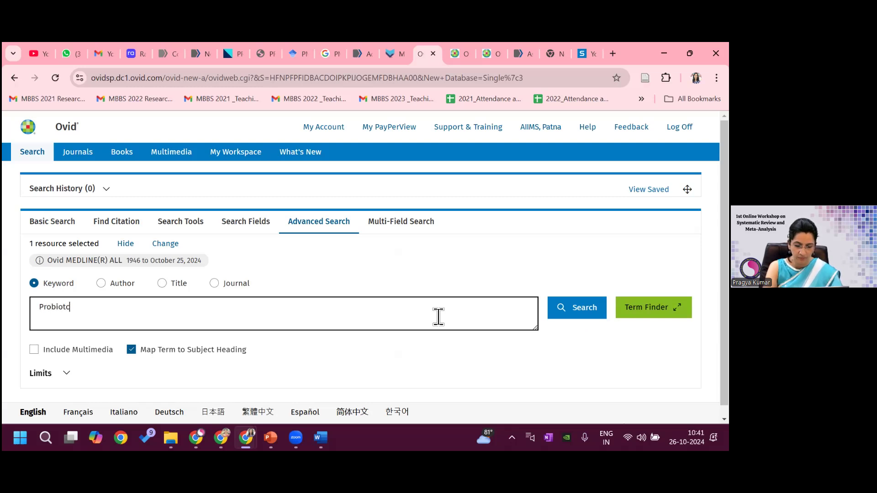
pyautogui.press('BackSpace')
pyautogui.write('ic')
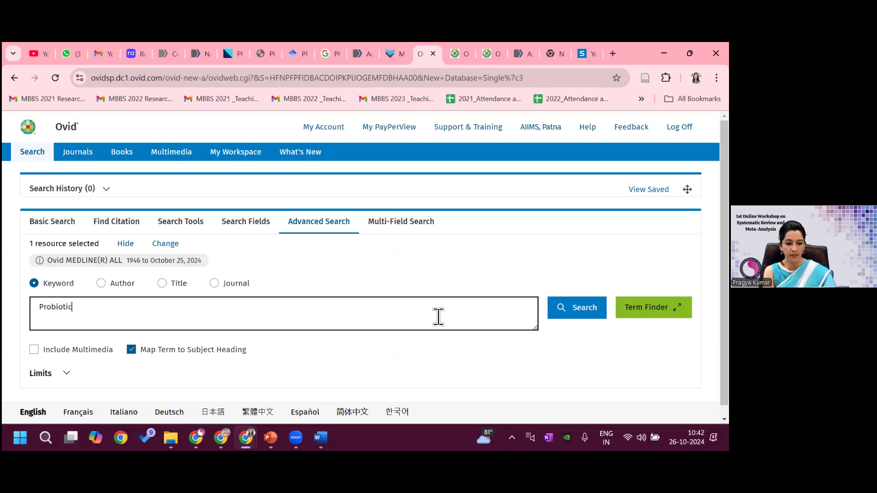
pyautogui.write('s')
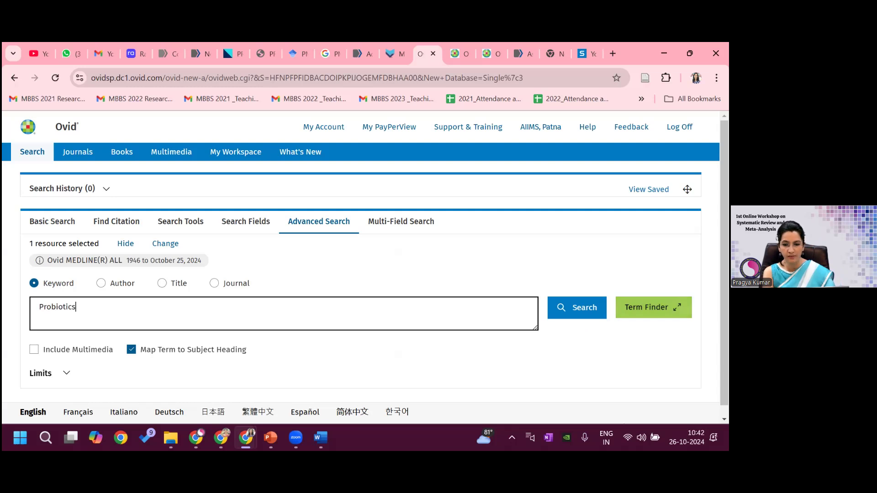
# - Look up Probiotics in the Term Finder and empty the keyword search field
pyautogui.click(654, 308)
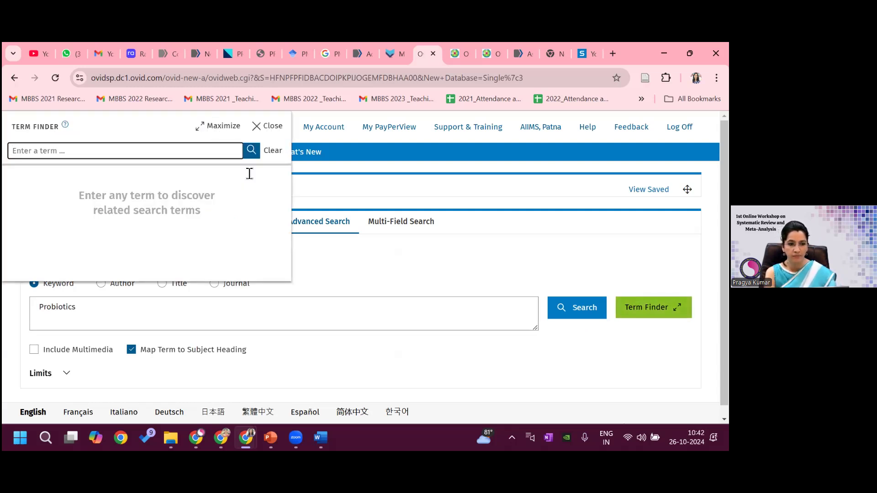
pyautogui.click(128, 156)
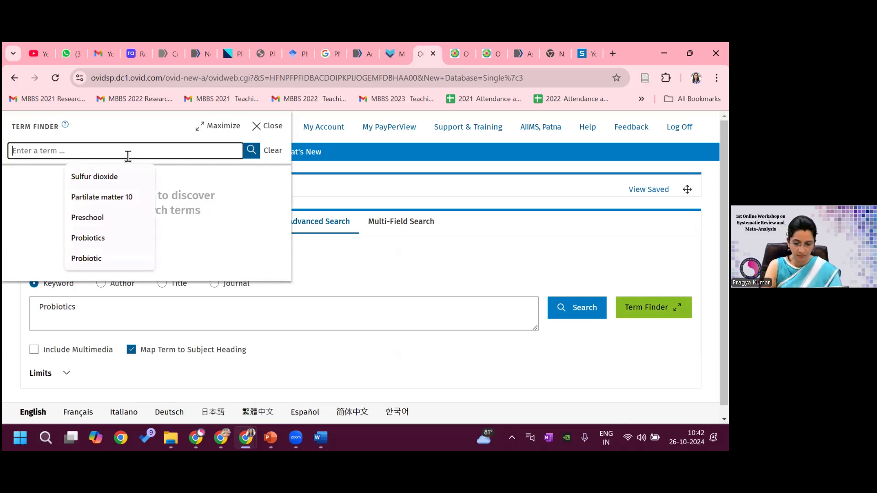
pyautogui.click(106, 238)
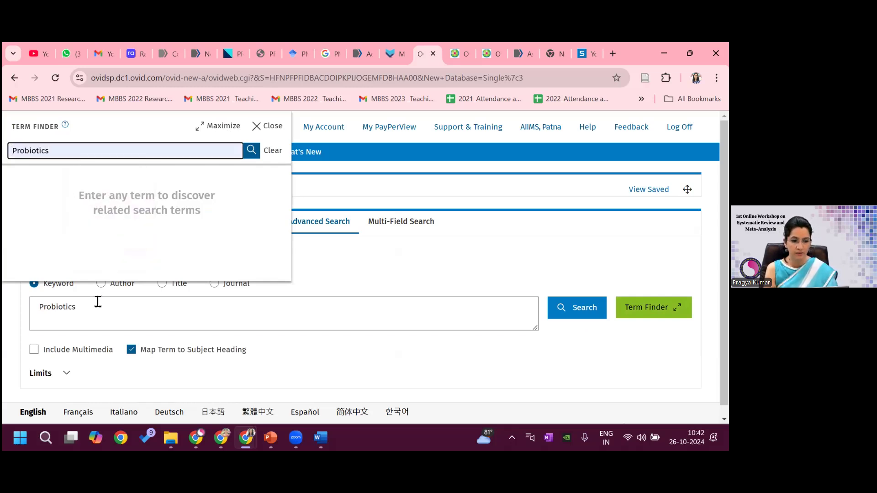
pyautogui.moveTo(85, 308); pyautogui.dragTo(29, 310)
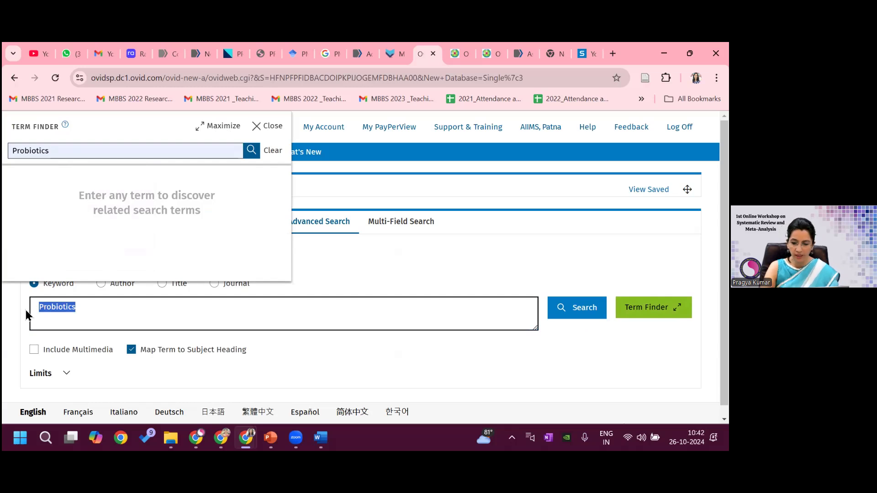
pyautogui.press('BackSpace')
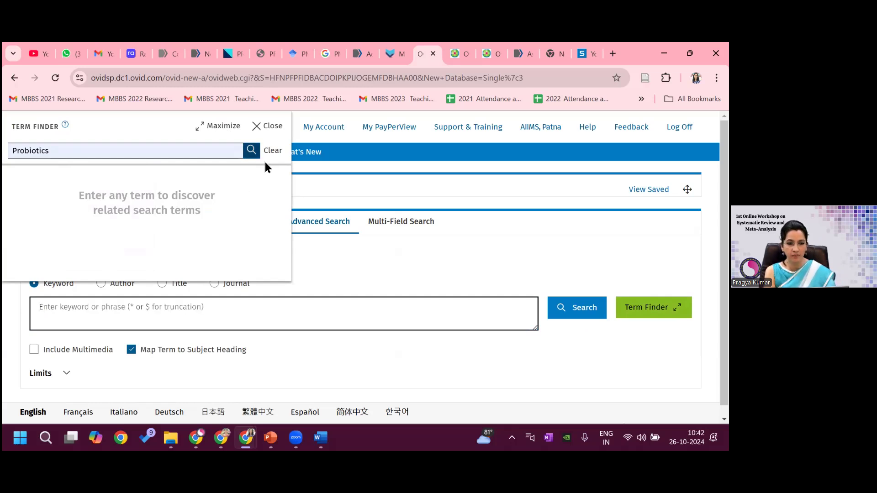
pyautogui.click(251, 150)
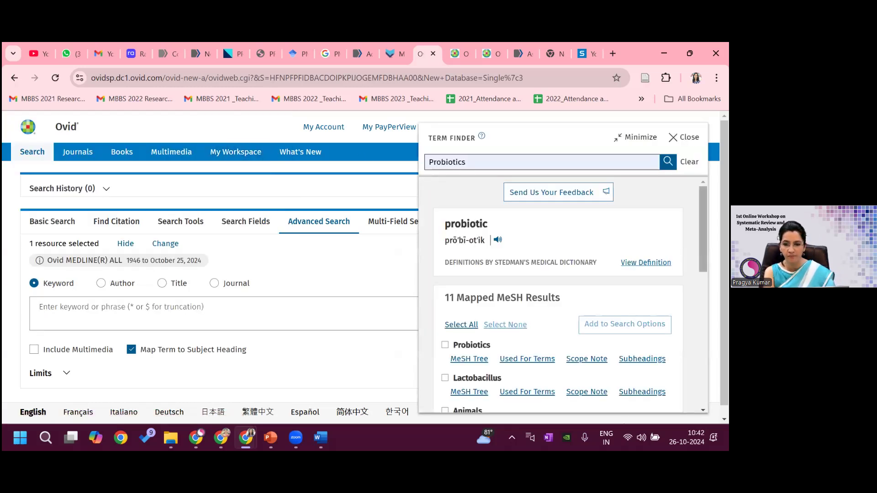
# - Select the mapped MeSH heading Probiotics and add it to the search, exploded and also as a keyword (.mp)
pyautogui.scroll(-2, 465, 296)
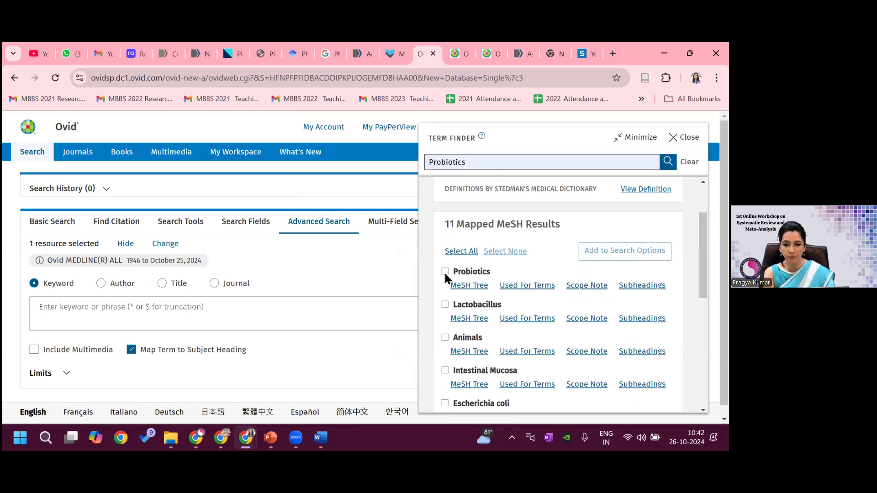
pyautogui.click(445, 273)
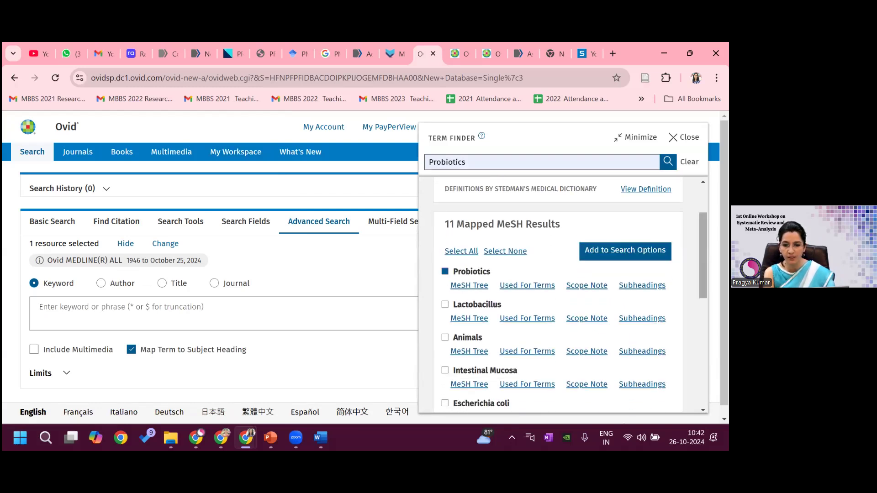
pyautogui.scroll(-3, 558, 296)
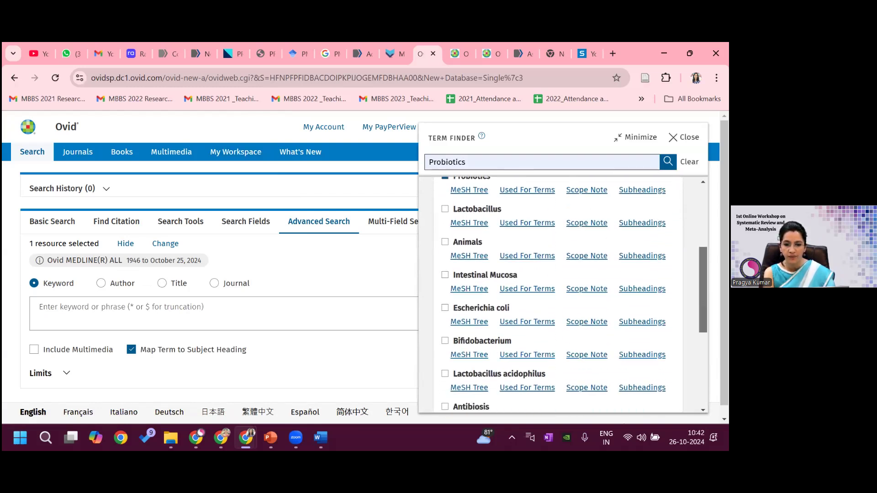
pyautogui.scroll(-5, 558, 293)
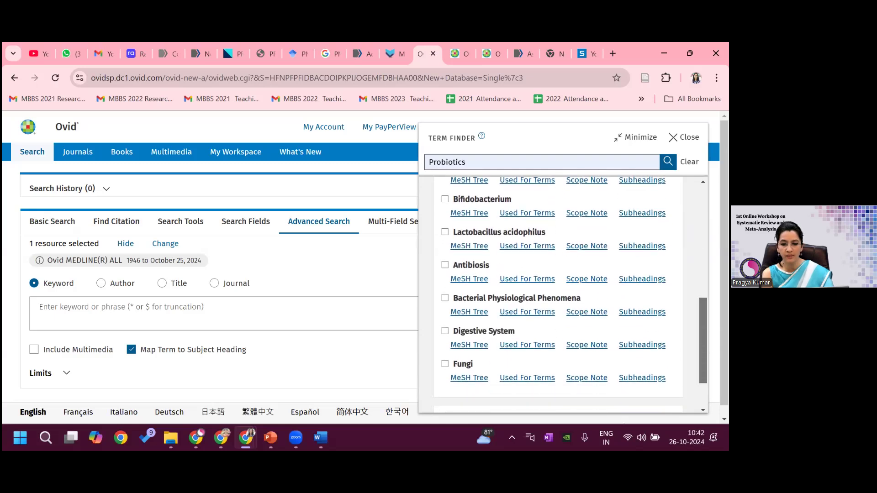
pyautogui.scroll(-1, 558, 293)
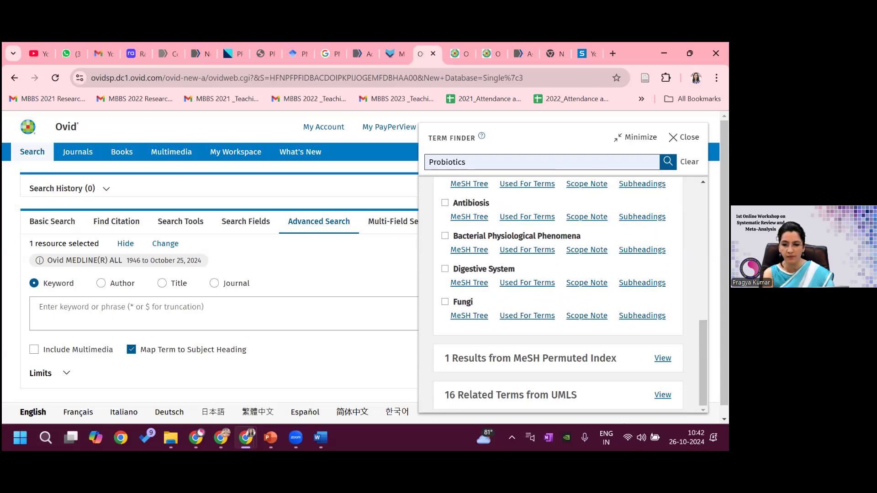
pyautogui.scroll(8, 558, 293)
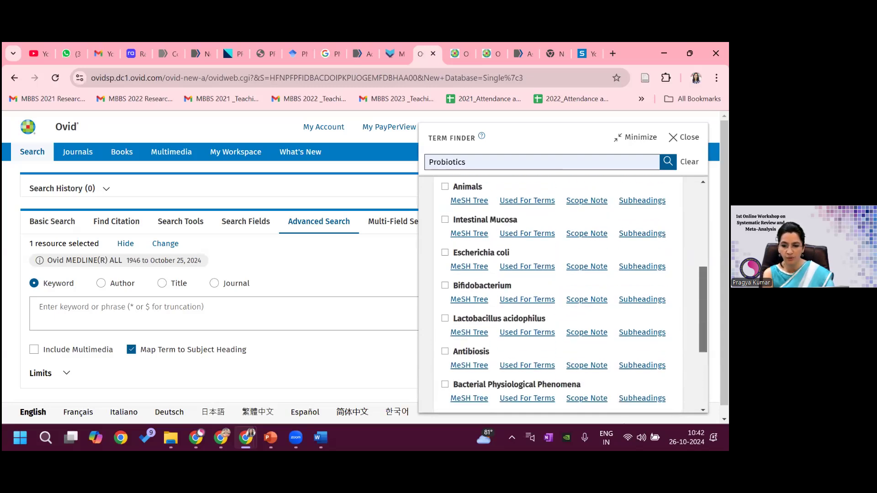
pyautogui.scroll(1, 558, 293)
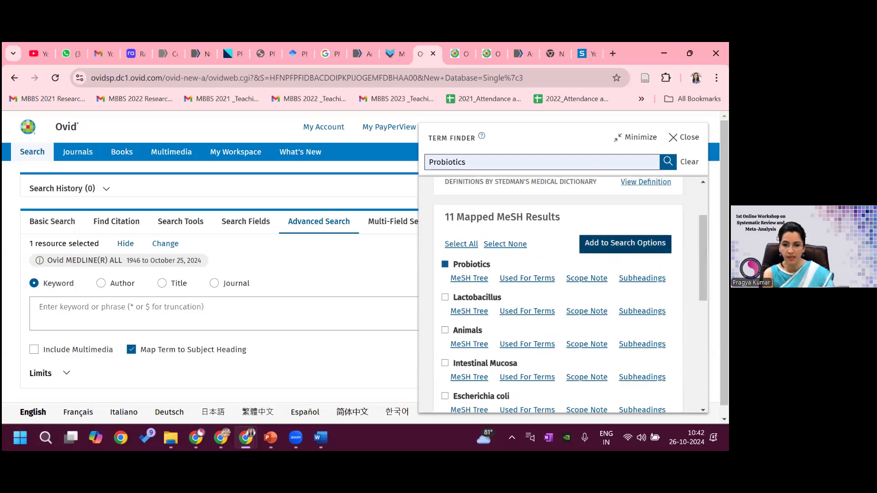
pyautogui.click(625, 244)
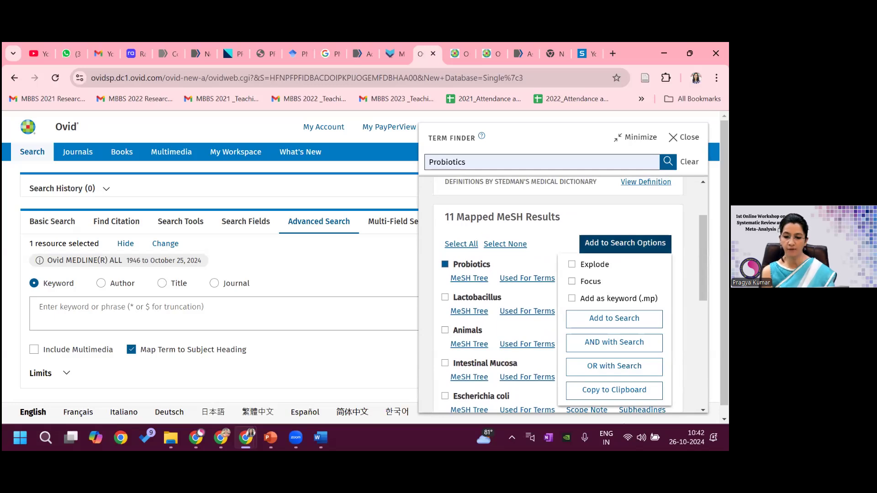
pyautogui.click(571, 264)
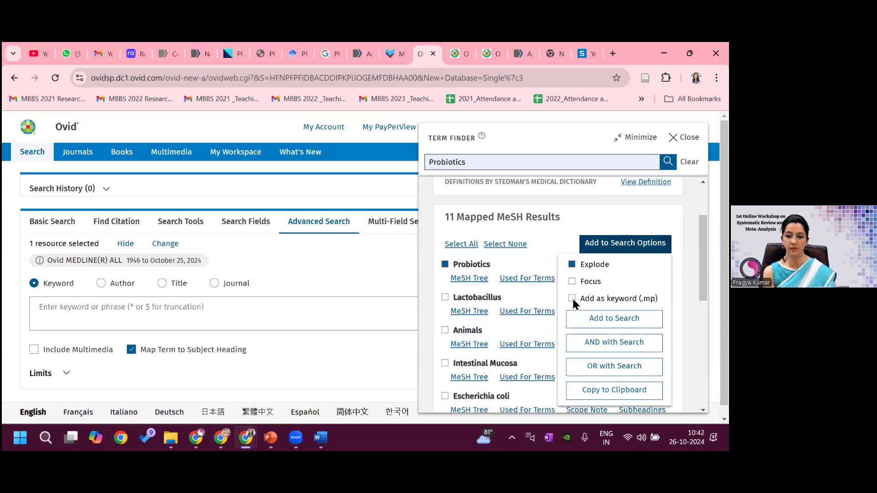
pyautogui.click(572, 299)
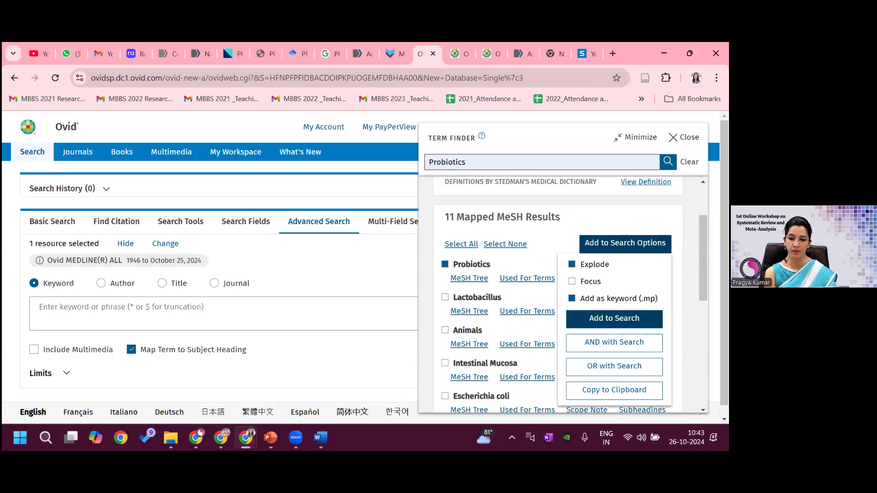
pyautogui.click(614, 319)
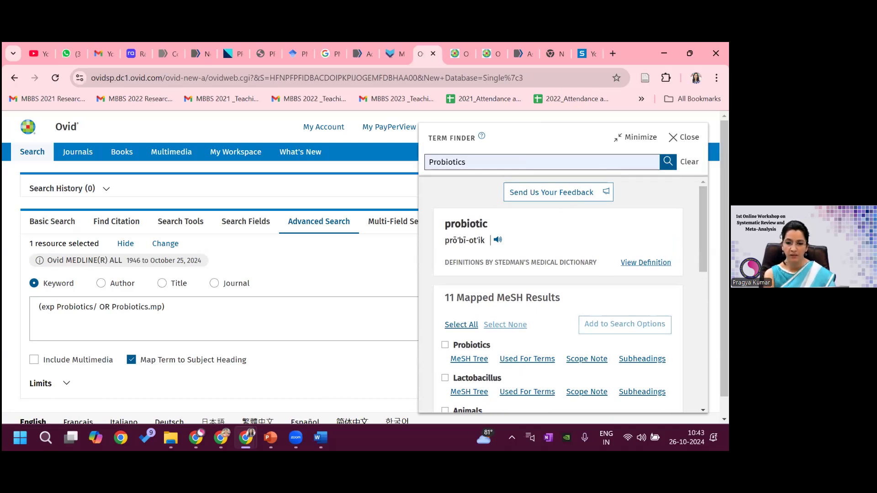
# - Minimize the Term Finder, run the exp Probiotics/ OR Probiotics.mp search, and expand the search history
pyautogui.click(636, 137)
pyautogui.press('Return')
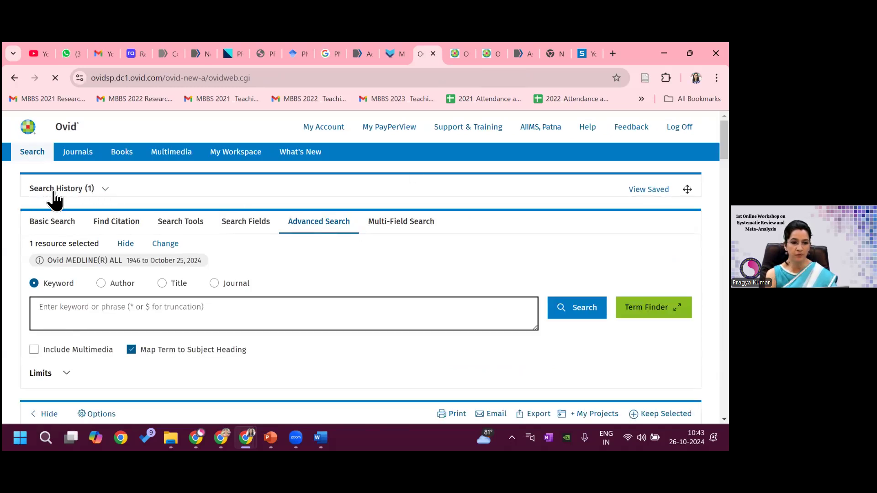
pyautogui.click(105, 189)
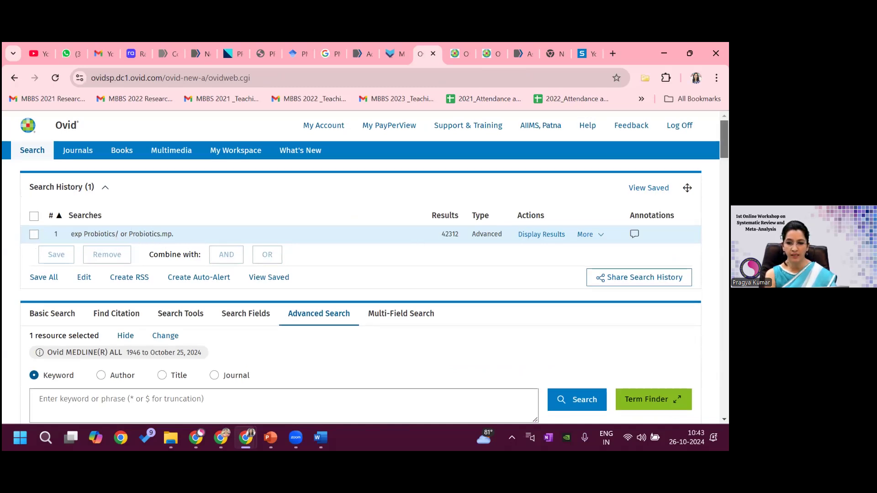
# - Reopen the Term Finder and look up the term probiotic agent
pyautogui.scroll(-2, 365, 267)
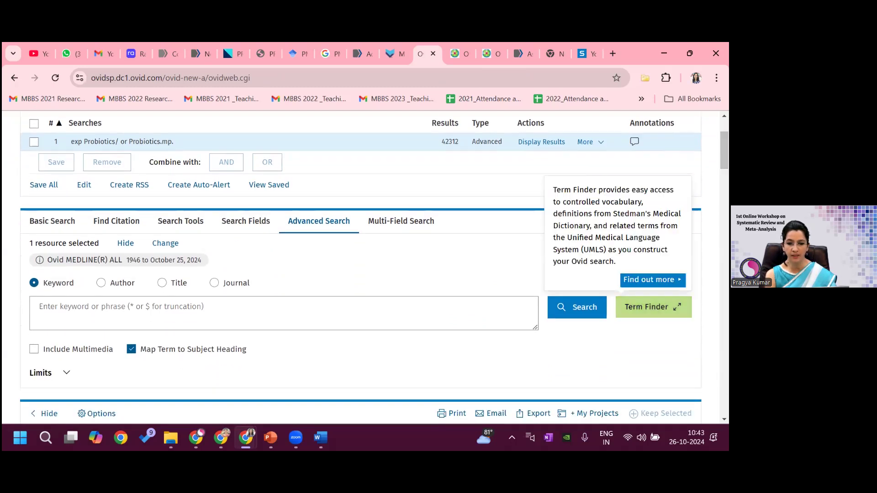
pyautogui.click(653, 307)
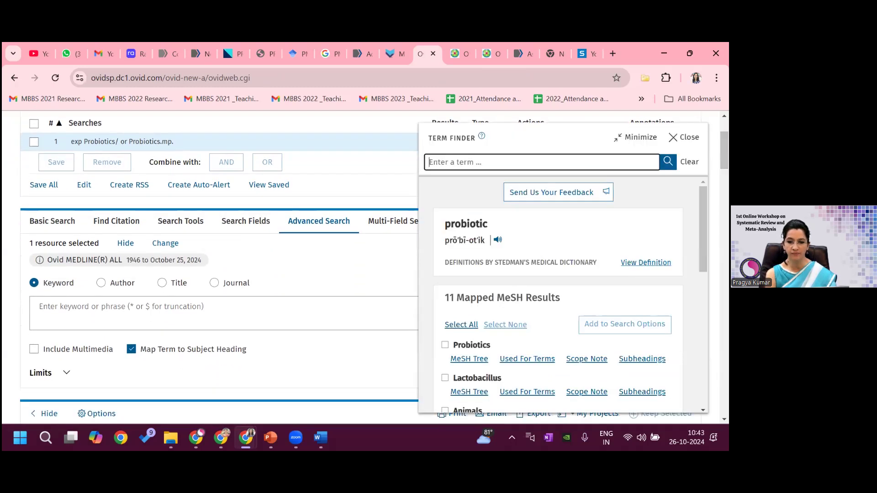
pyautogui.click(481, 163)
pyautogui.write('pr')
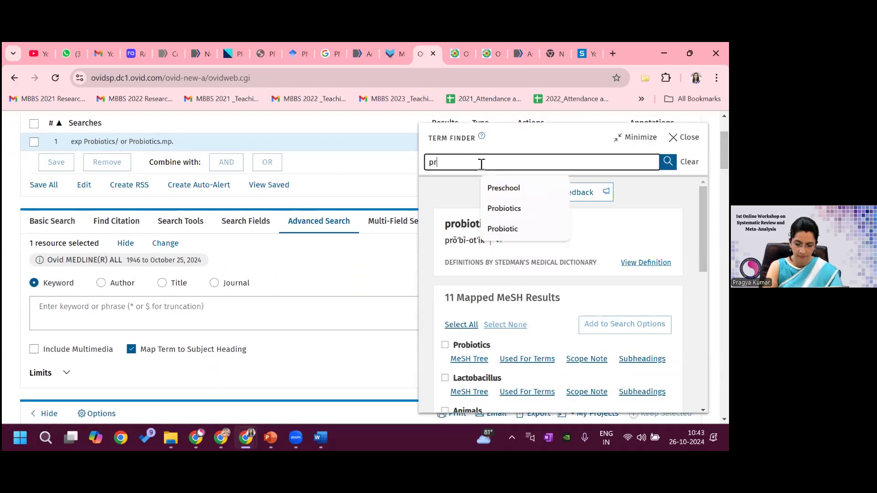
pyautogui.write('obiotc ')
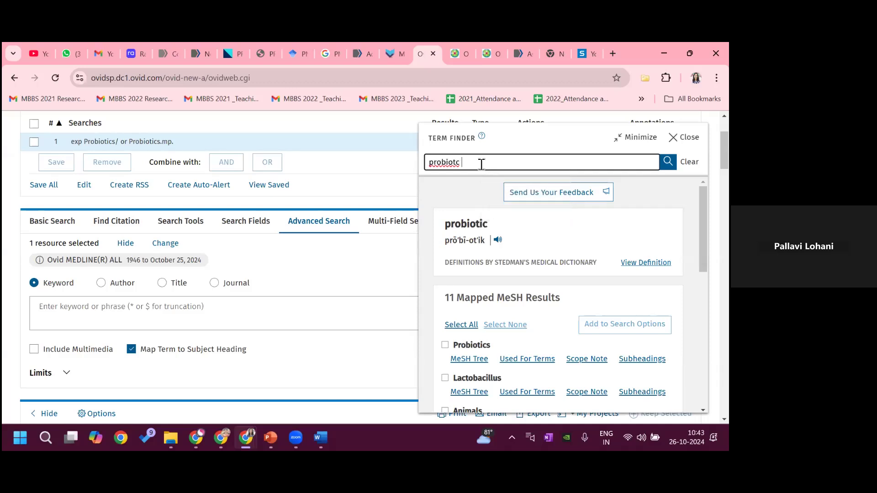
pyautogui.write('agent')
pyautogui.click(458, 162)
pyautogui.write('ic agent')
pyautogui.moveTo(703, 228); pyautogui.dragTo(703, 237)
pyautogui.press('Return')
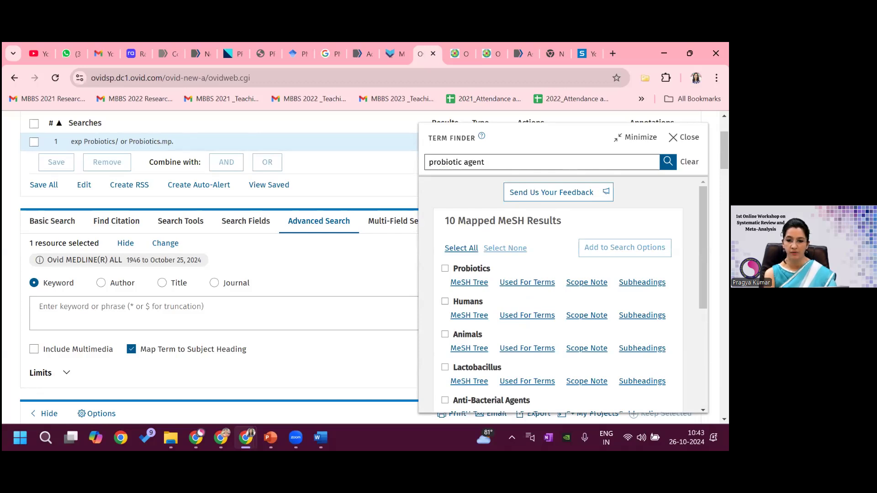
# - Examine the mapped MeSH headings for probiotic agent for relevant additional terms
pyautogui.scroll(-3, 558, 293)
pyautogui.scroll(-2, 558, 293)
pyautogui.click(499, 161)
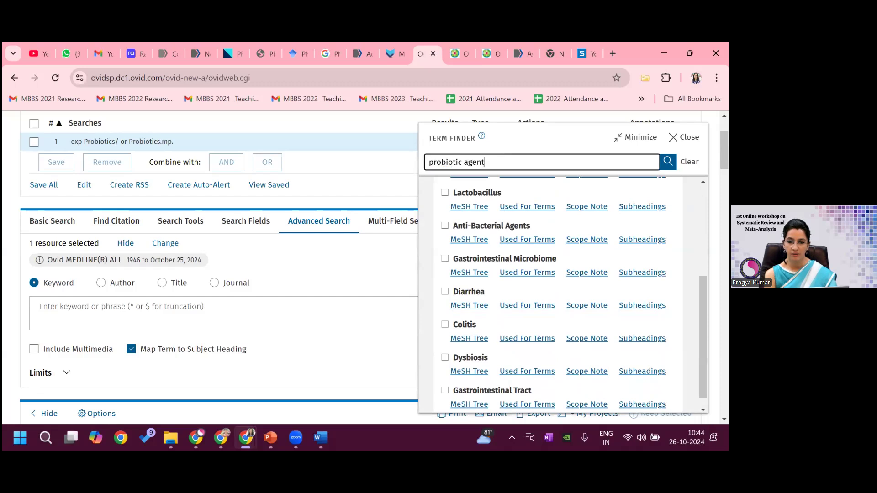
pyautogui.scroll(-1, 558, 293)
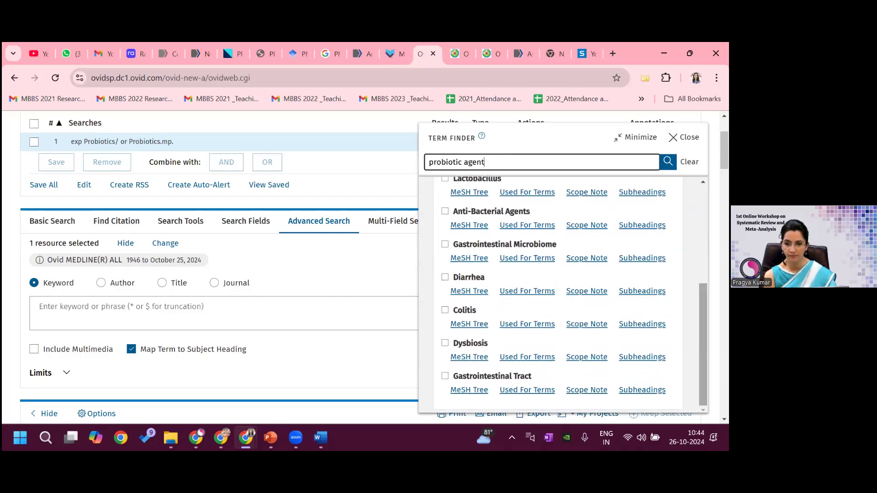
pyautogui.scroll(3, 557, 292)
pyautogui.scroll(1, 575, 295)
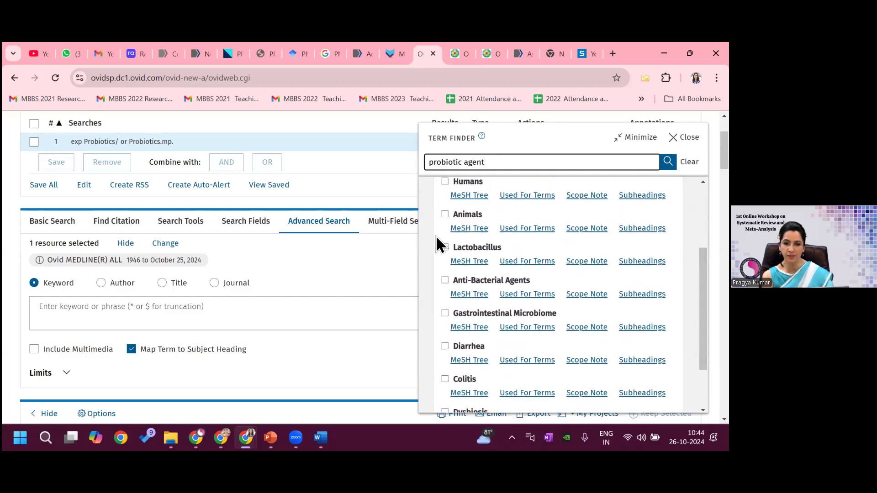
pyautogui.moveTo(518, 161); pyautogui.dragTo(425, 164)
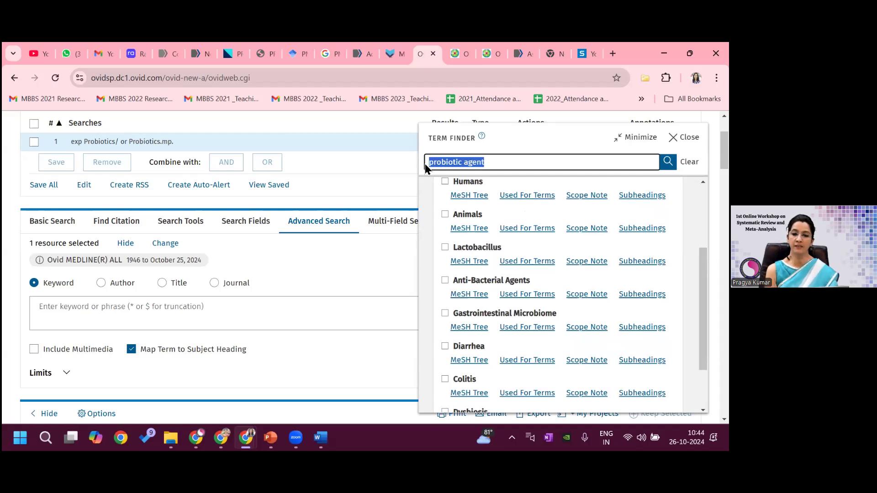
pyautogui.click(501, 168)
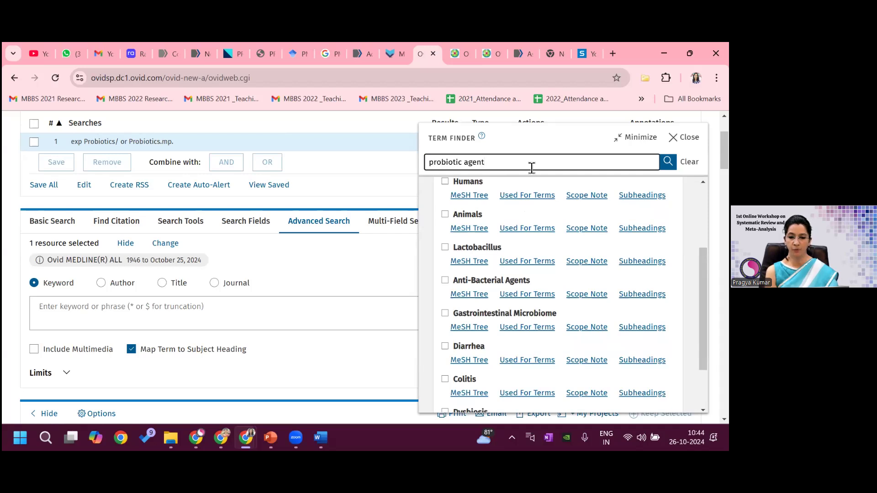
# - Change the Term Finder entry to Probiotics
pyautogui.doubleClick(467, 162)
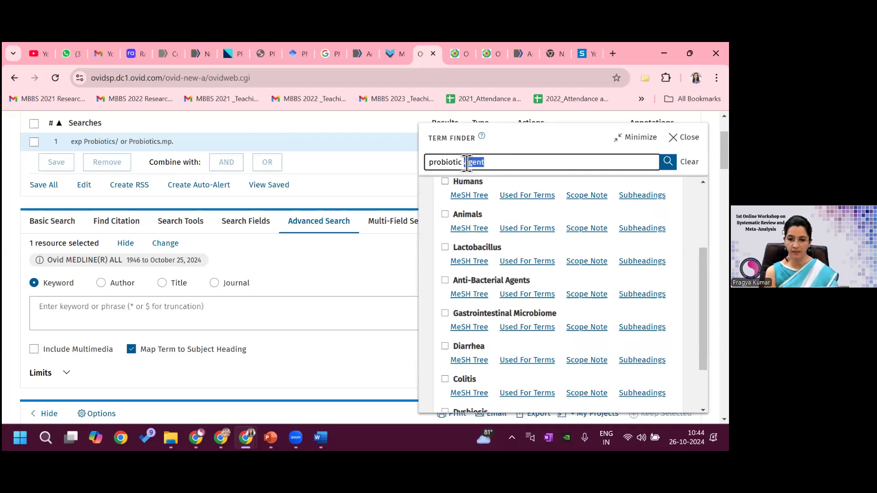
pyautogui.press('BackSpace')
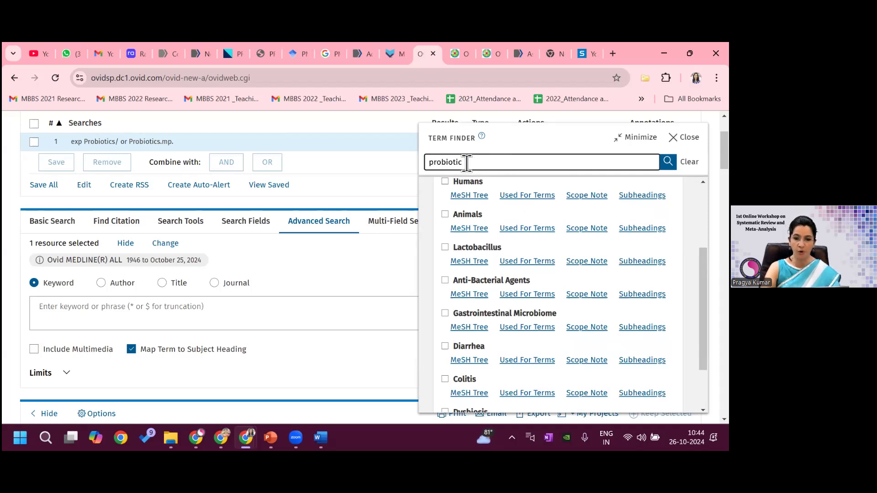
pyautogui.write('s')
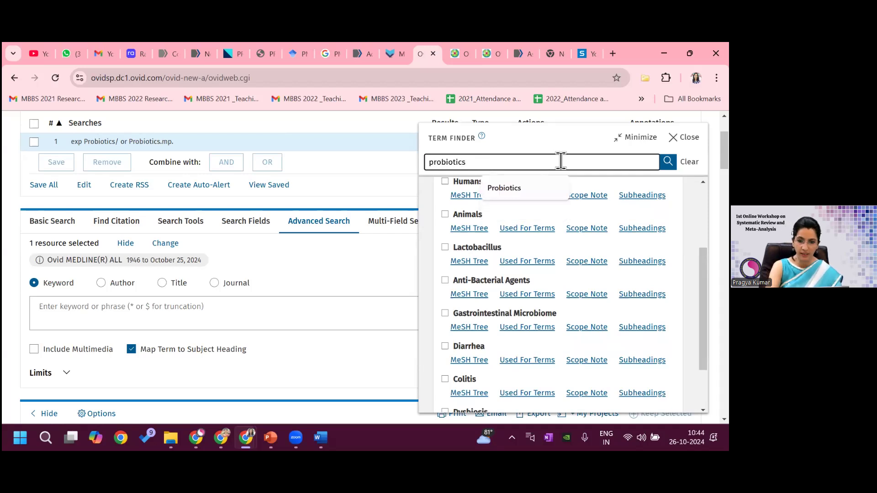
pyautogui.click(515, 188)
# - Add the Probiotics heading from the probiotic agent results to the search, with Explode and Add as keyword (.mp) enabled
pyautogui.scroll(-2, 562, 292)
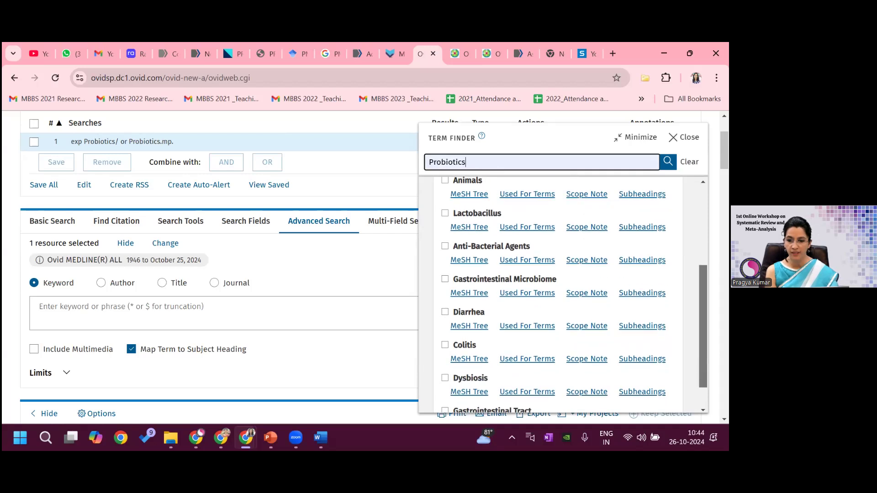
pyautogui.scroll(4, 451, 188)
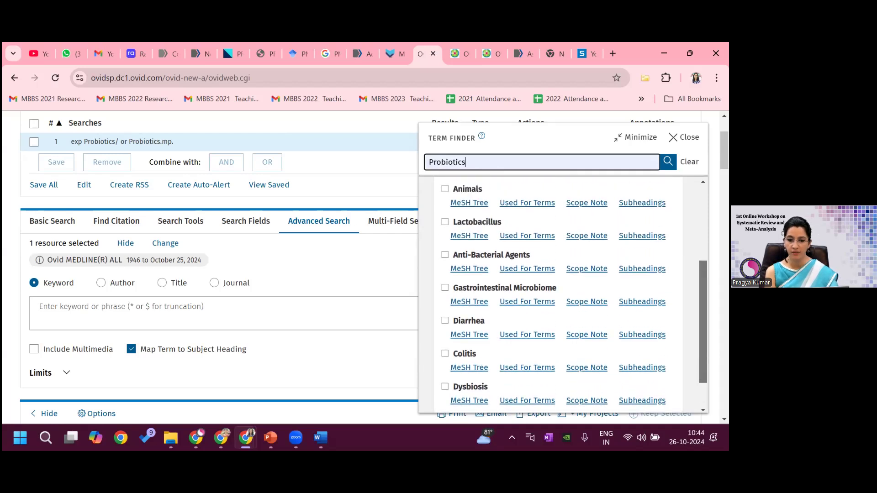
pyautogui.click(445, 207)
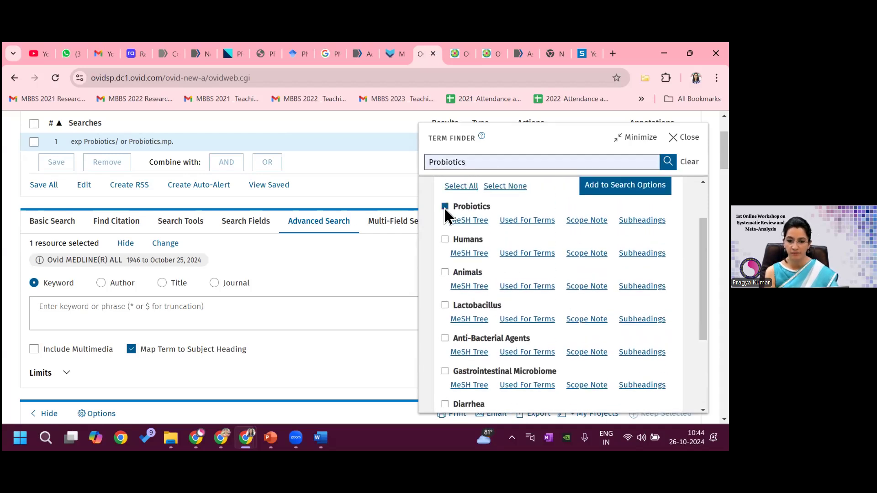
pyautogui.click(625, 185)
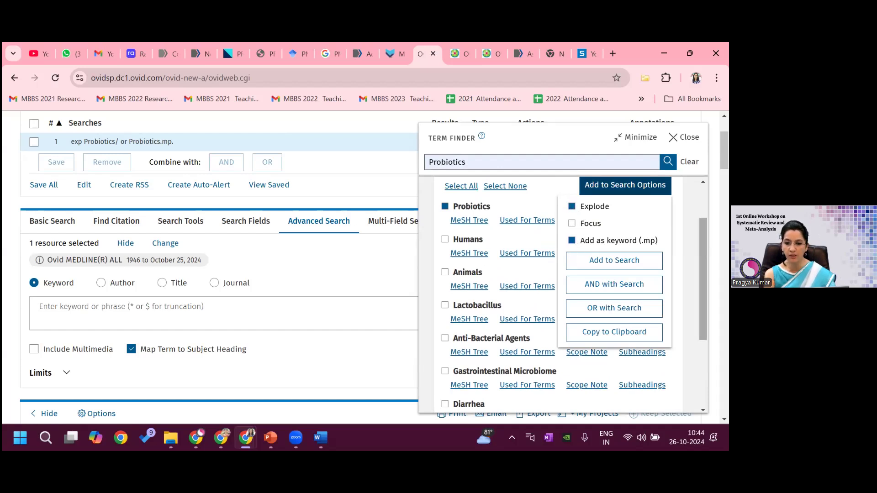
pyautogui.click(571, 240)
pyautogui.scroll(-1, 571, 241)
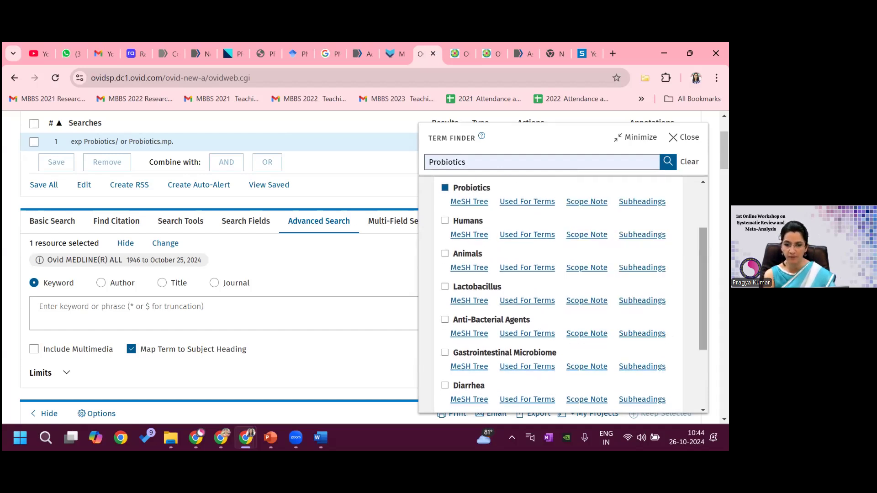
pyautogui.scroll(-3, 562, 292)
pyautogui.moveTo(703, 344); pyautogui.dragTo(703, 269)
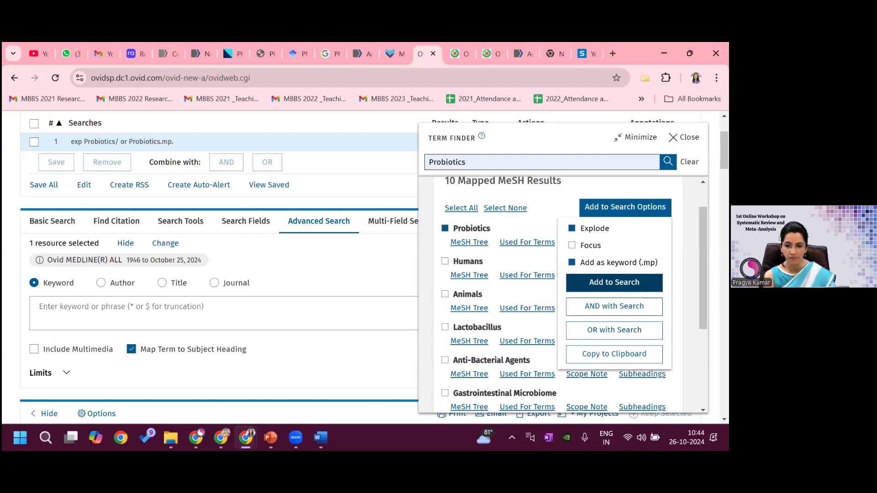
pyautogui.click(614, 282)
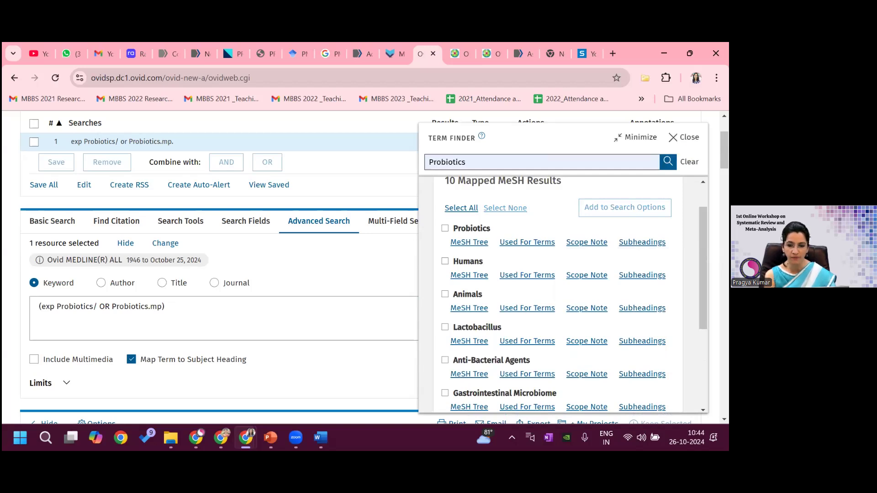
pyautogui.scroll(-3, 558, 292)
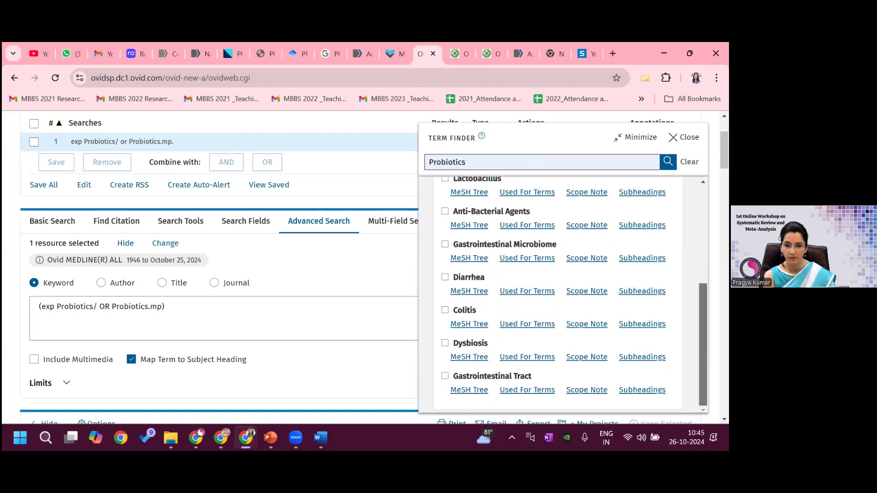
pyautogui.scroll(4, 557, 293)
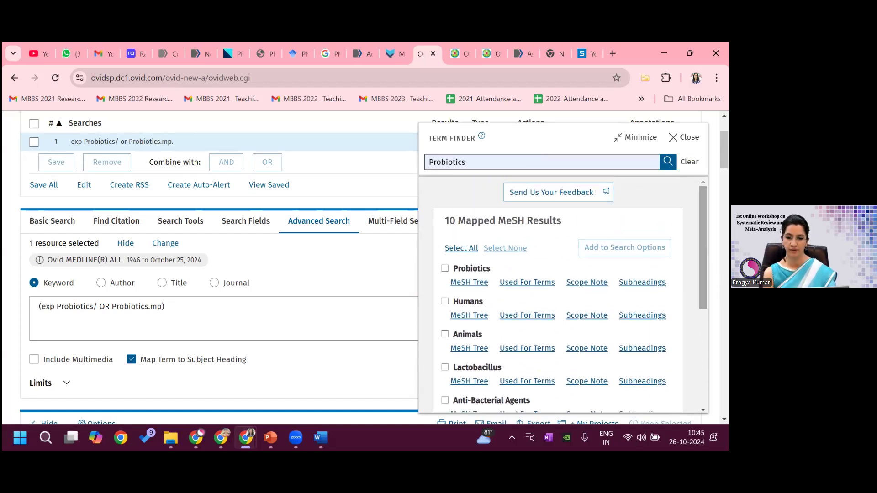
# - Clear the search query and look up lactobacillus in the Term Finder, dismissing the proxy sign-in request
pyautogui.click(192, 308)
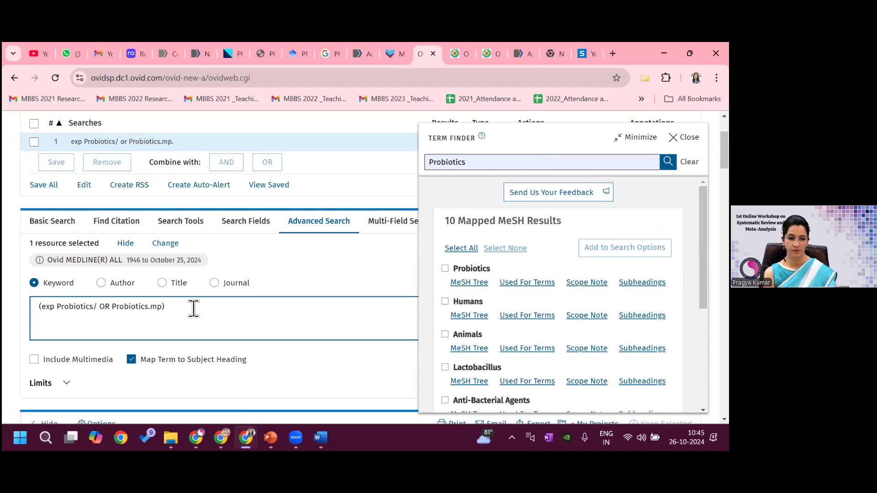
pyautogui.moveTo(194, 309); pyautogui.dragTo(38, 306)
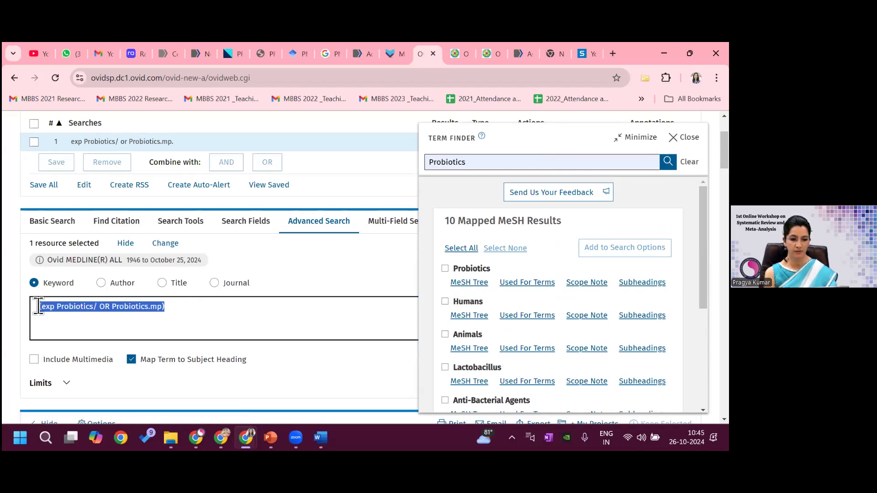
pyautogui.press('BackSpace')
pyautogui.click(463, 161)
pyautogui.moveTo(463, 162); pyautogui.dragTo(417, 163)
pyautogui.write('lactobacillus')
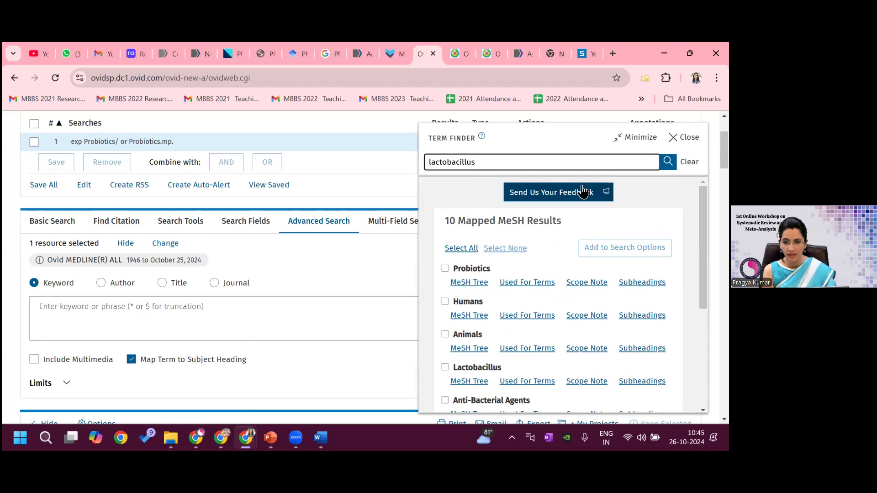
pyautogui.click(668, 162)
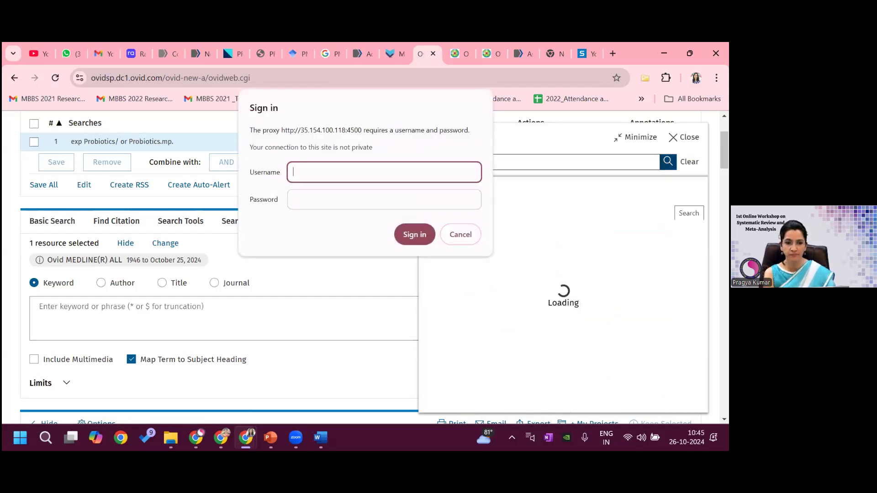
pyautogui.click(467, 234)
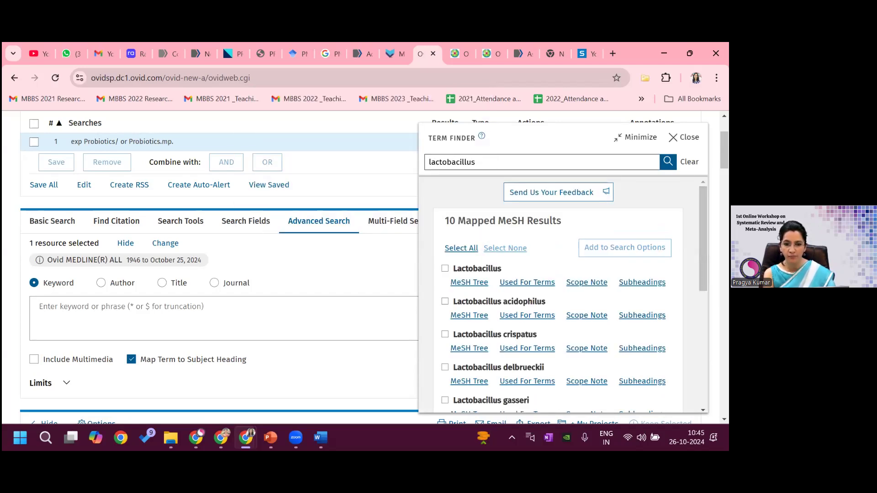
# - Add the Lactobacillus MeSH heading to the search, with Explode and Add as keyword (.mp) enabled
pyautogui.click(445, 268)
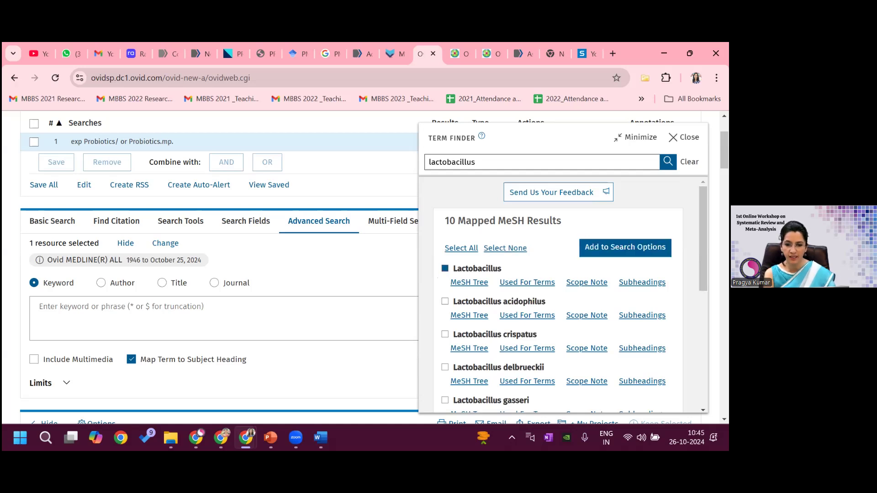
pyautogui.scroll(-3, 557, 293)
pyautogui.scroll(3, 558, 292)
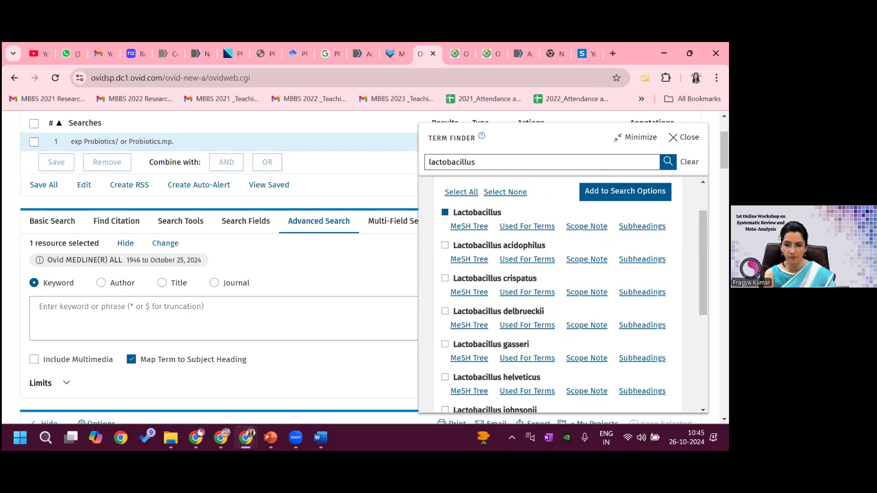
pyautogui.scroll(-5, 558, 295)
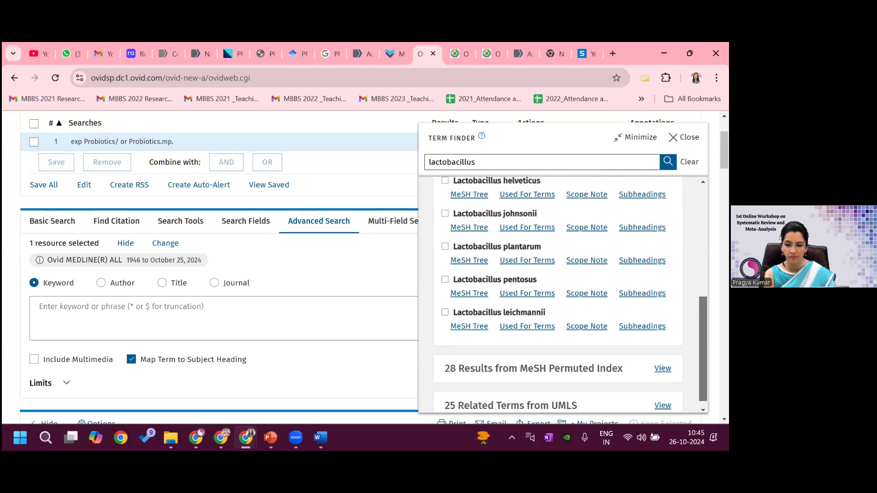
pyautogui.scroll(5, 557, 294)
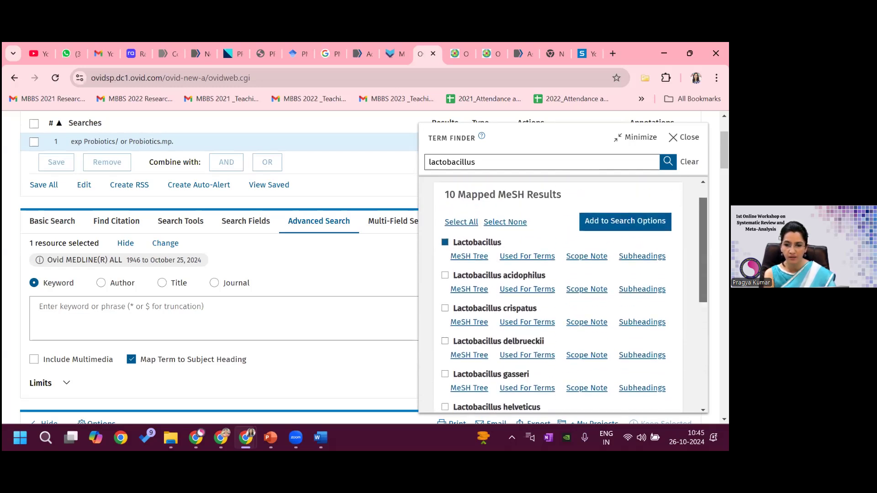
pyautogui.click(625, 227)
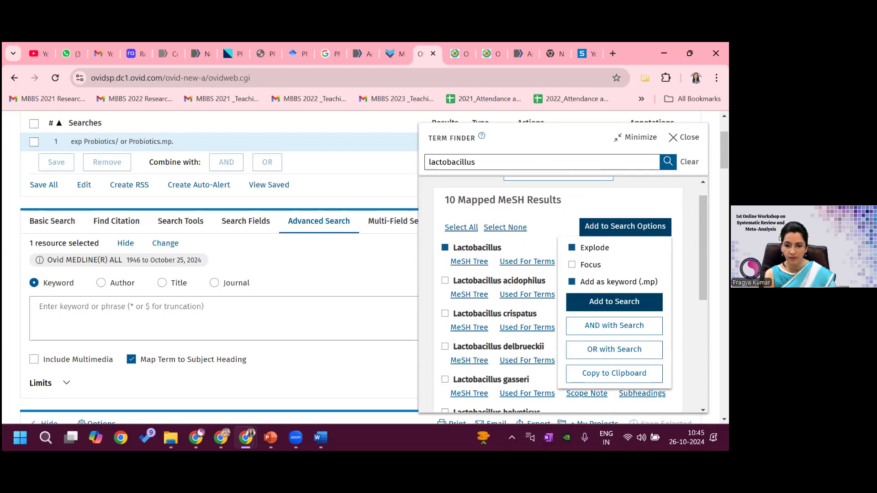
pyautogui.click(614, 302)
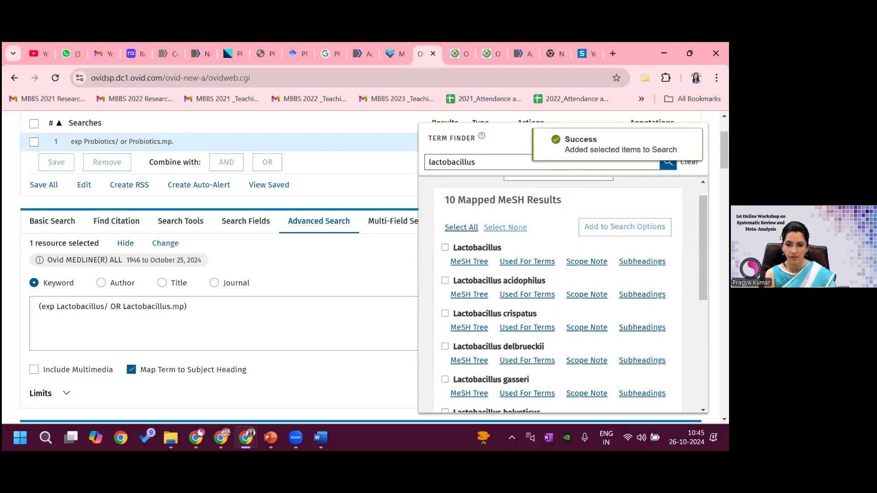
# - Add the UMLS related terms Lactobacillus, Lactobacillus acidophilus, and Lactobacillus acidophilus / Lactobacillus bifidus to the query with OR
pyautogui.scroll(-1, 557, 296)
pyautogui.scroll(-3, 557, 297)
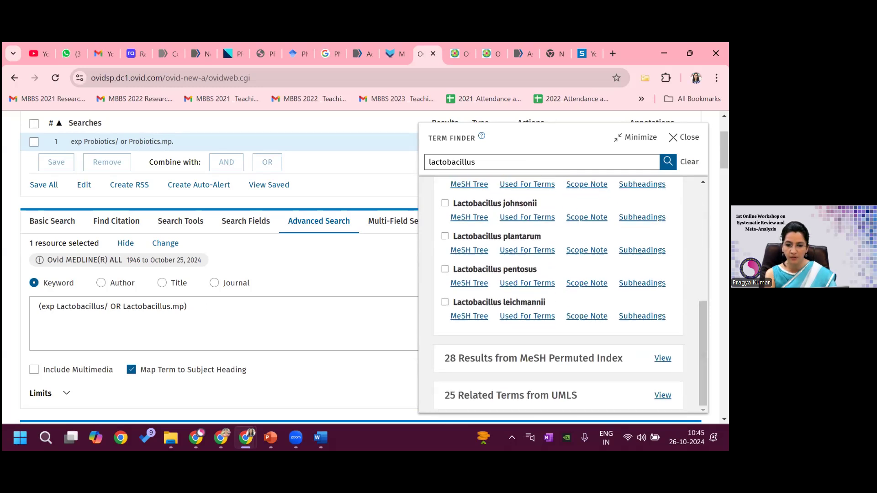
pyautogui.click(663, 396)
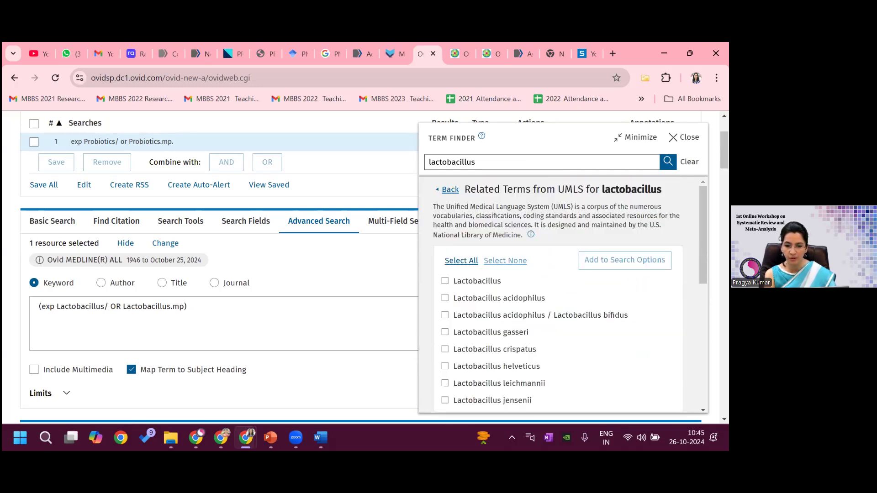
pyautogui.click(446, 281)
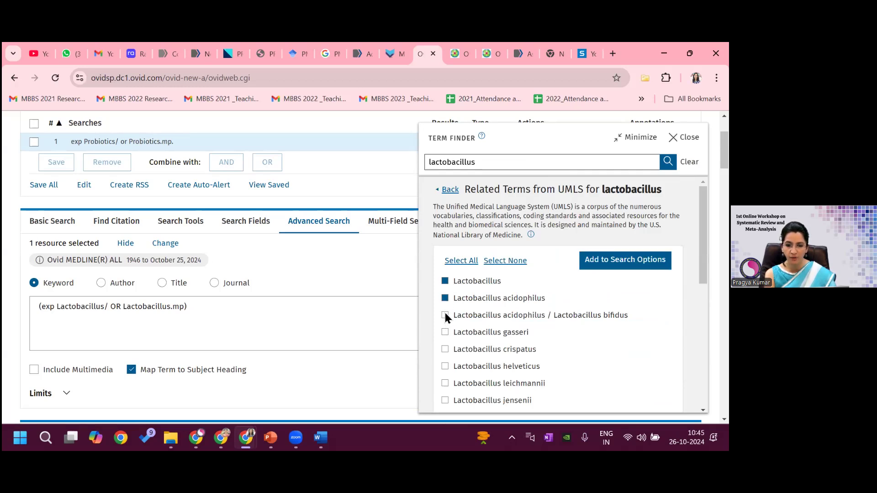
pyautogui.click(625, 260)
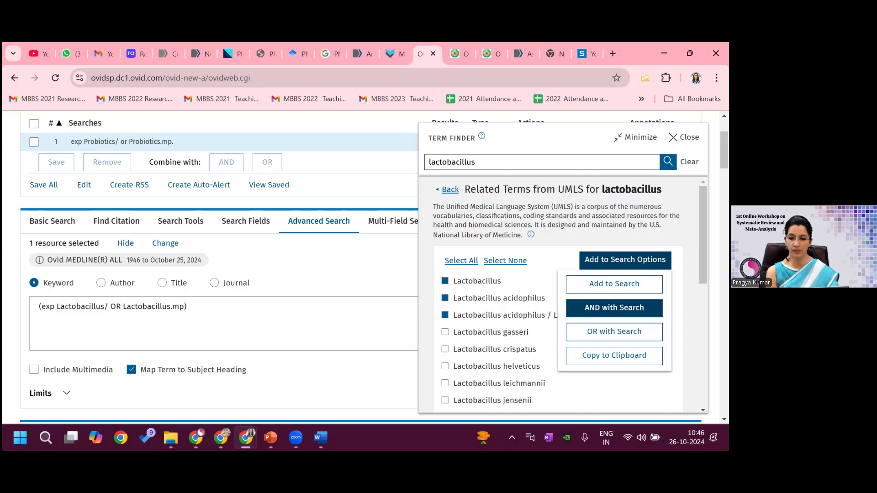
pyautogui.click(614, 332)
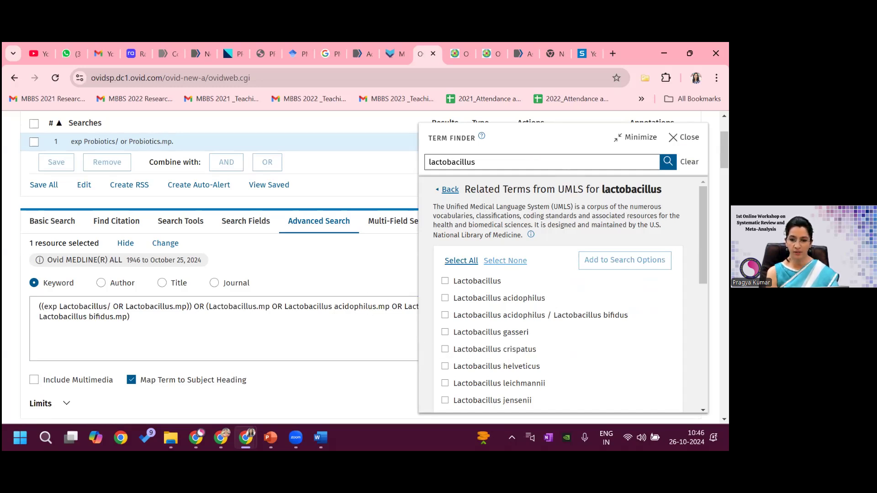
# - Run the lactobacillus query and combine it with the Probiotics search using OR
pyautogui.click(636, 138)
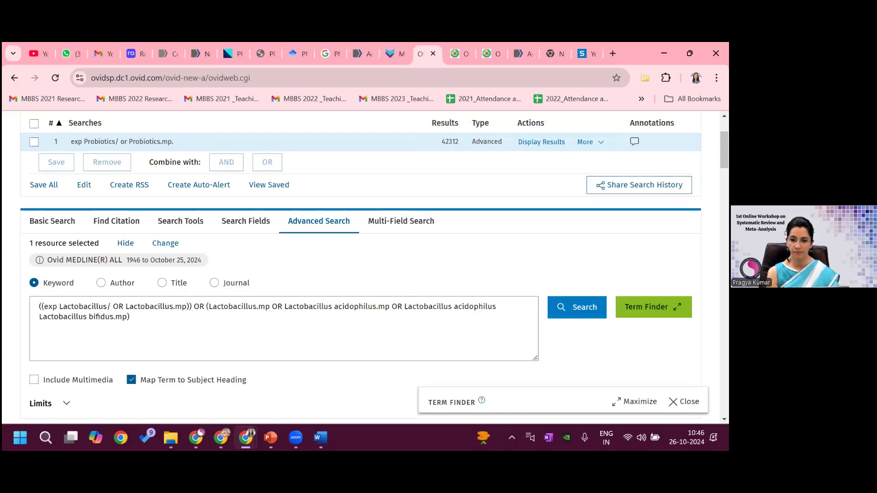
pyautogui.click(577, 307)
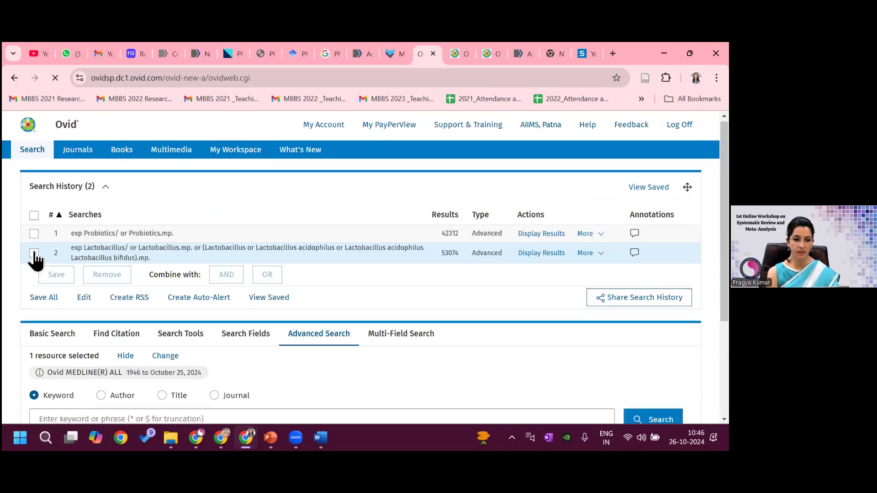
pyautogui.click(34, 254)
pyautogui.click(34, 237)
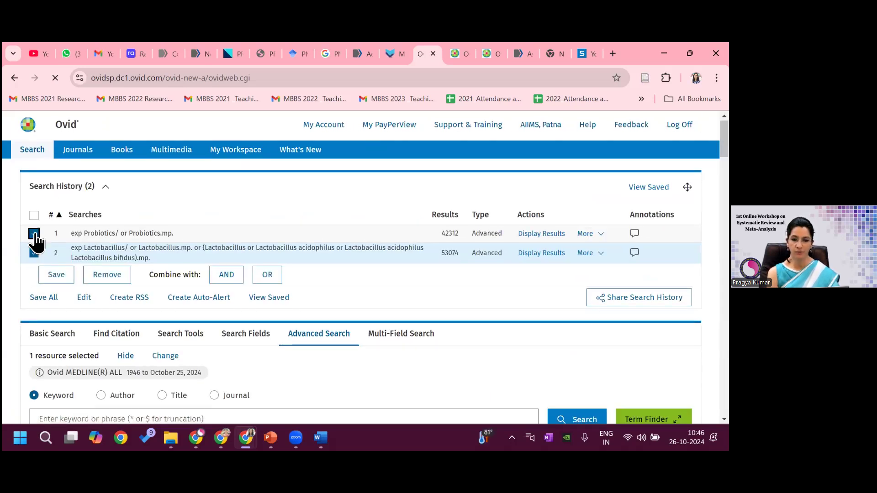
pyautogui.click(226, 274)
pyautogui.click(264, 278)
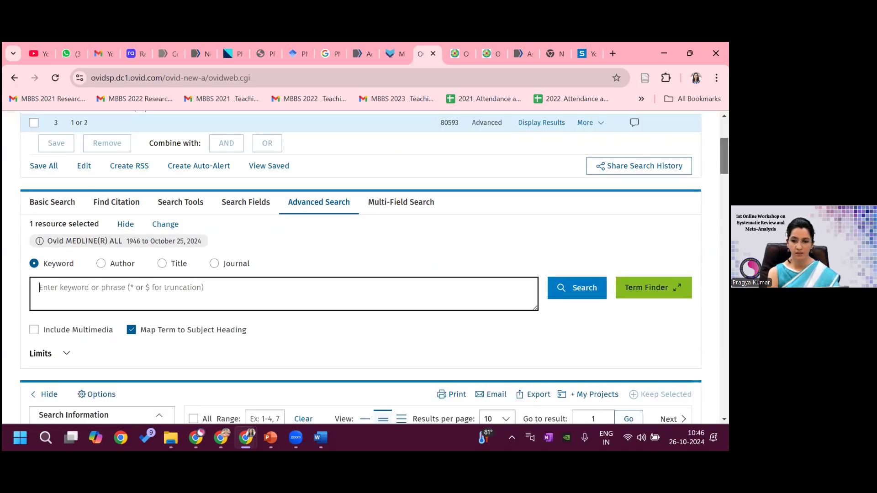
# - Select every search in the history and try to select all records in the combined result list
pyautogui.scroll(3, 361, 270)
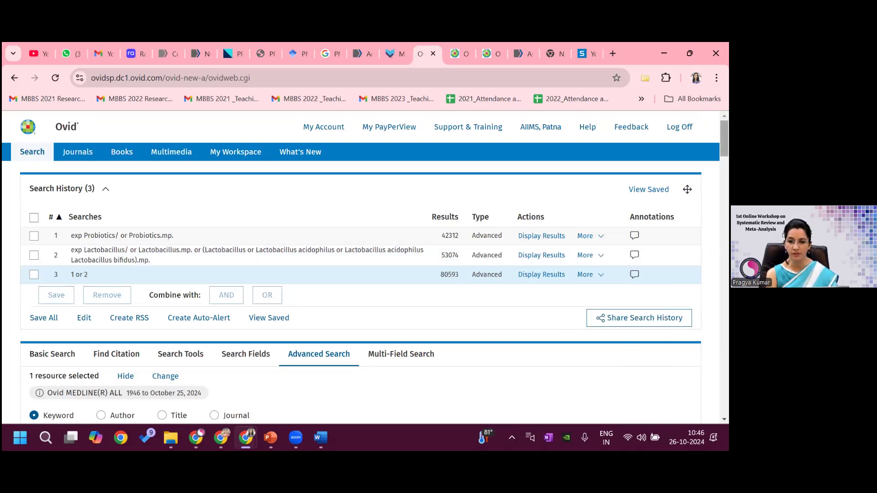
pyautogui.scroll(-5, 449, 274)
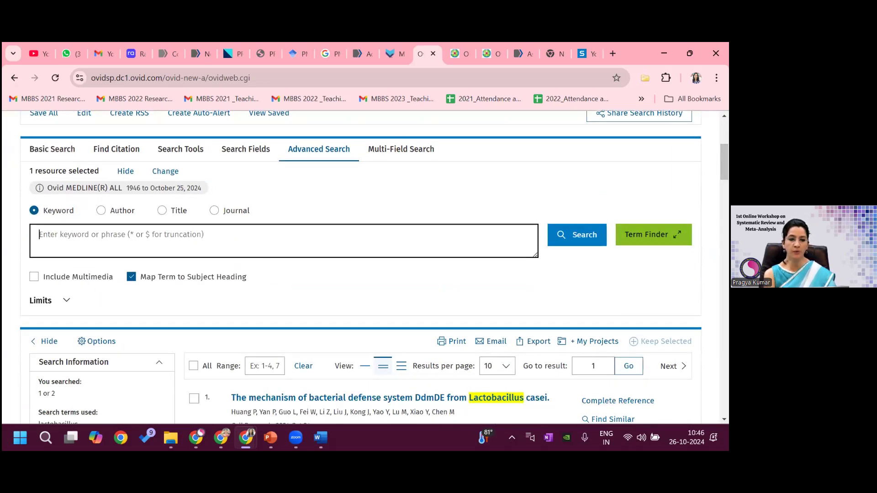
pyautogui.moveTo(725, 163); pyautogui.dragTo(724, 137)
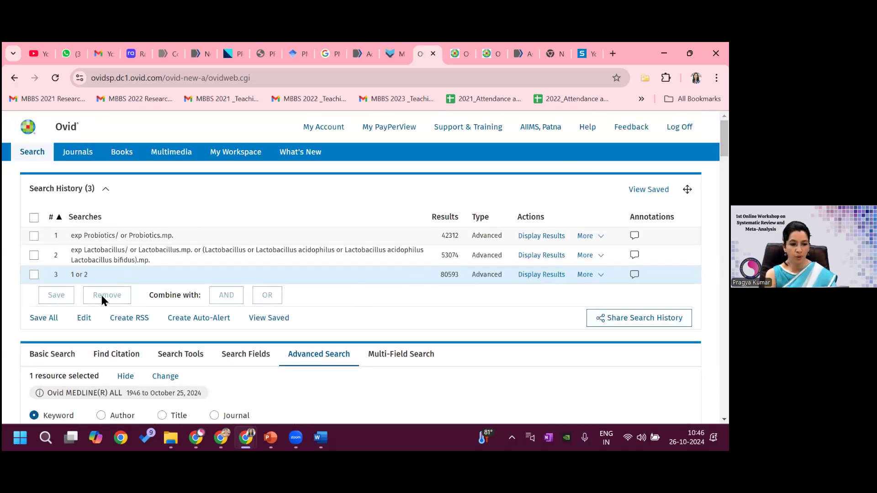
pyautogui.click(33, 218)
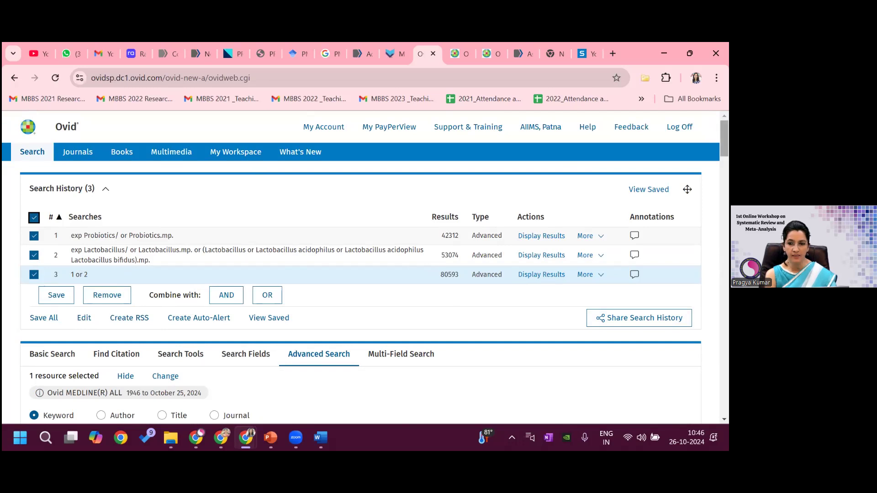
pyautogui.scroll(-5, 366, 269)
pyautogui.scroll(-3, 339, 173)
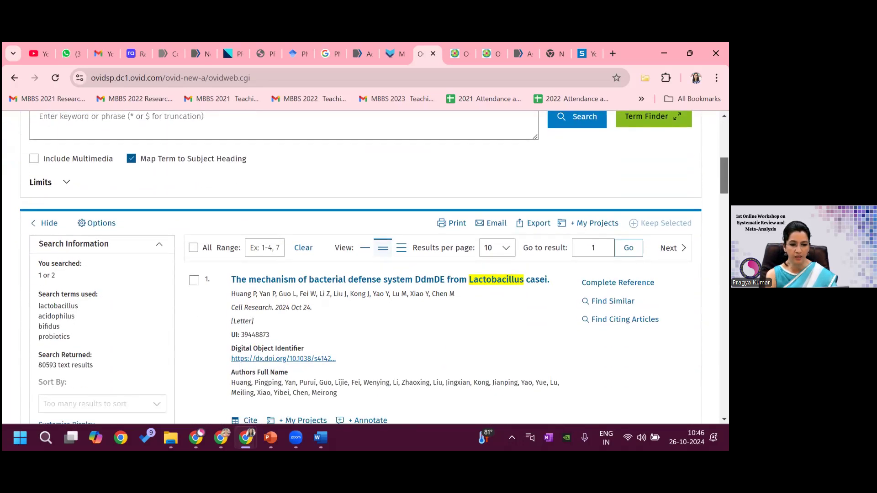
pyautogui.click(193, 194)
pyautogui.click(196, 194)
pyautogui.moveTo(725, 182); pyautogui.dragTo(725, 149)
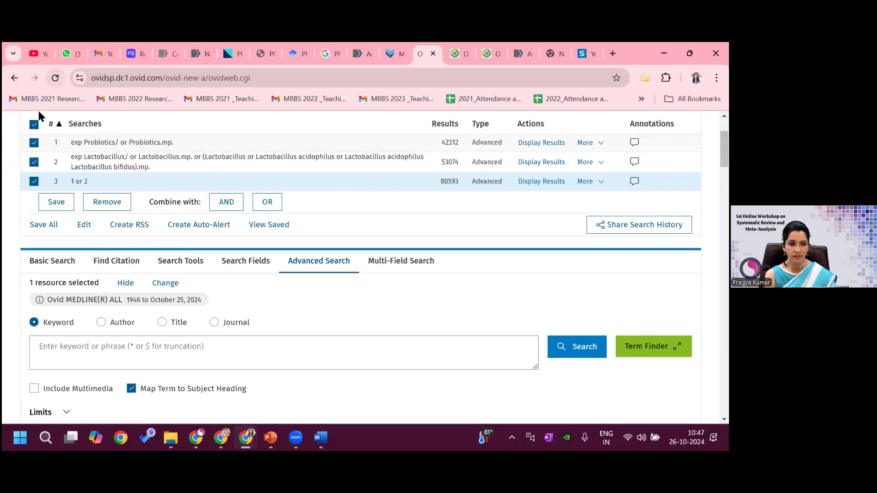
# - Select only the combined 1 or 2 search in the history and try again to select all its records
pyautogui.click(34, 124)
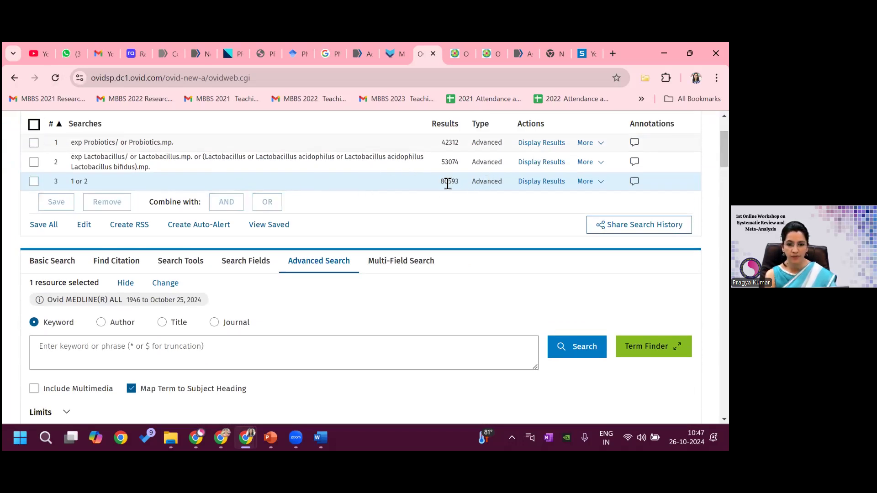
pyautogui.click(34, 182)
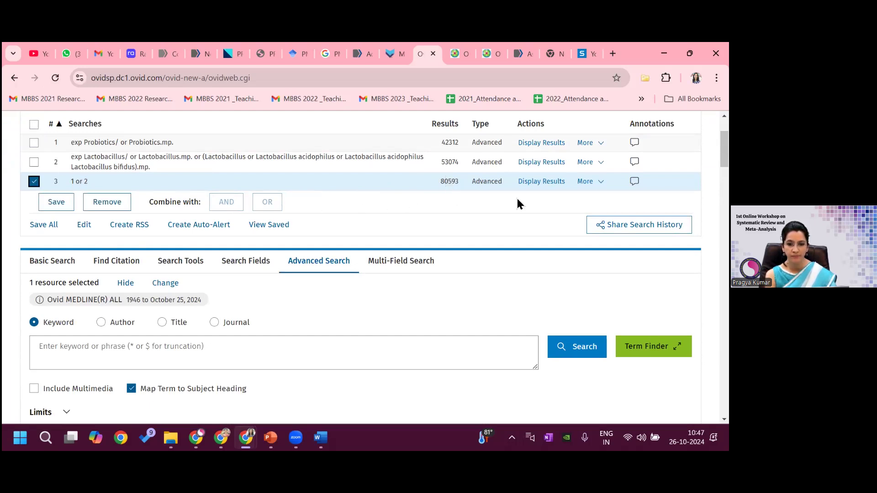
pyautogui.click(78, 184)
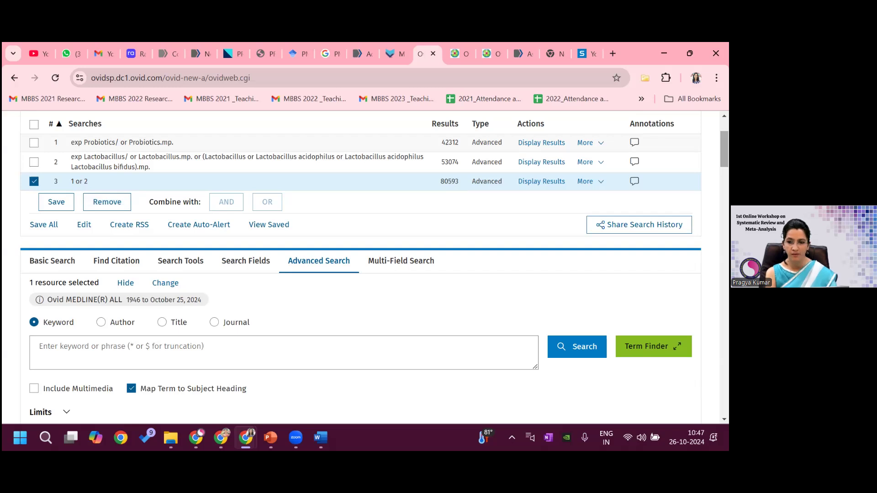
pyautogui.scroll(-5, 725, 149)
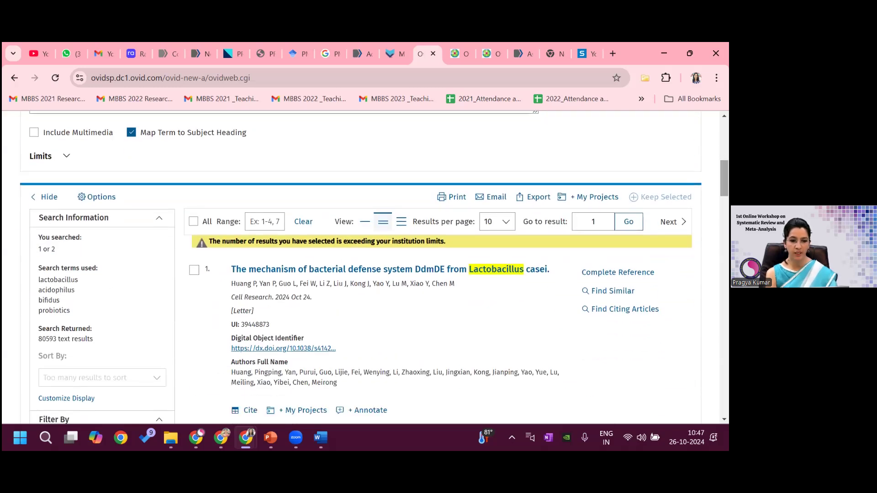
pyautogui.click(193, 223)
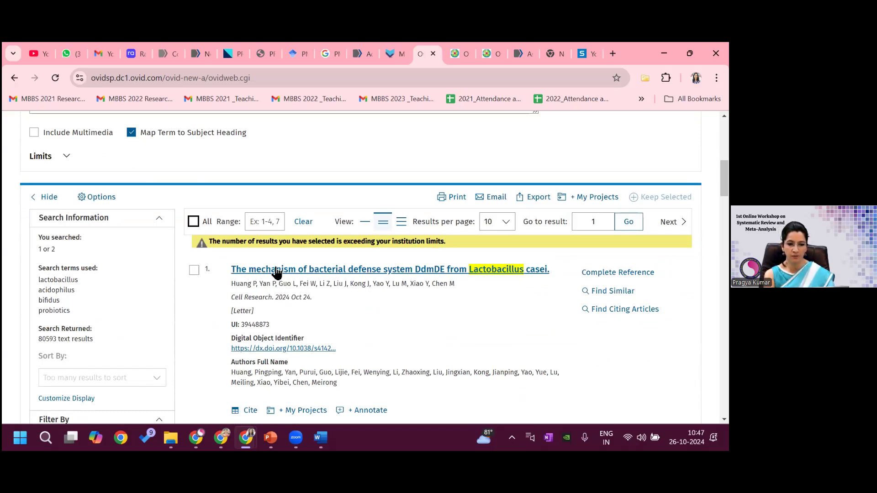
# - Select result range 201-208 and set its citation export format to RIS
pyautogui.click(263, 227)
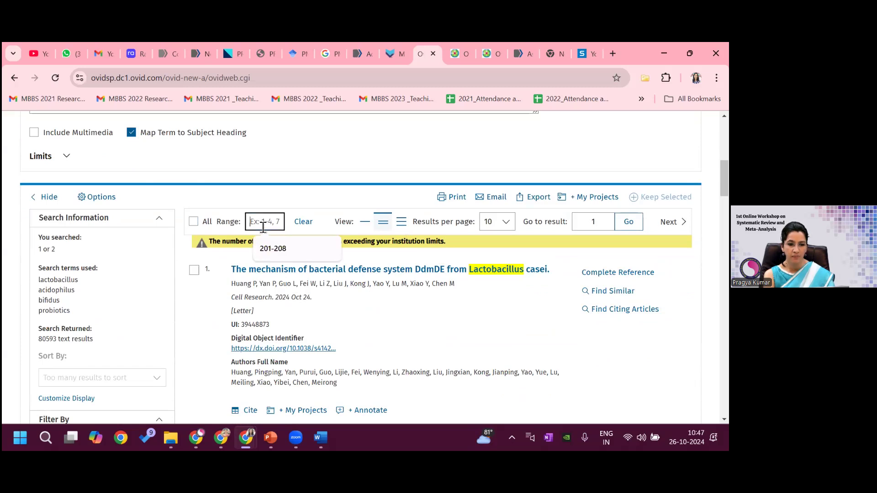
pyautogui.click(277, 250)
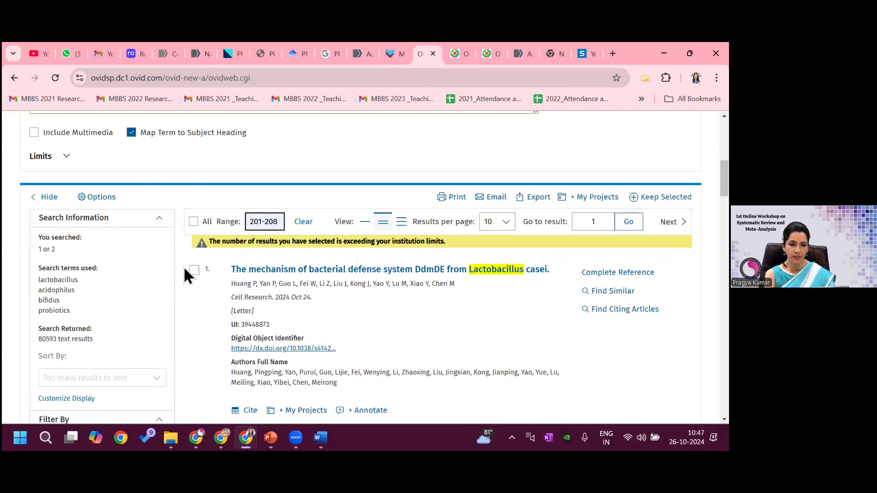
pyautogui.click(537, 203)
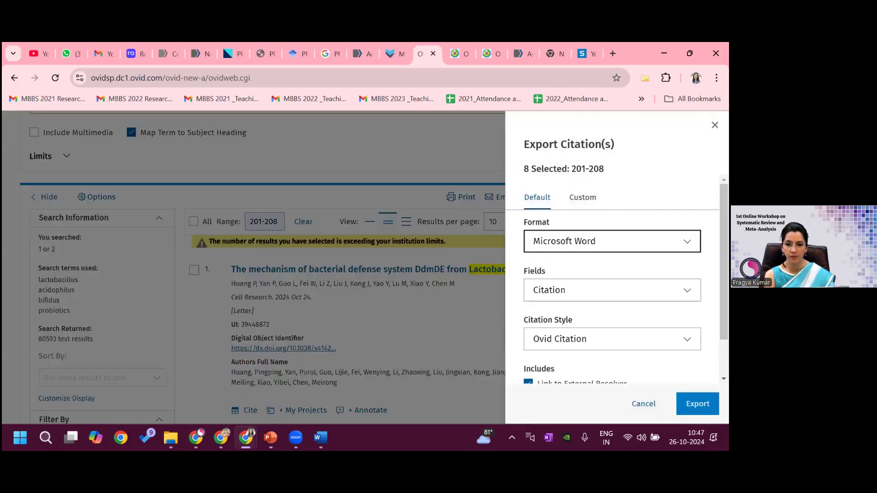
pyautogui.click(613, 241)
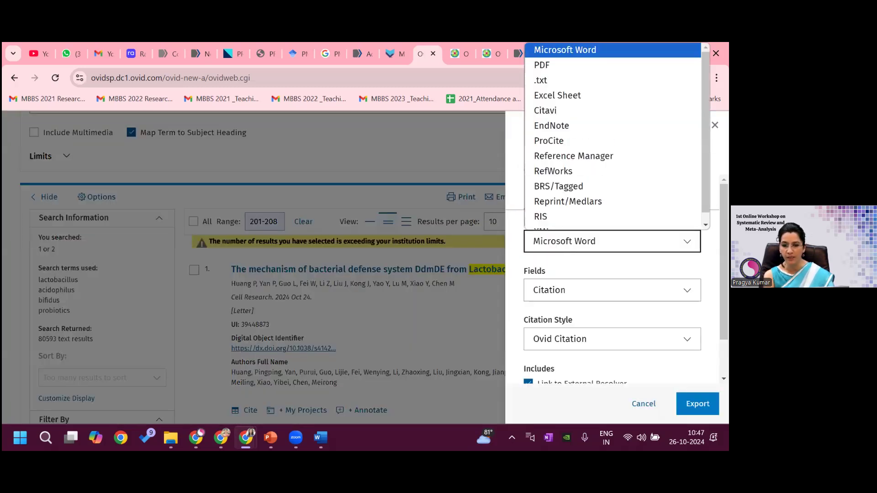
pyautogui.click(612, 208)
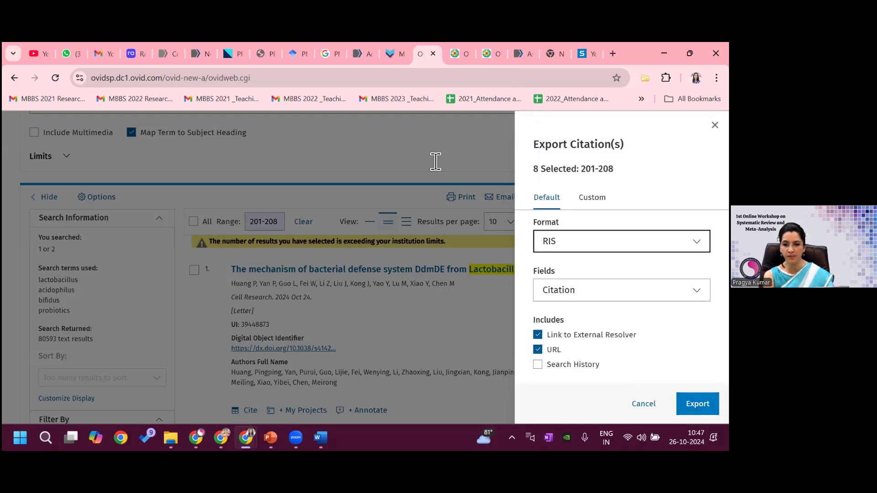
# - Cancel the export of the selected citations
pyautogui.click(644, 405)
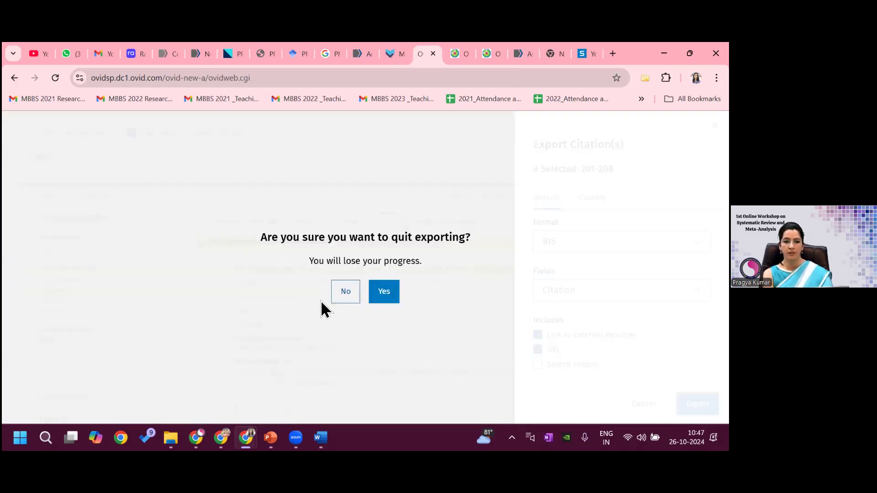
pyautogui.click(346, 295)
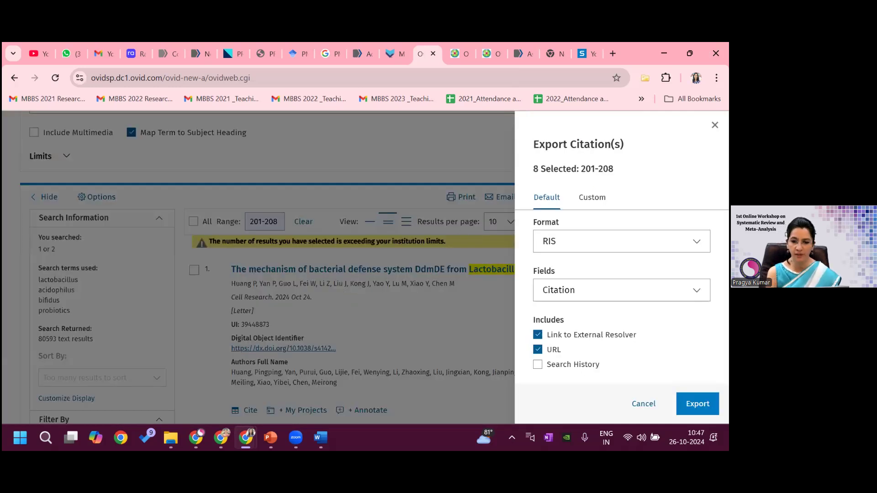
pyautogui.press('Escape')
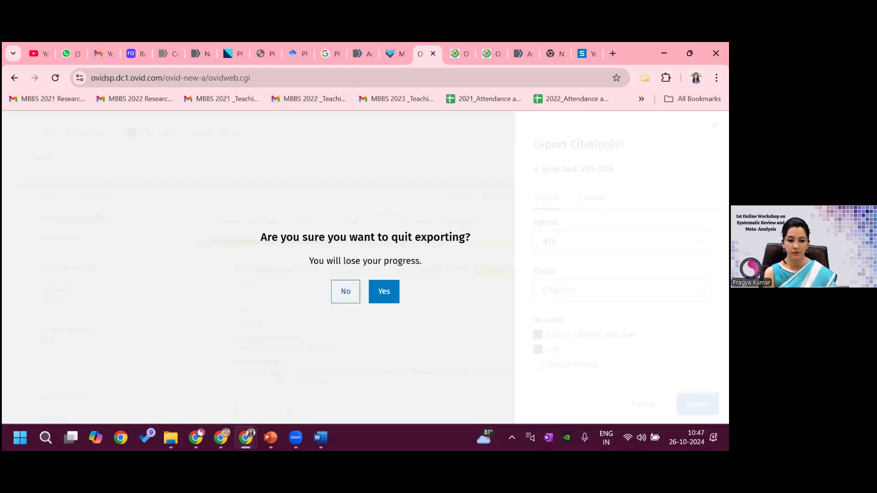
pyautogui.moveTo(246, 434)
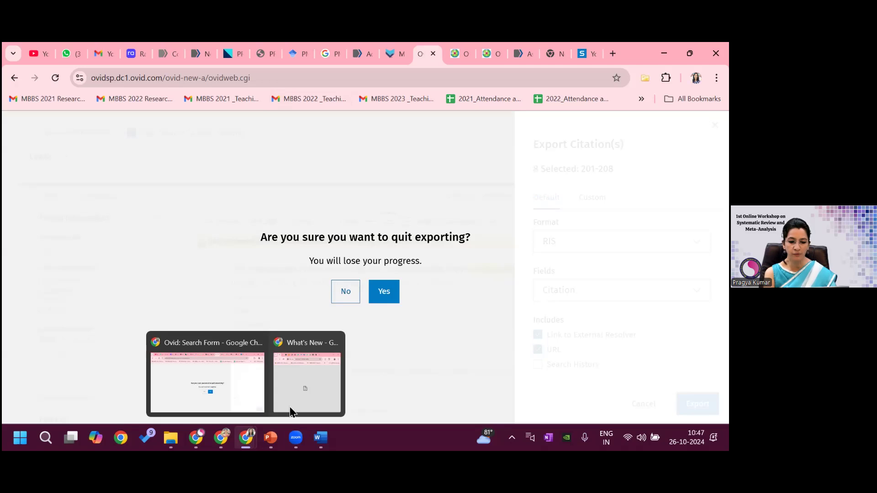